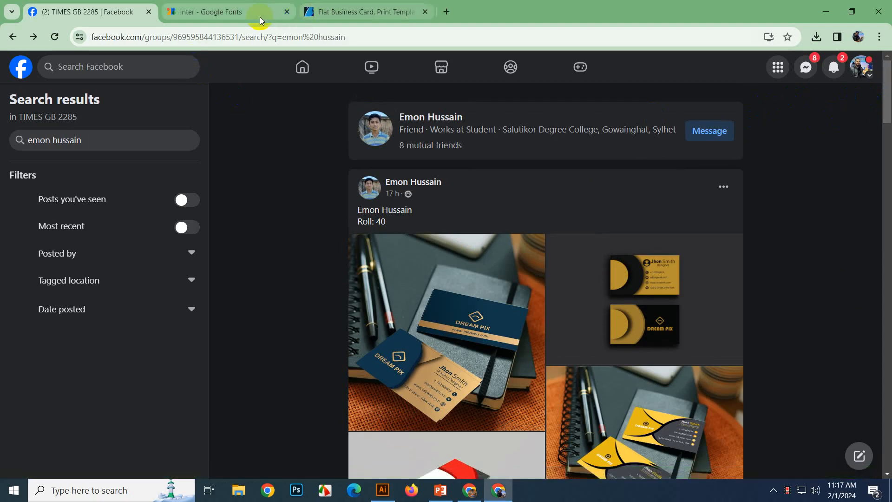
- Return from the member search results to the TIMES GB 2285 group page, look it over and minimize the browser
mouse_move(390, 12)
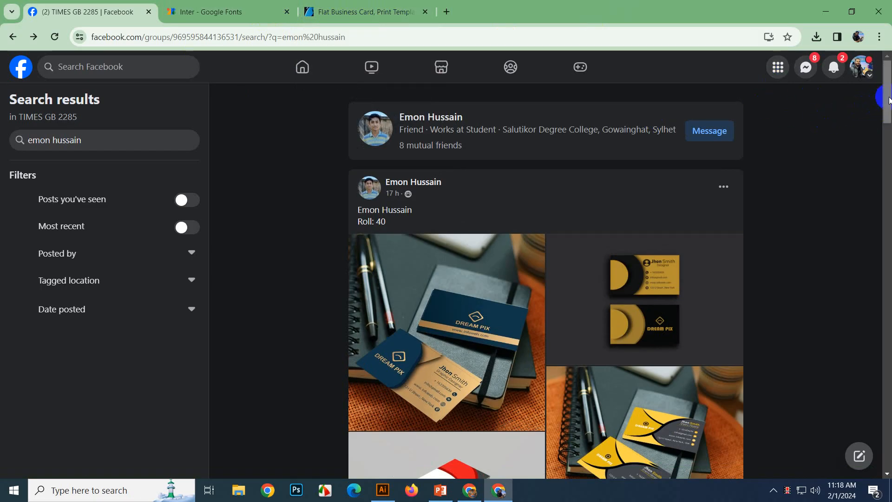
mouse_move(890, 97)
mouse_down()
mouse_move(889, 107)
mouse_move(889, 97)
mouse_up()
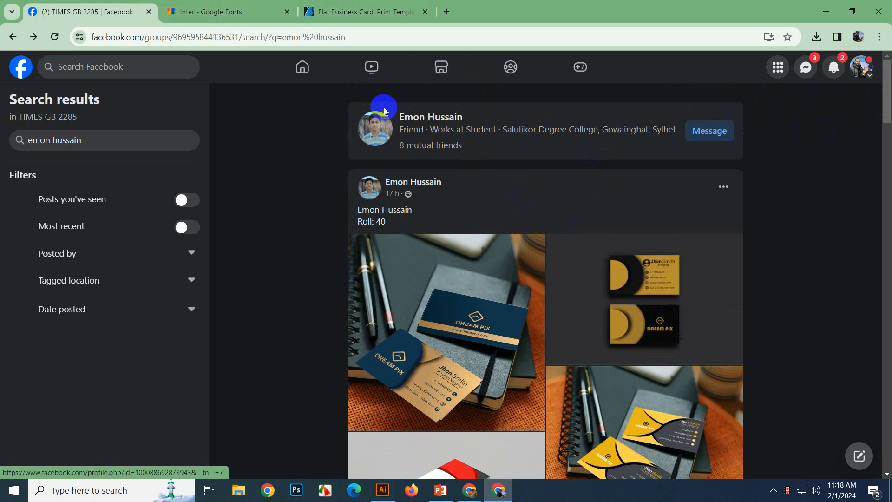
click(12, 36)
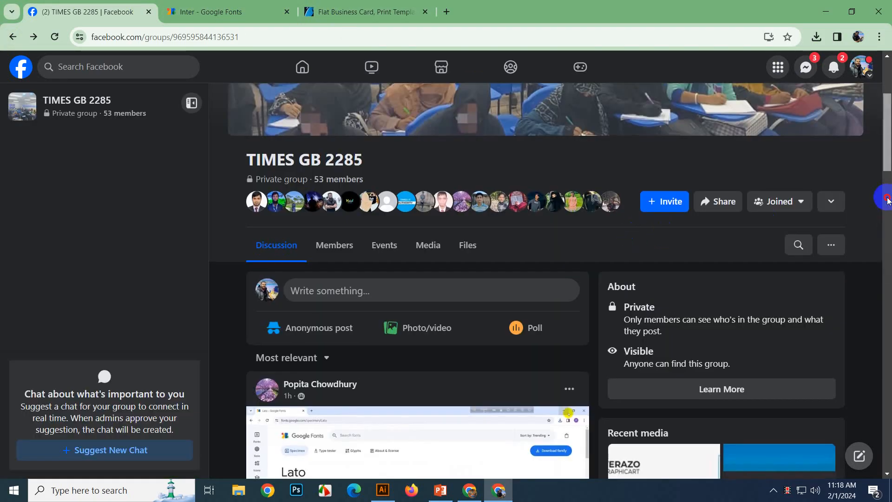
scroll(888, 199, up, 3)
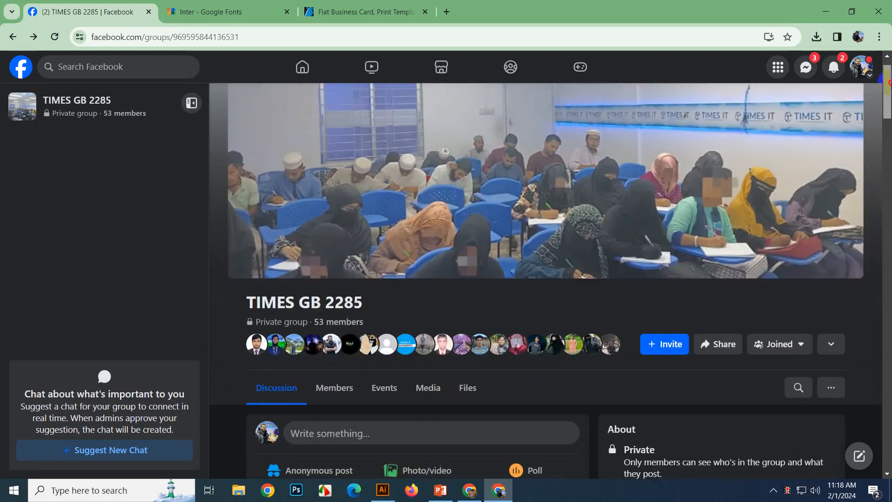
drag(889, 83, 887, 69)
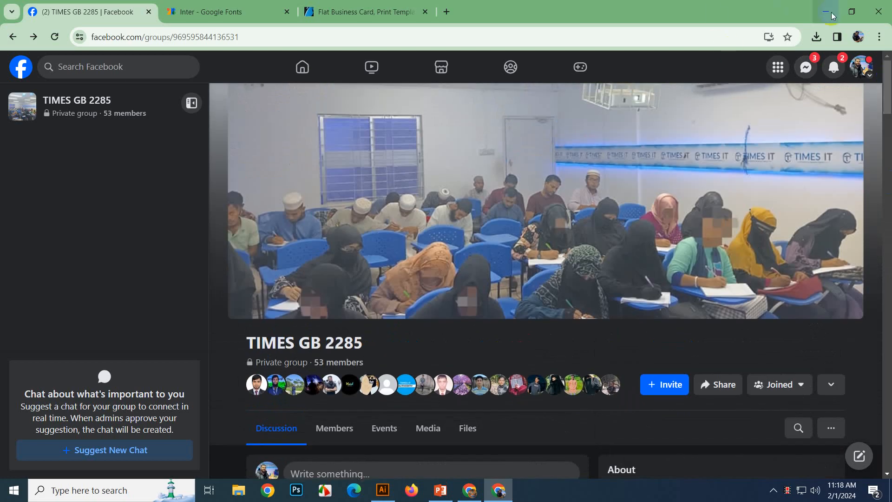
click(826, 12)
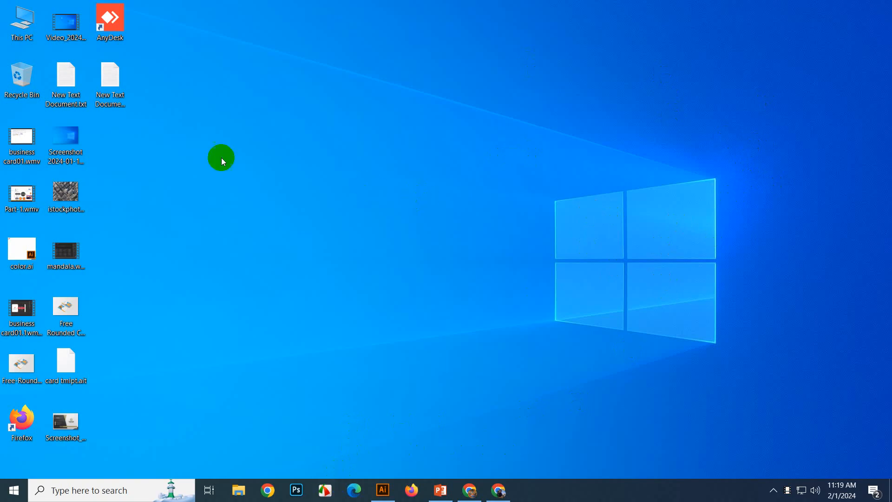
- Open This PC, switch to Illustrator and create a new Web-Large document of 1920 x 1080 px
double_click(24, 23)
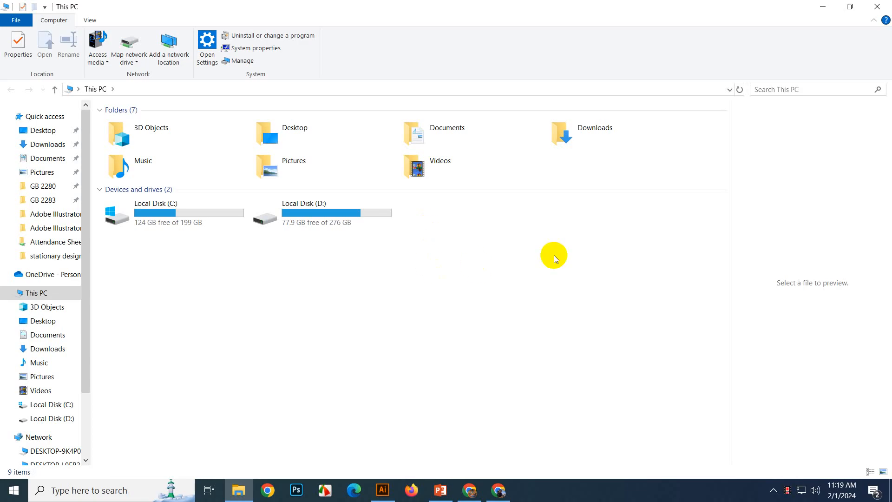
click(383, 491)
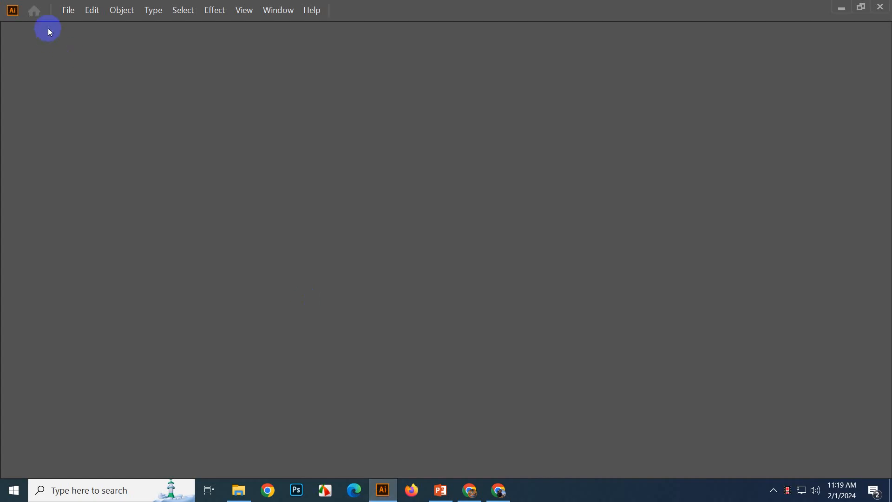
click(70, 14)
click(77, 24)
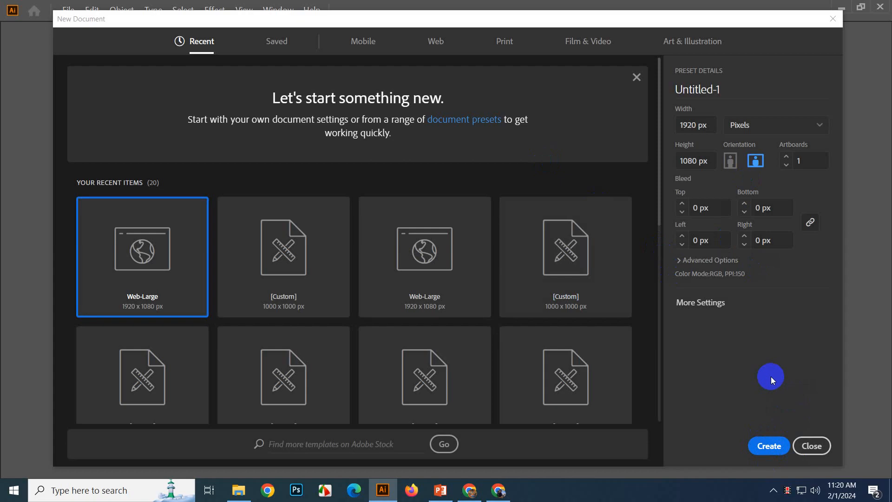
click(774, 447)
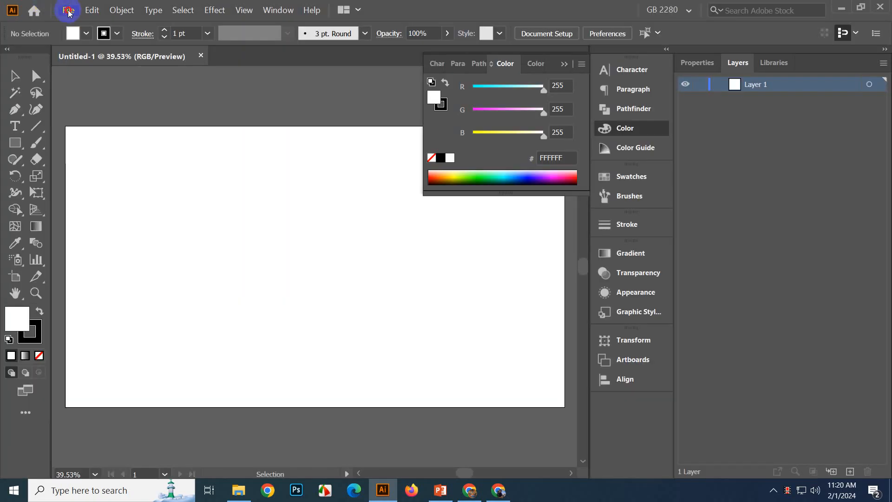
click(68, 9)
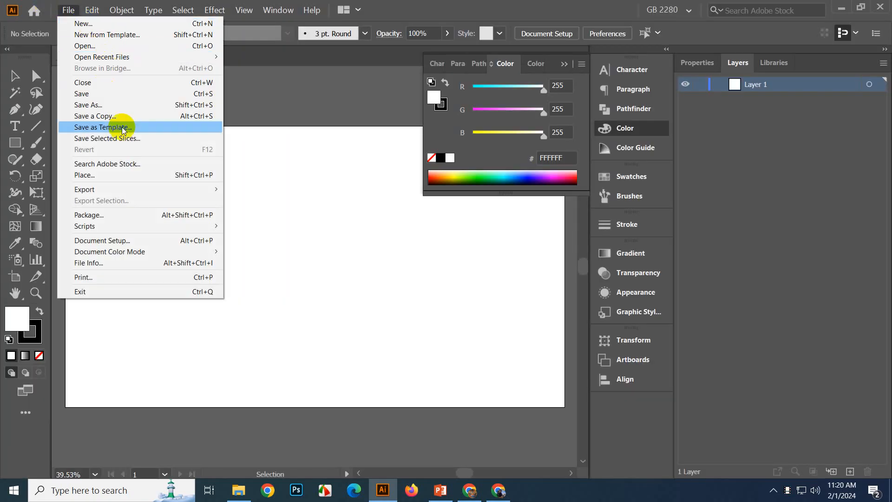
mouse_move(139, 189)
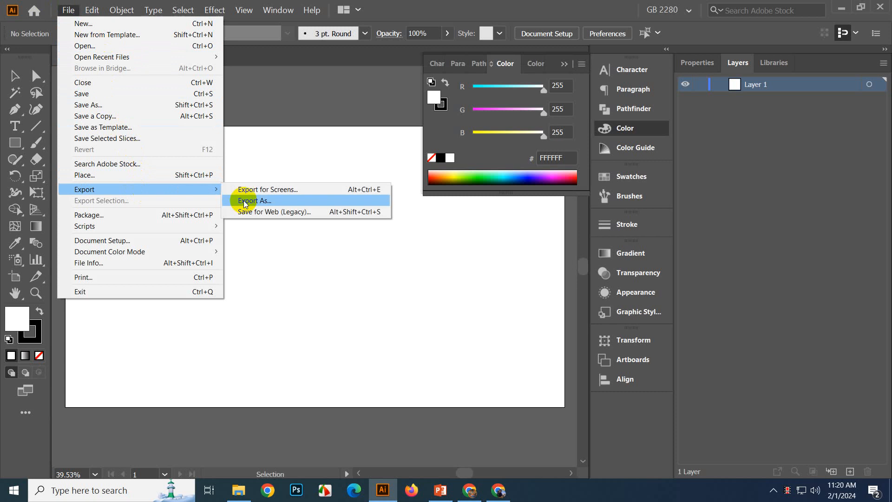
click(280, 205)
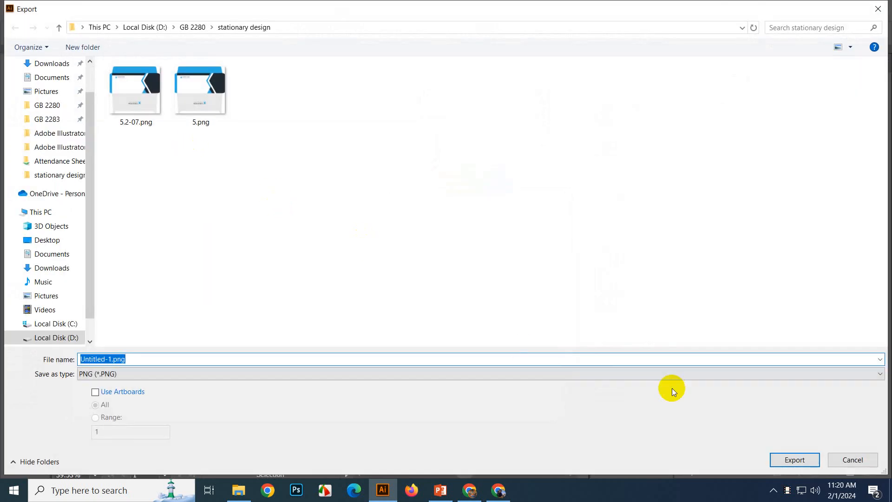
click(849, 459)
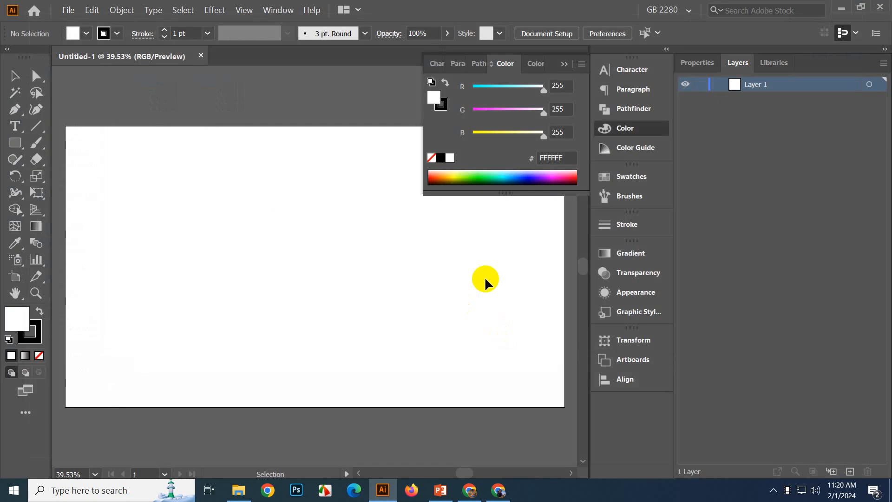
click(69, 10)
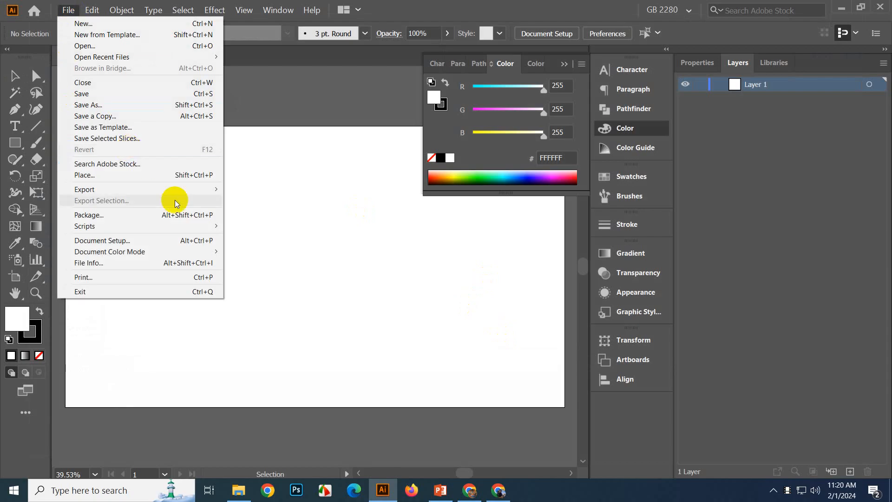
mouse_move(218, 190)
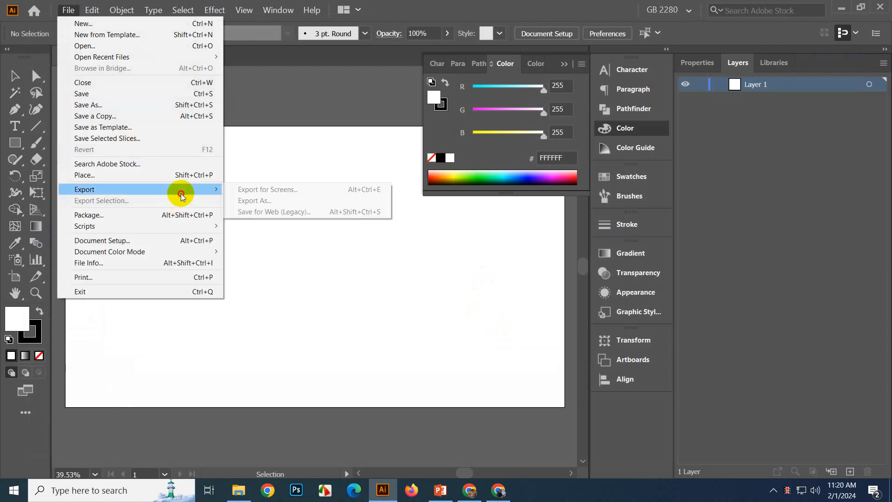
click(316, 215)
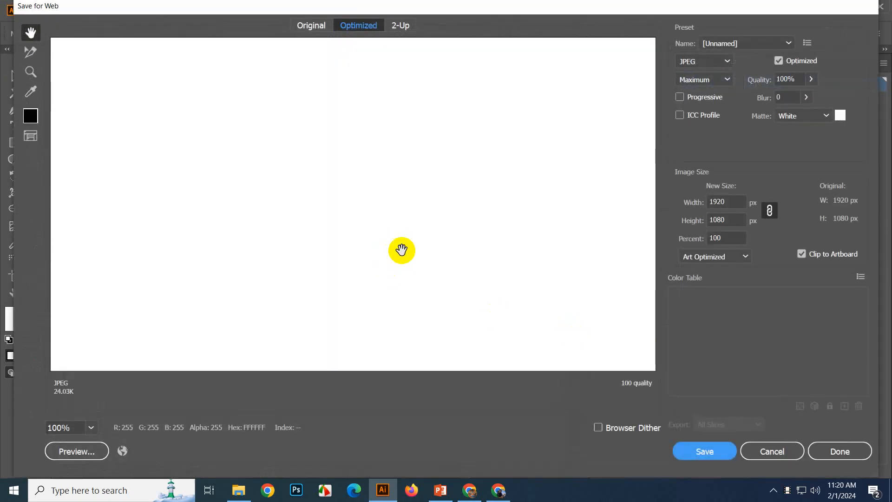
click(796, 456)
- Place a "Lorem ipsum" point text near the artboard's centre and enlarge it freely to roughly a quarter of the artboard width
click(14, 125)
click(272, 275)
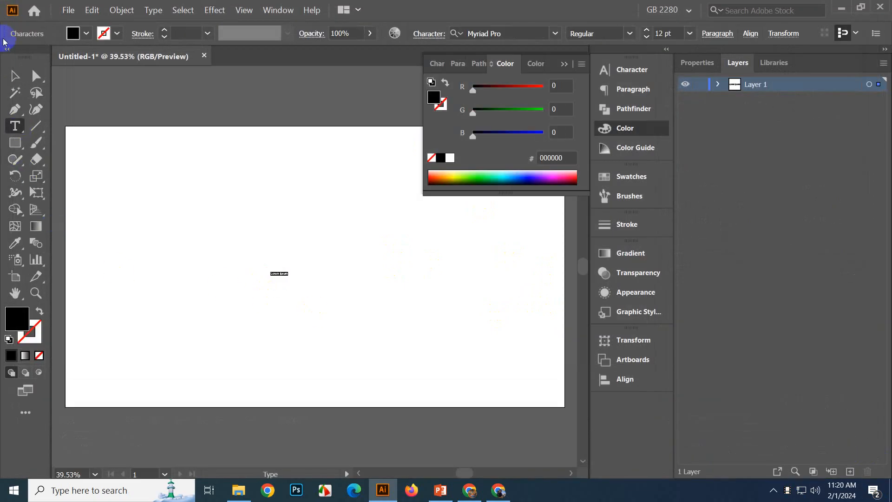
click(14, 75)
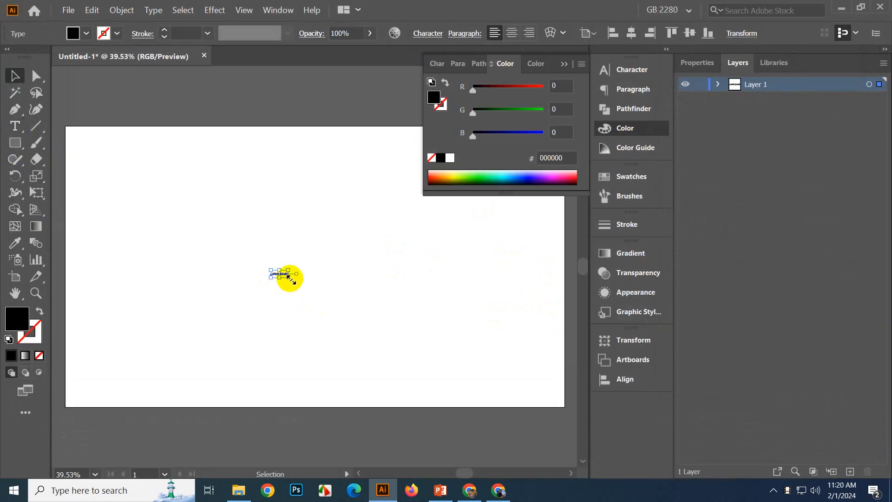
drag(292, 278, 406, 325)
click(433, 315)
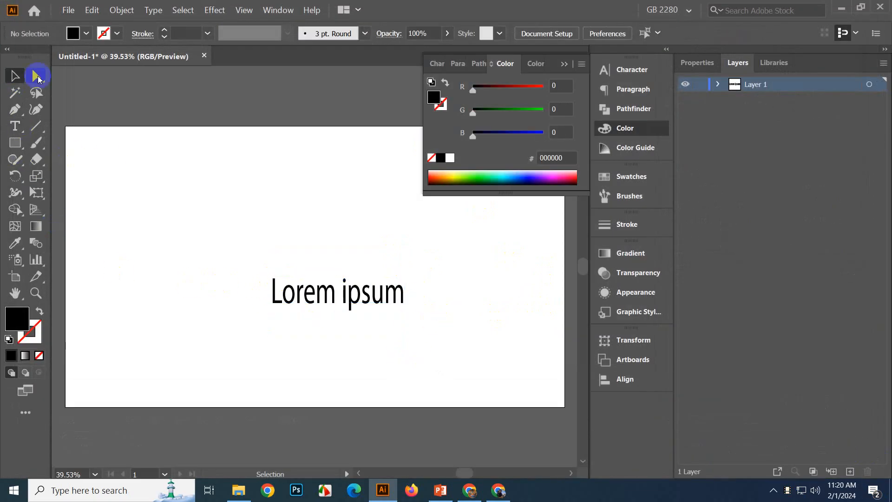
- Open Save for Web for the text artboard, set the image scale to 200 percent and inspect the enlarged preview
click(63, 11)
mouse_move(120, 184)
click(277, 212)
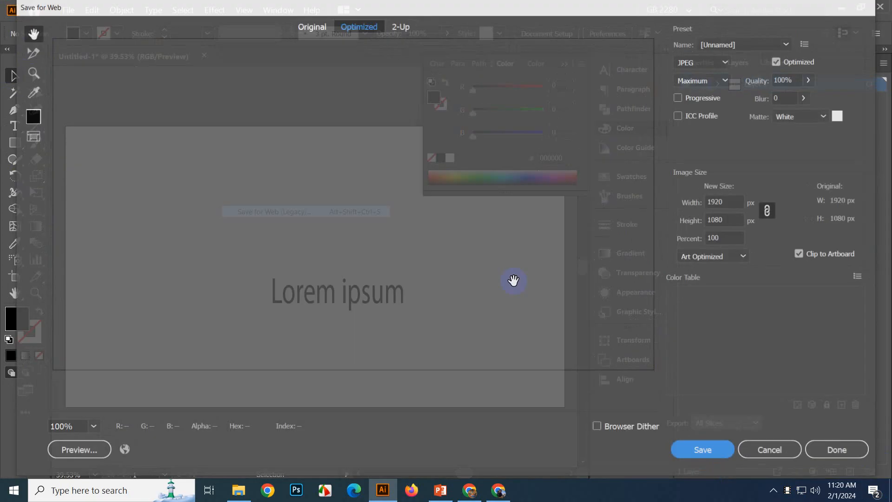
drag(516, 313, 401, 253)
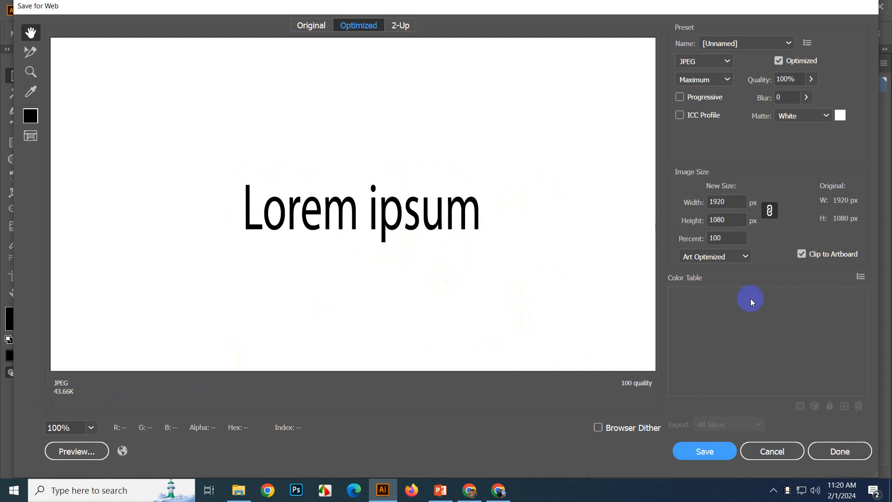
click(720, 238)
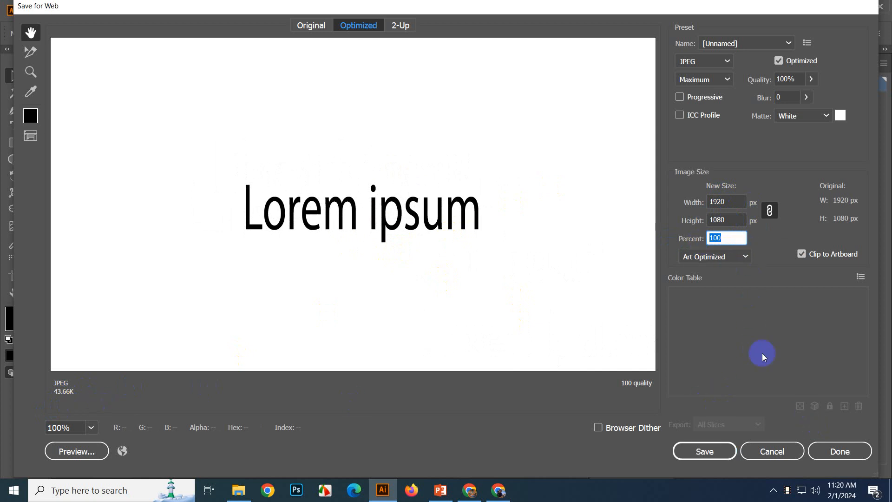
click(734, 238)
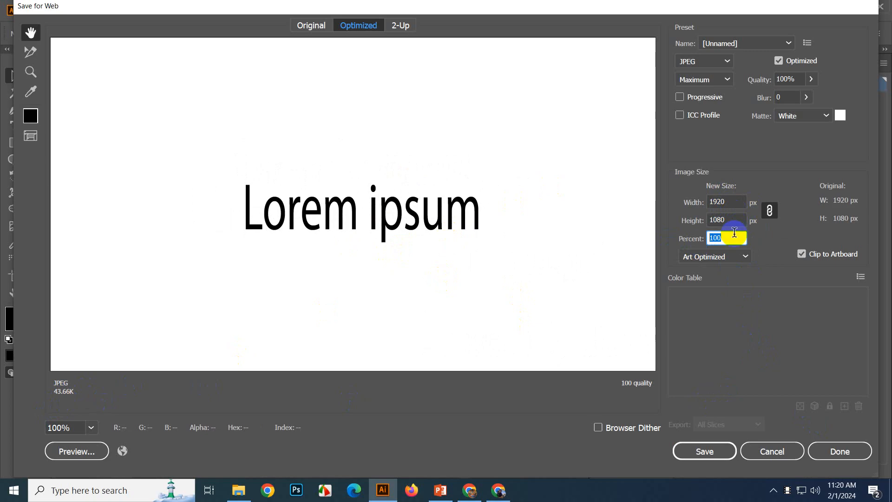
text(200)
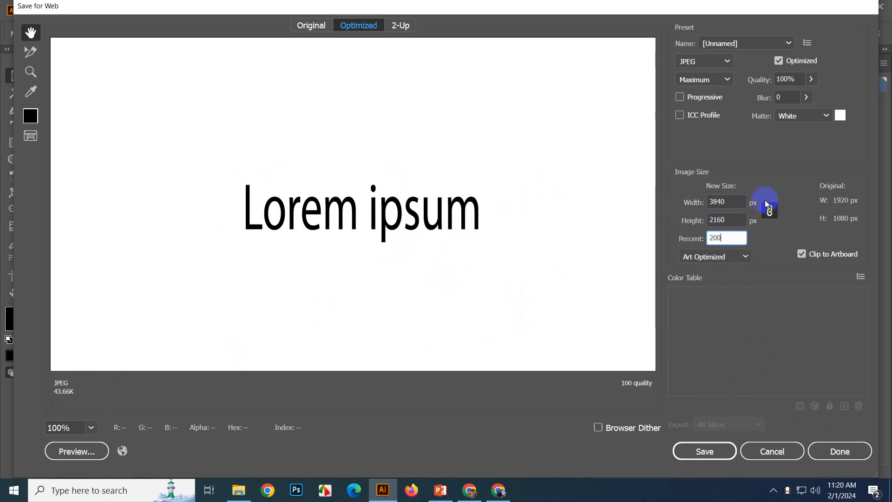
click(736, 202)
click(735, 219)
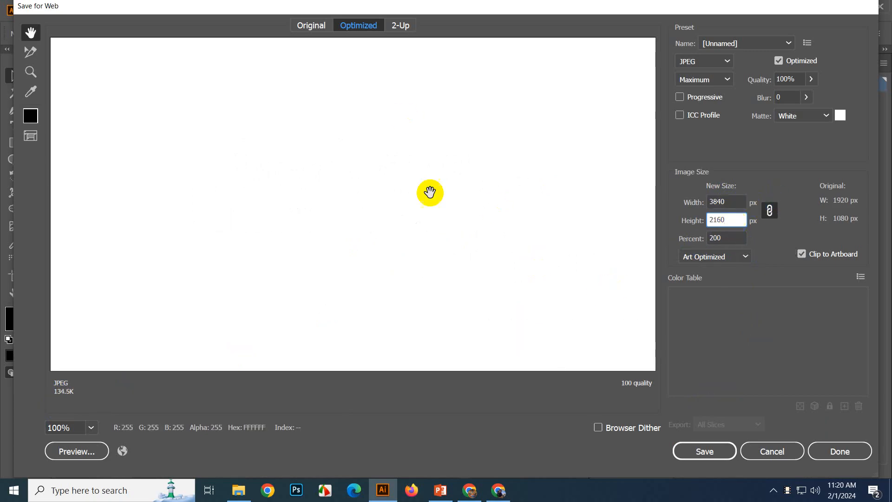
drag(359, 227, 87, 137)
drag(455, 215, 335, 238)
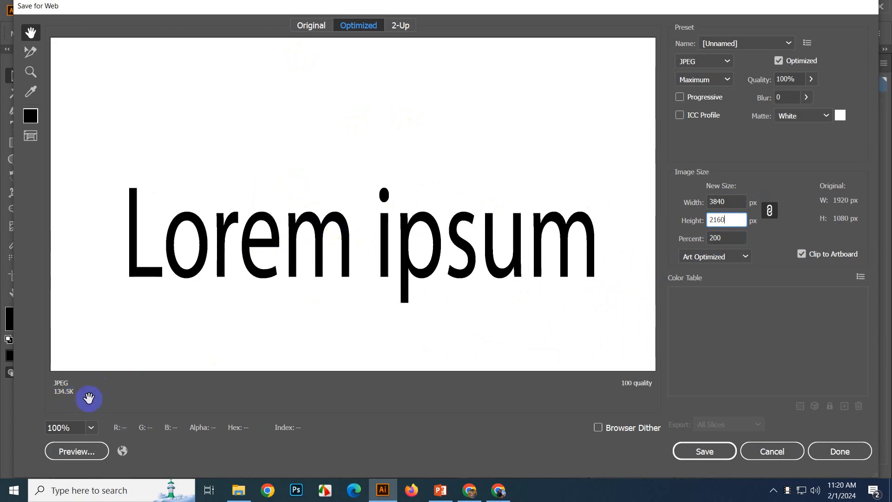
- Try to set the JPEG export scale to 500 percent, open the save location dialog and cancel the export
double_click(733, 239)
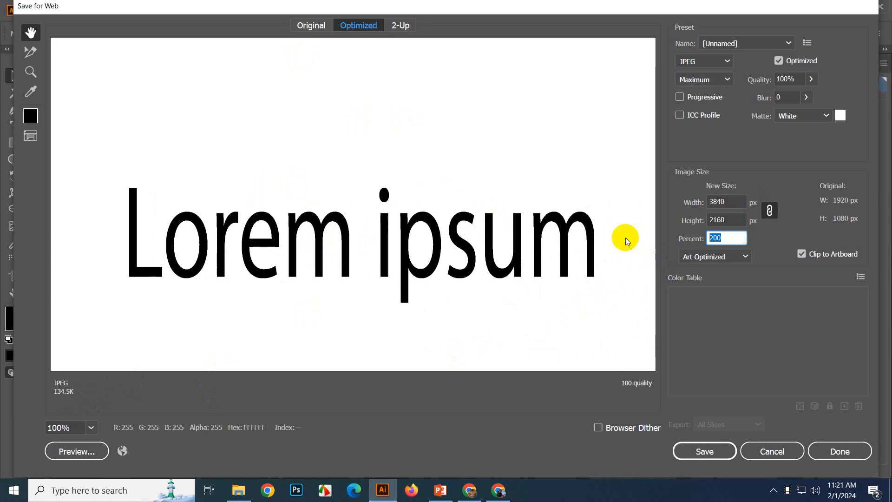
text(500)
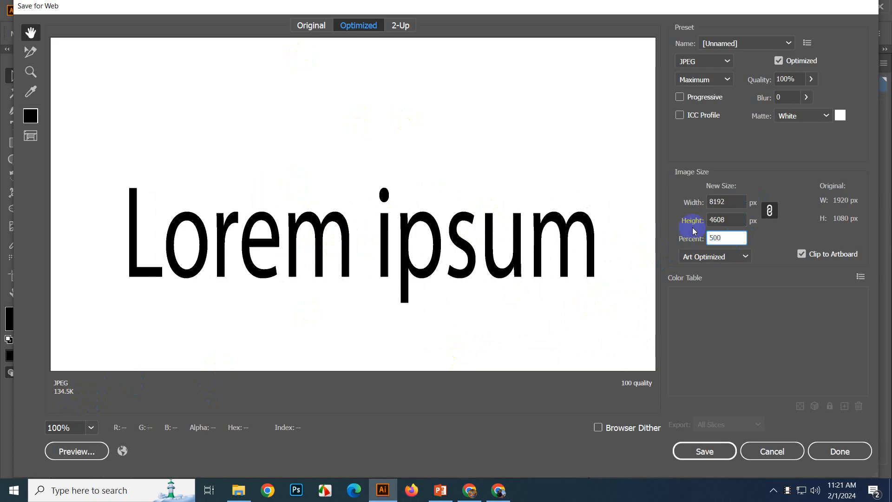
click(725, 202)
click(728, 219)
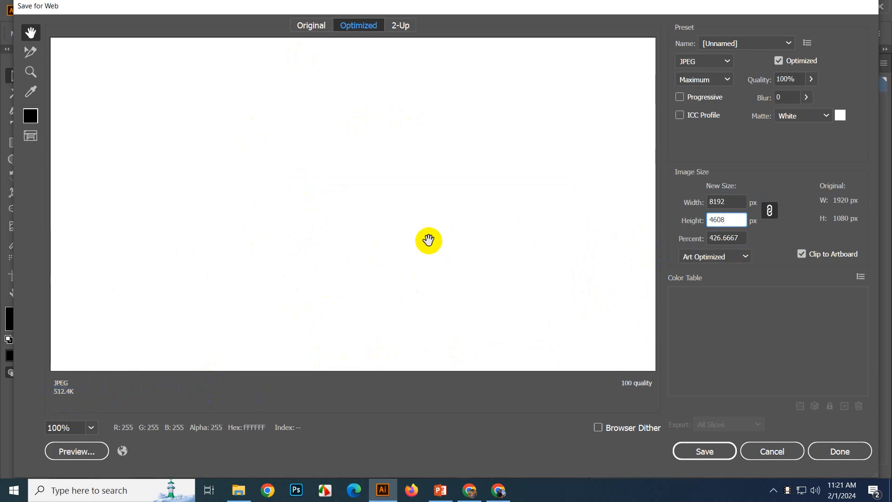
click(707, 447)
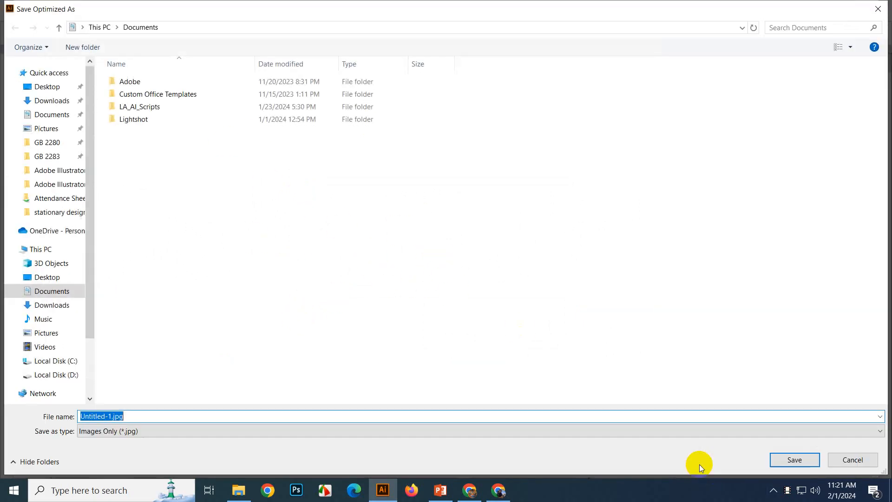
click(853, 460)
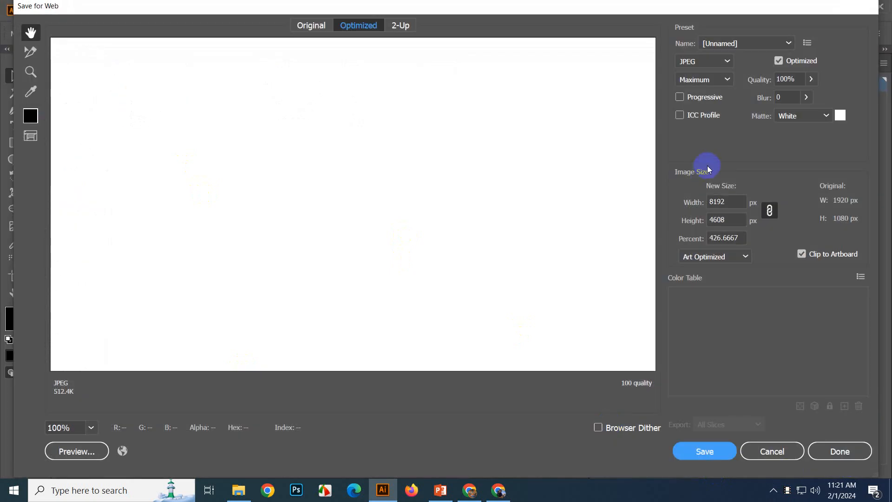
click(790, 449)
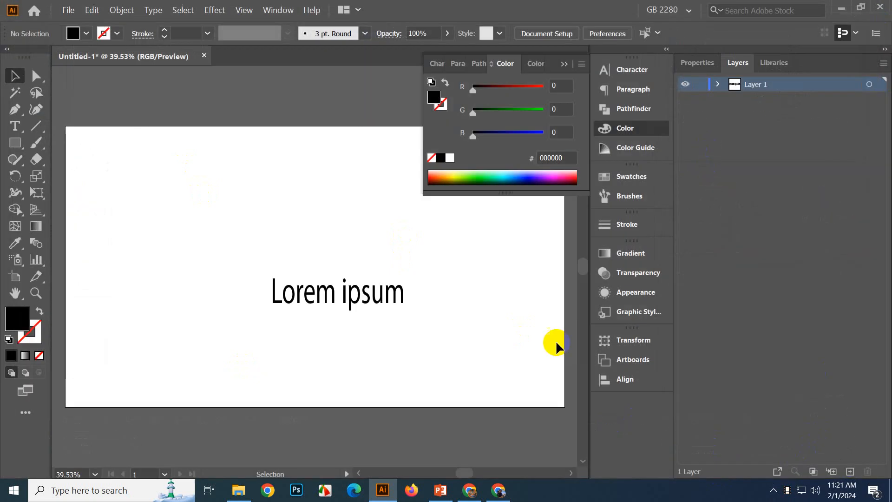
- Collapse the floating colour controls and minimize Illustrator to return to File Explorer
click(14, 79)
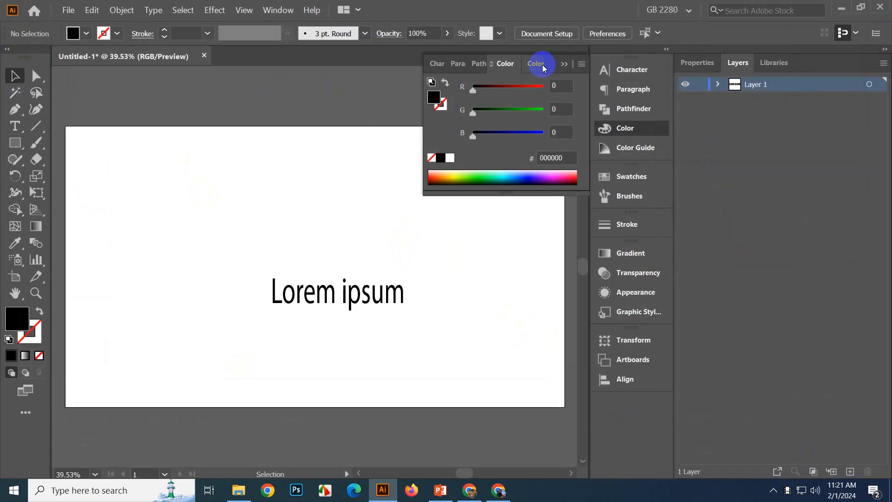
click(562, 65)
click(841, 7)
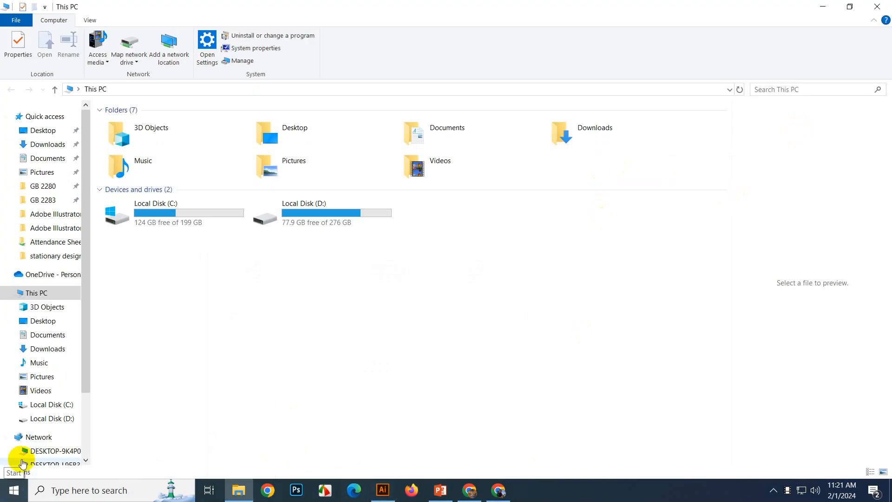
- Open SERVER-PC on the network, look inside its Graphic Design share and return to the server's list of shares
scroll(44, 405, down, 3)
click(45, 428)
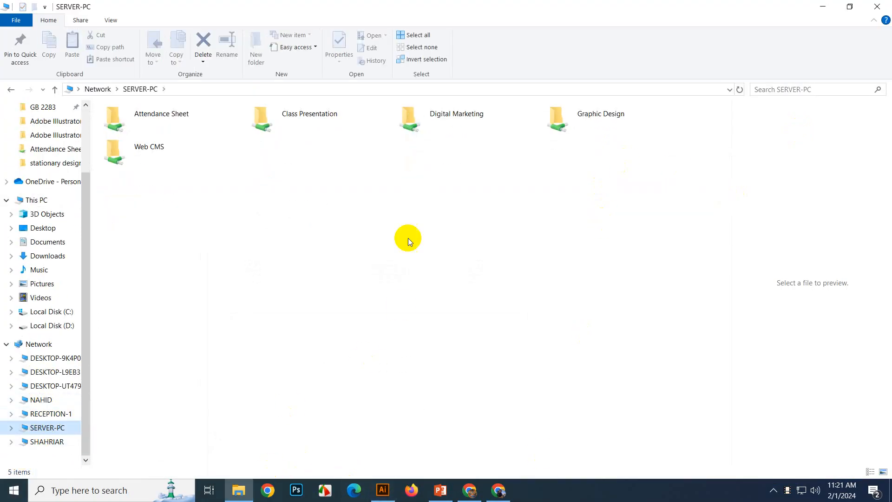
click(298, 114)
click(189, 126)
double_click(599, 119)
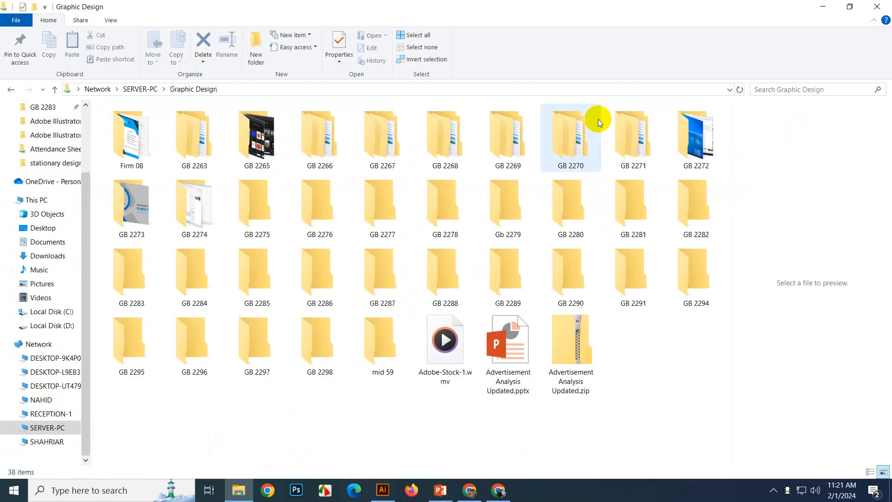
click(155, 90)
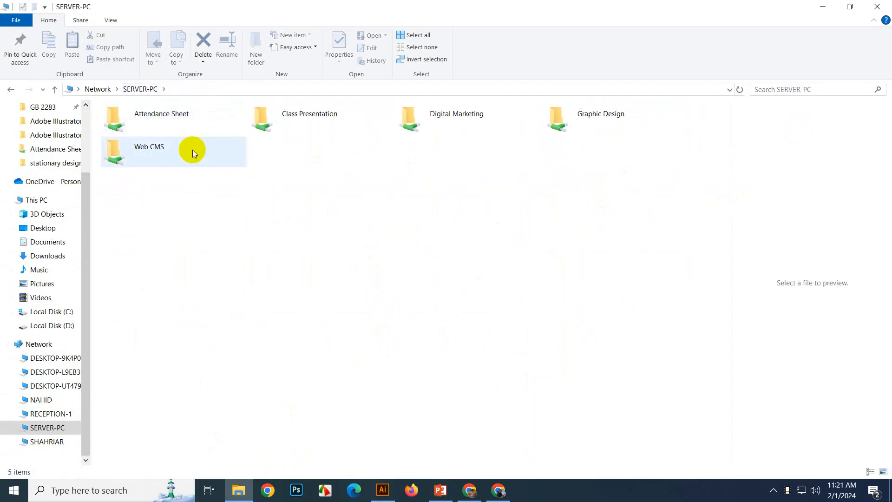
- Navigate on SERVER-PC through Class Presentation and Course Documents into the Presentations folder
double_click(308, 122)
click(222, 155)
click(258, 139)
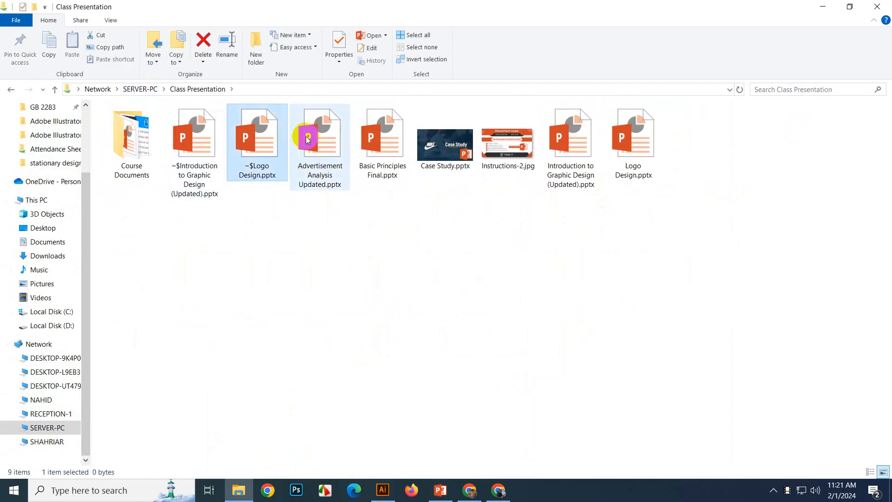
click(389, 144)
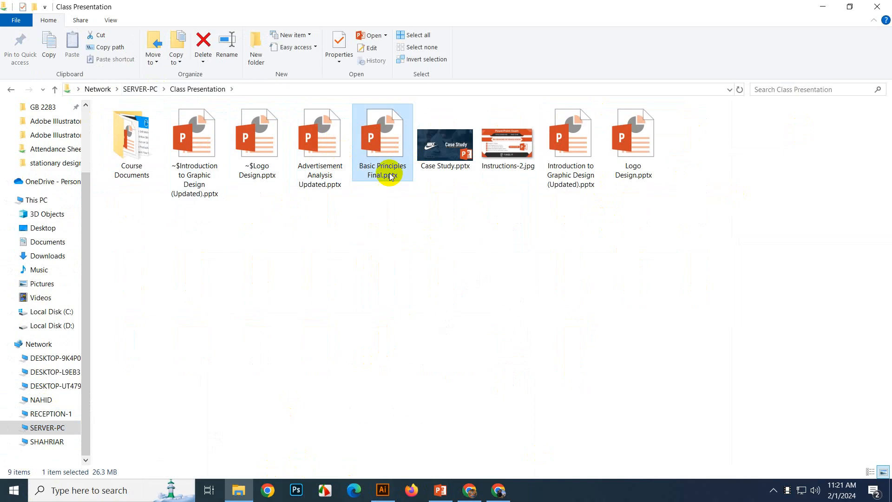
double_click(129, 158)
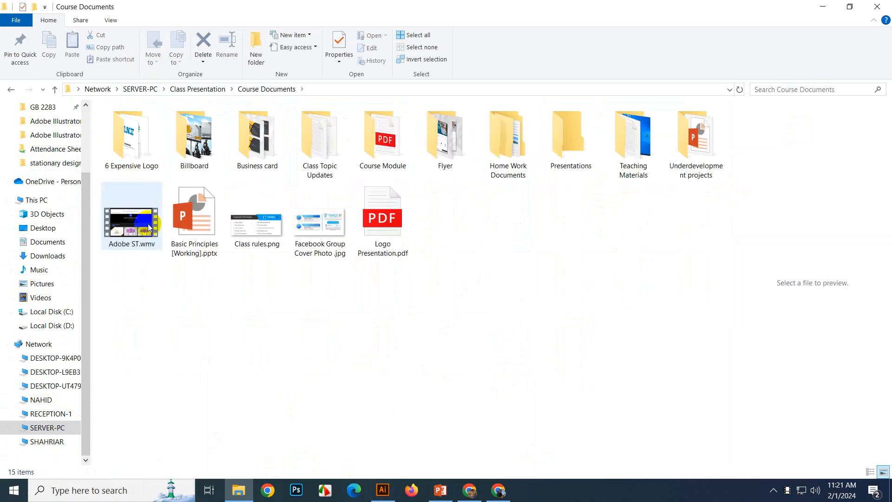
click(320, 139)
click(409, 135)
double_click(564, 135)
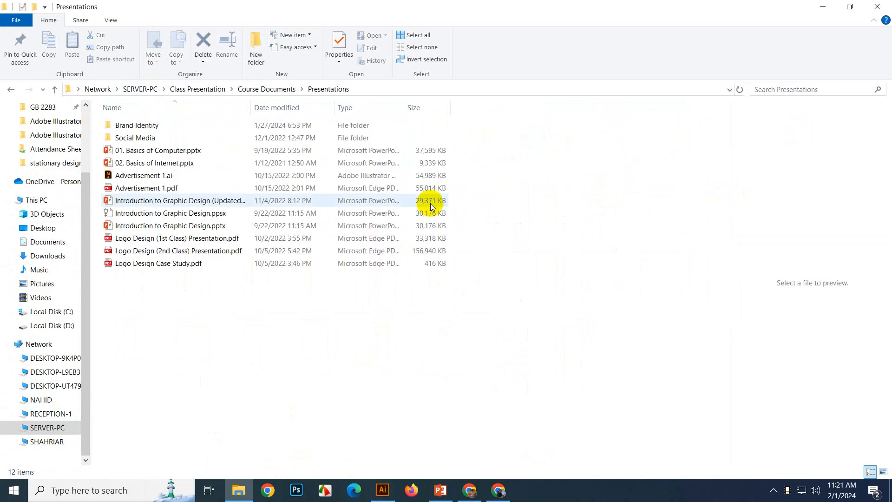
- Look through the files in the Presentations folder and preview 01. Basics of Computer.pptx
click(193, 150)
click(179, 188)
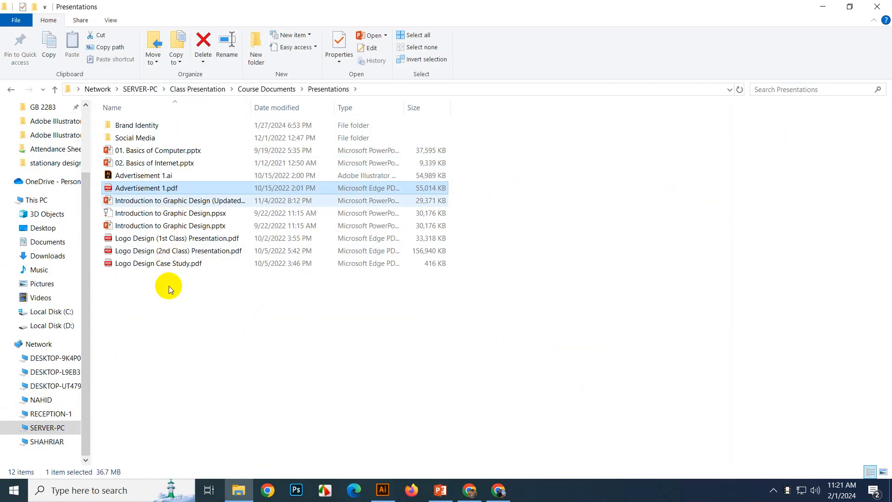
click(185, 226)
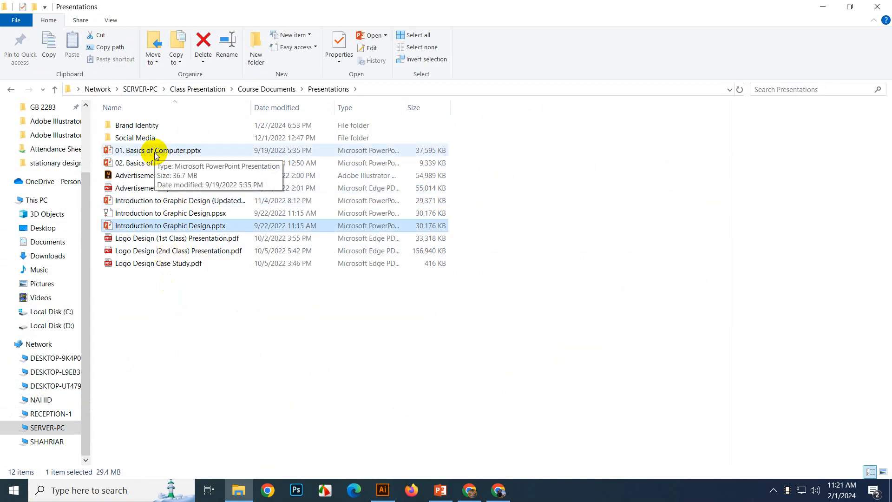
click(155, 151)
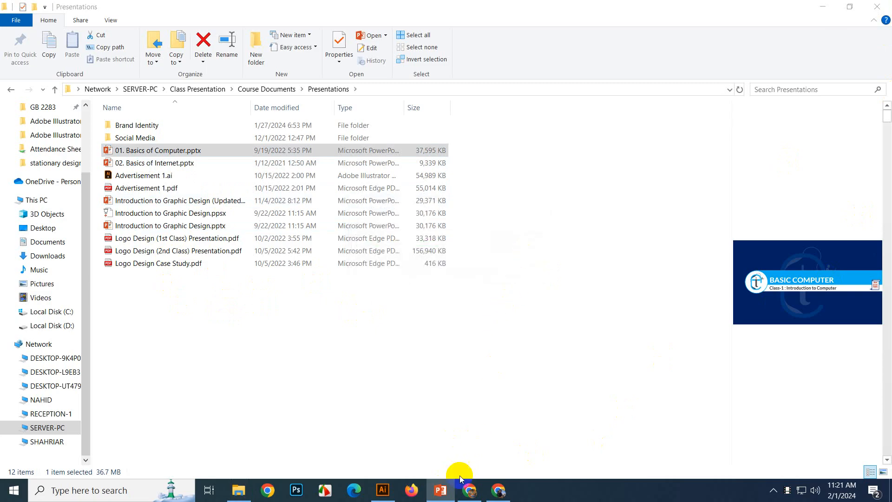
- Switch to PowerPoint and close its open window, and preview 02. Basics of Internet.pptx in File Explorer
click(530, 266)
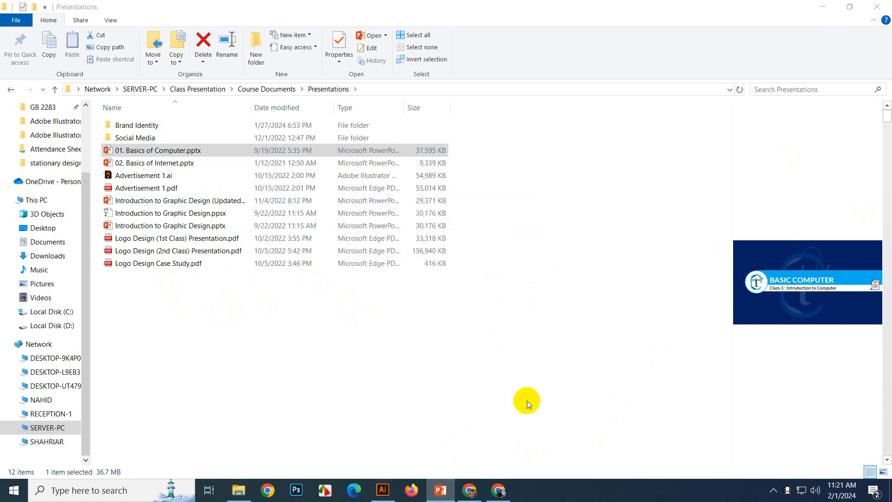
click(441, 491)
click(885, 7)
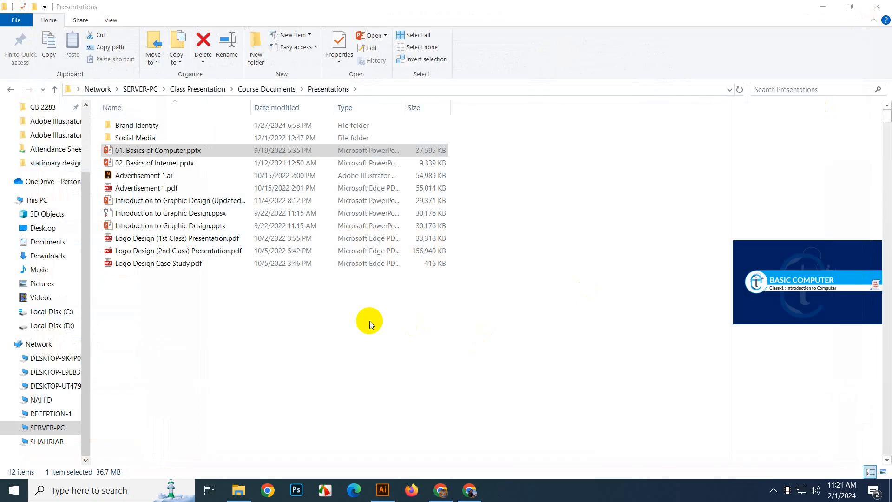
click(167, 164)
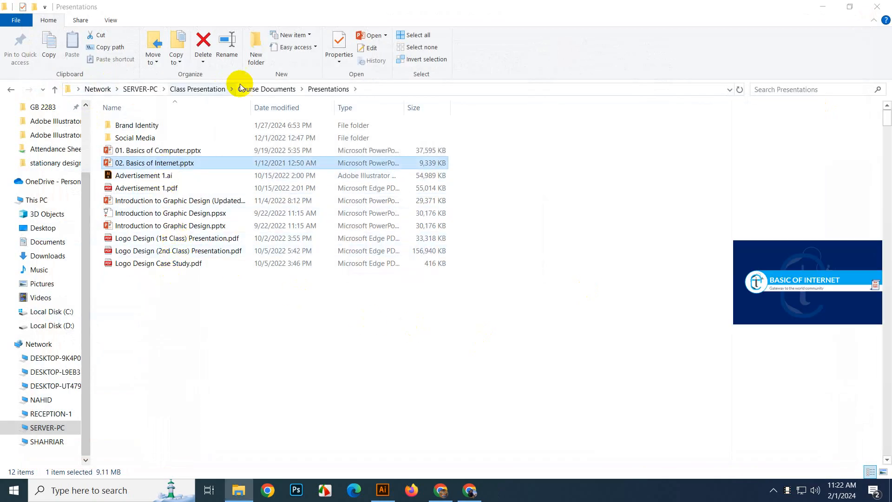
- Return to the Class Presentation folder, open Basic Principles Final.pptx in PowerPoint and start its slide show from the first slide
click(274, 89)
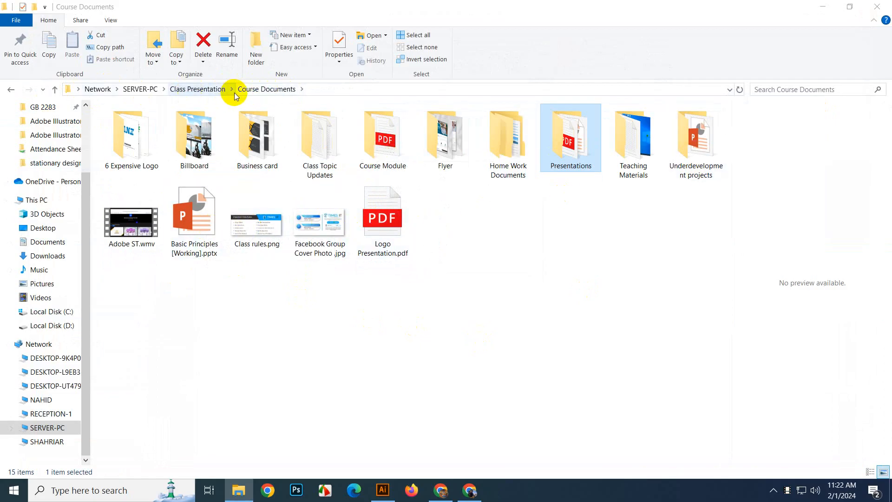
click(196, 90)
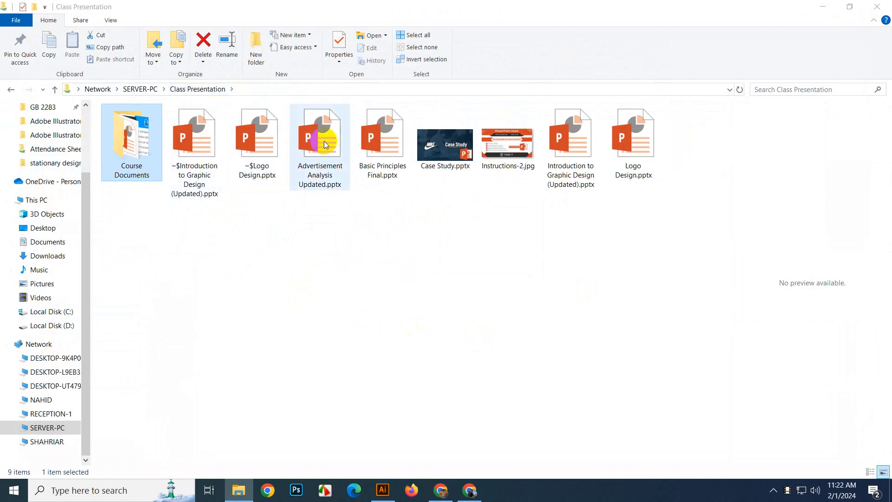
click(381, 143)
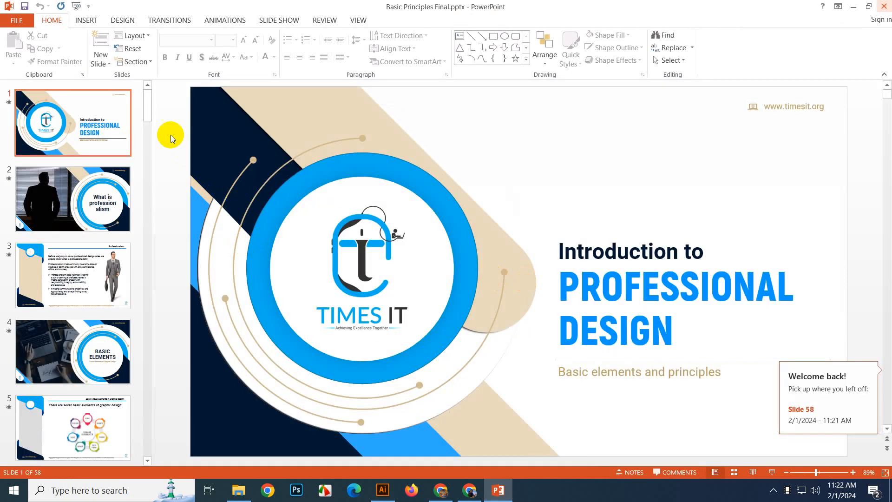
drag(145, 114, 183, 84)
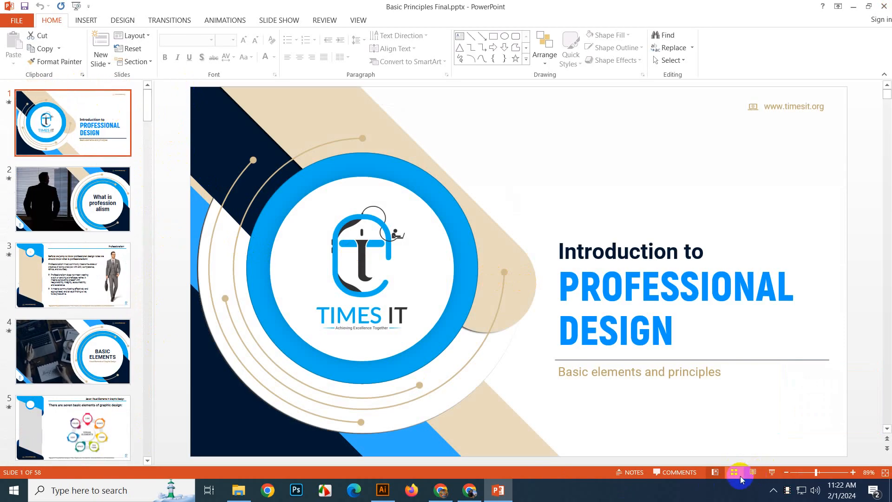
click(772, 473)
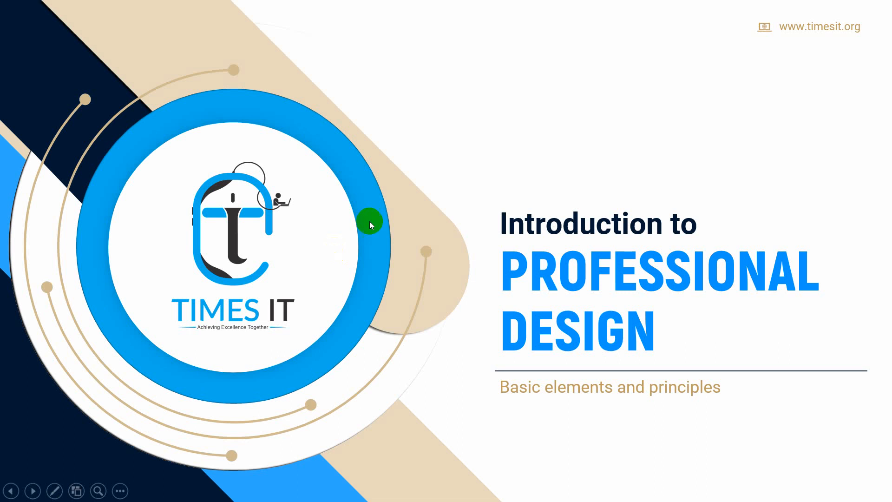
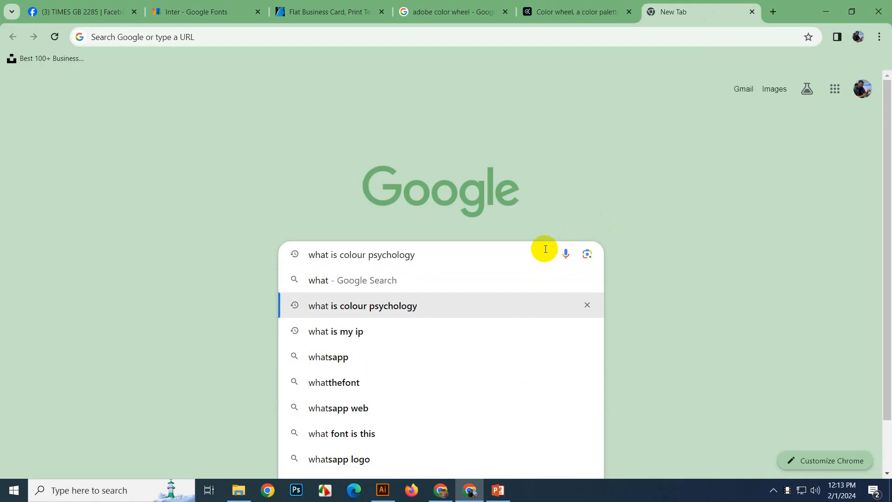
- Search Google in Chrome for "what is colour psychology?" and skim through the web results
text(?)
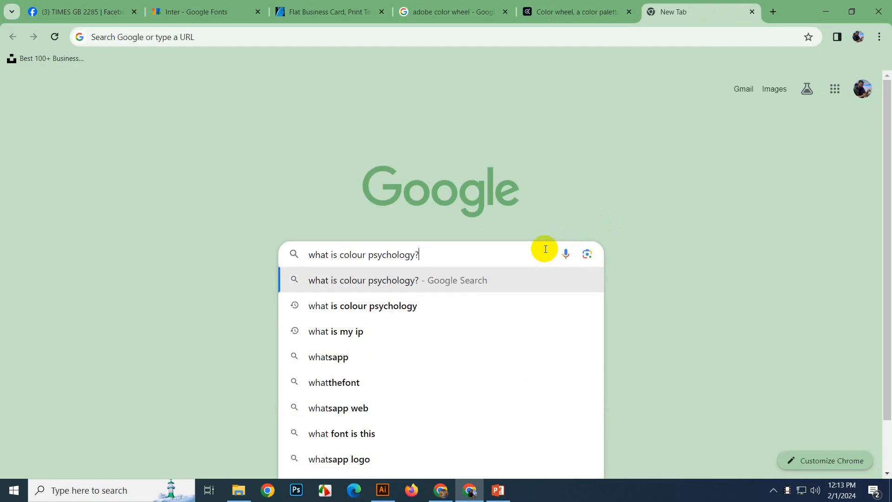
key(Return)
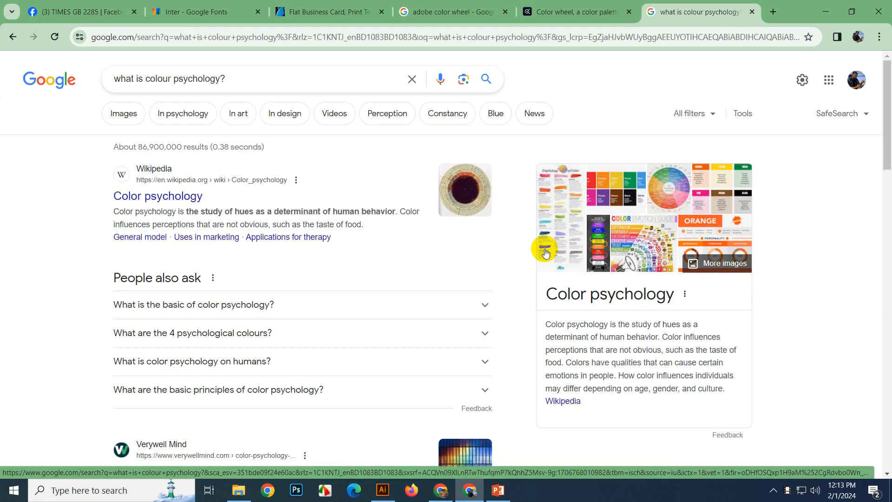
scroll(318, 188, down, 10)
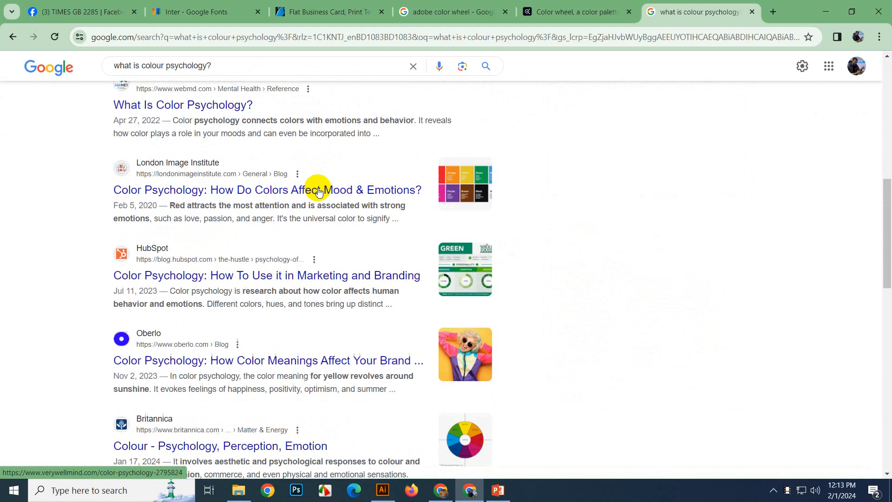
drag(887, 249, 889, 137)
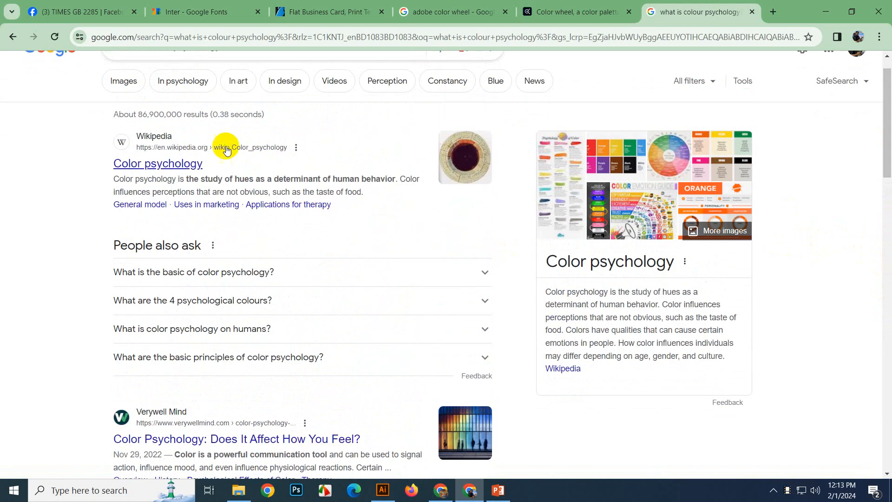
- Switch to the image results and preview the London Image Institute, Colour Graphics, WordStream, Graphic Plus Media and Fifteen Design colour charts
click(133, 88)
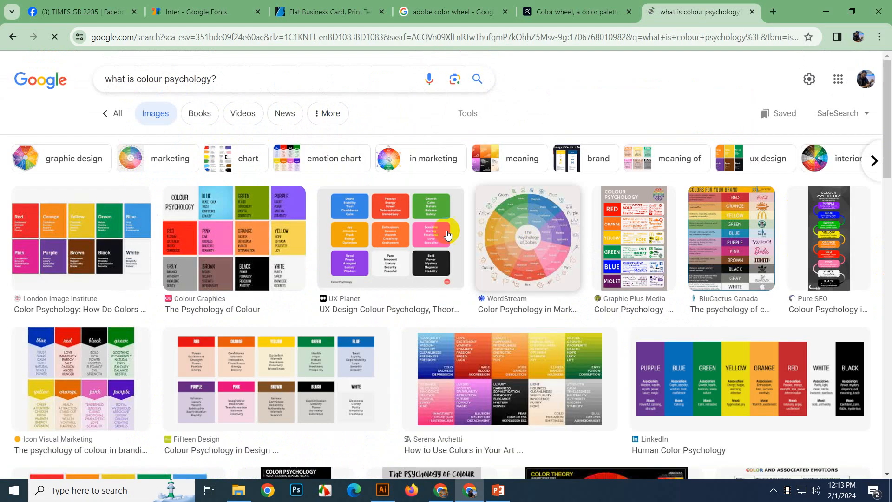
click(67, 209)
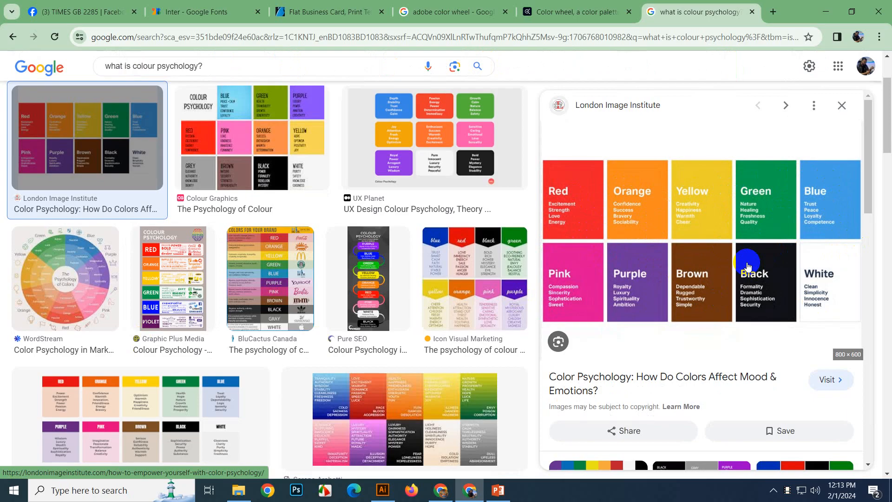
click(239, 134)
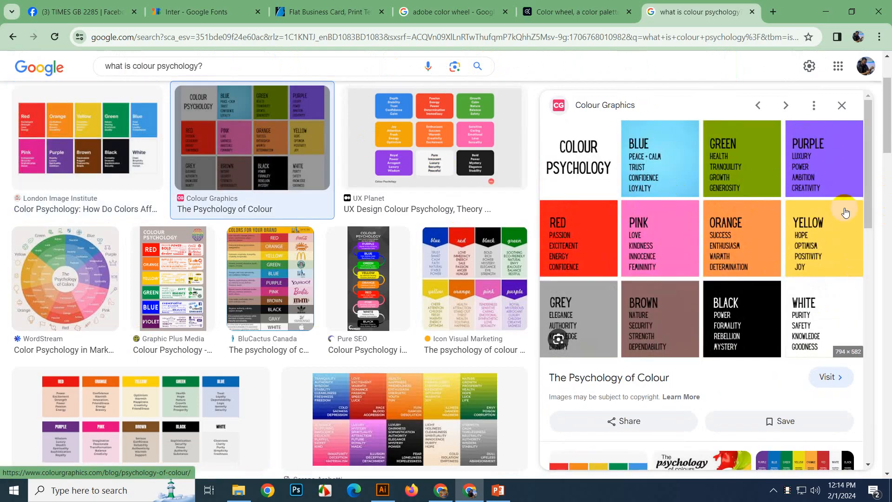
click(95, 323)
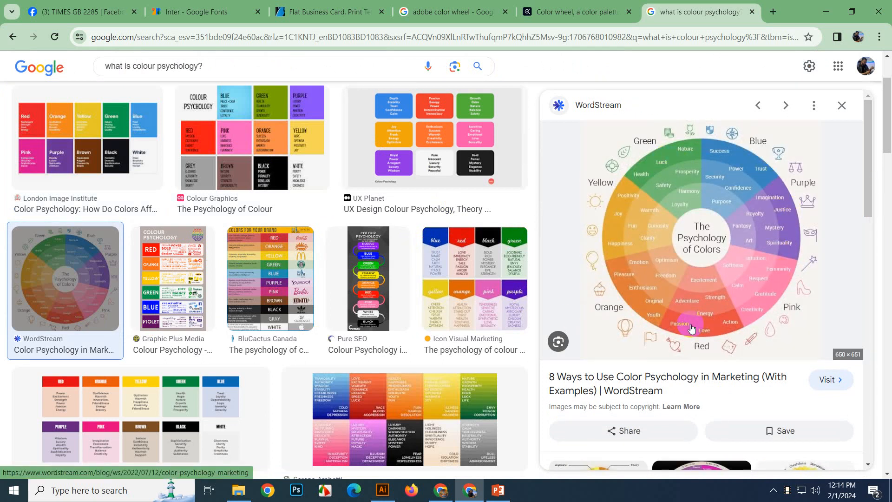
click(163, 311)
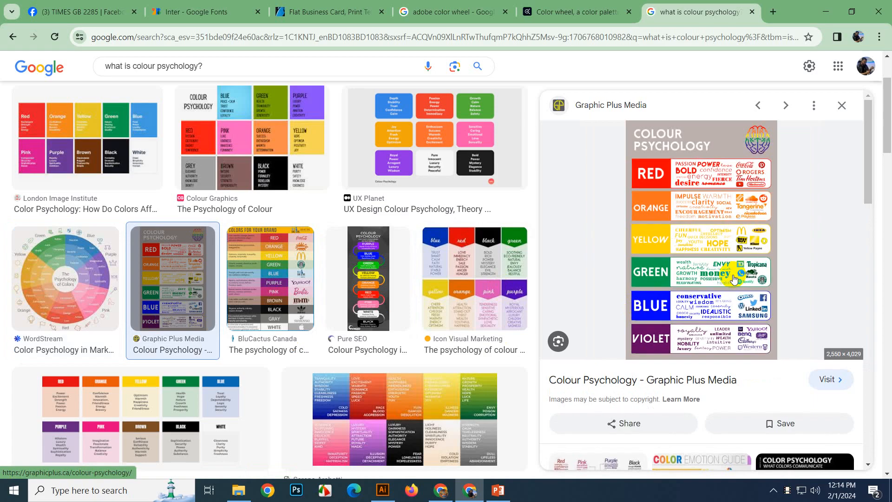
click(162, 393)
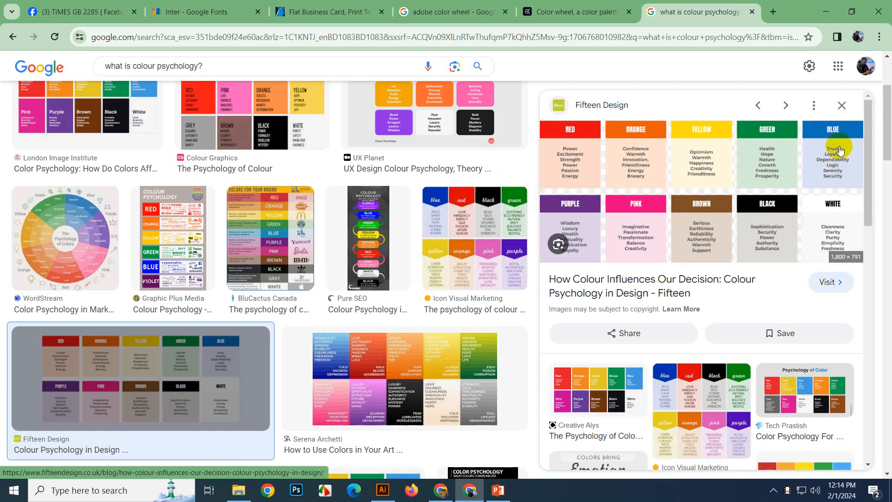
drag(870, 151, 865, 123)
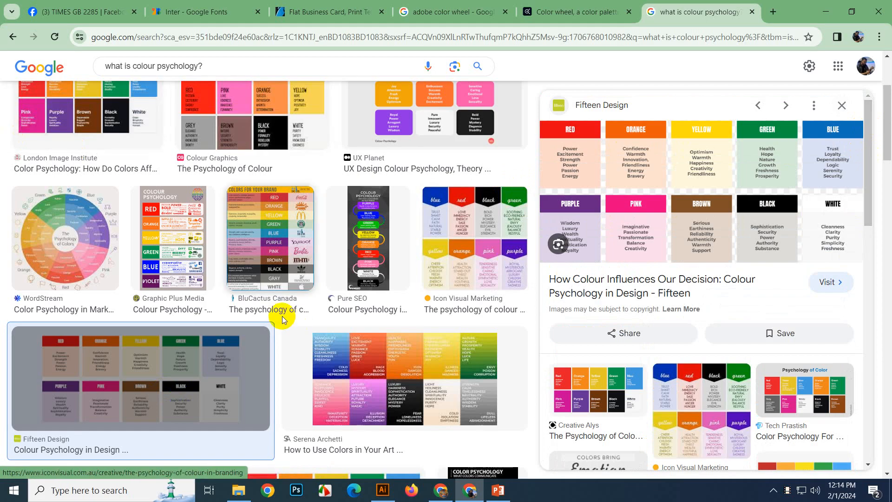
- Highlight the "what is colour psychology?" query in the search field to point out the wording, without changing the search
scroll(223, 292, up, 3)
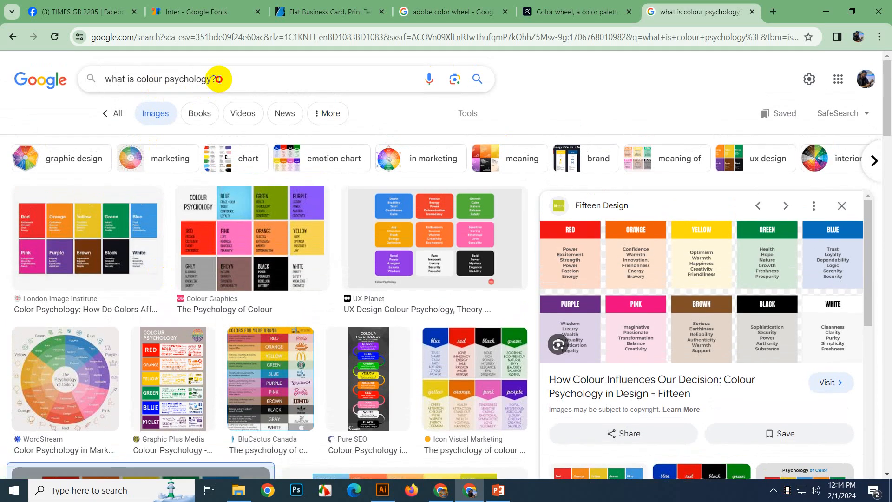
drag(218, 79, 94, 73)
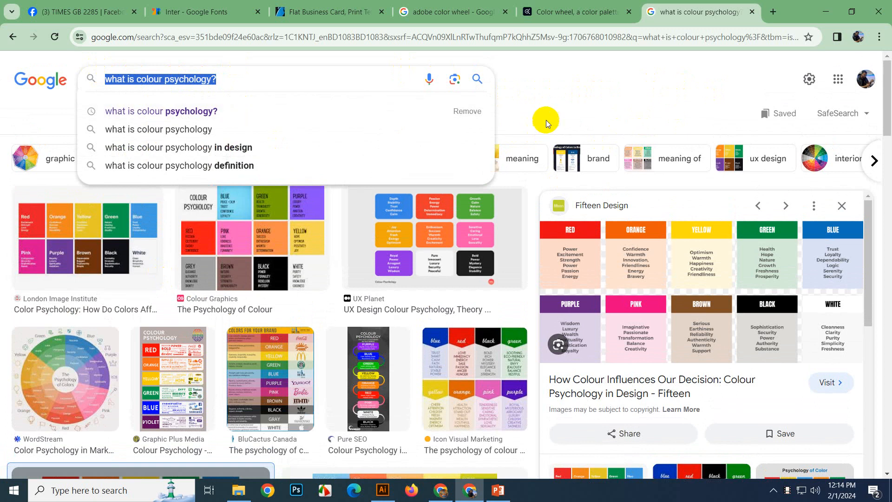
click(578, 102)
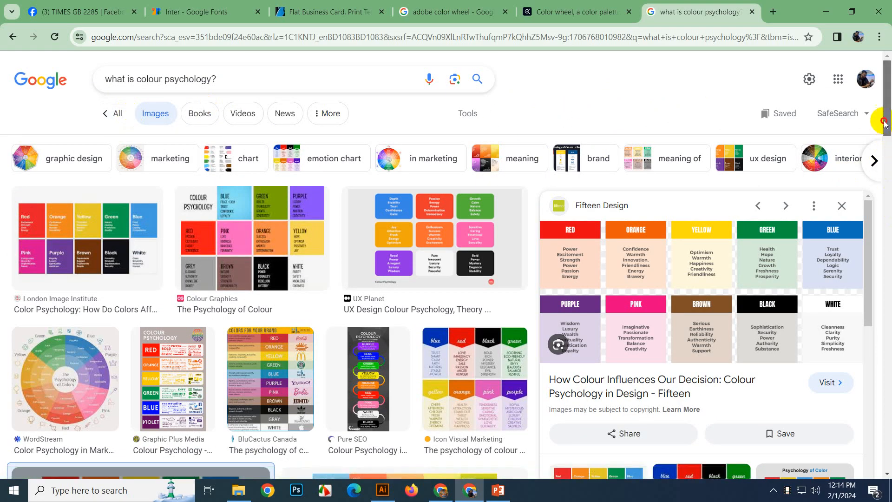
drag(247, 79, 87, 79)
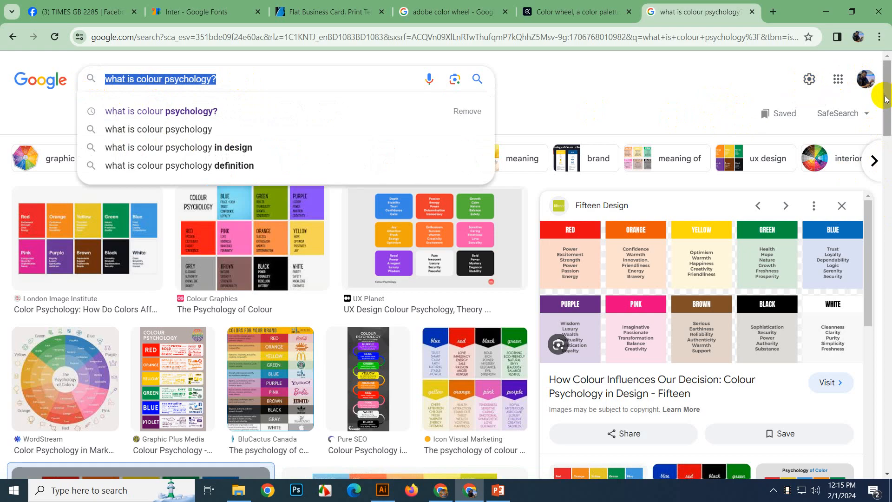
- Preview the Color Theory quick reference sheet with the colour wheel published on Medium
drag(888, 95, 887, 192)
click(295, 290)
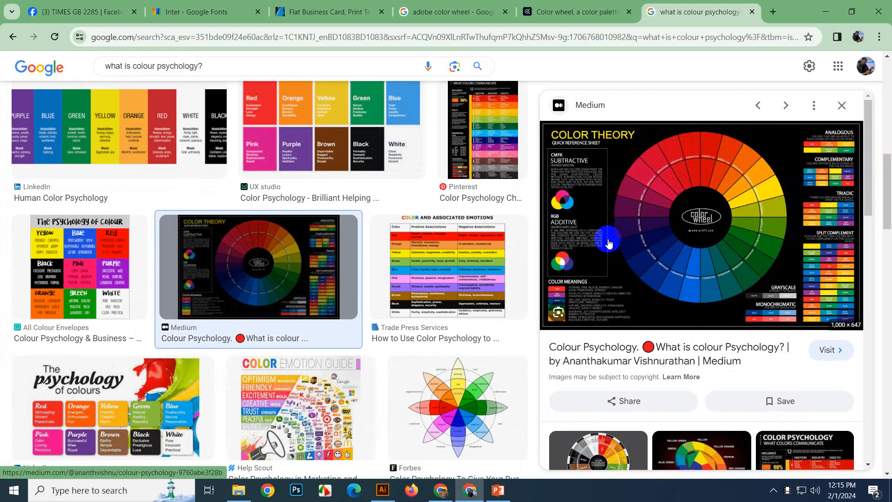
- Preview the Forbes emotion wheel, the London Image Institute chart and the Icon Visual Marketing colour chart in the image results
scroll(407, 311, down, 2)
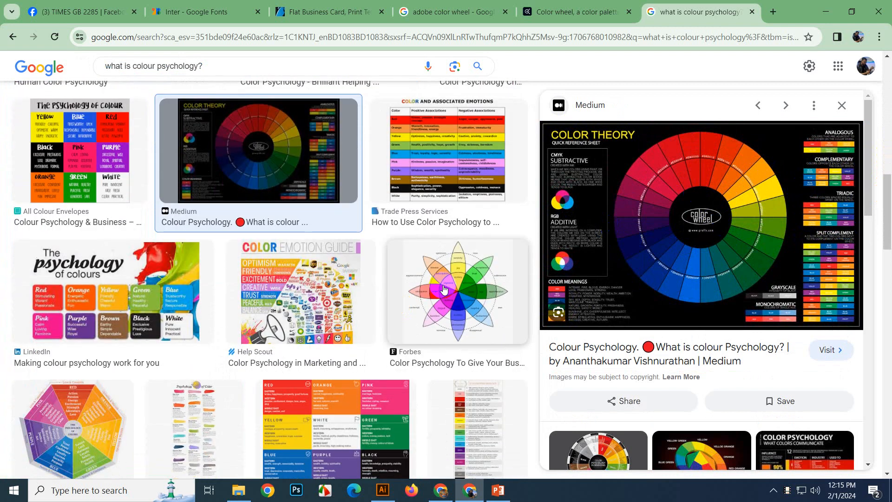
click(441, 293)
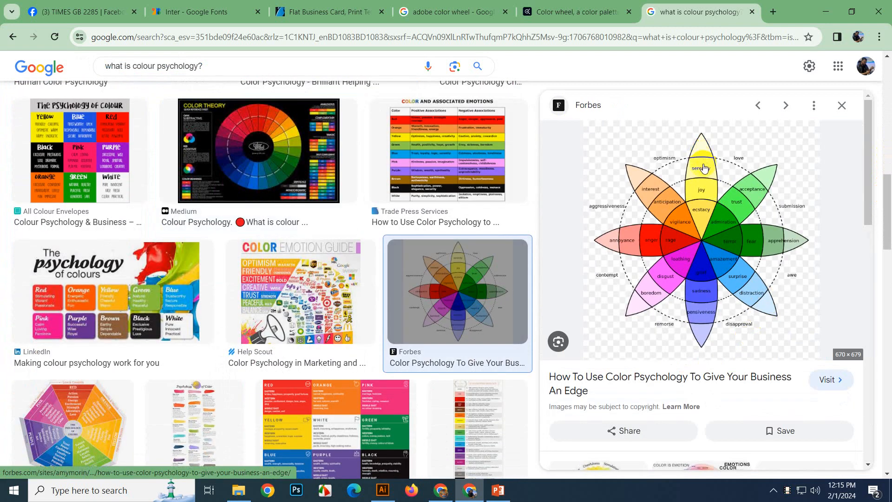
scroll(365, 293, up, 5)
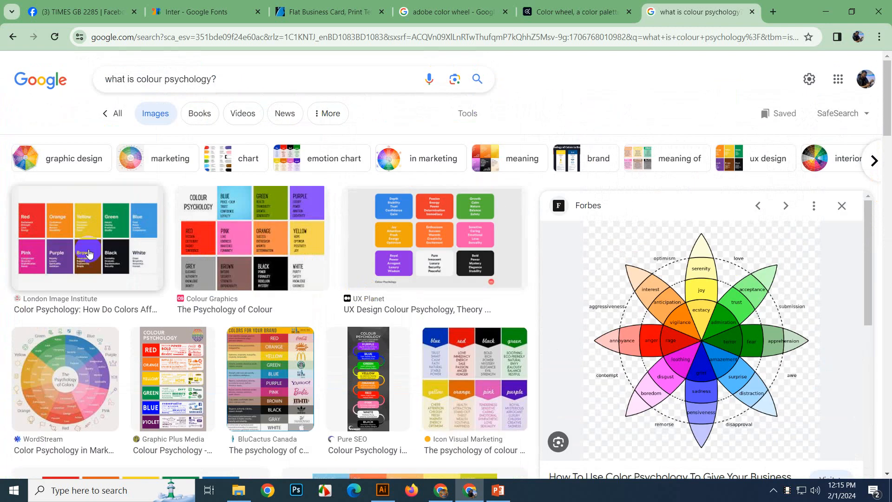
click(90, 254)
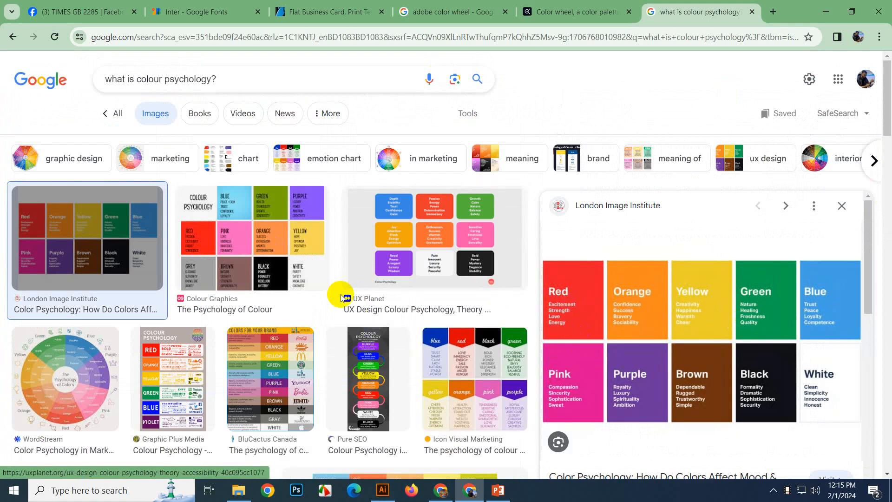
scroll(418, 276, down, 5)
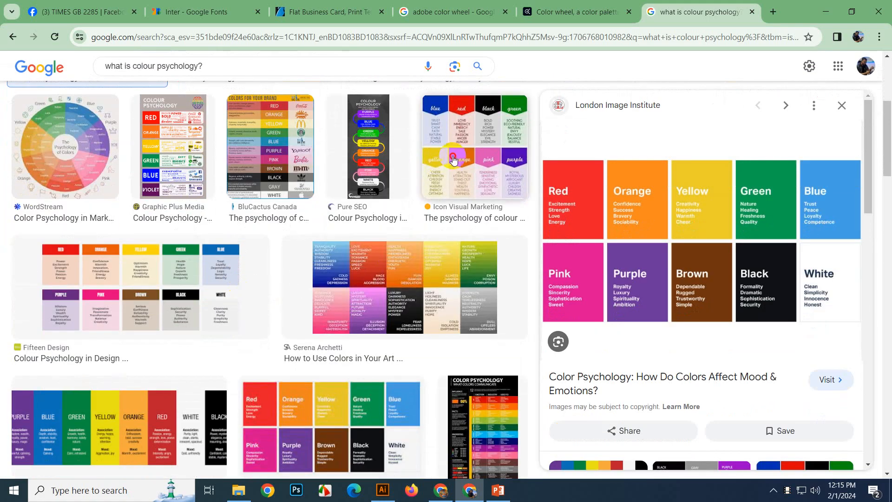
click(454, 161)
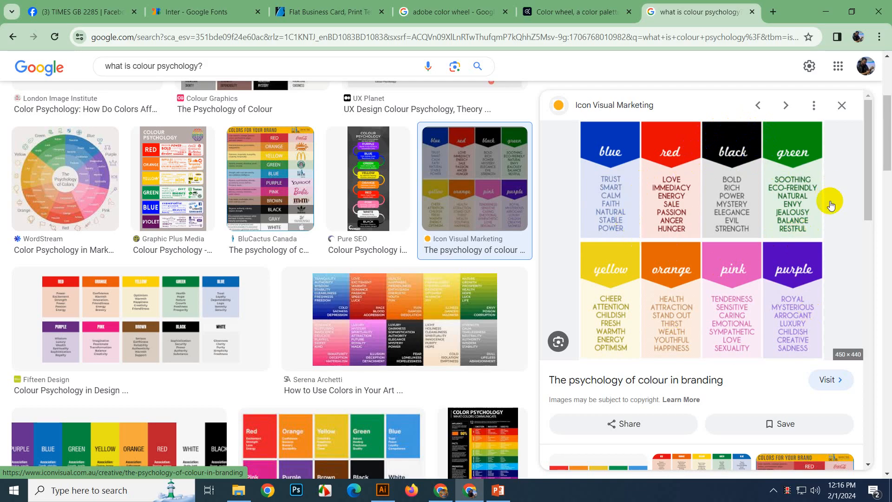
drag(868, 193, 868, 198)
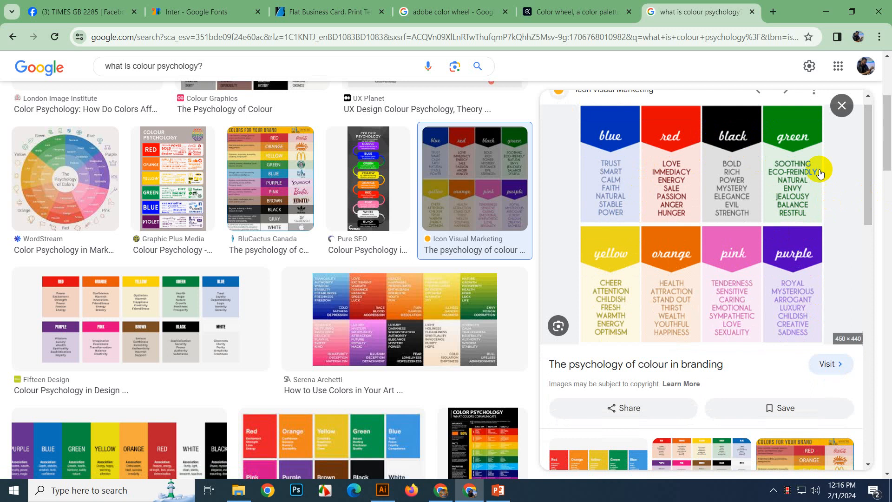
- Compare the Adobe Color wheel page with the colour psychology image results, then revisit the "adobe color wheel" search results
click(560, 14)
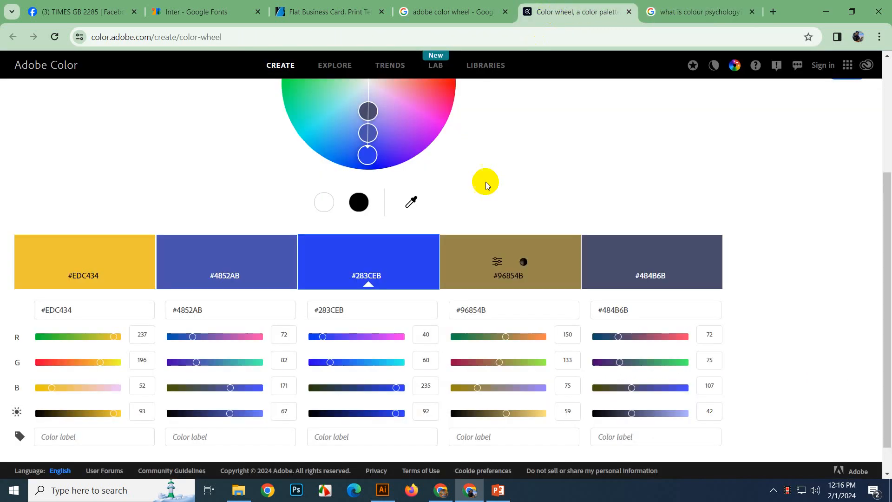
click(698, 5)
click(576, 12)
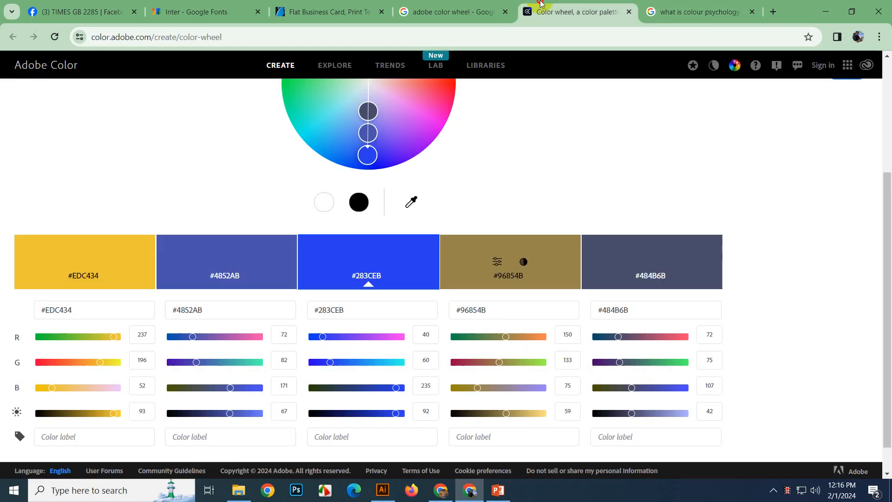
click(696, 10)
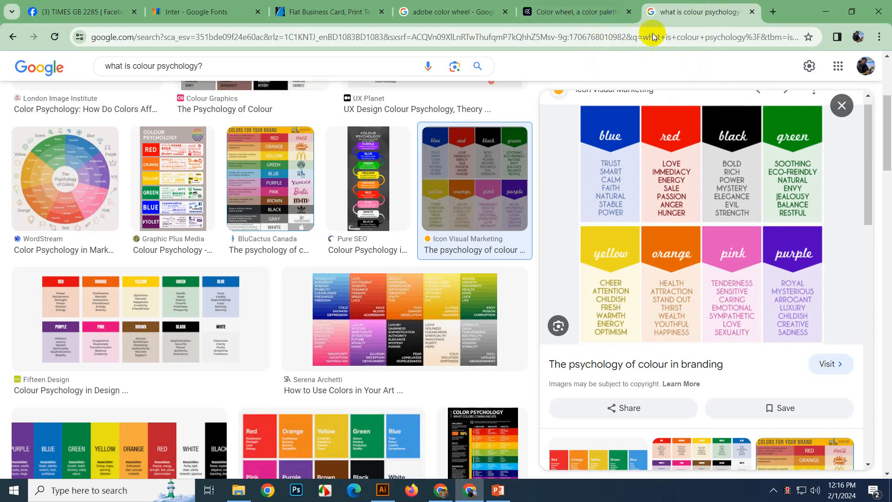
click(548, 13)
click(453, 13)
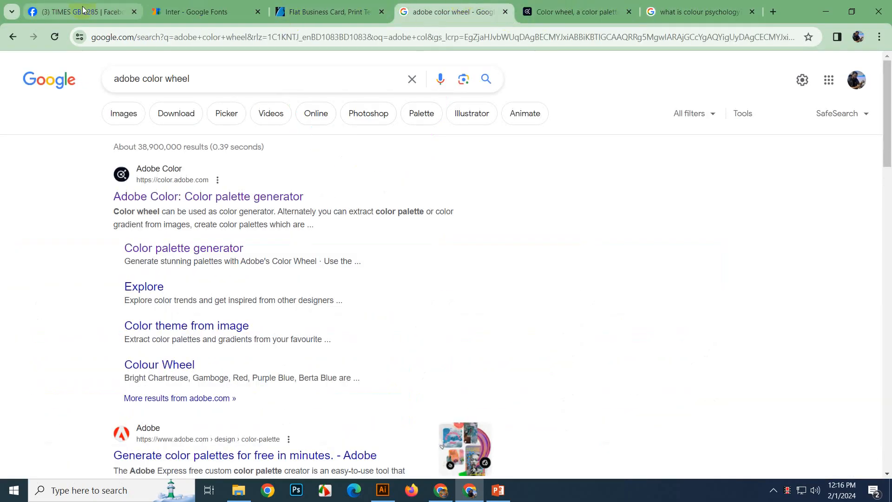
- View the Flat Business Card page on GraphicRiver and cycle through its red and blue preview images
click(321, 12)
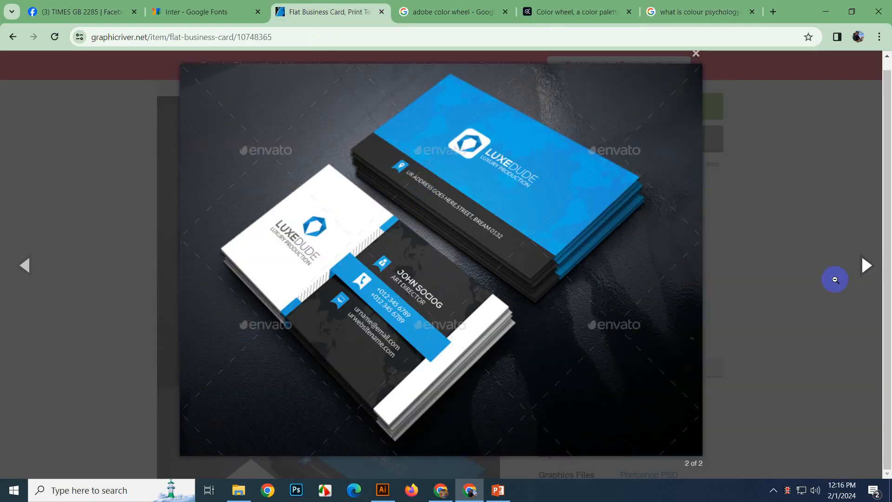
click(865, 266)
click(866, 266)
click(866, 265)
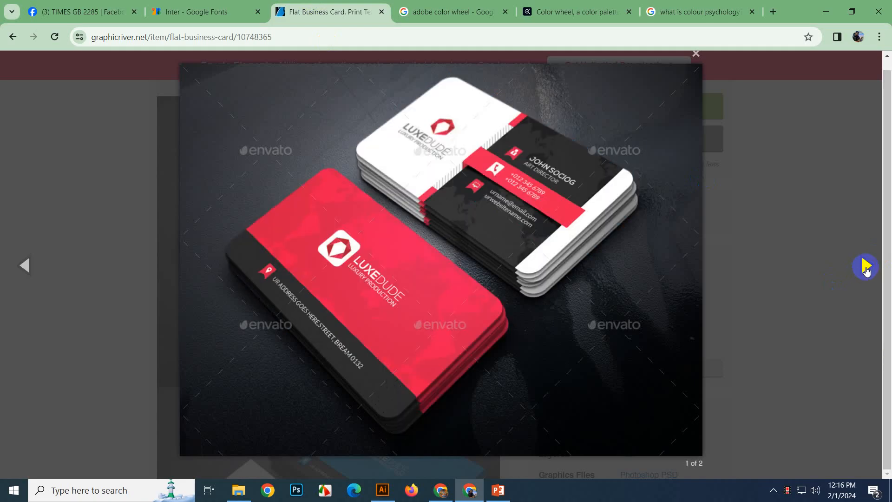
click(866, 266)
click(866, 266)
click(866, 266)
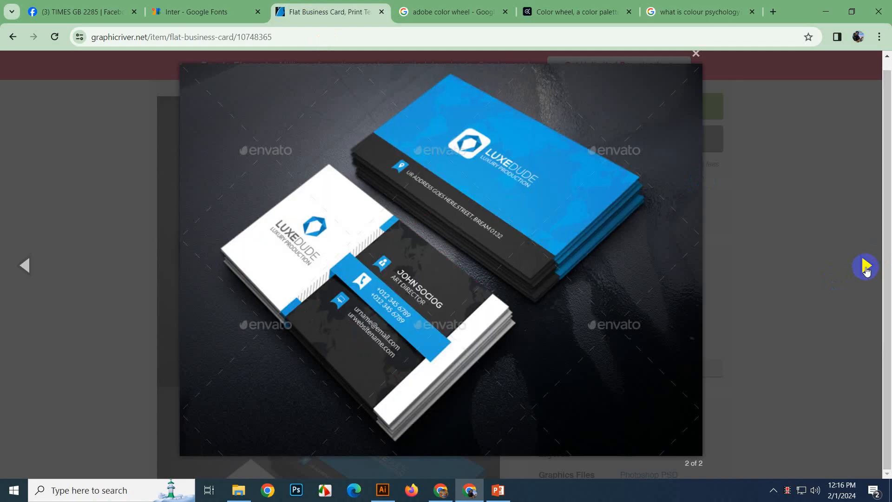
- Close the business card preview and examine the item's features list and fonts used
key(Escape)
scroll(772, 267, down, 10)
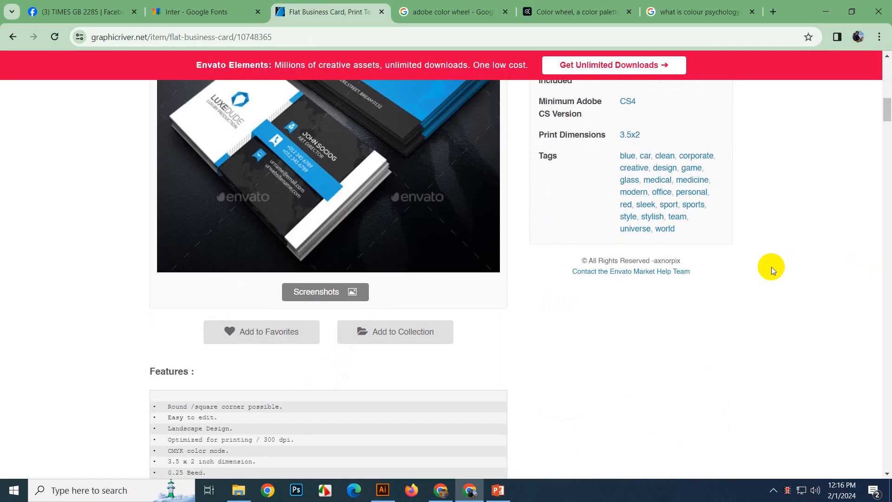
scroll(615, 225, down, 3)
scroll(329, 239, up, 2)
scroll(632, 211, down, 5)
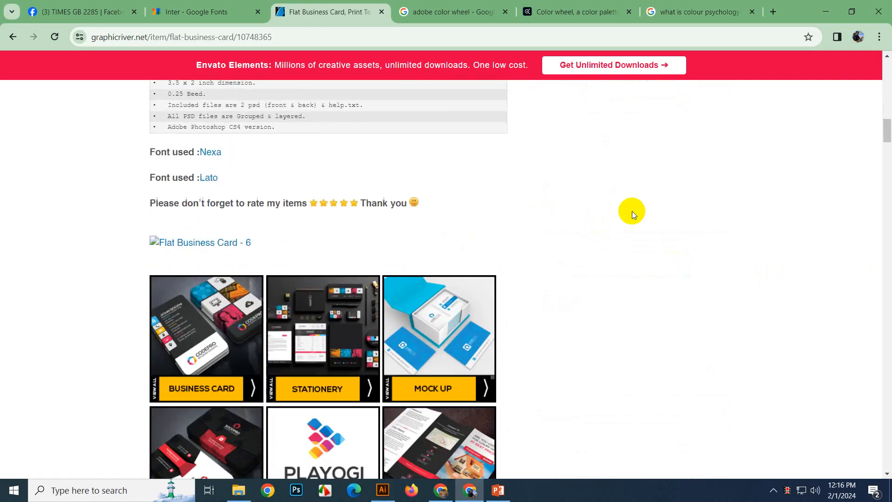
scroll(885, 135, up, 6)
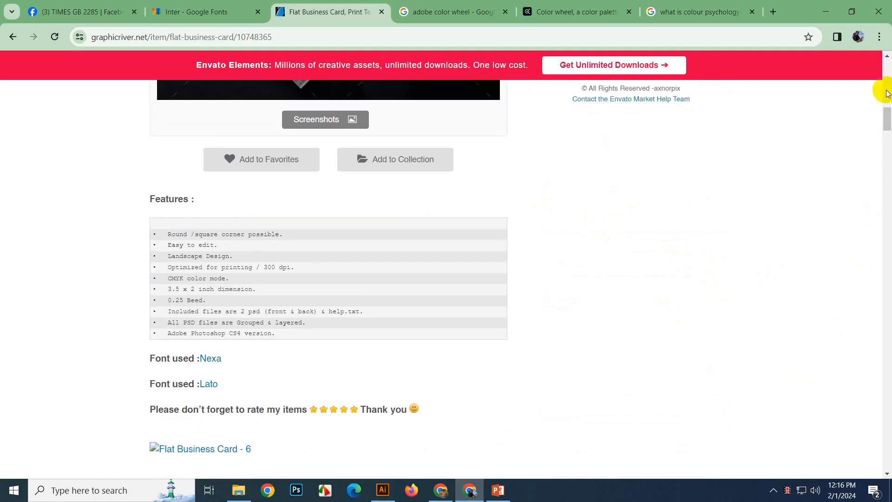
- Switch to Illustrator, delete all artwork from the Untitled-1 document and collapse the Swatches panel
click(818, 5)
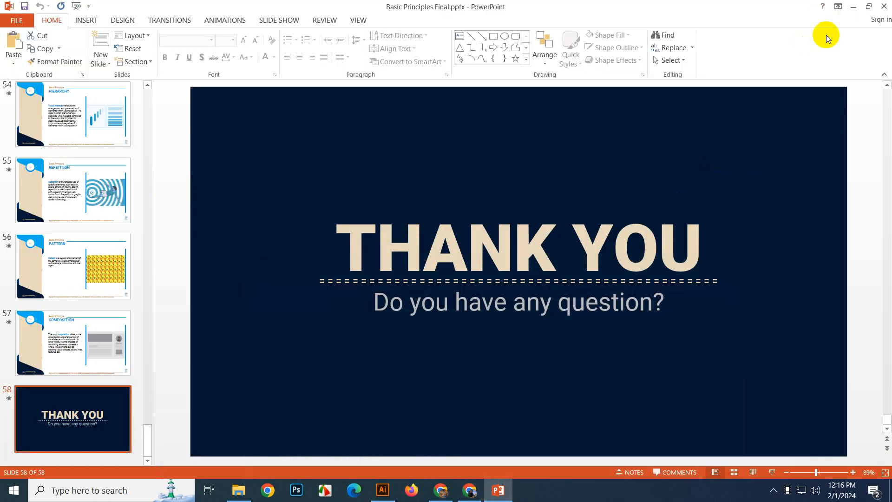
click(847, 9)
key(super)
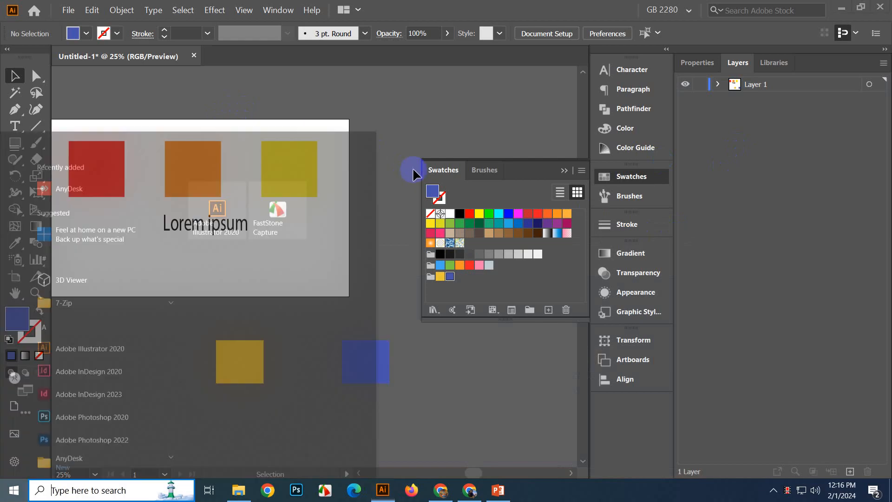
click(396, 170)
drag(371, 152, 344, 157)
scroll(378, 205, down, 2)
key(ctrl+a)
key(Delete)
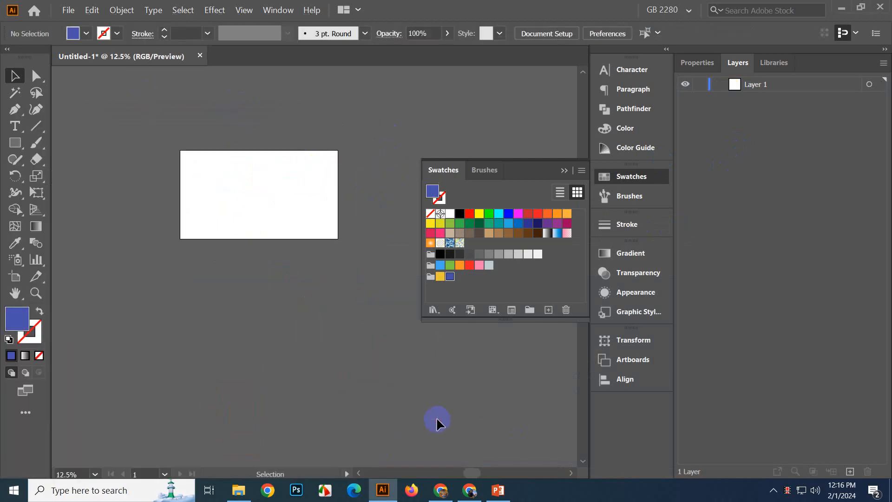
click(564, 170)
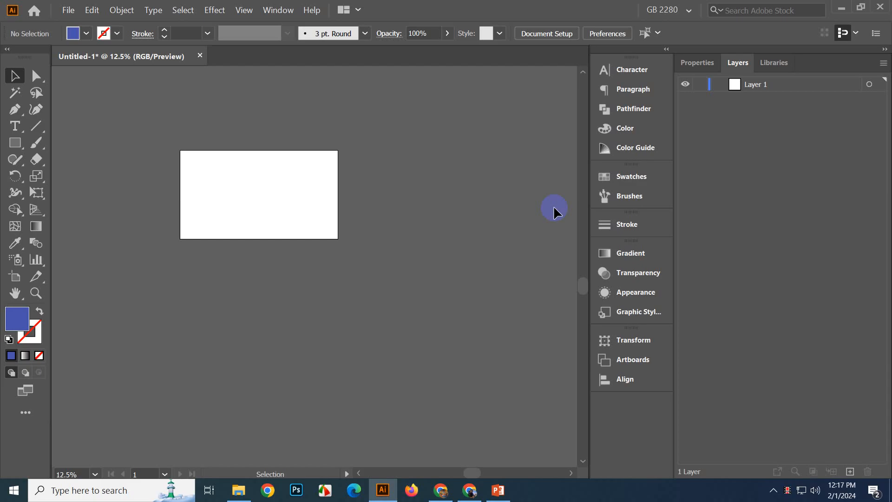
- Create a new Web-Large document of 1920 x 1080 px in RGB with one artboard in Illustrator
click(469, 490)
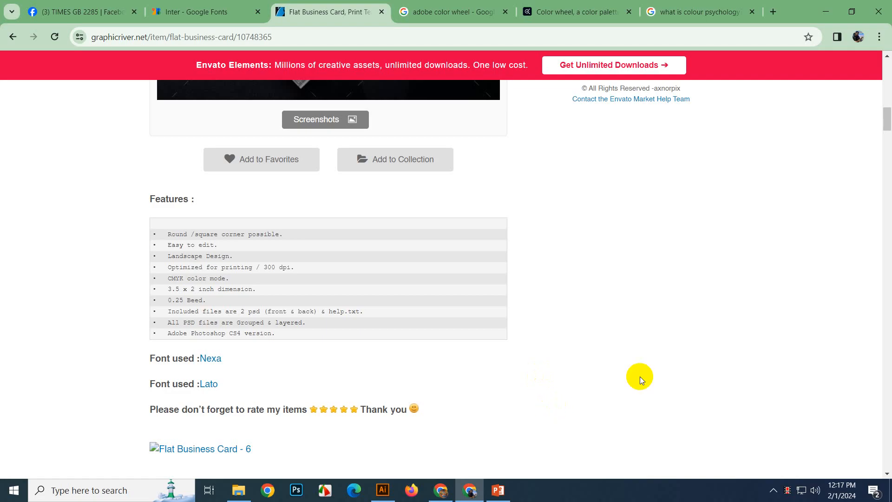
click(383, 490)
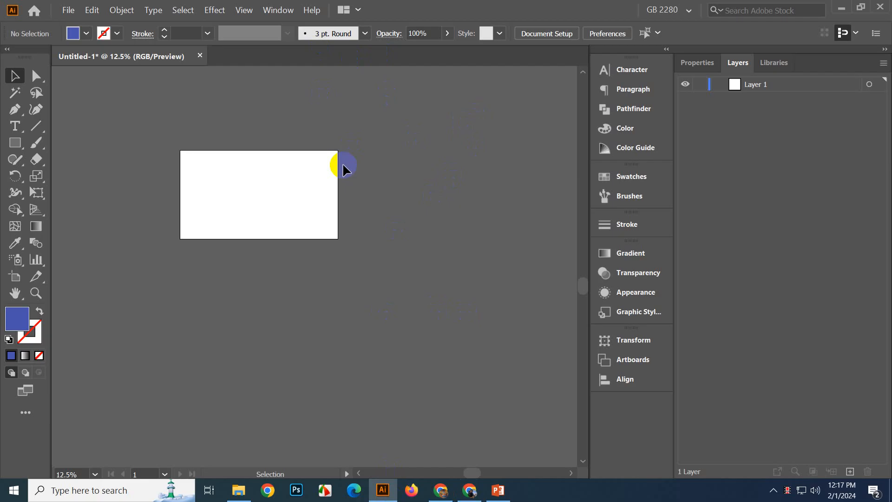
click(69, 10)
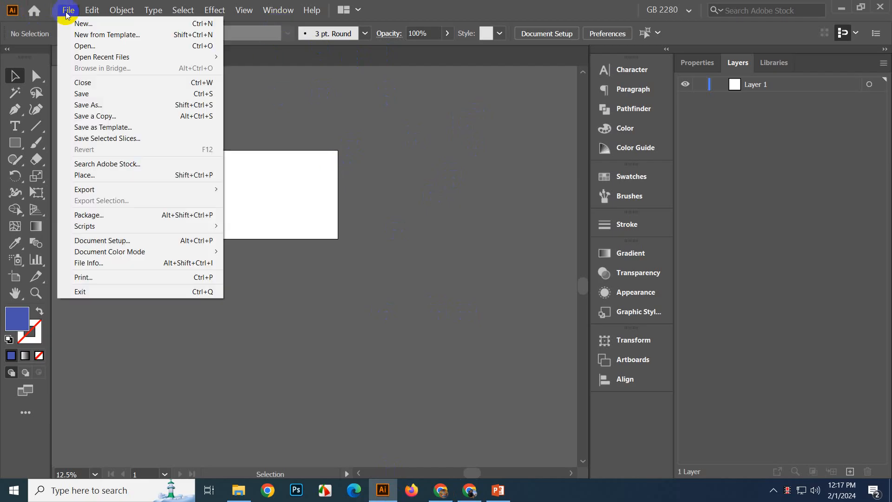
click(75, 23)
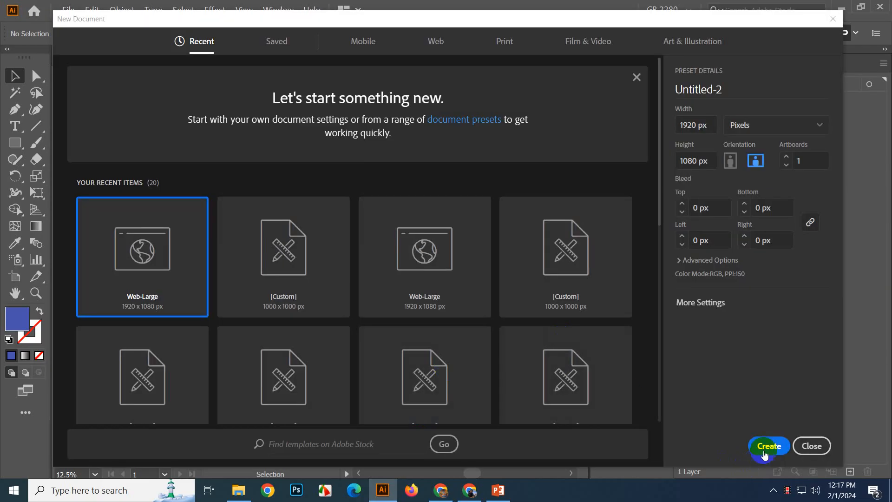
click(769, 446)
- Add a "Lorem ipsum" text line in the upper part of the artboard and enlarge it with its bounding box
click(15, 126)
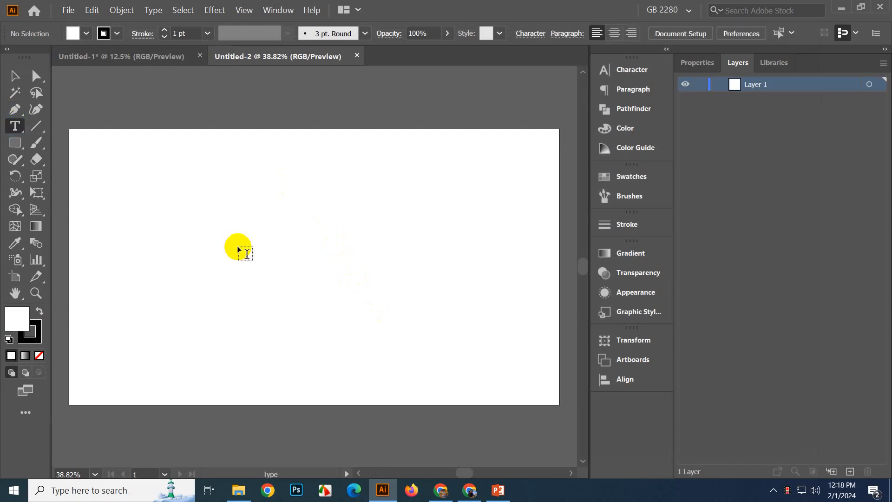
click(235, 192)
key(Escape)
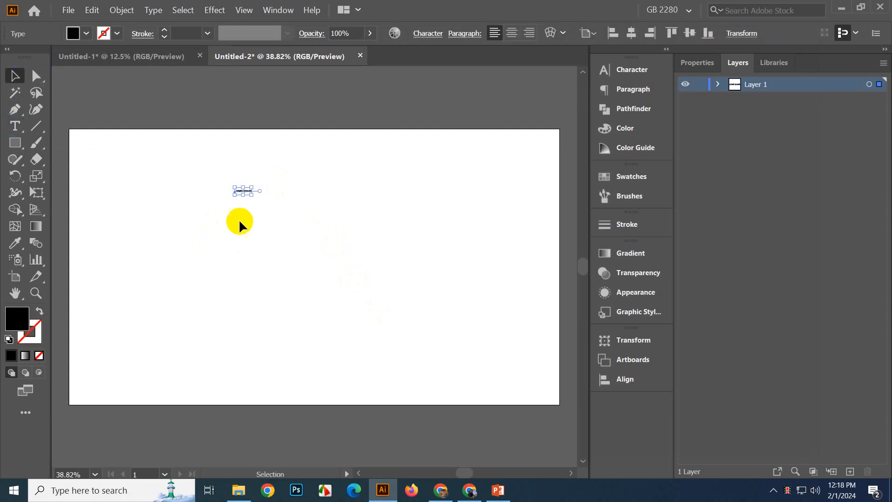
drag(255, 199, 294, 236)
click(295, 251)
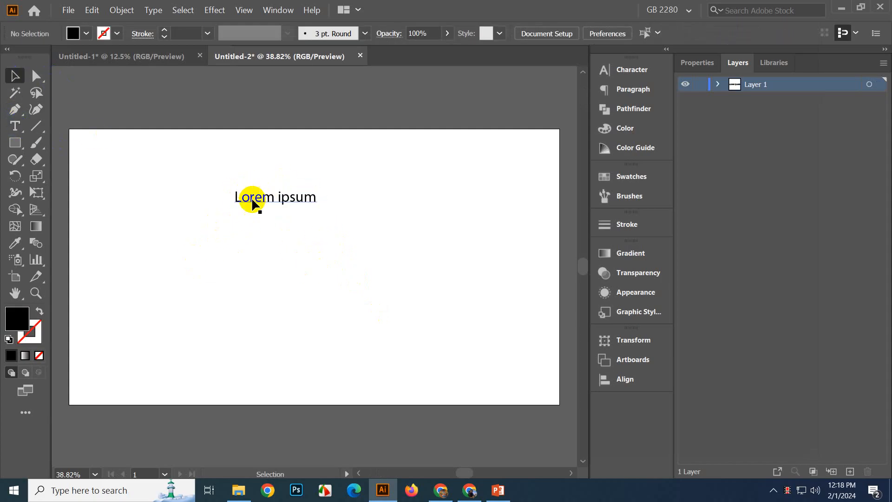
- Duplicate the "Lorem ipsum" text directly below the original and scale the copy down to a smaller second line
drag(257, 202, 257, 218)
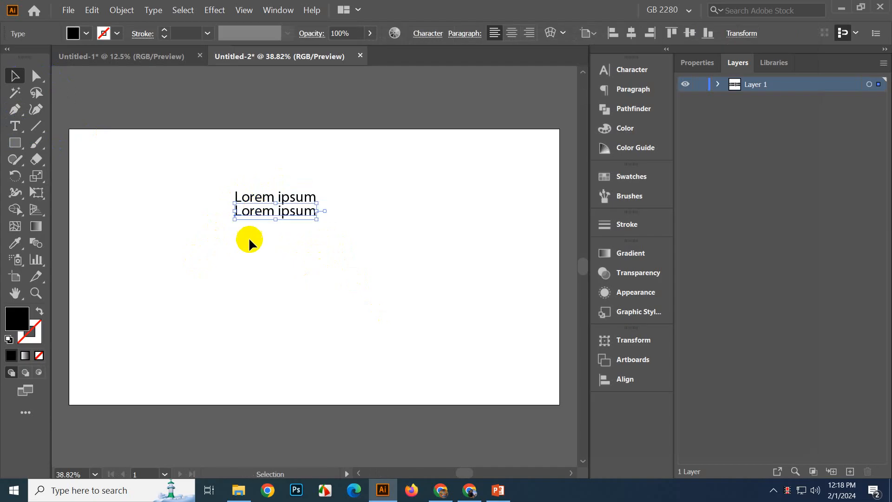
click(247, 231)
click(258, 214)
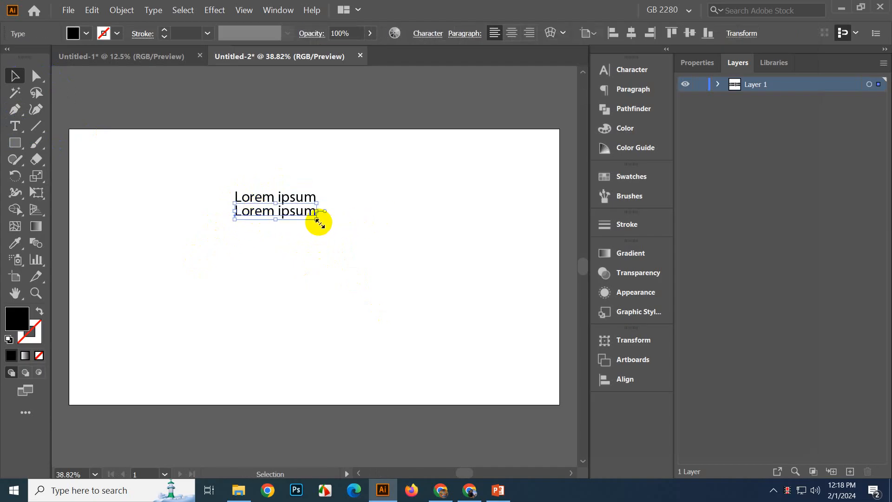
drag(316, 218, 281, 211)
- Group the two "Lorem ipsum" lines and rename the group inside Layer 1 as "name"
drag(191, 163, 364, 269)
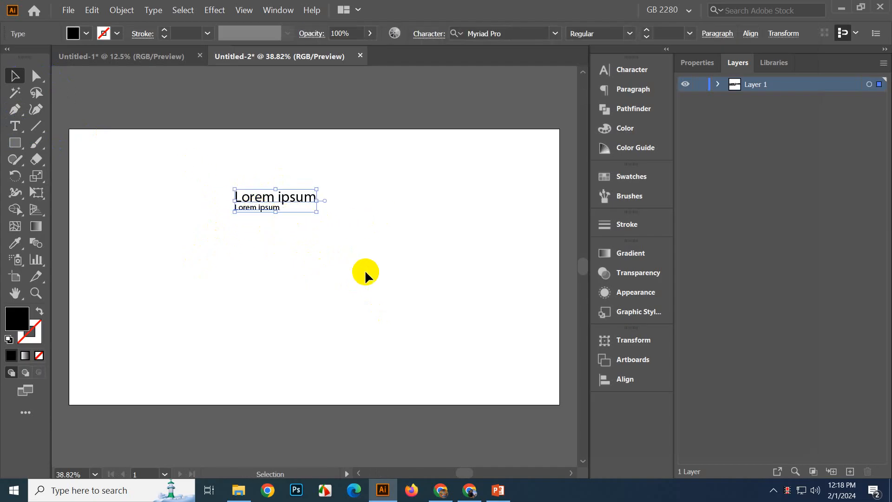
key(ctrl+g)
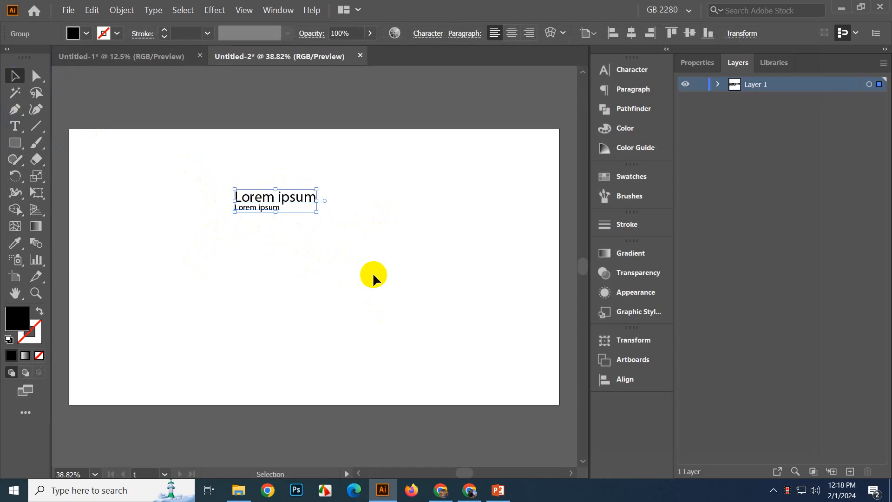
double_click(773, 88)
click(813, 205)
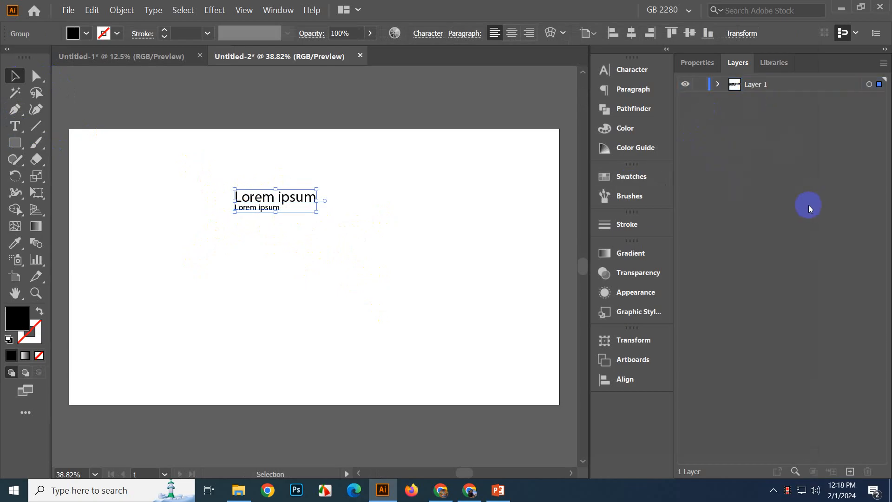
click(718, 84)
double_click(766, 102)
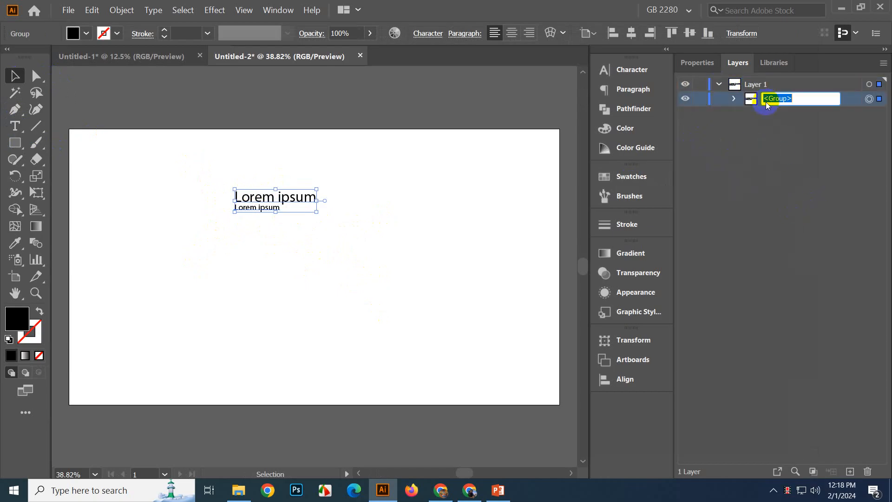
text(name)
key(Return)
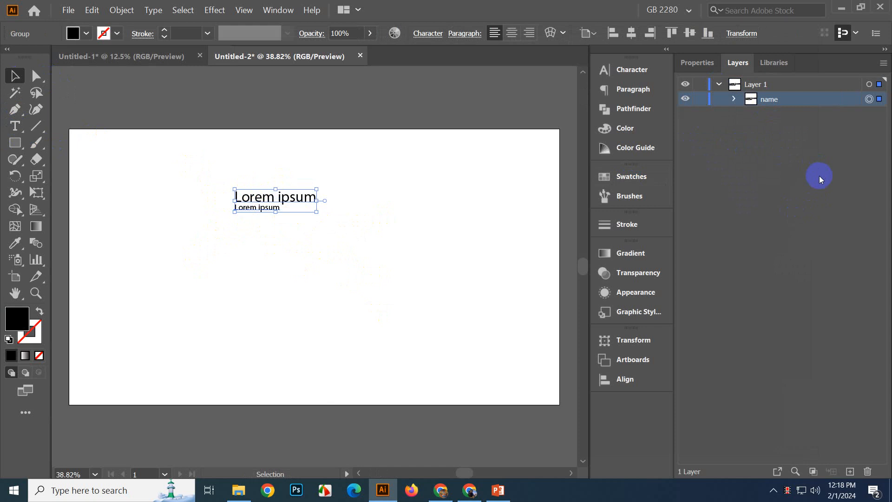
- Copy the "name" group from Untitled-2 into the Untitled-1 document and place it near the artboard's upper-left corner
click(154, 56)
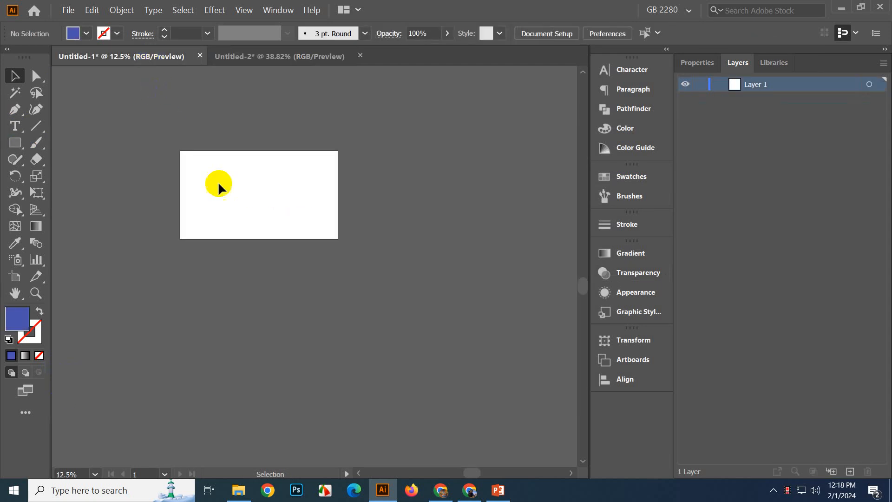
click(285, 58)
drag(288, 218, 347, 206)
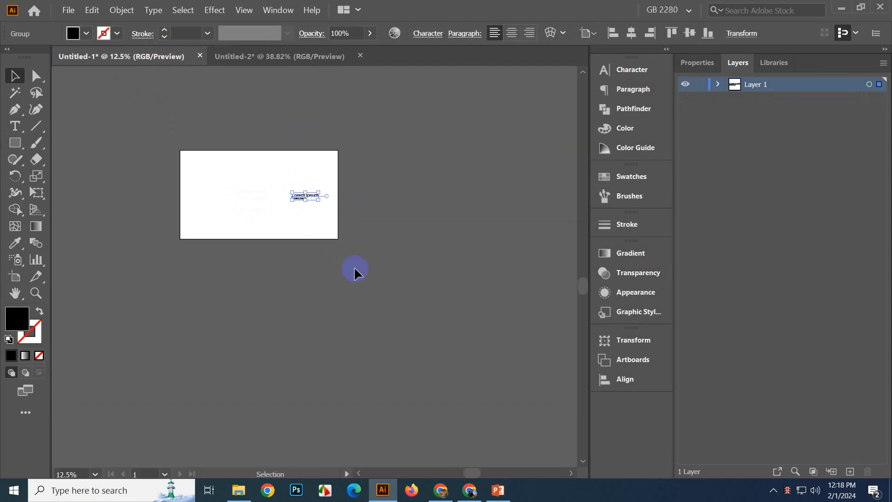
click(340, 246)
click(720, 85)
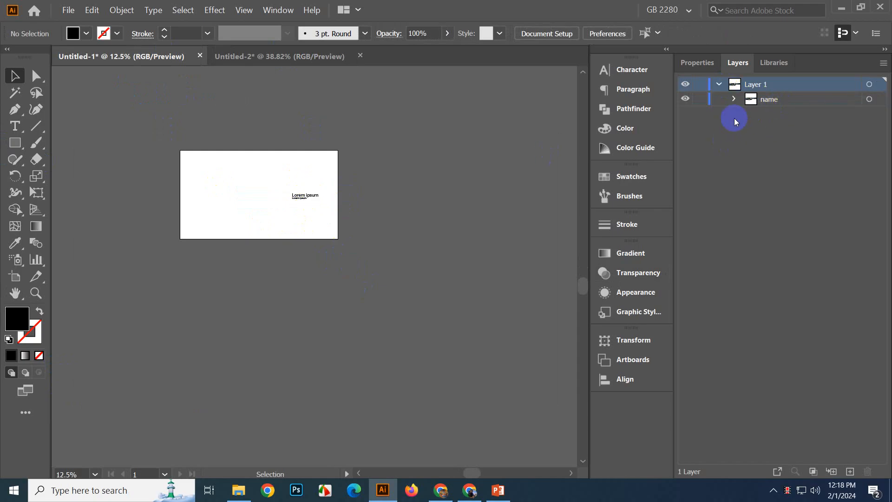
scroll(301, 239, up, 2)
drag(292, 199, 353, 311)
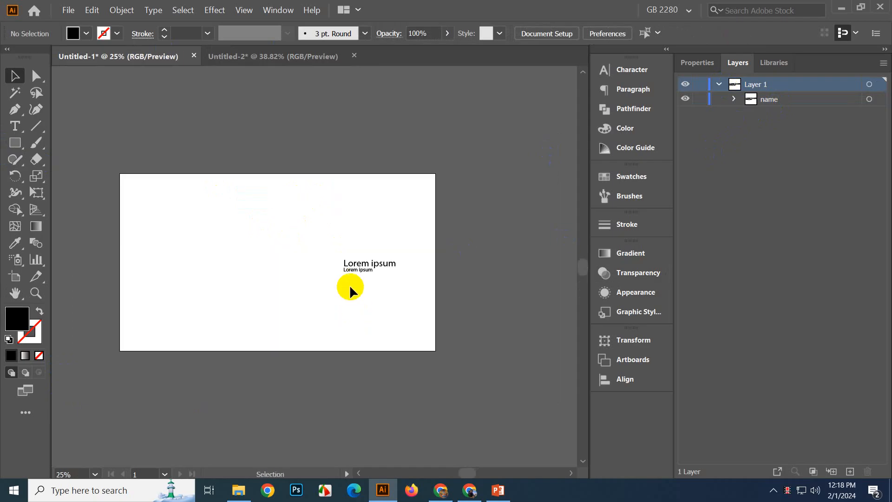
drag(363, 271, 181, 209)
click(428, 323)
drag(321, 257, 368, 257)
- Add a placeholder phone number as a text line below the "Lorem ipsum" lines and enlarge it to the heading's width
click(15, 126)
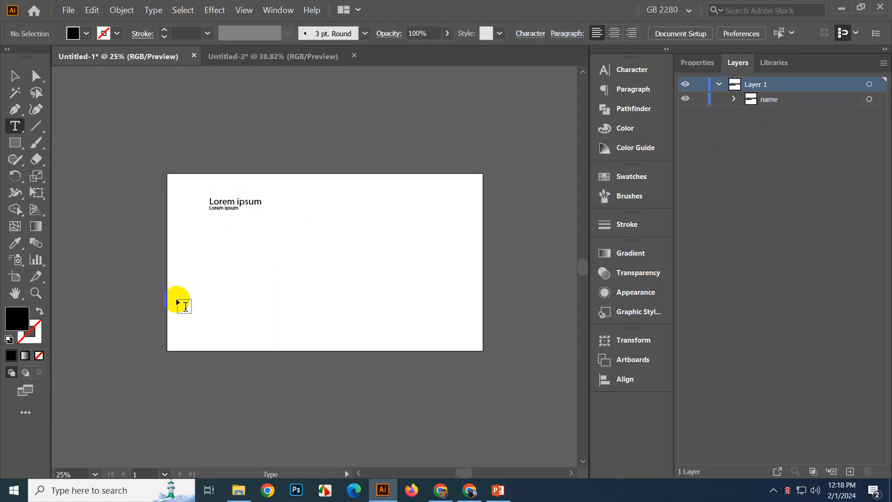
click(209, 239)
text(012)
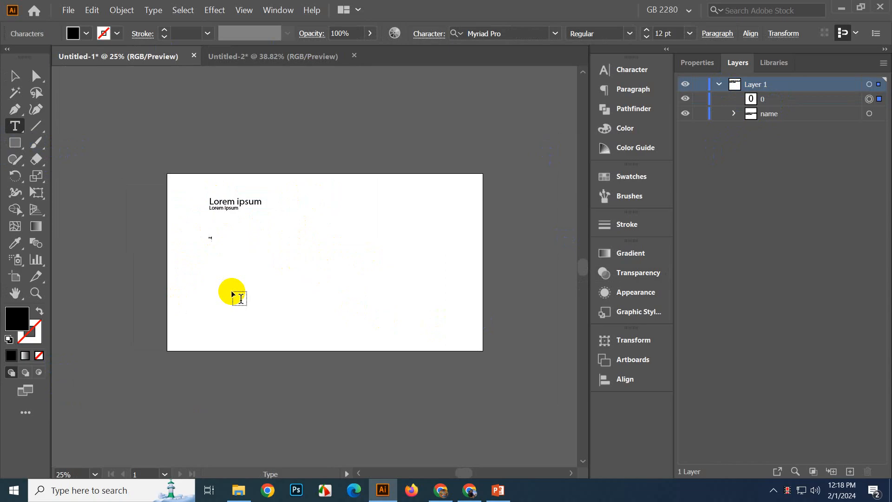
text(345)
key(Escape)
key(ctrl+plus)
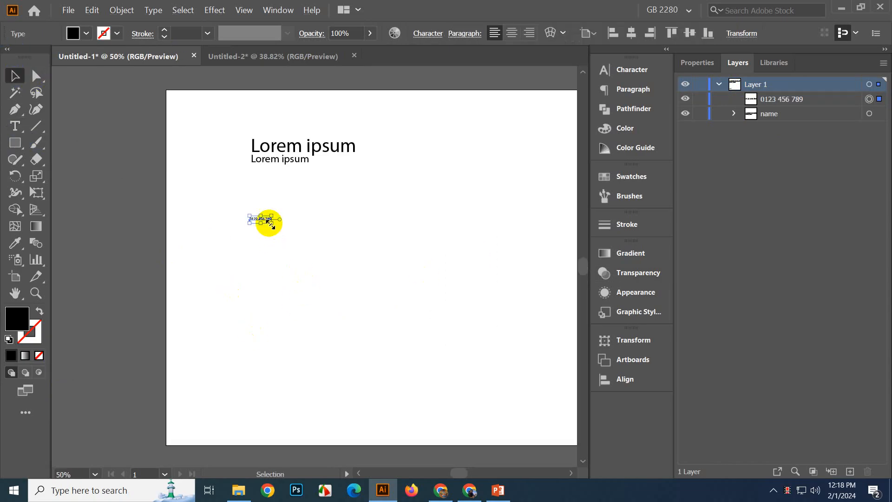
drag(272, 224, 355, 294)
click(355, 295)
- Duplicate the number line directly below itself and copy both lines into Untitled-2 beneath the "Lorem ipsum" text
drag(325, 225, 326, 245)
drag(221, 210, 328, 314)
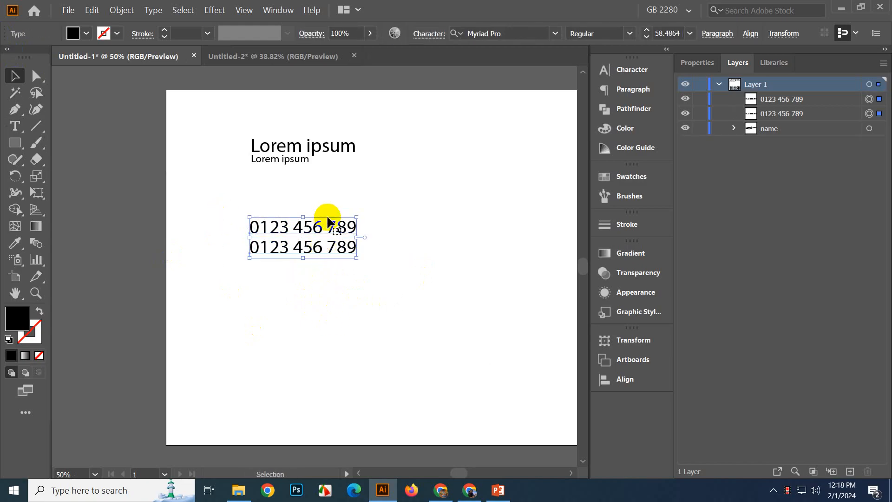
drag(328, 219, 289, 268)
click(337, 340)
scroll(253, 322, left, 3)
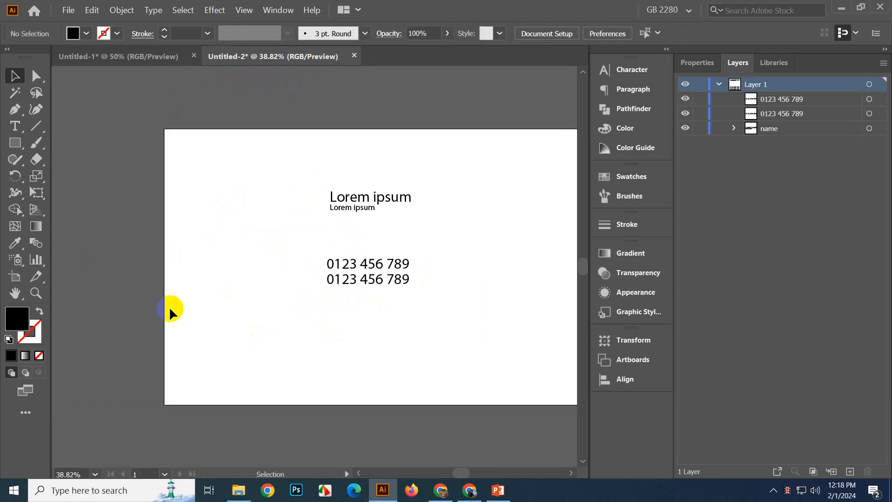
- Draw a small black square just left of the two number lines with the Rectangle tool
click(15, 144)
scroll(265, 277, up, 2)
drag(314, 254, 328, 288)
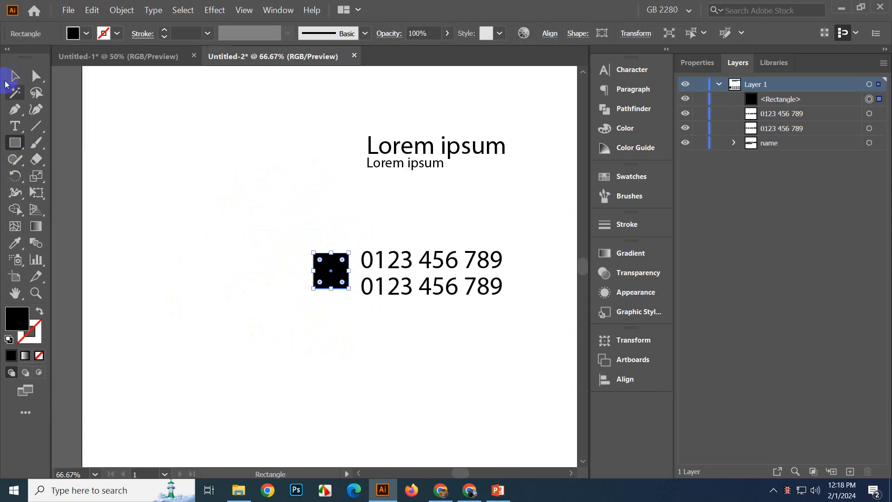
- Duplicate the square and its two number lines downward twice to form three evenly spaced rows
click(7, 80)
drag(293, 241, 436, 349)
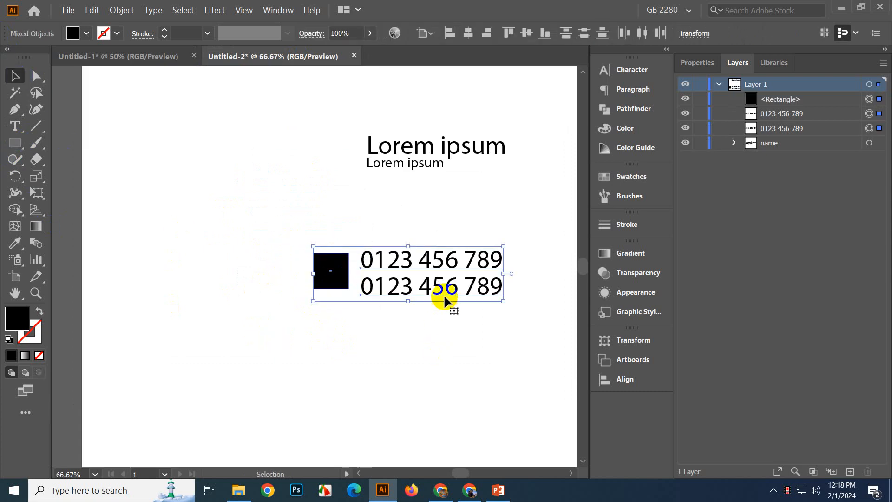
drag(444, 297, 448, 358)
key(ctrl+d)
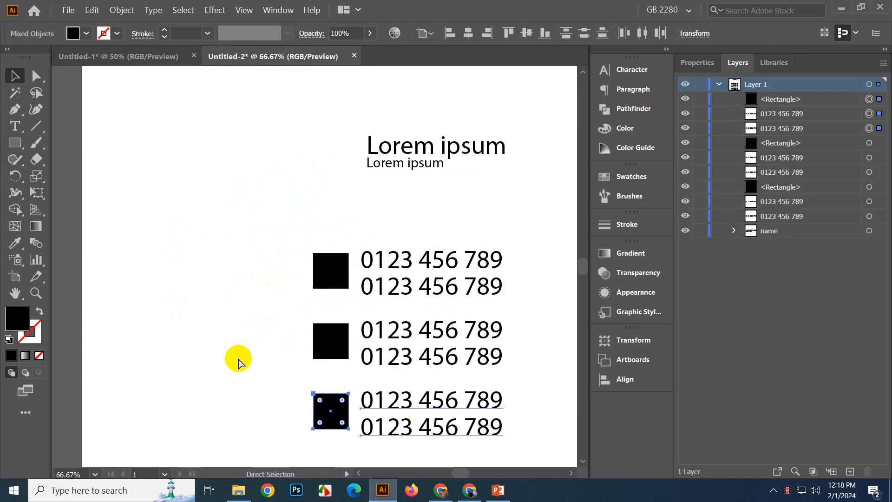
- Group the three rows of squares and number lines and rename the group as "information"
scroll(247, 183, down, 2)
drag(267, 169, 504, 423)
key(ctrl+g)
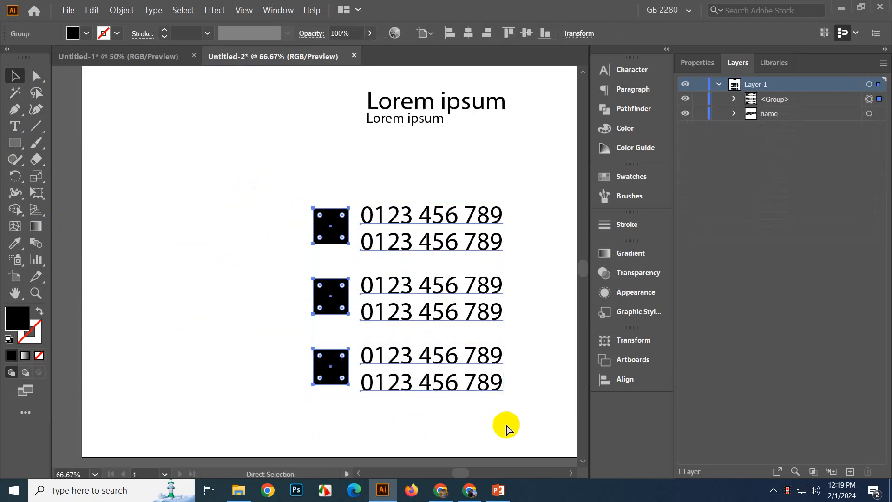
double_click(775, 99)
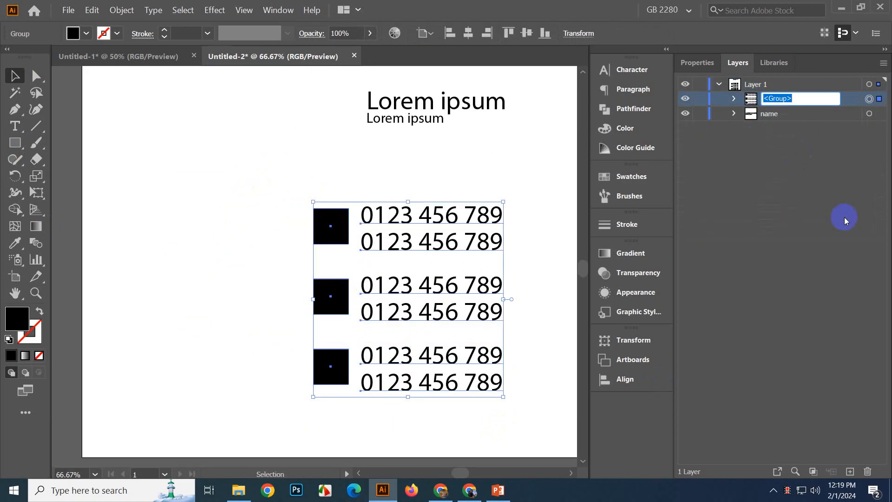
text(information)
key(Return)
click(151, 144)
drag(388, 210, 345, 209)
scroll(279, 231, down, 3)
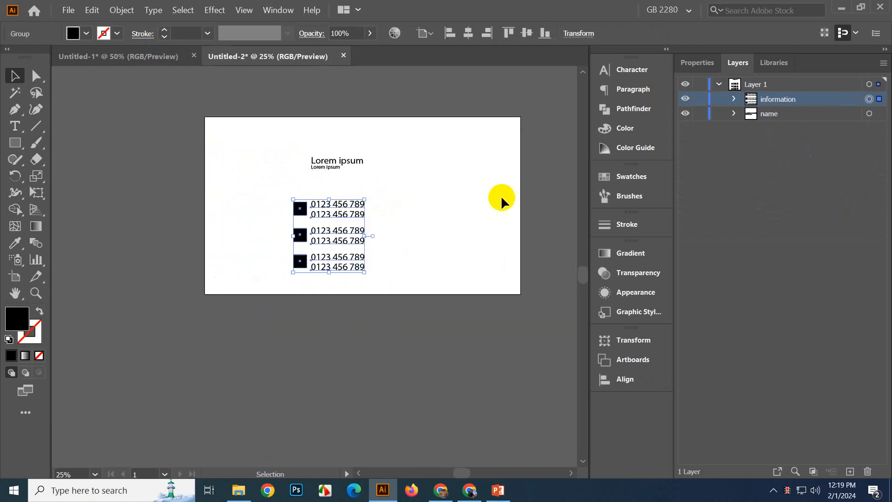
- Replace the two number lines in Untitled-1 with a copy of Untitled-2's "information" group, left-aligned beneath the "Lorem ipsum" text
click(163, 56)
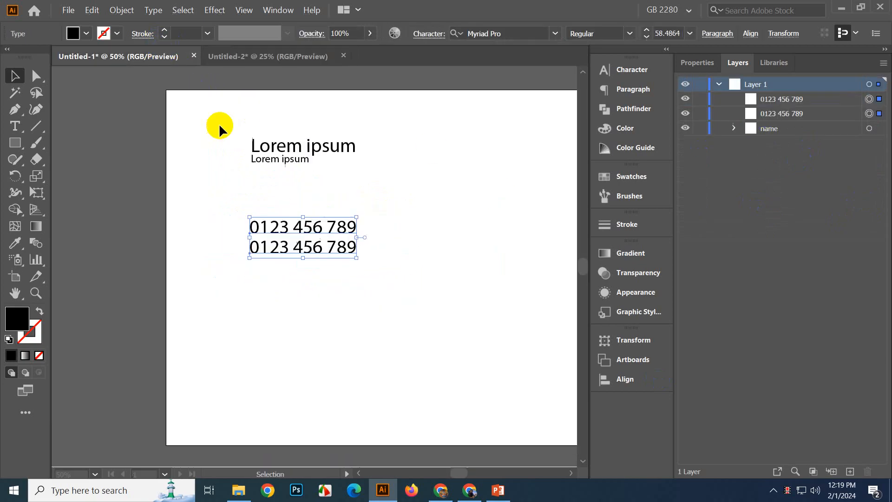
key(ctrl+x)
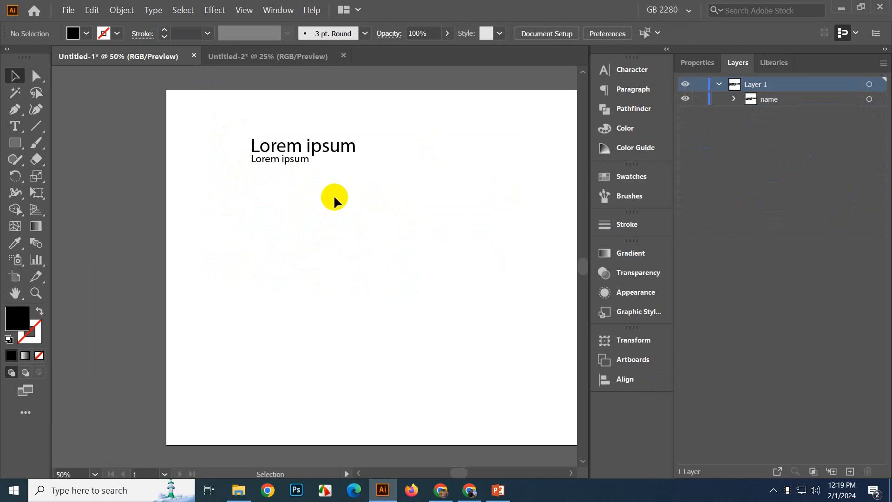
click(270, 56)
drag(342, 221, 308, 223)
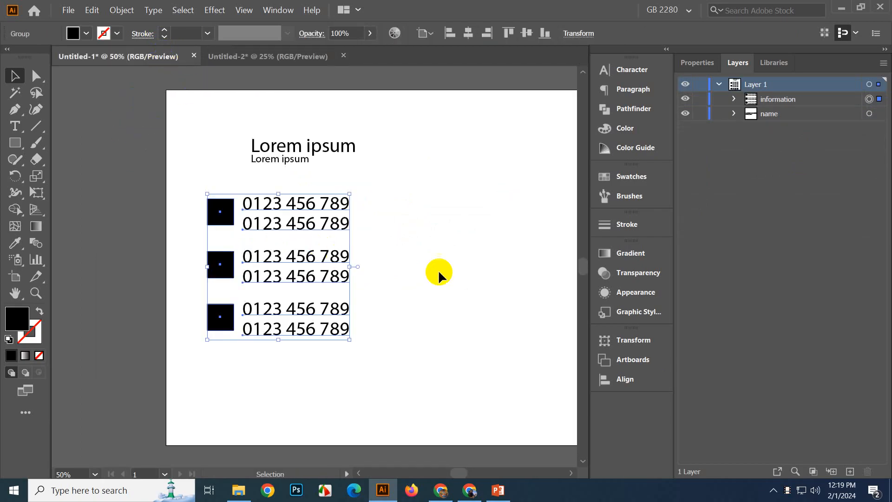
click(510, 212)
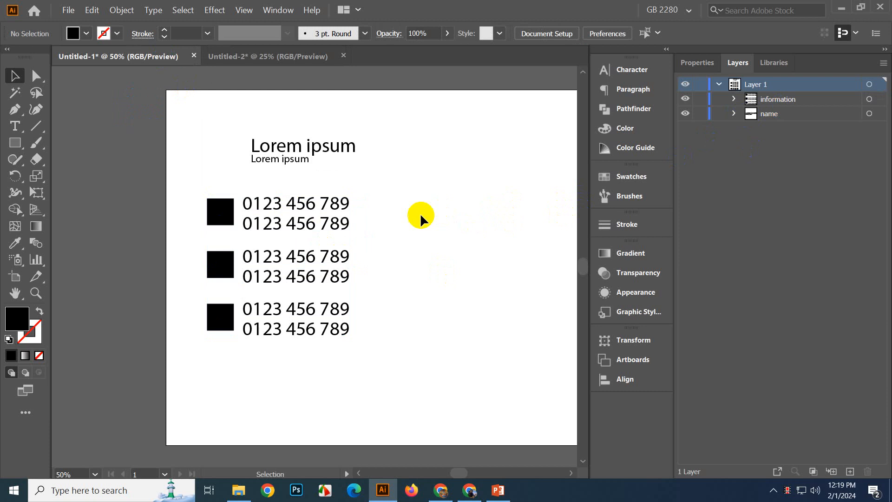
scroll(421, 219, down, 1)
drag(324, 180, 368, 170)
key(ctrl+minus)
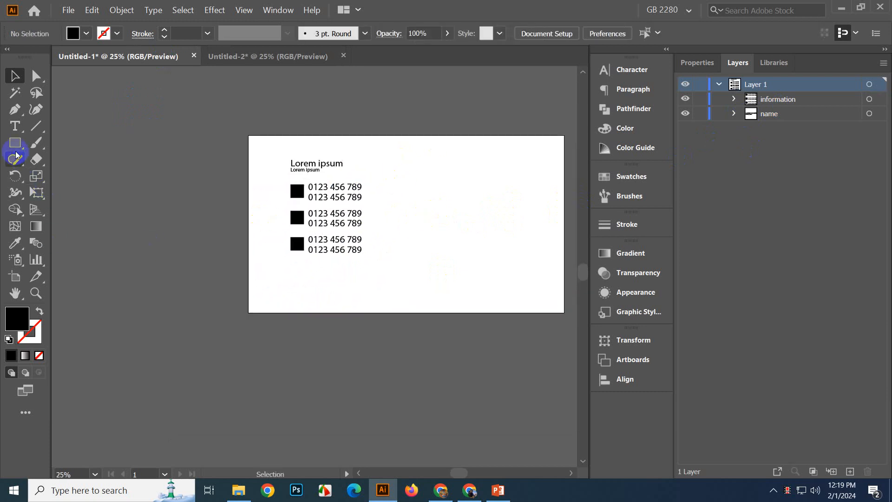
- Draw a large hexagon overlapping the right part of the artboard with the Polygon tool and fill it with blue
click(15, 155)
click(19, 142)
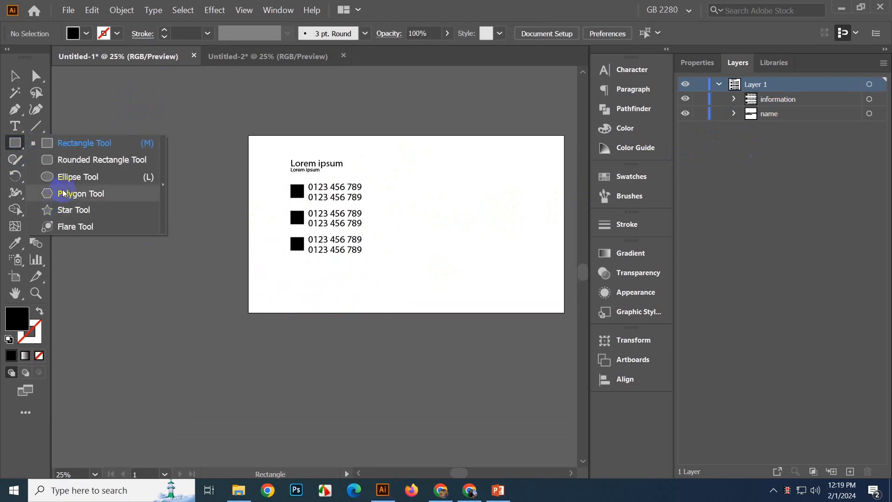
click(63, 194)
drag(235, 153, 514, 398)
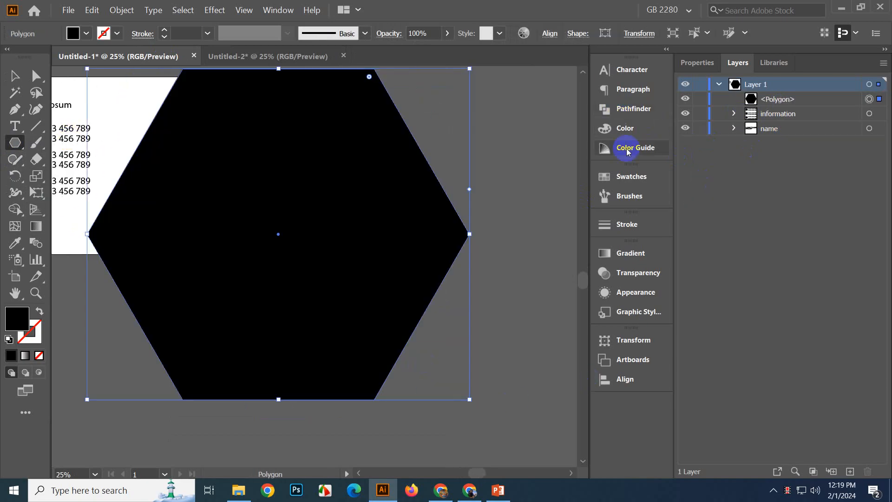
click(631, 177)
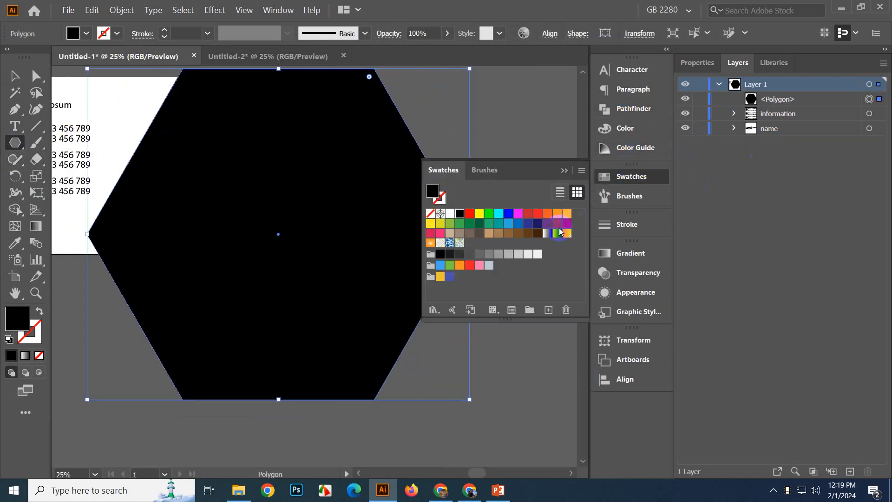
click(517, 224)
- Align the blue hexagon's top with the artboard's top edge and duplicate it toward the artboard's lower left
click(14, 76)
click(434, 135)
drag(491, 128, 566, 108)
key(ctrl+minus)
drag(313, 266, 158, 375)
click(418, 125)
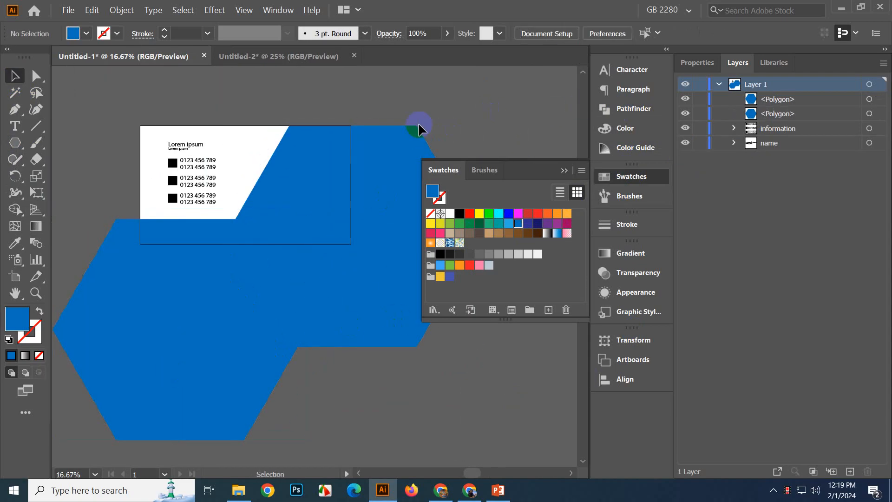
- Offset the path of the right-hand hexagon by 22 px with Miter joins and a miter limit of 4
click(341, 157)
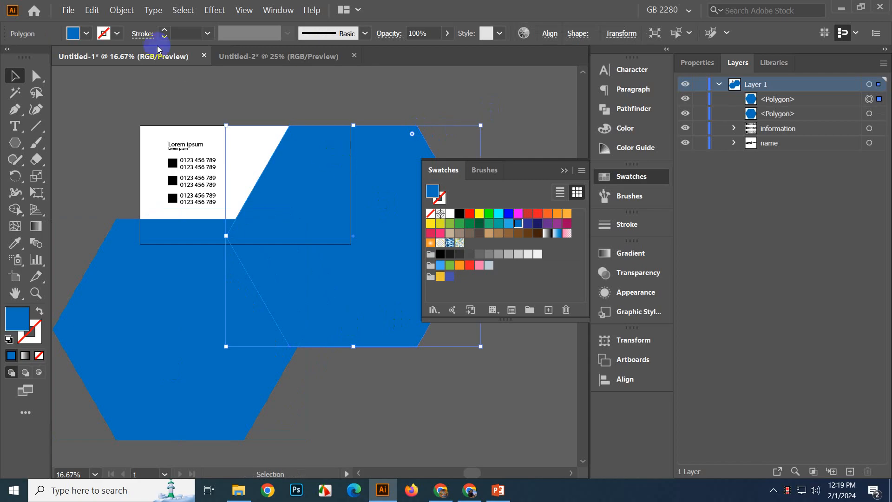
click(122, 9)
mouse_move(180, 252)
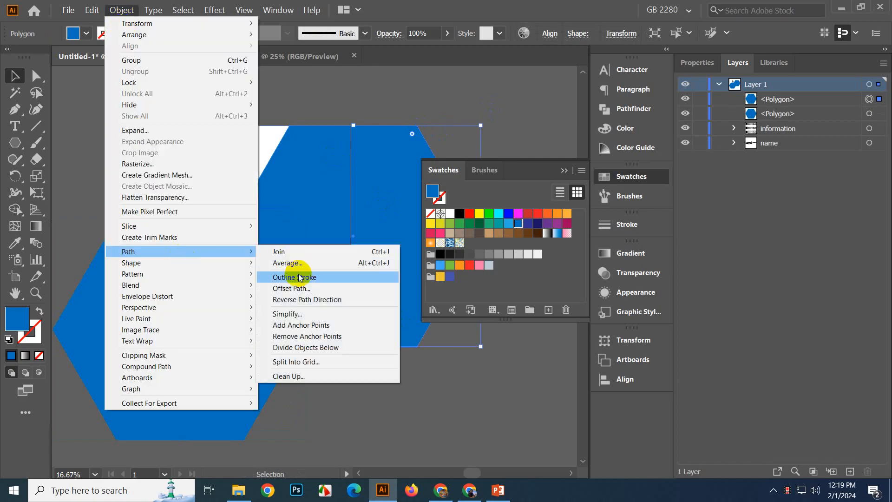
click(291, 288)
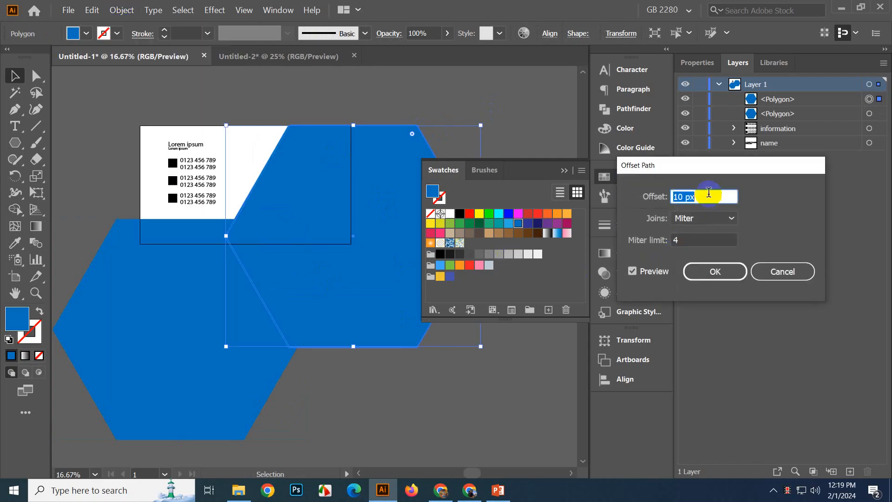
text(19)
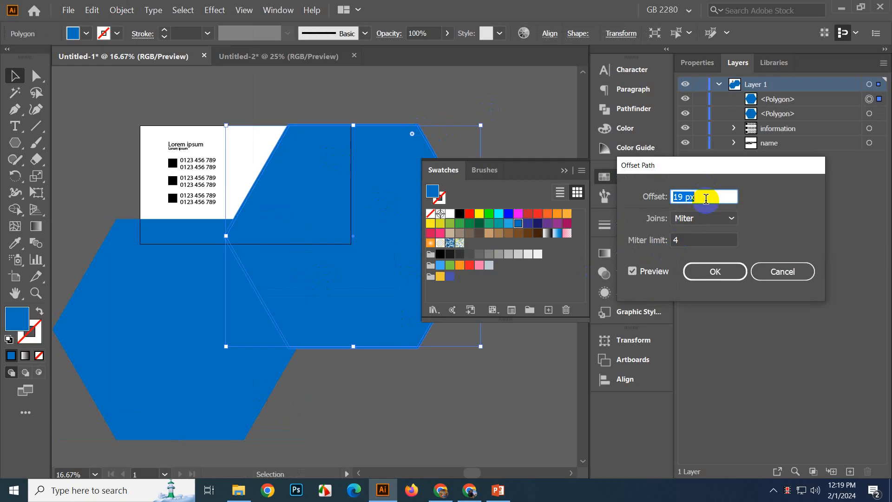
key(Up)
key(Up)
key(Up)
click(712, 271)
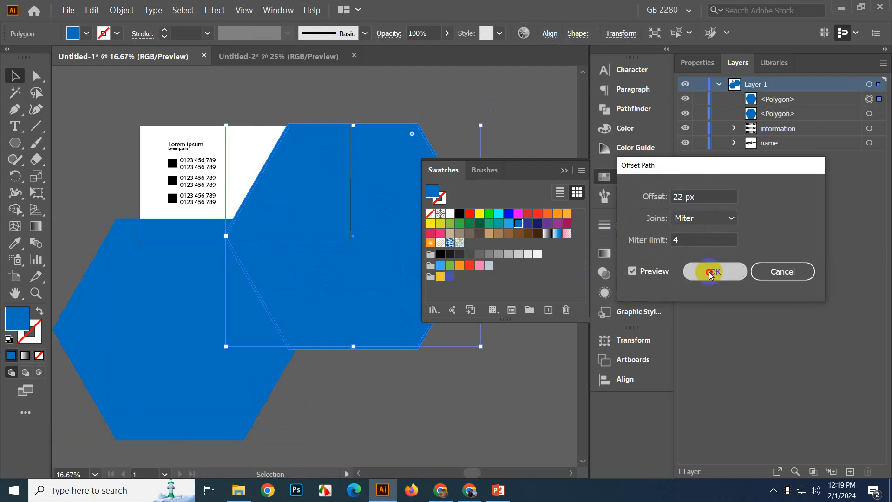
- Fill the offset hexagon with white to form a border around the right-hand blue hexagon
click(450, 215)
click(445, 111)
scroll(336, 133, down, 1)
scroll(246, 185, up, 3)
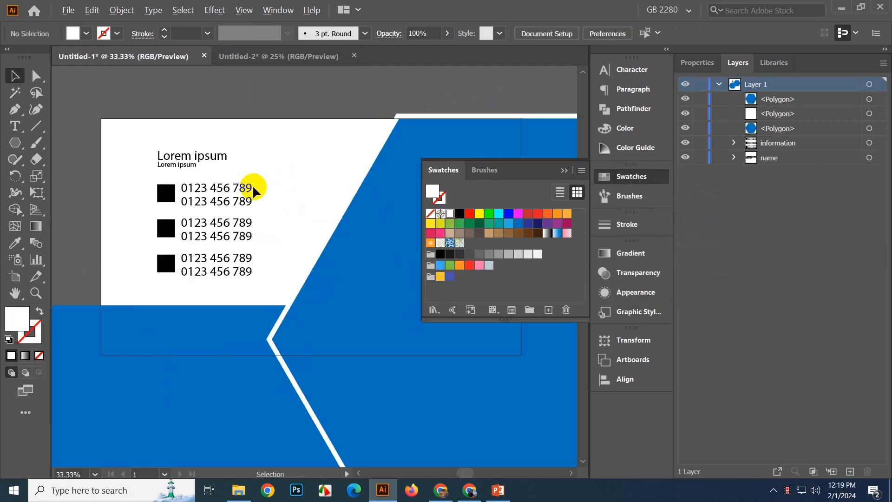
- Enlarge the "name" text group and scale the "information" group down beneath it
click(179, 158)
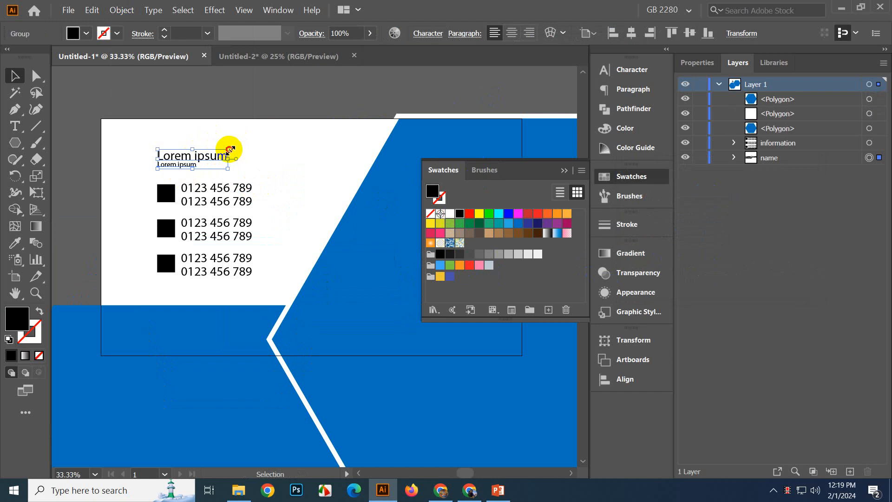
drag(229, 149, 282, 135)
click(235, 199)
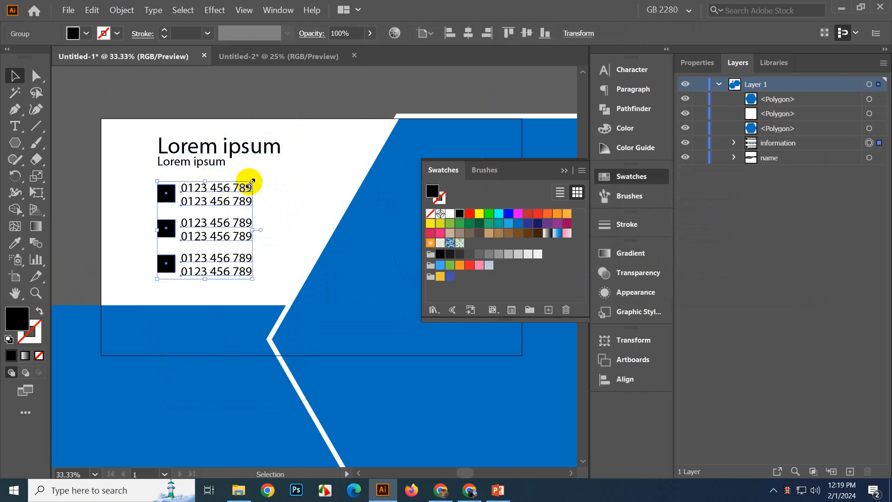
drag(253, 182, 224, 211)
- Move the enlarged "name" group down, closer to the "information" group
click(216, 153)
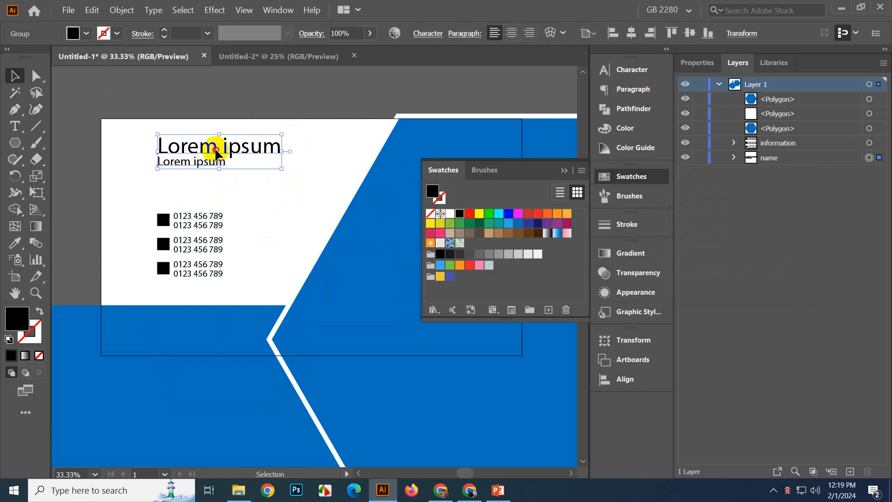
drag(216, 153, 215, 170)
click(233, 98)
scroll(235, 97, down, 2)
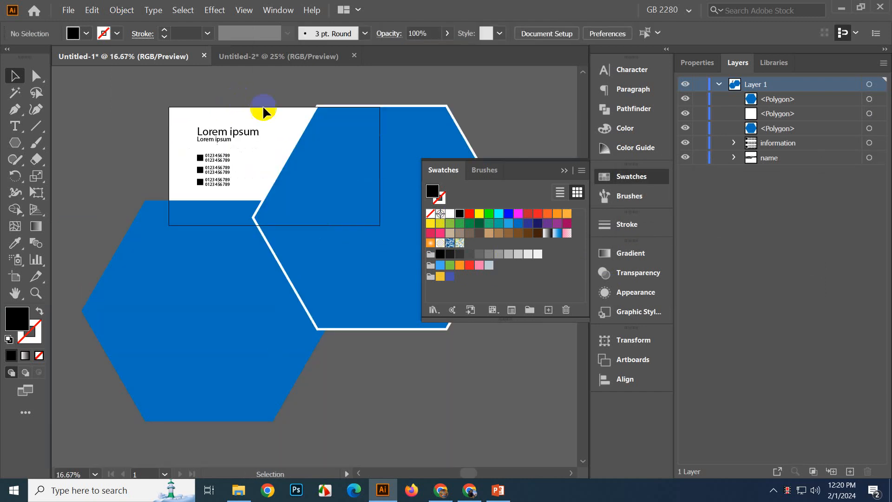
drag(263, 107, 245, 158)
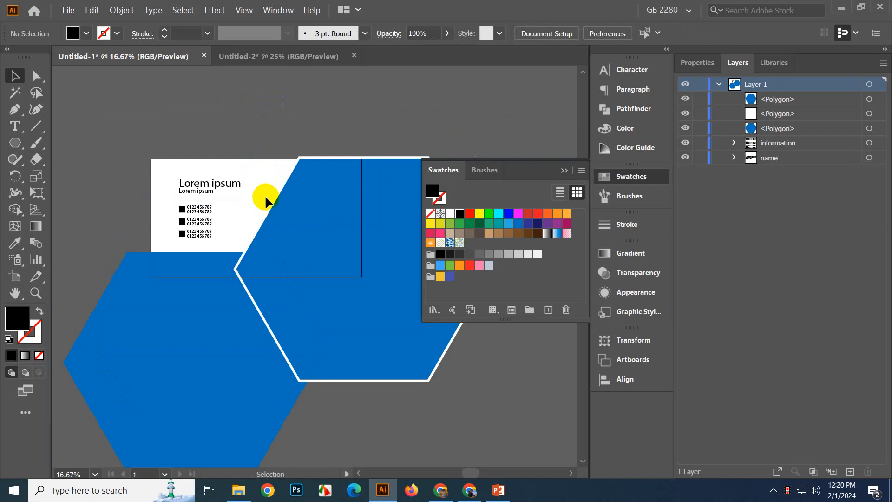
click(196, 319)
click(269, 140)
drag(368, 349, 290, 341)
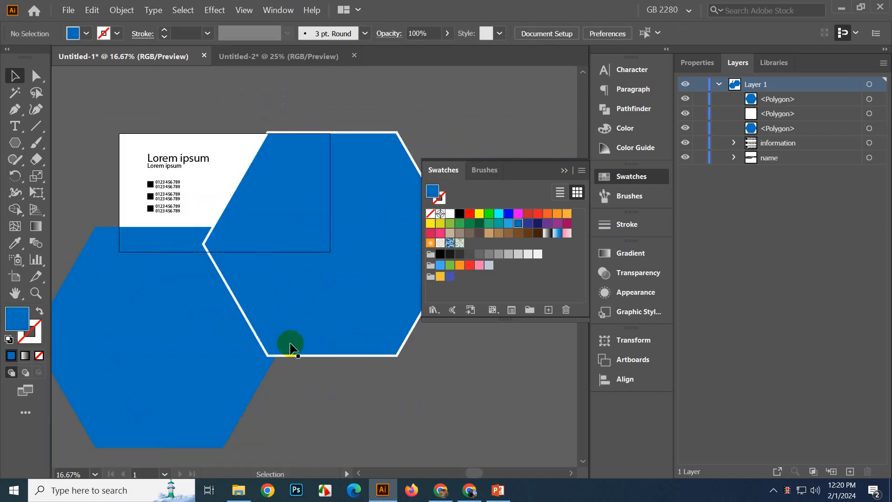
click(70, 10)
click(84, 111)
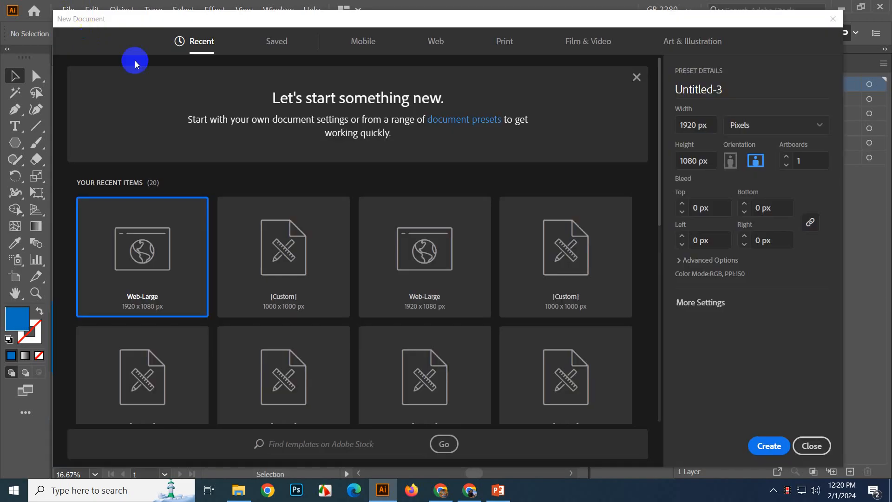
click(812, 445)
- Place the New York skyline JPG from the Downloads folder over the card and the right-hand hexagon
click(68, 9)
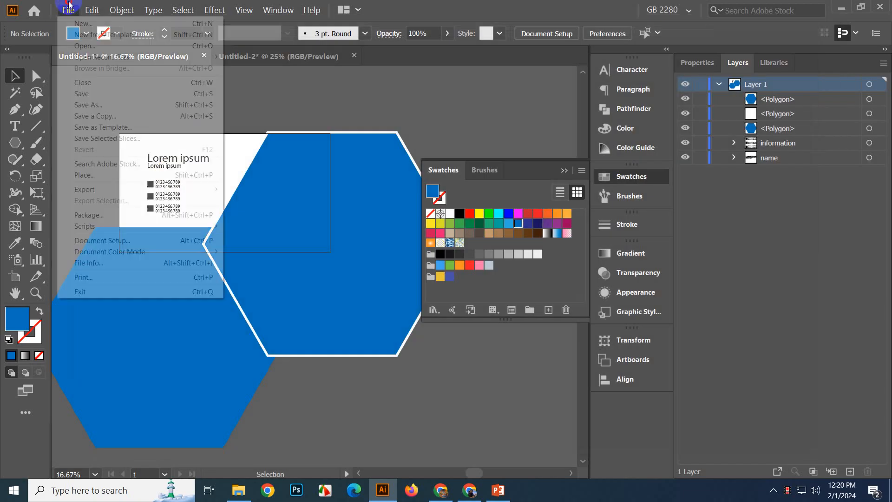
click(103, 176)
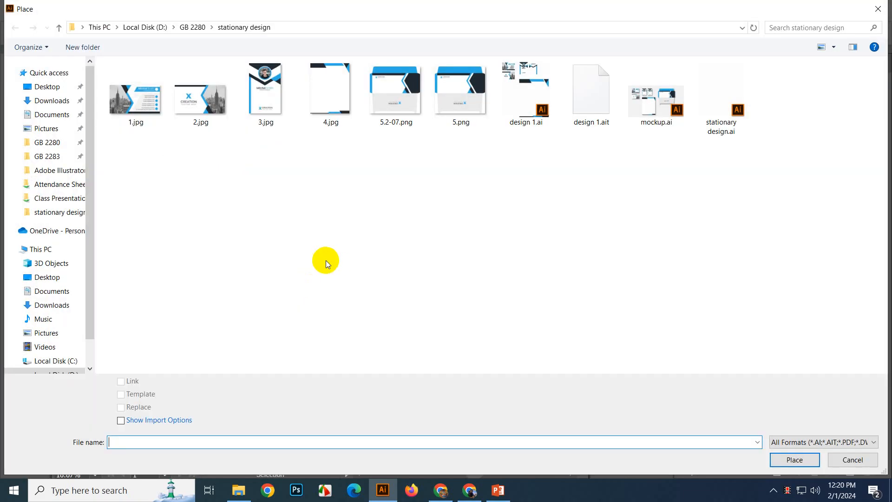
click(52, 100)
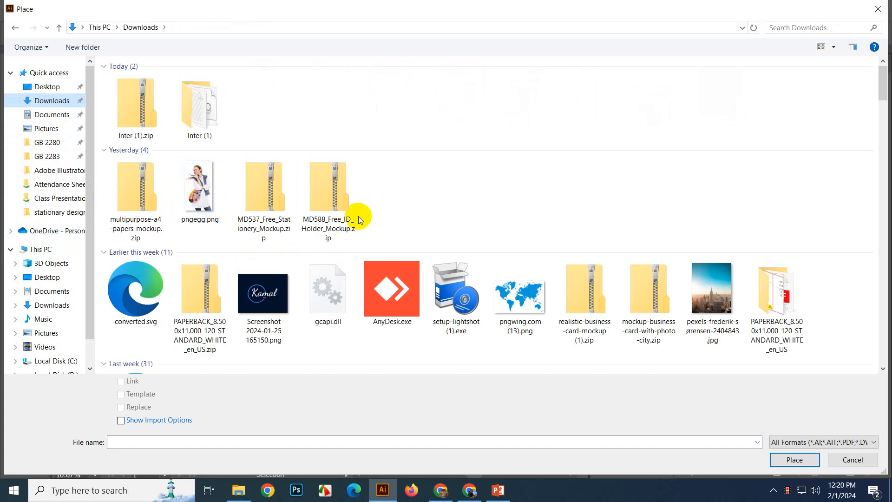
scroll(547, 251, down, 5)
scroll(557, 251, up, 10)
click(712, 205)
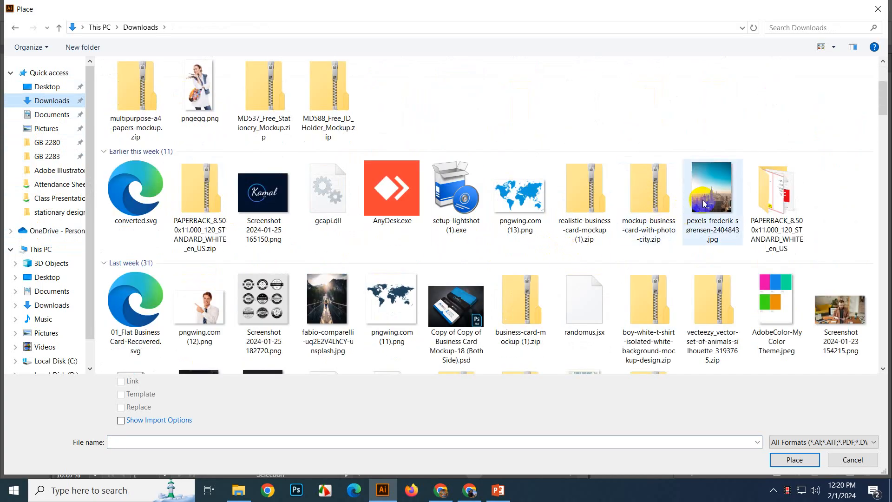
click(795, 460)
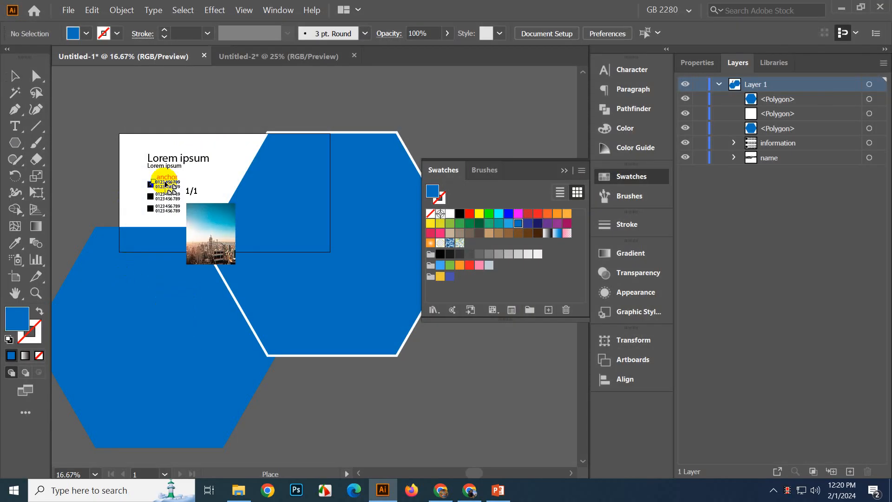
click(282, 178)
drag(296, 222, 295, 264)
click(360, 385)
- Send the placed skyline photo behind all other objects
click(411, 227)
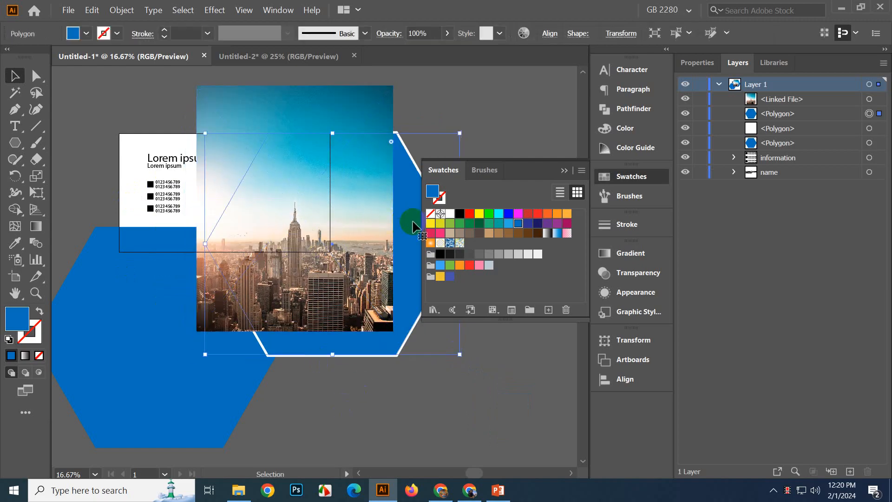
click(422, 369)
click(391, 210)
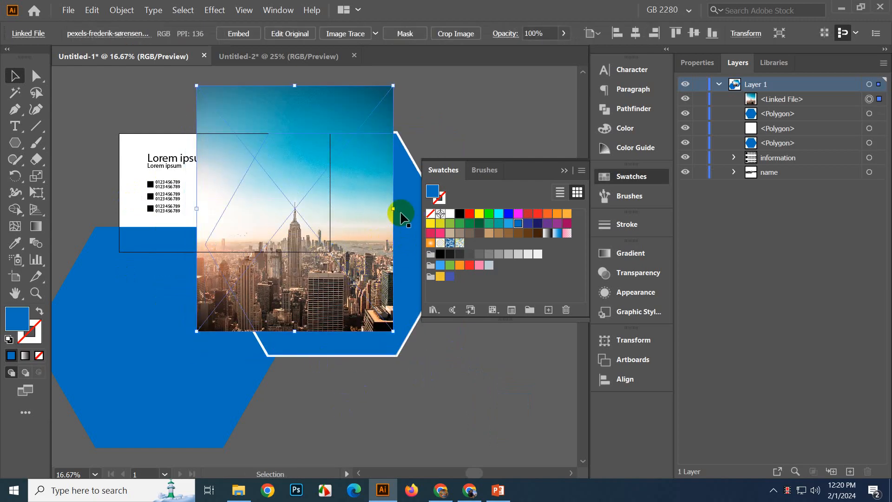
shift+click(414, 213)
click(514, 422)
click(368, 317)
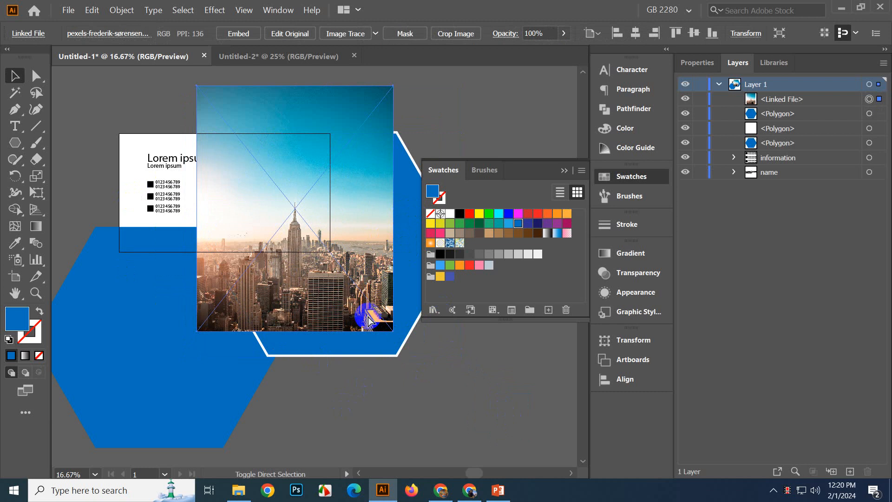
key(ctrl+shift+bracketleft)
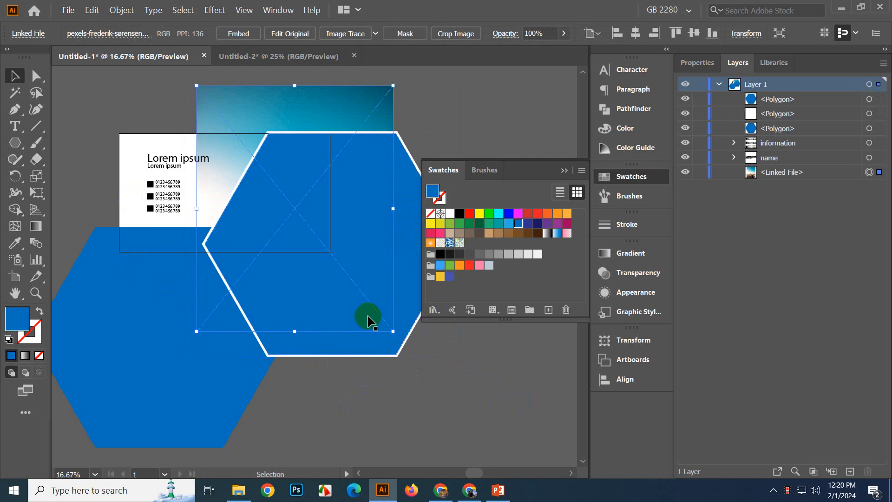
- Try to clip the skyline photo inside the right-hand blue hexagon, and undo the attempt
click(420, 387)
click(307, 106)
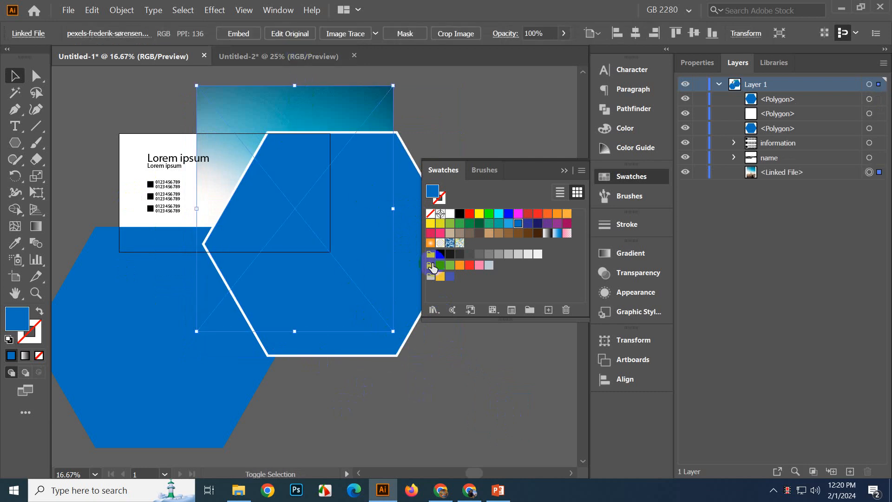
shift+click(406, 259)
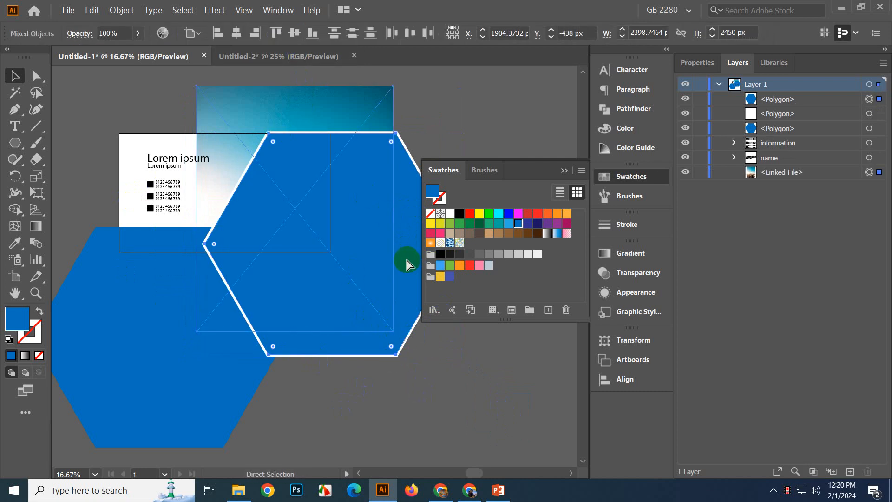
key(ctrl+7)
key(ctrl+z)
key(ctrl+z)
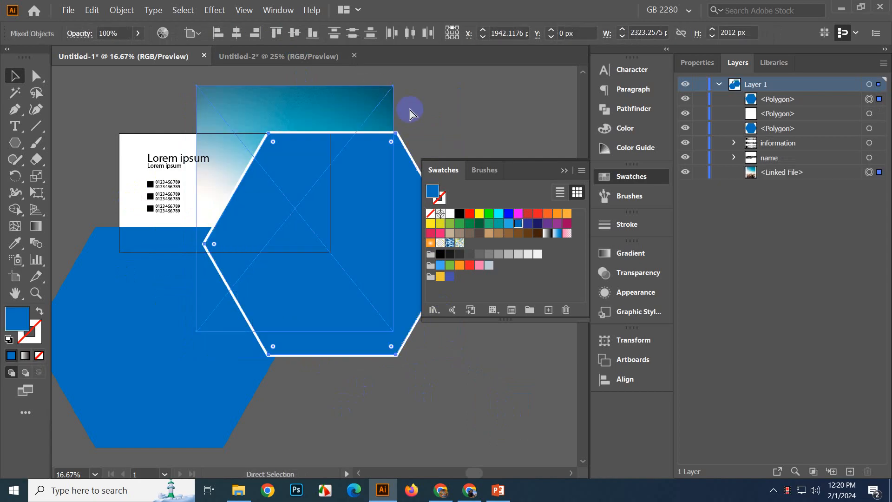
- Reposition the skyline photo so it overlaps the card and the right-hand hexagon
click(511, 112)
scroll(199, 145, down, 2)
drag(247, 156, 295, 257)
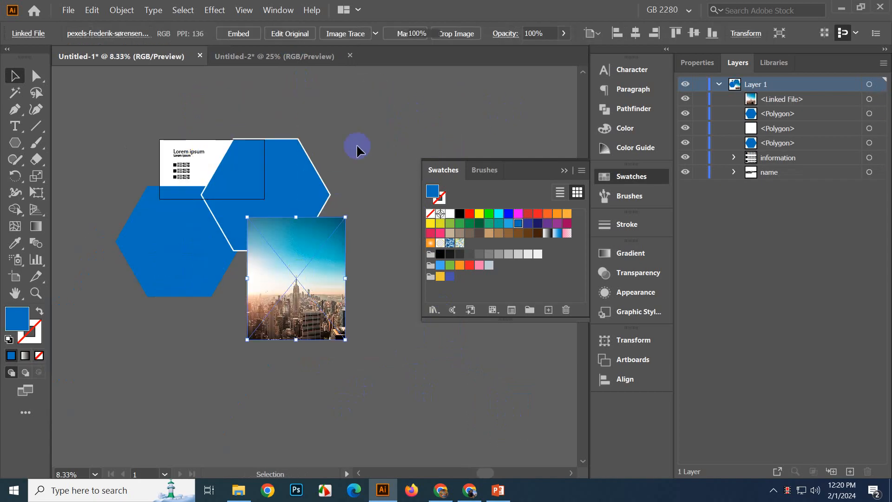
drag(313, 288, 256, 189)
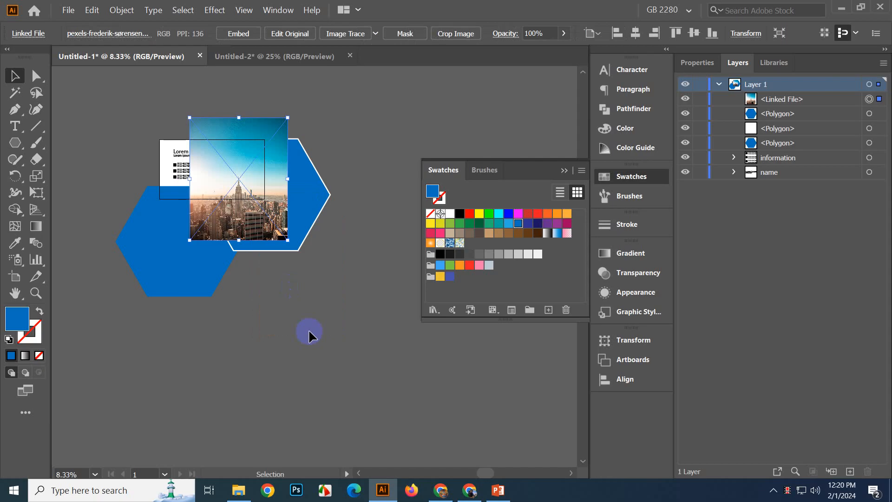
click(357, 172)
drag(249, 194, 302, 223)
- Send the skyline photo to the back and mask it with the right-hand blue hexagon using Make Clipping Mask
scroll(297, 213, up, 1)
click(345, 253)
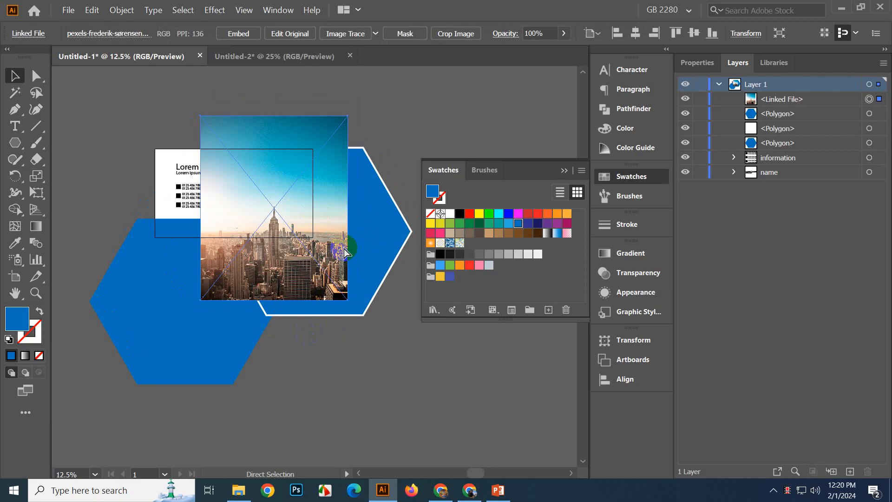
key(ctrl+shift+bracketleft)
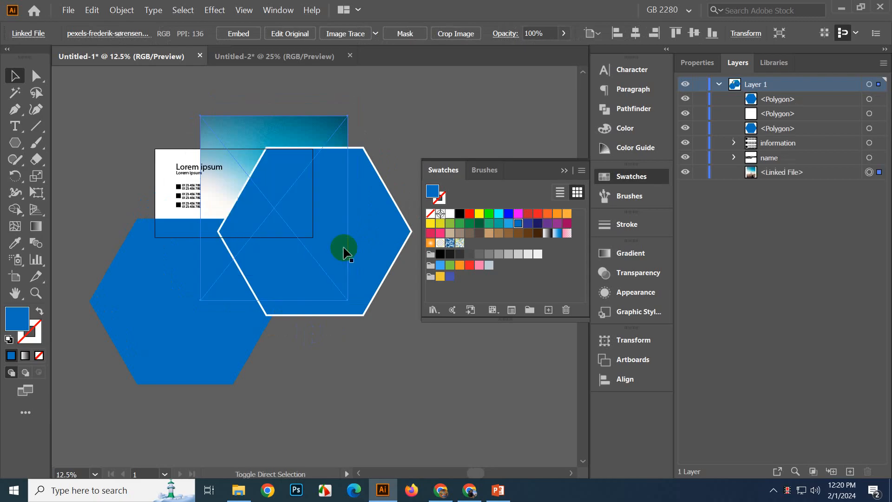
shift+click(385, 216)
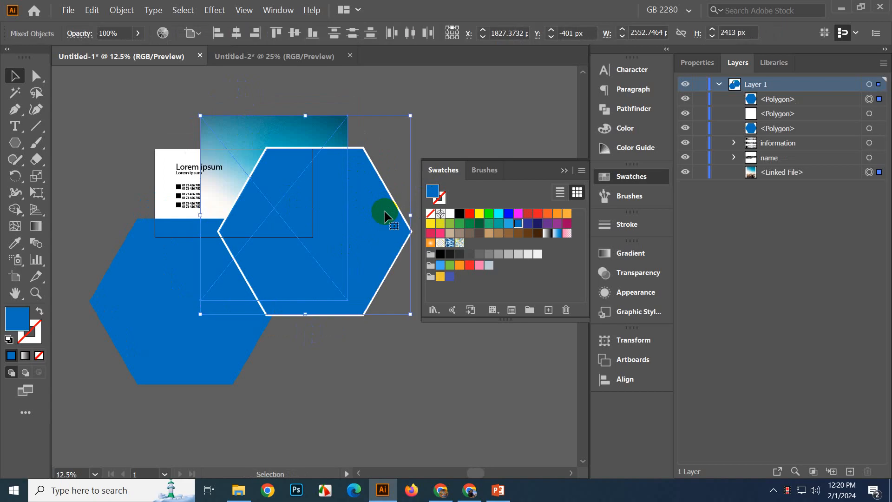
right_click(289, 224)
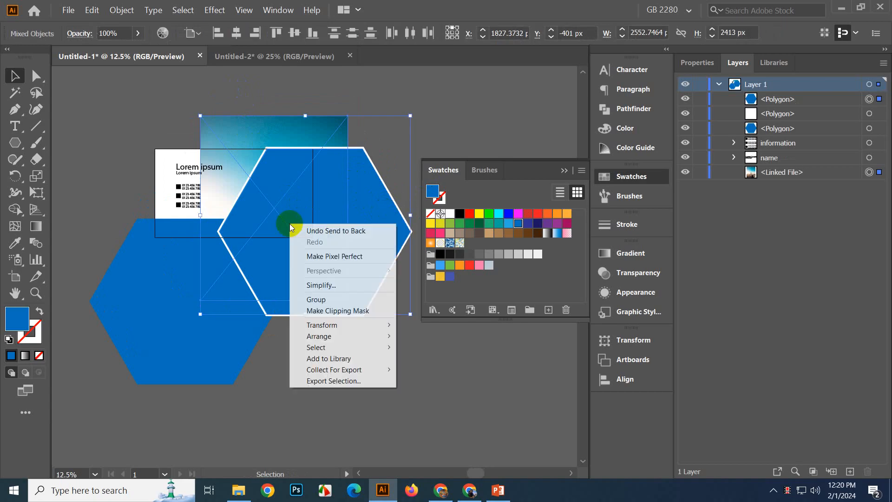
click(336, 311)
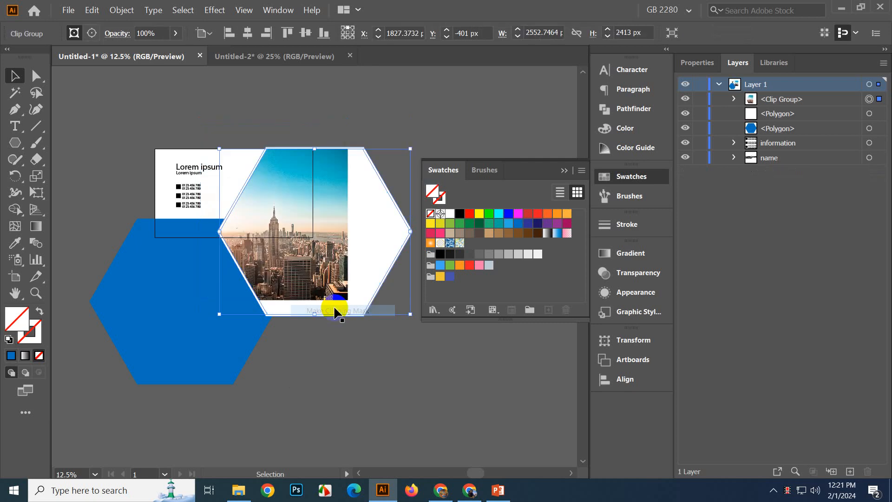
click(312, 372)
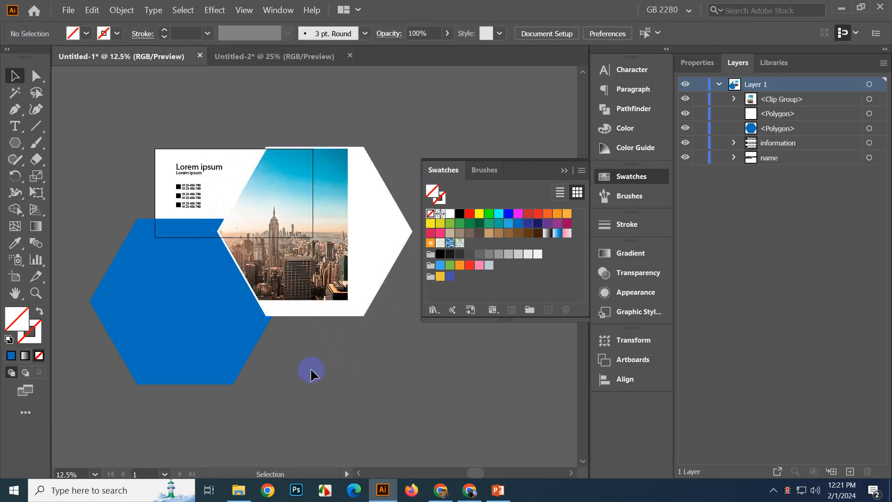
- Move the skyline photo up and slightly right inside its hexagon clipping mask
scroll(302, 349, up, 2)
drag(302, 349, 305, 408)
drag(288, 226, 307, 327)
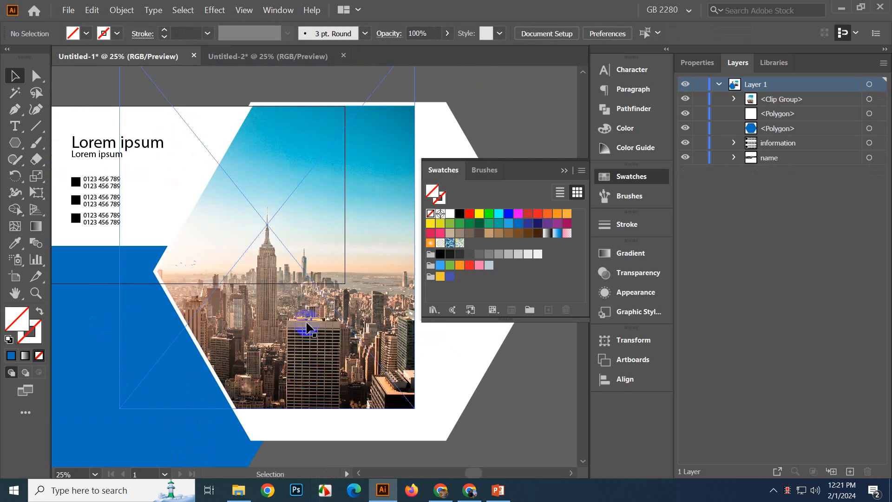
click(36, 75)
click(305, 325)
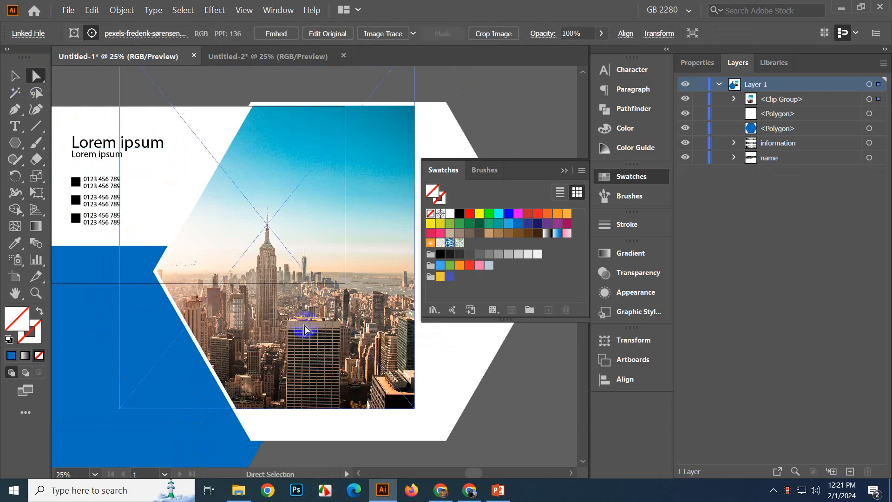
click(14, 75)
drag(271, 391, 283, 318)
click(512, 124)
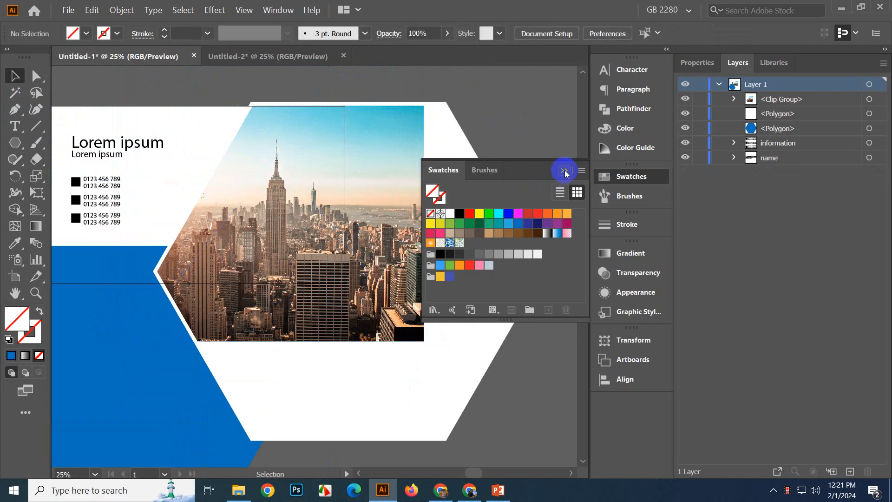
- Paste the copied blue hexagon in front and move it right and down over the masked photo
click(565, 170)
scroll(511, 139, down, 2)
drag(510, 138, 436, 210)
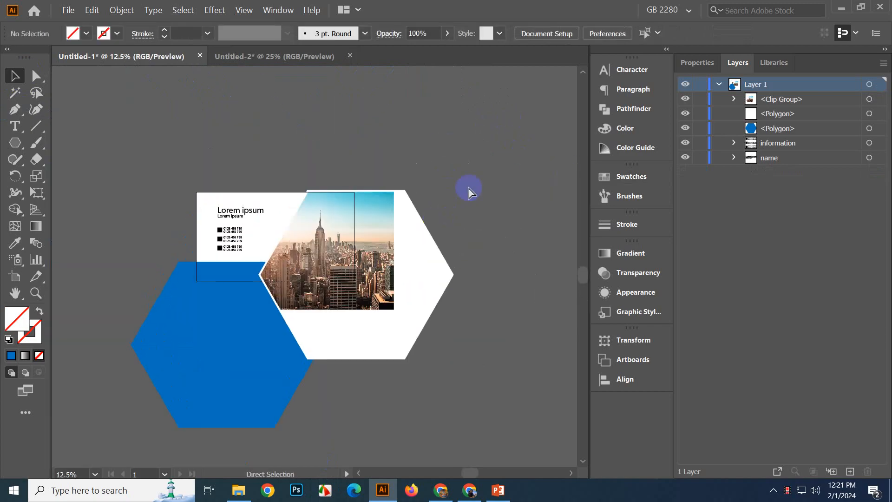
key(ctrl+f)
drag(376, 311, 438, 324)
click(446, 135)
- Enlarge the pasted blue hexagon and position it over the right part of the skyline photo
scroll(381, 294, up, 1)
drag(409, 294, 342, 299)
scroll(343, 299, down, 1)
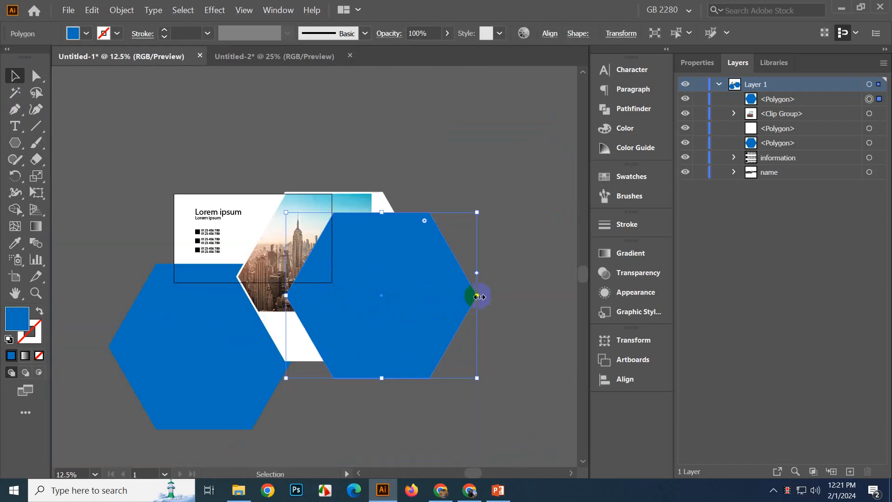
drag(475, 296, 534, 296)
drag(355, 315, 396, 351)
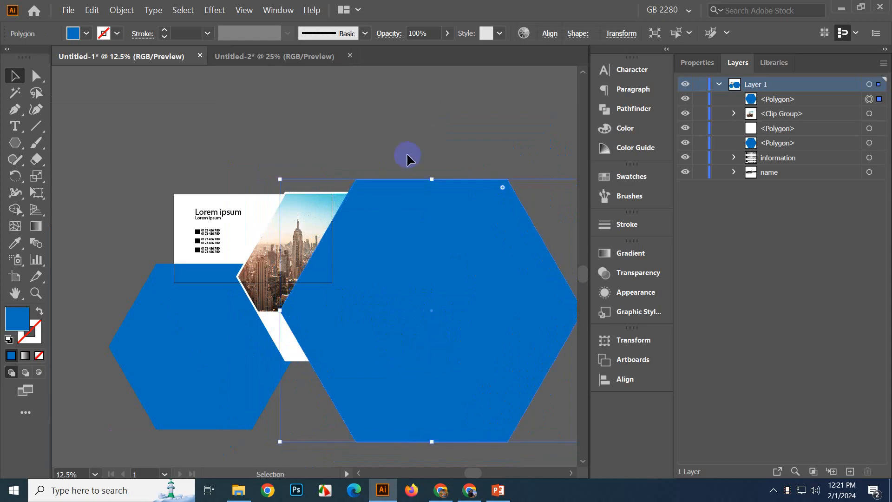
- Set the enlarged blue hexagon's blending mode to Multiply
click(613, 255)
click(614, 273)
click(485, 268)
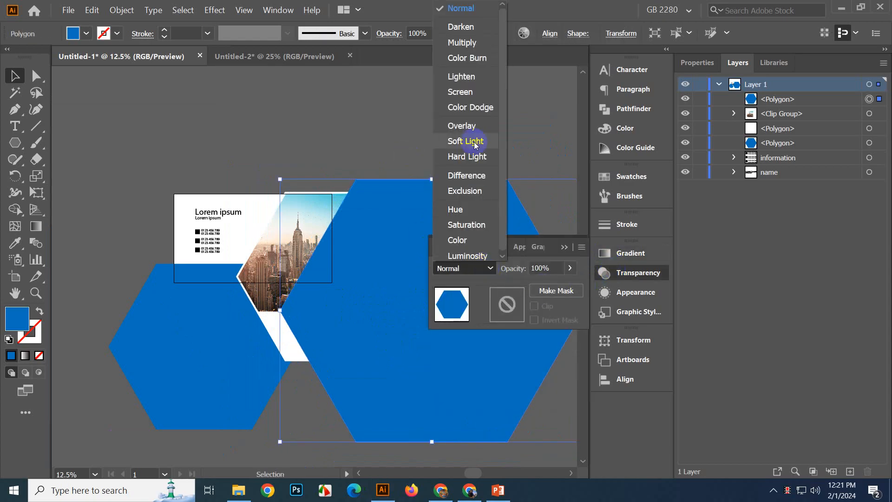
click(462, 42)
click(332, 142)
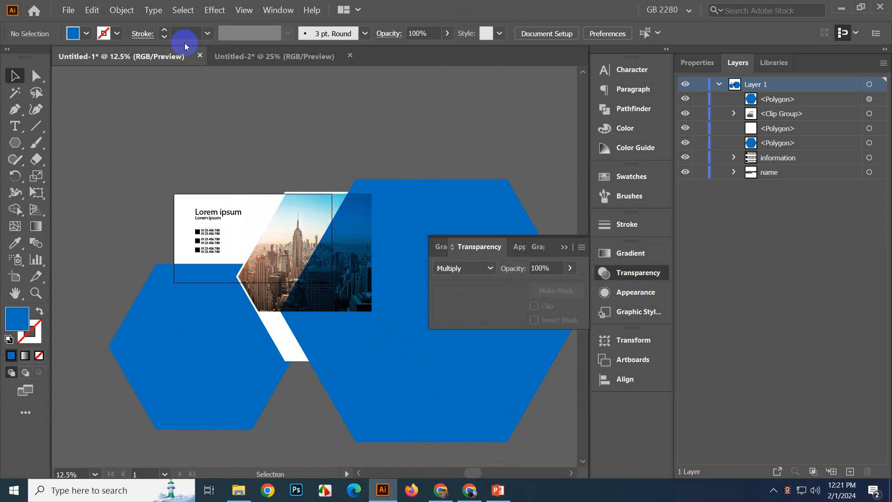
- Preview the business card in presentation mode and return to the editing view
click(239, 10)
click(279, 85)
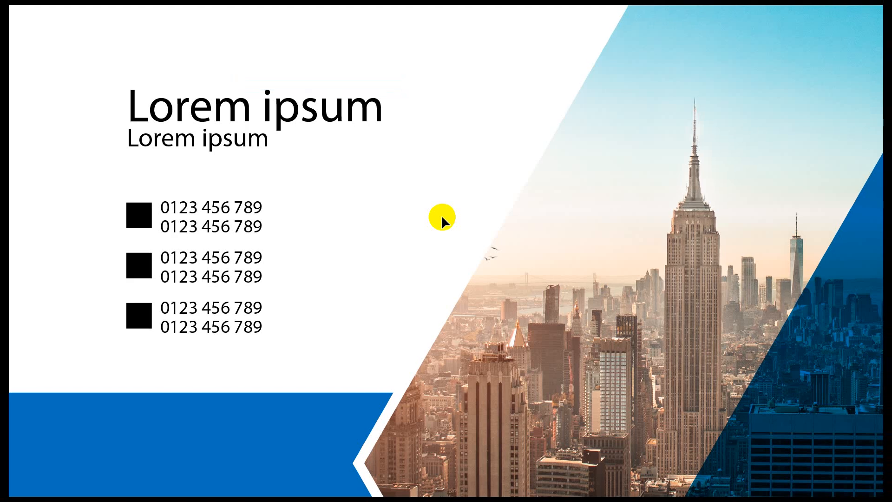
key(Escape)
key(ctrl+minus)
key(ctrl+minus)
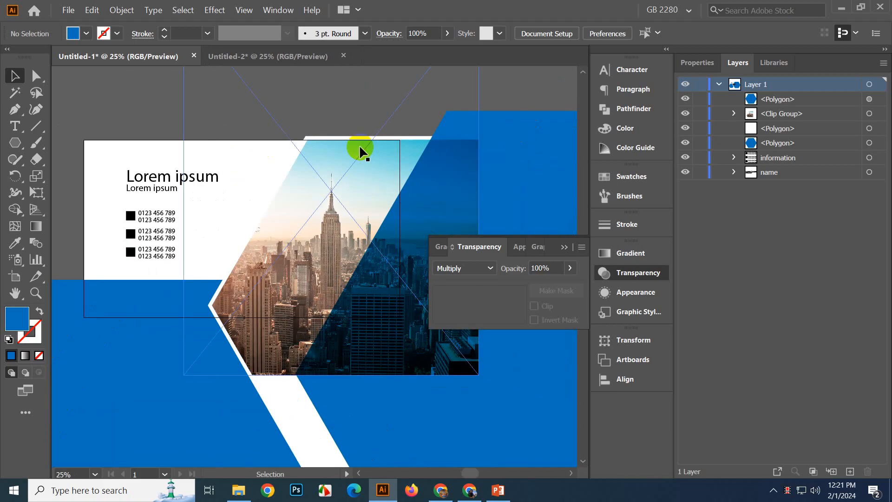
key(ctrl+minus)
drag(323, 159, 209, 231)
scroll(337, 137, down, 2)
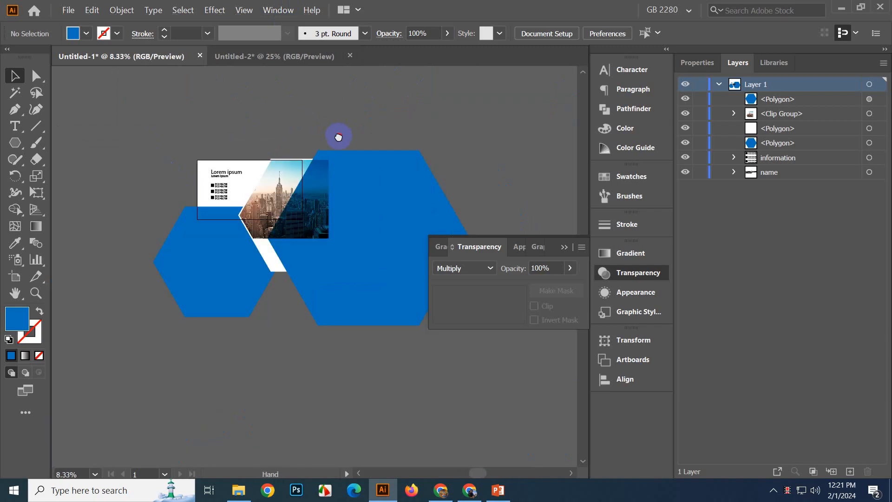
drag(338, 137, 365, 175)
click(564, 246)
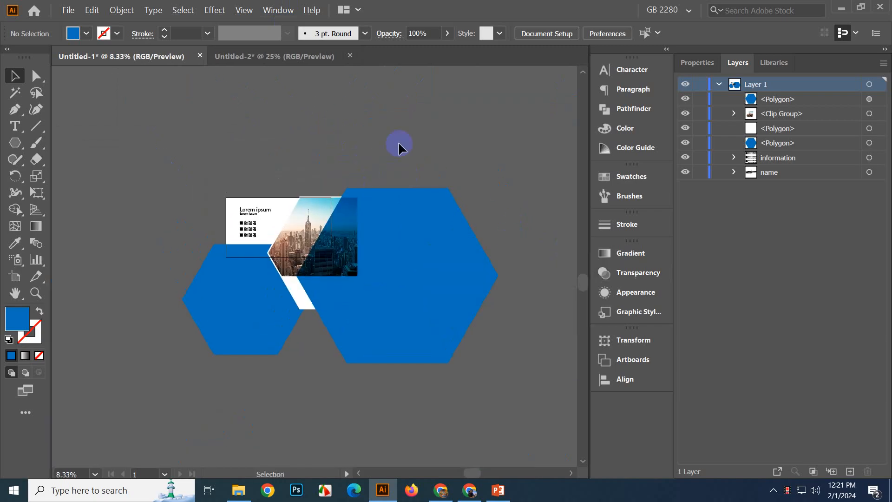
scroll(320, 247, up, 2)
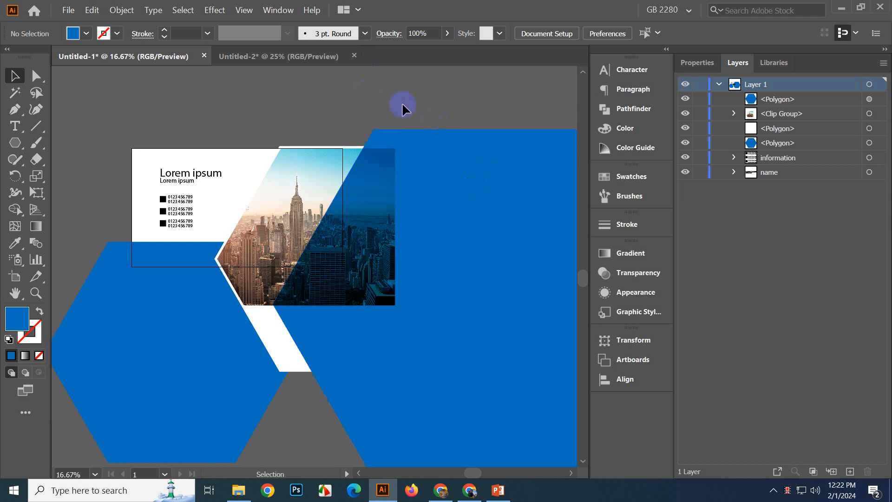
- Switch to the Untitled-2 document and review its name and information text groups
drag(390, 100, 409, 121)
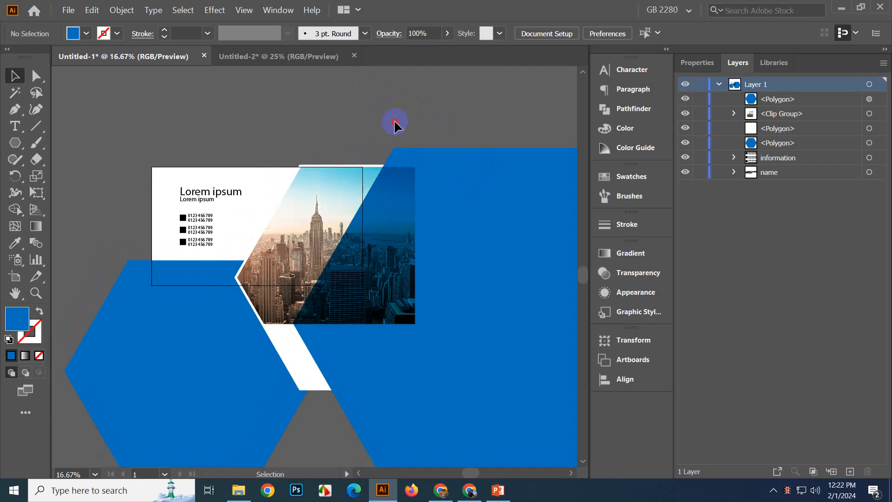
drag(220, 226, 231, 225)
scroll(208, 237, up, 1)
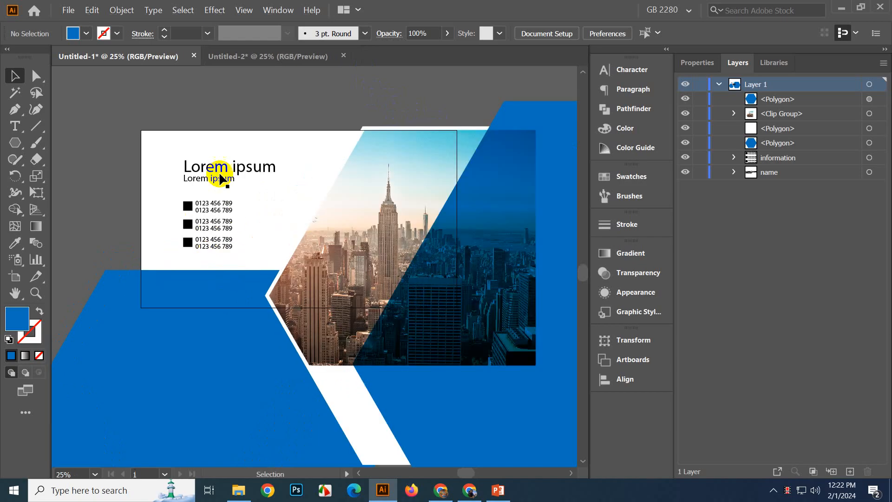
click(278, 56)
drag(275, 132, 438, 331)
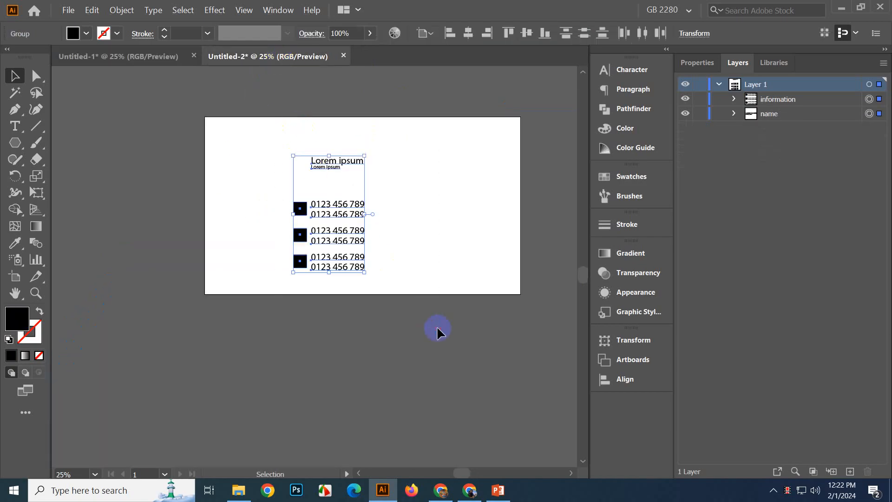
click(454, 239)
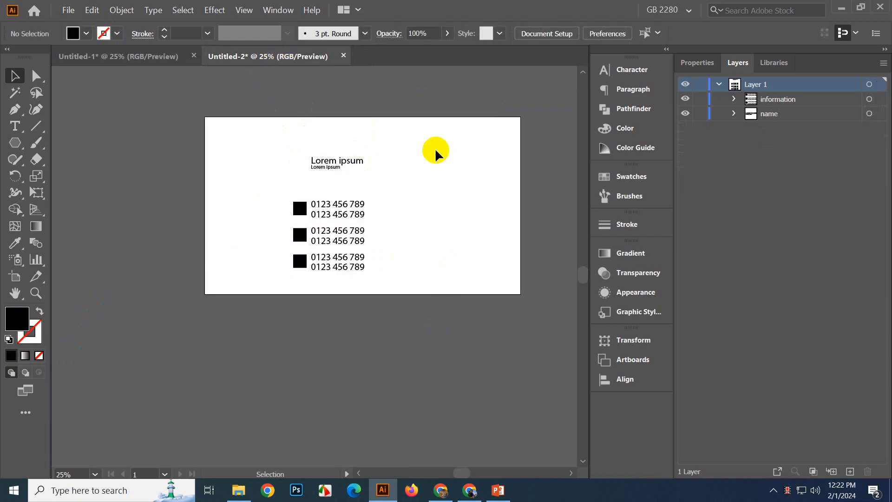
drag(502, 189, 423, 208)
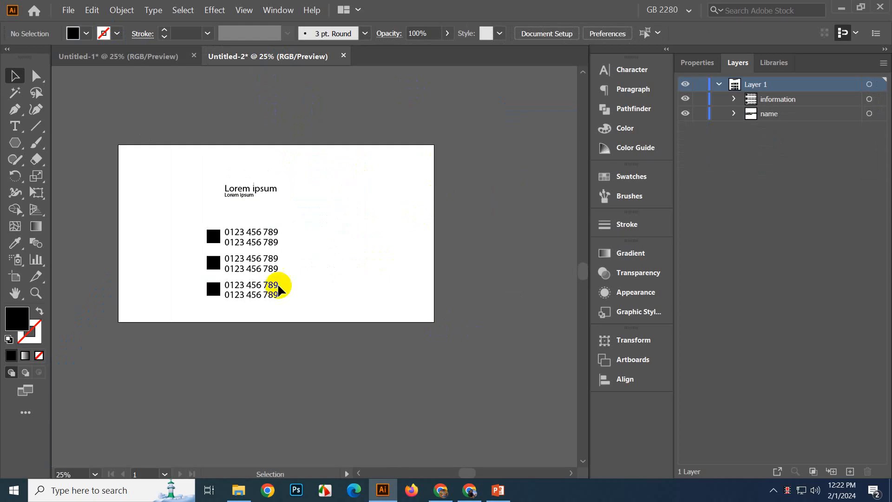
click(69, 10)
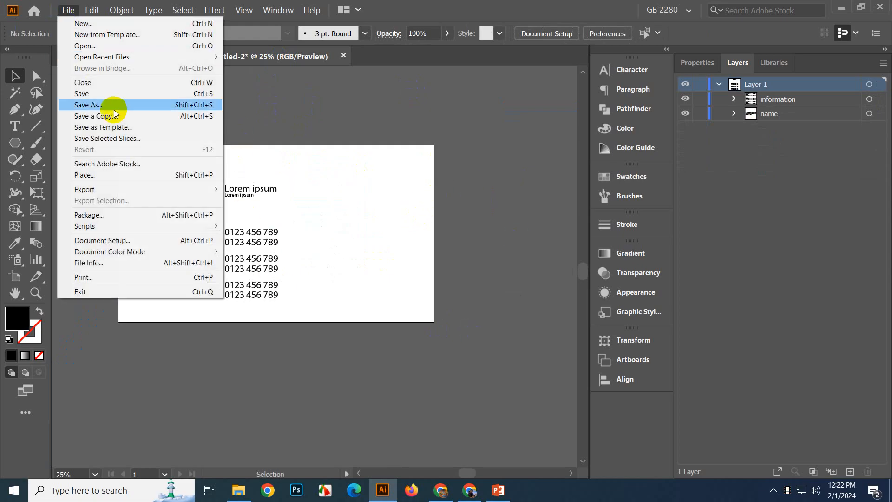
click(130, 93)
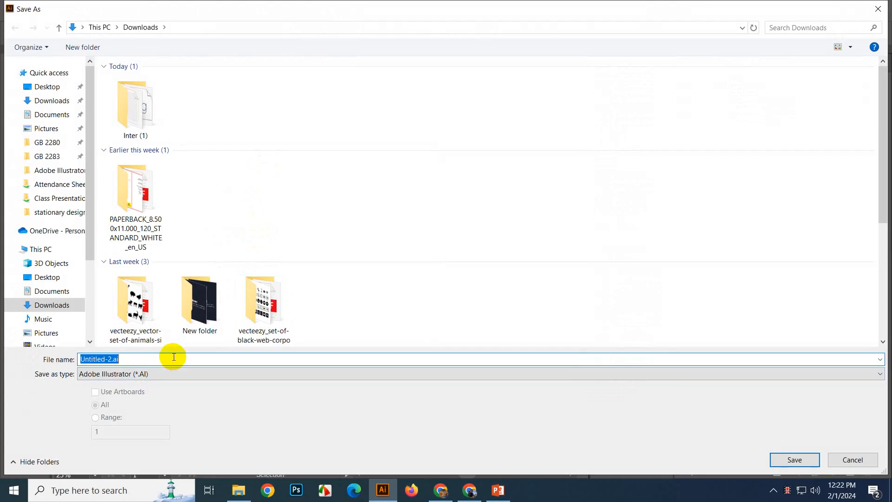
click(853, 465)
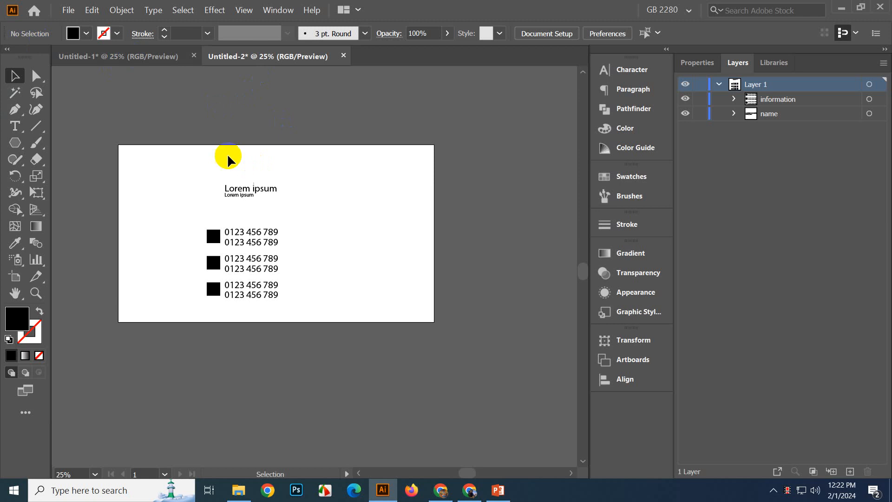
- Compare the text layout in Untitled-2 with the business card in Untitled-1, ending in Untitled-1
click(85, 63)
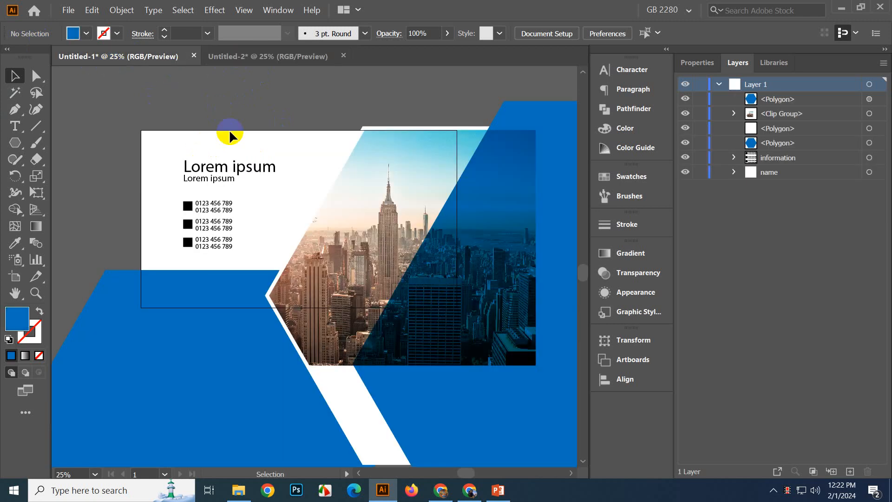
click(227, 56)
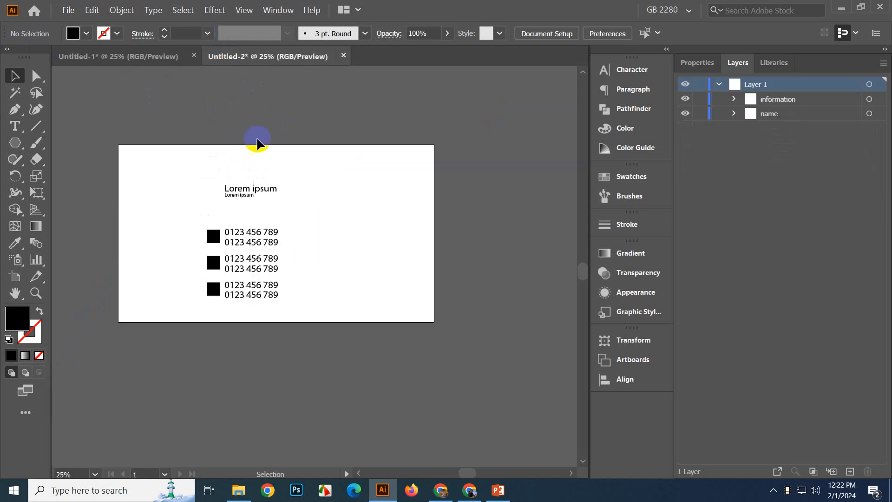
click(127, 57)
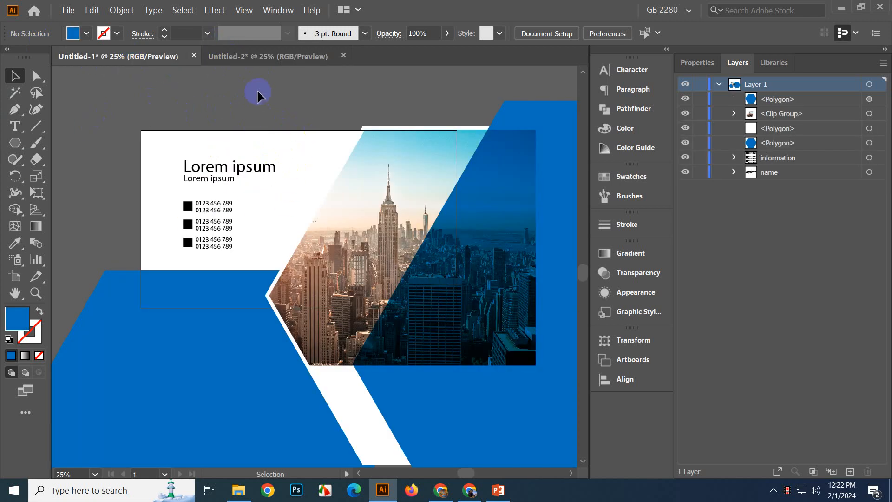
drag(258, 91, 298, 108)
- Select only the smaller Lorem ipsum line within its group and set its font to Bahnschrift
click(35, 78)
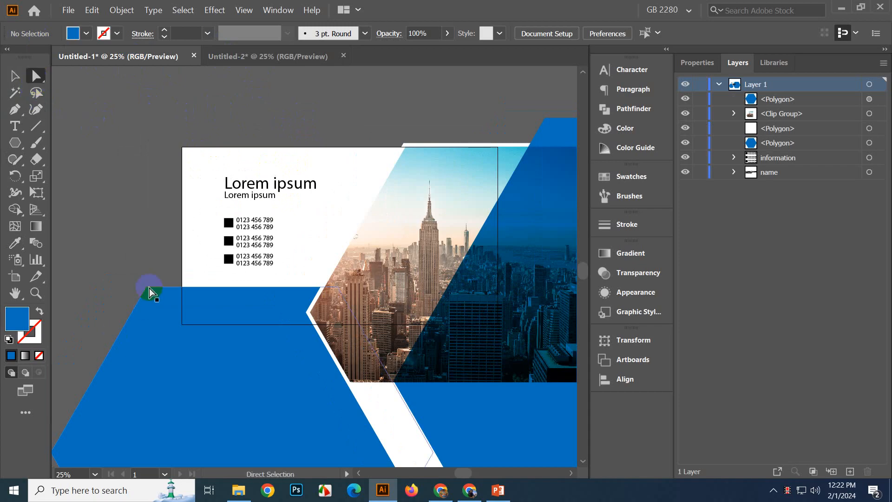
scroll(139, 217, up, 1)
scroll(201, 233, up, 2)
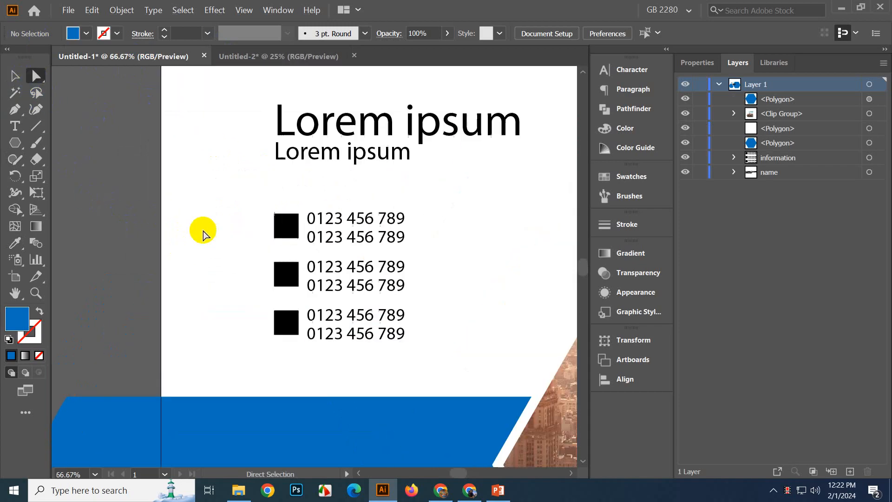
click(387, 158)
click(428, 34)
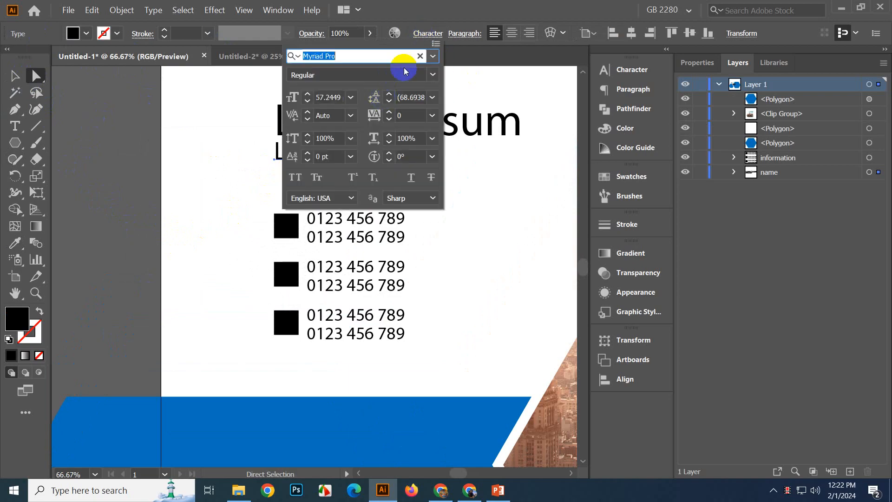
click(432, 76)
click(430, 60)
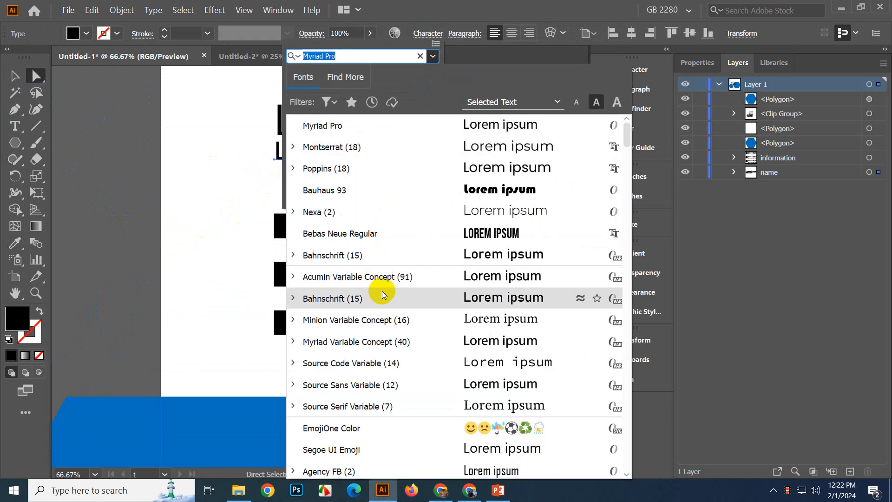
click(380, 292)
click(169, 231)
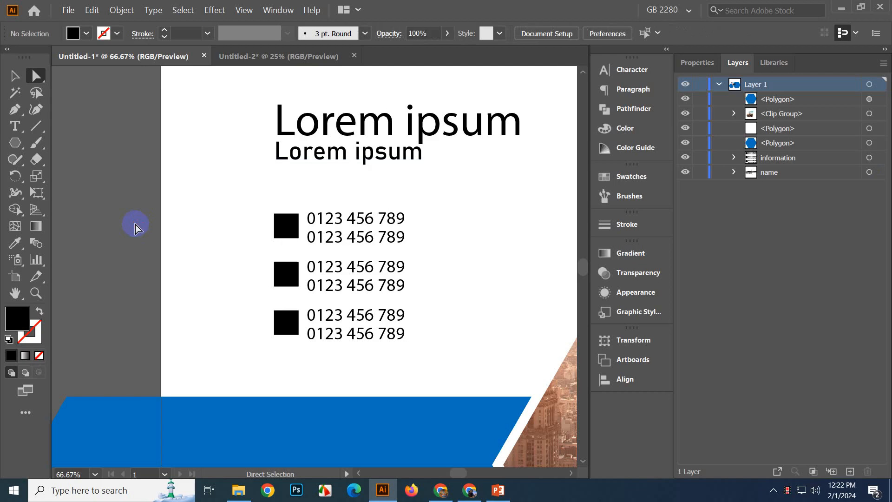
- Try rounding the corners of the three black squares beside the phone numbers into circles, and undo the rounding
scroll(242, 145, down, 1)
key(v)
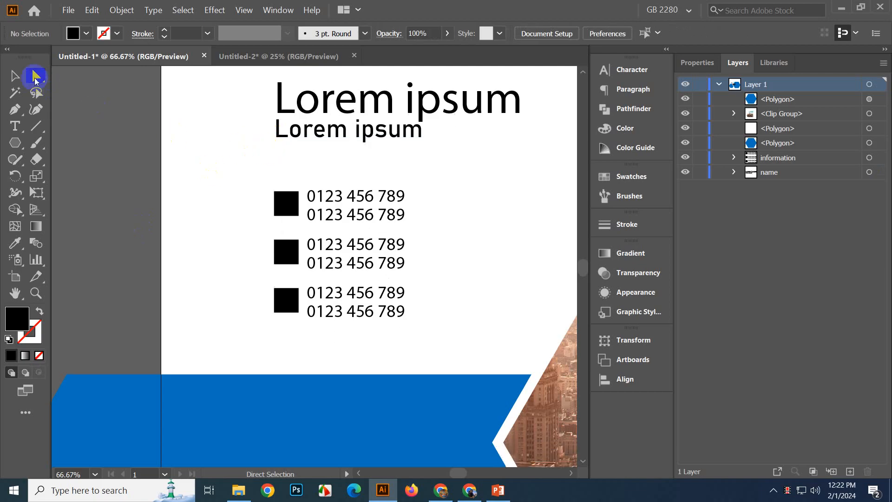
scroll(211, 219, down, 1)
scroll(274, 232, up, 2)
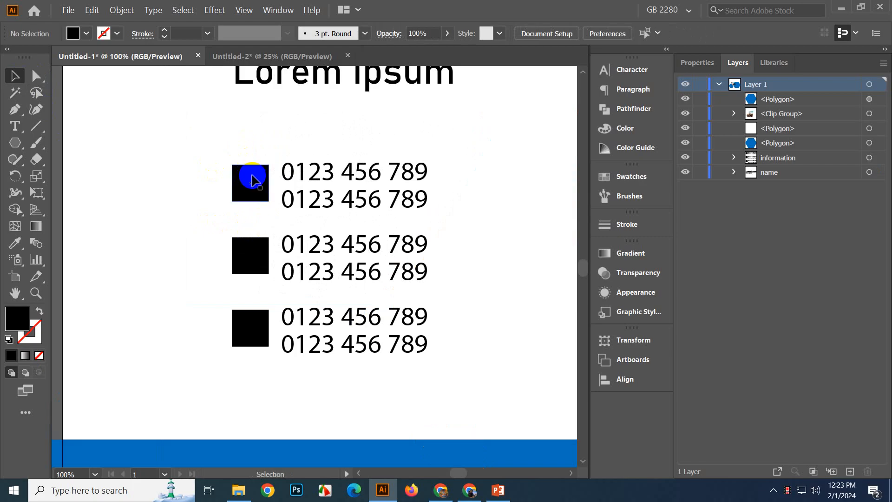
drag(336, 168, 446, 184)
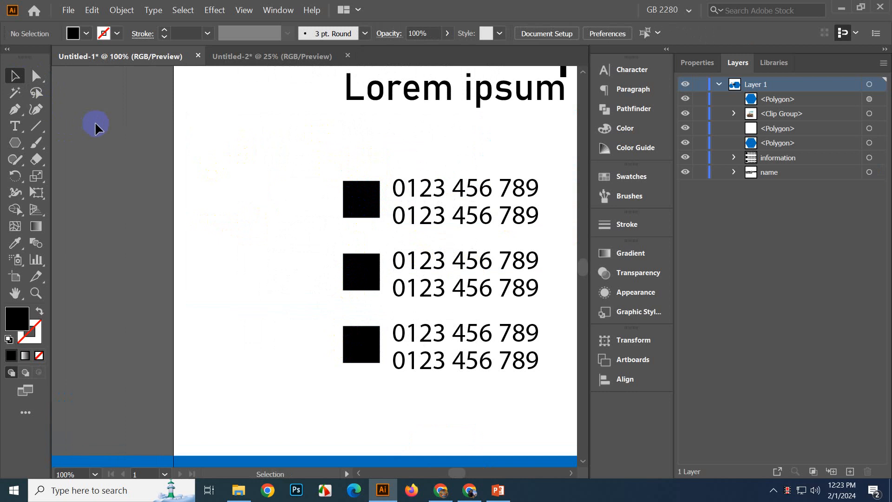
click(371, 206)
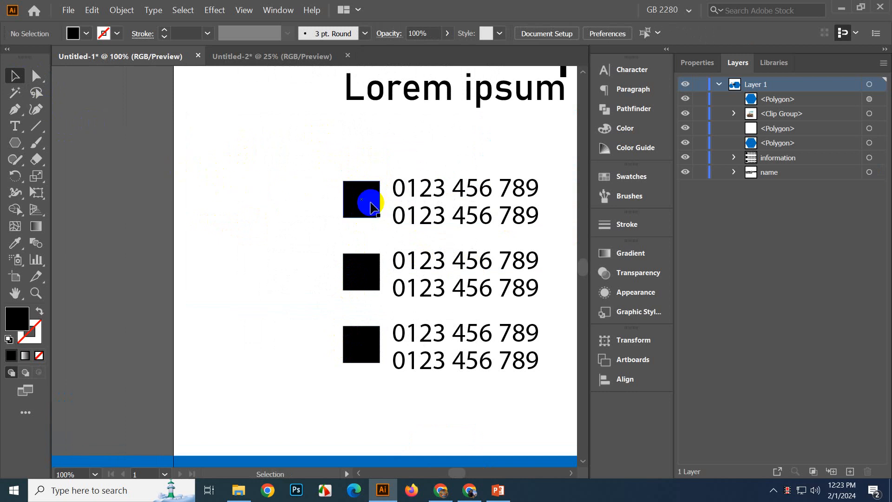
click(36, 75)
click(356, 196)
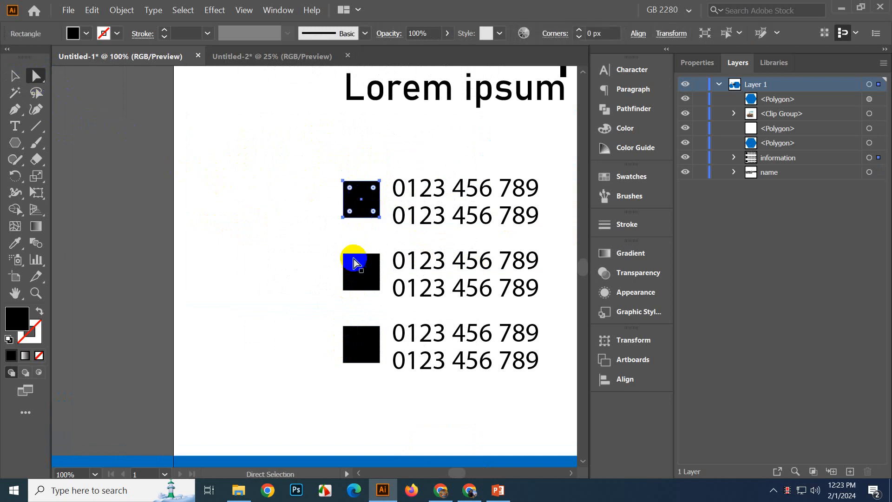
shift+click(356, 263)
shift+click(364, 348)
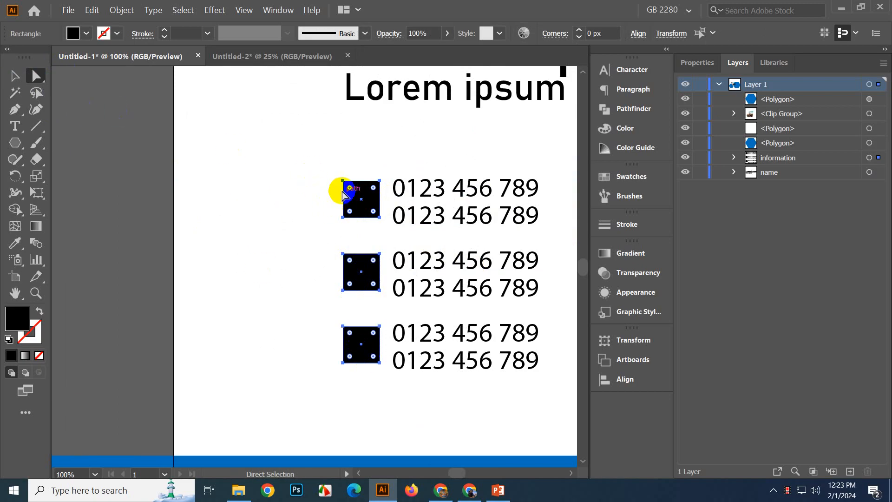
drag(350, 189, 367, 204)
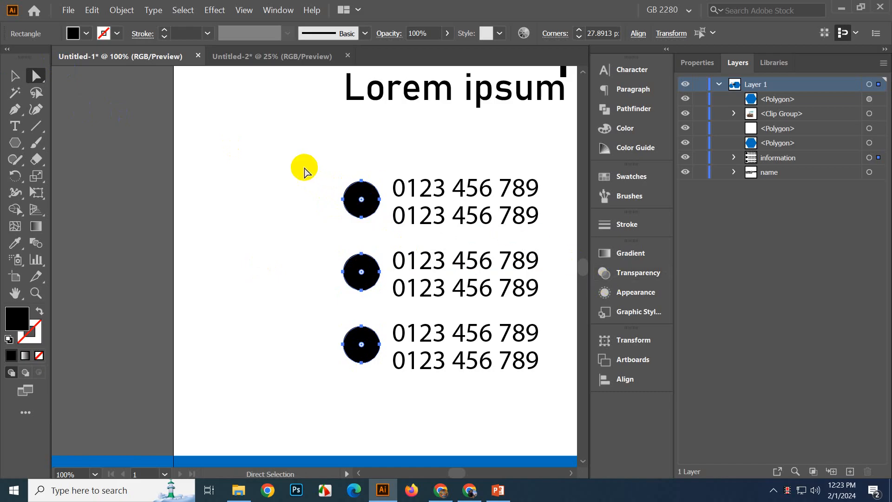
key(ctrl+z)
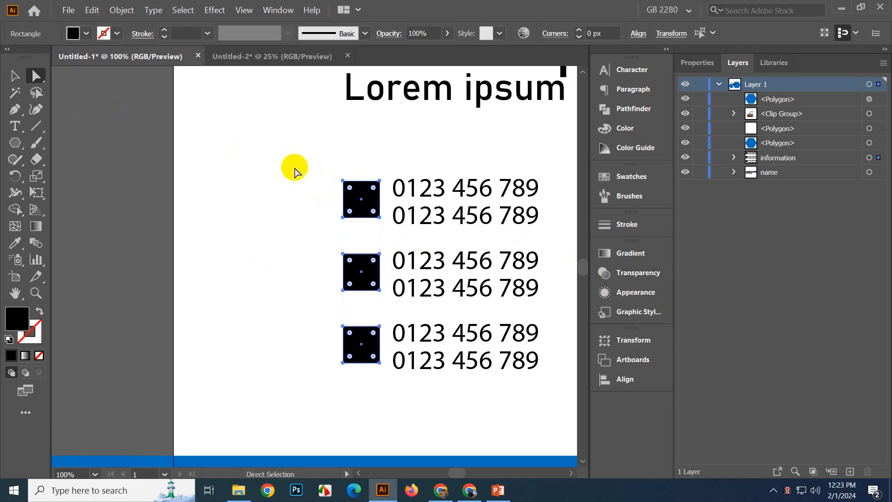
click(15, 75)
click(130, 168)
scroll(131, 171, down, 3)
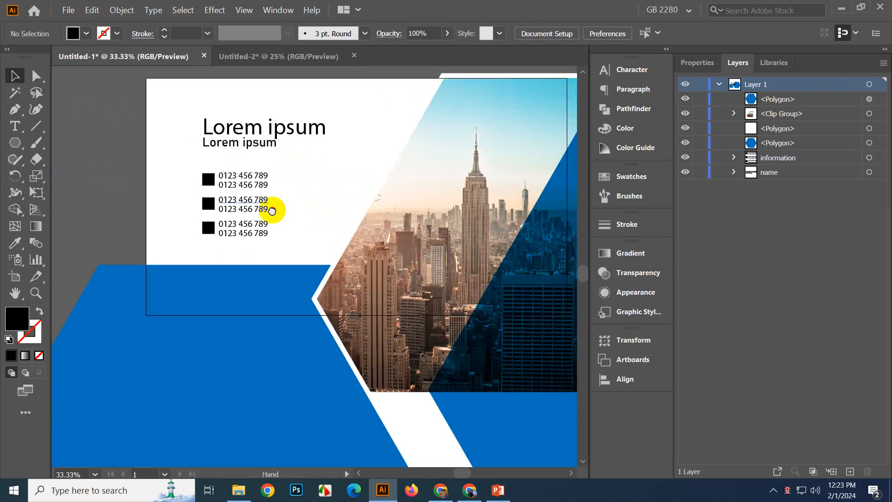
drag(273, 207, 242, 193)
drag(342, 173, 355, 247)
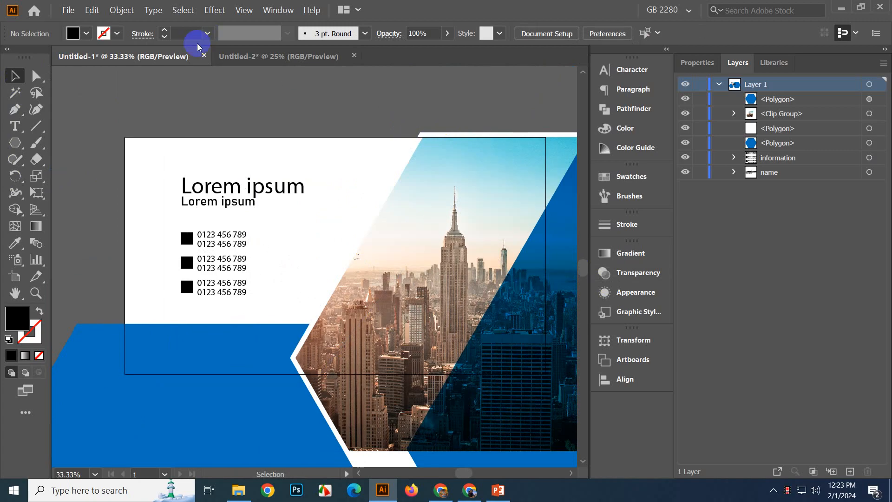
drag(460, 112, 455, 139)
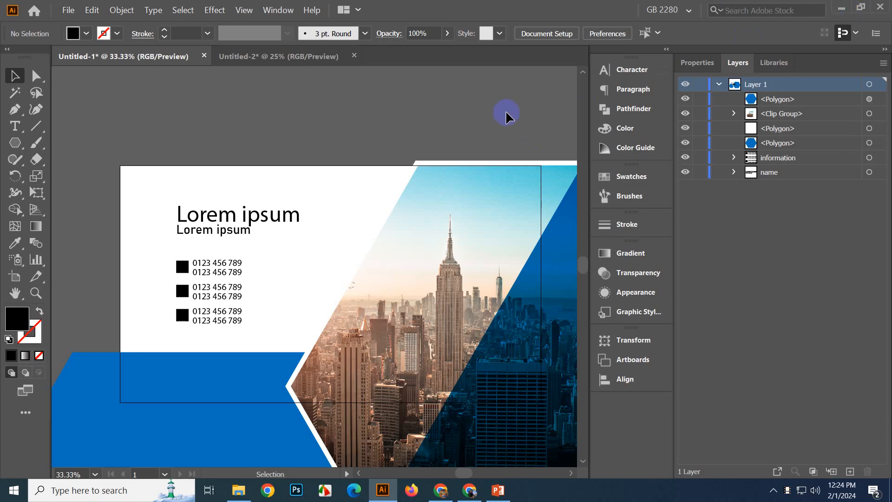
scroll(506, 114, down, 1)
drag(506, 116, 397, 151)
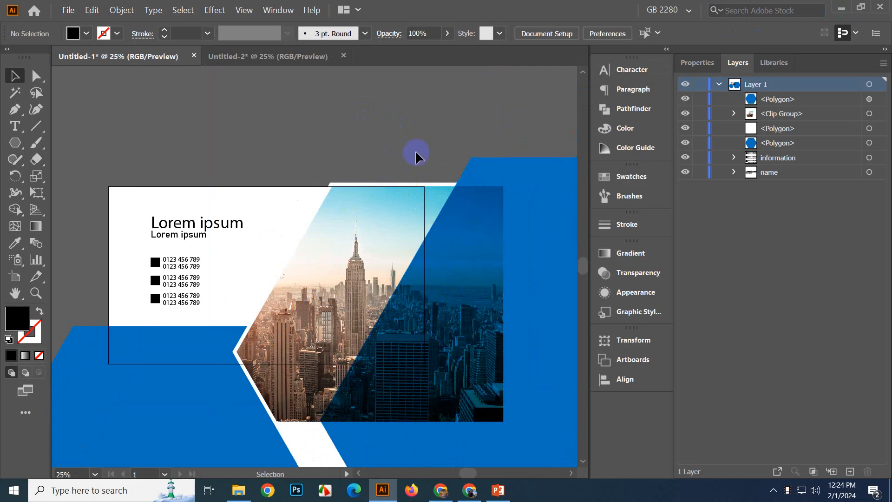
scroll(417, 150, down, 2)
scroll(400, 154, down, 1)
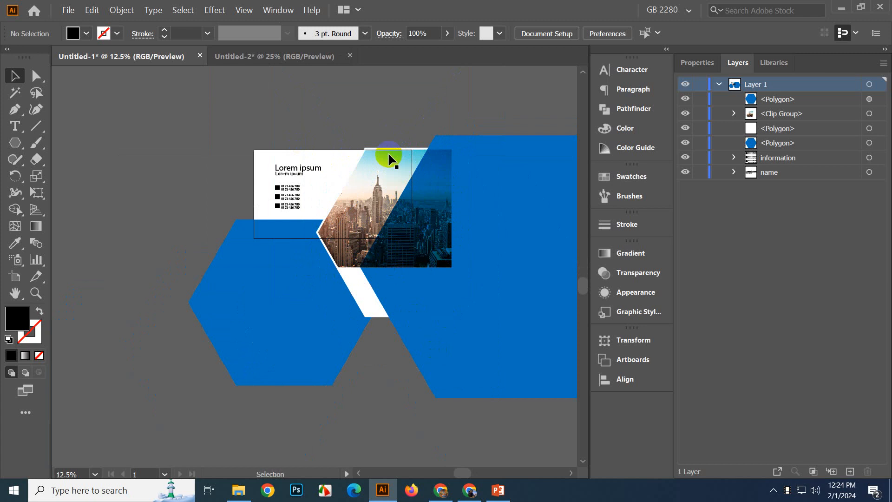
- Duplicate the enlarged Multiply hexagon over the card's text area and place a blue hexagon exactly over the masked skyline photo
click(288, 355)
drag(513, 352, 229, 236)
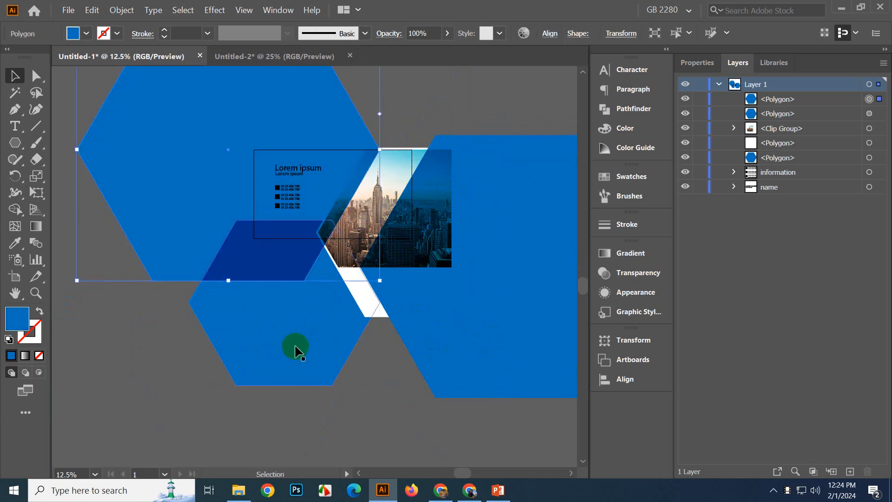
click(375, 348)
scroll(327, 207, up, 2)
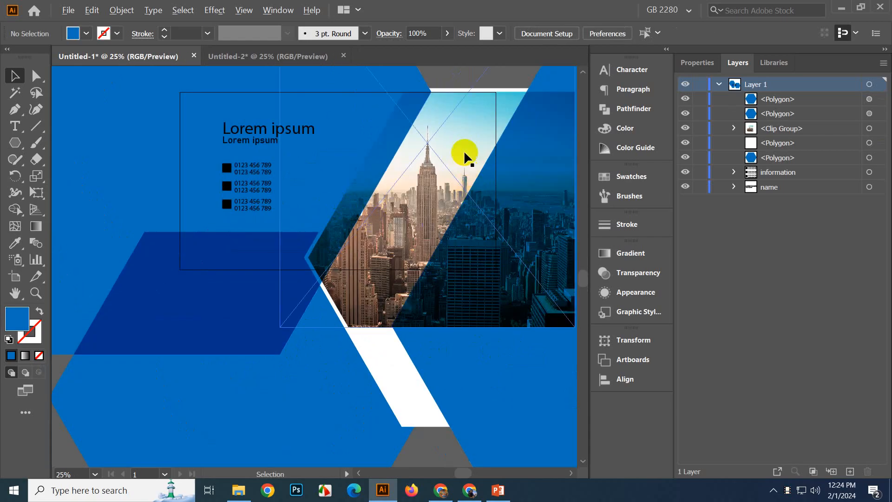
click(431, 240)
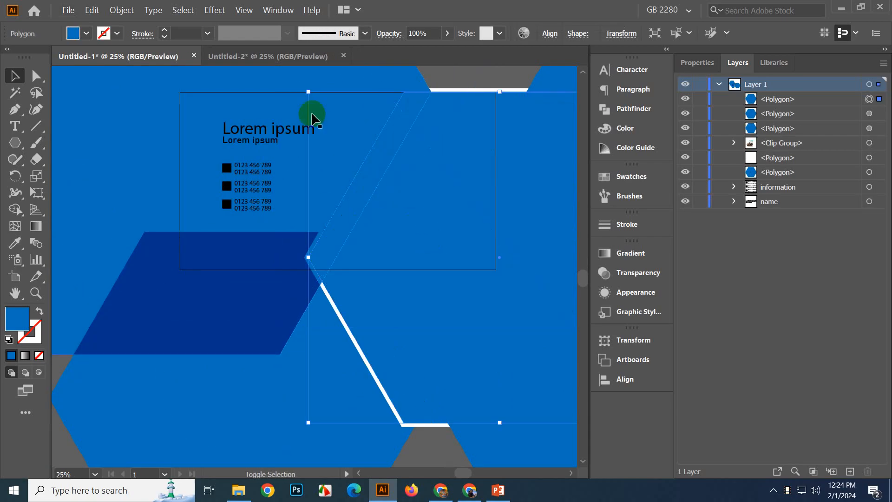
- Remove the outer areas of the two overlapping front hexagons with Shape Builder, keeping a slanted blue strip along the photo's left edge
shift+click(307, 103)
click(15, 210)
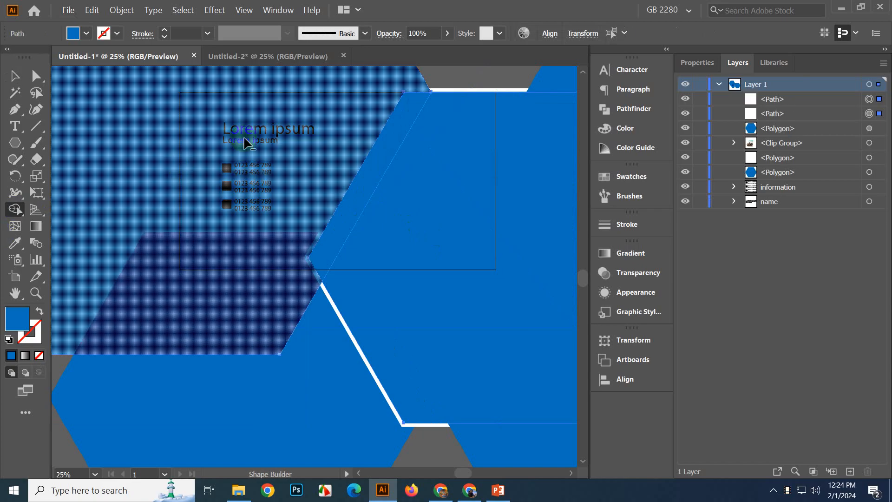
alt+click(245, 142)
alt+click(423, 233)
click(15, 78)
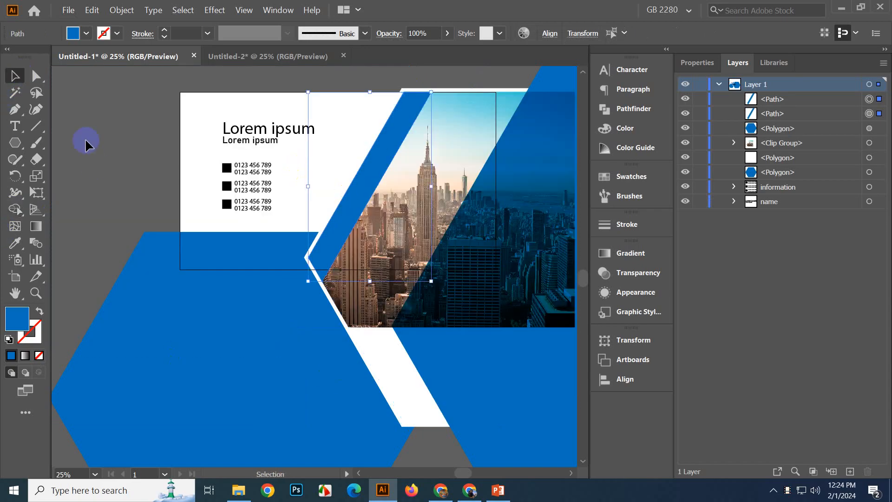
click(86, 145)
- Set the blend mode of the upper slanted blue strip along the photo's left edge to Multiply
click(344, 197)
click(662, 280)
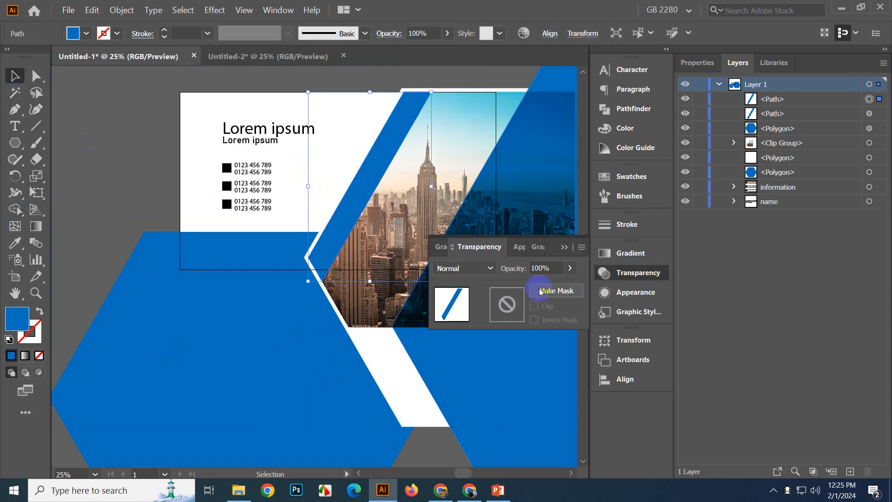
click(488, 268)
click(461, 42)
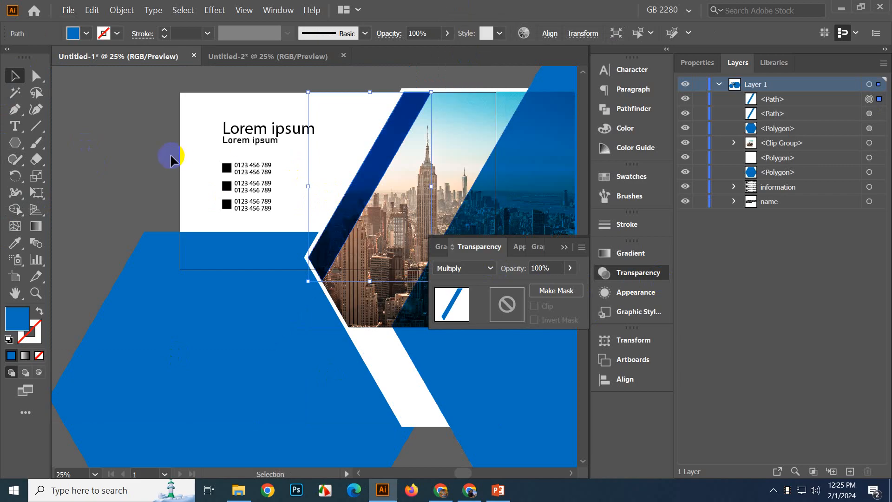
click(119, 156)
scroll(120, 159, down, 1)
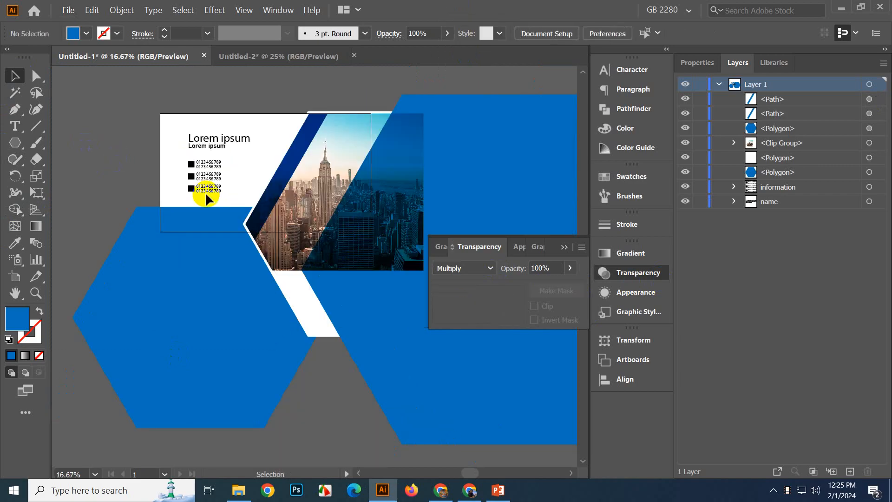
scroll(298, 135, up, 2)
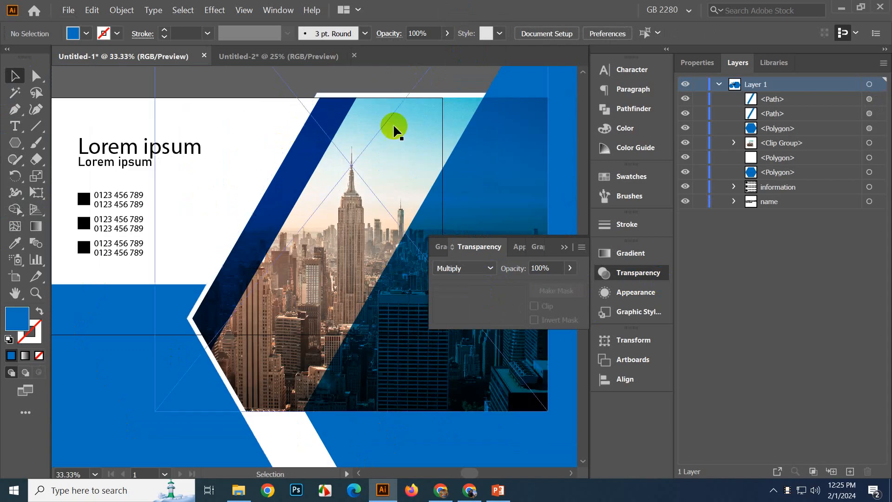
click(565, 247)
- Delete all the business card artwork from the Untitled-1 document, leaving an empty artboard
scroll(384, 221, up, 5)
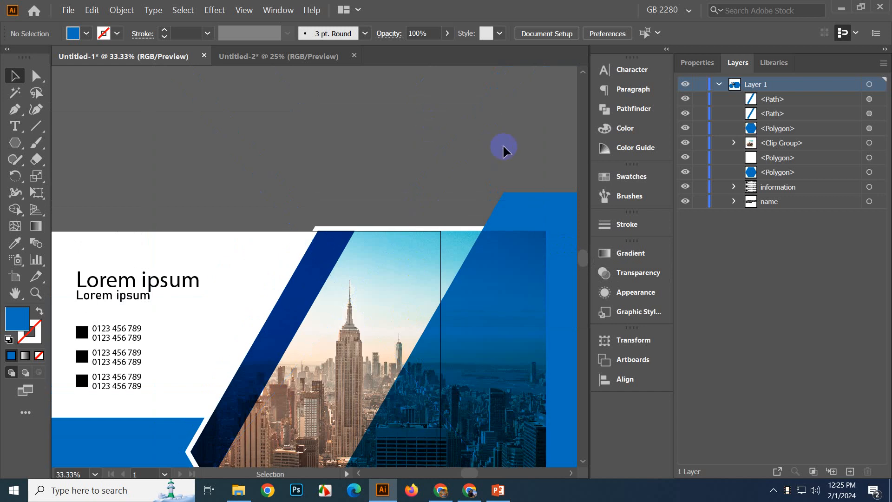
scroll(491, 147, down, 2)
drag(483, 153, 470, 150)
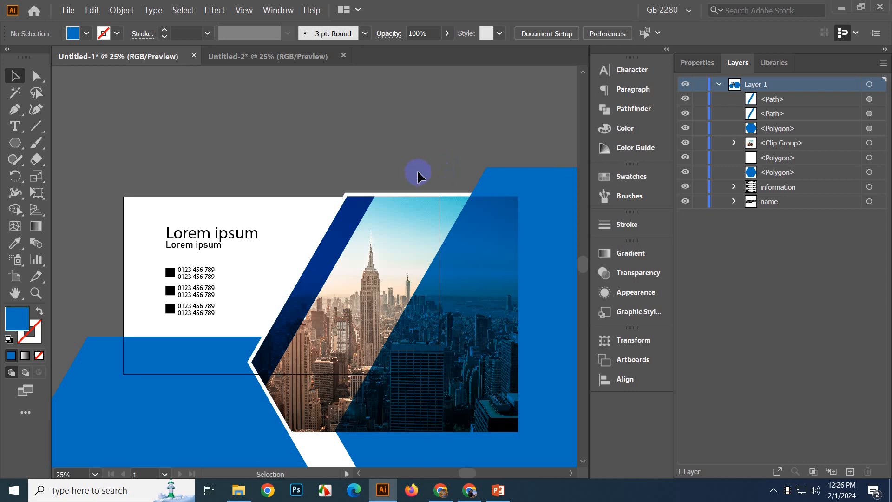
scroll(418, 169, down, 2)
drag(194, 101, 473, 412)
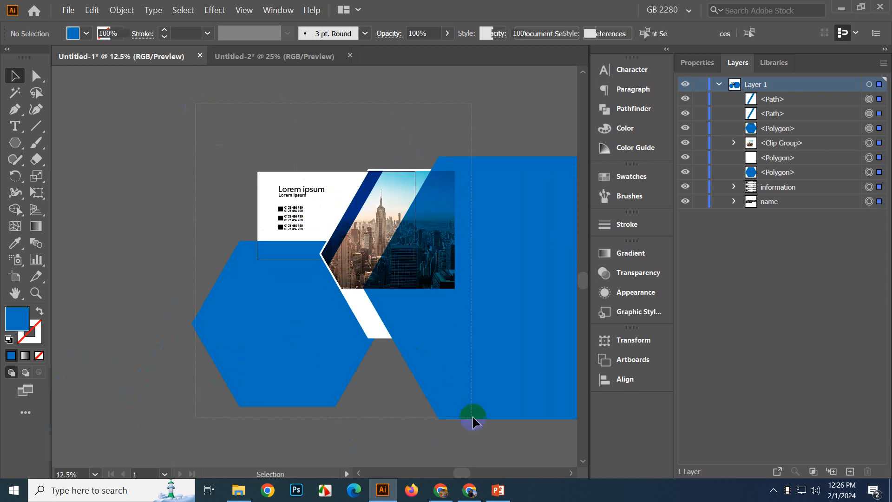
click(14, 210)
click(250, 375)
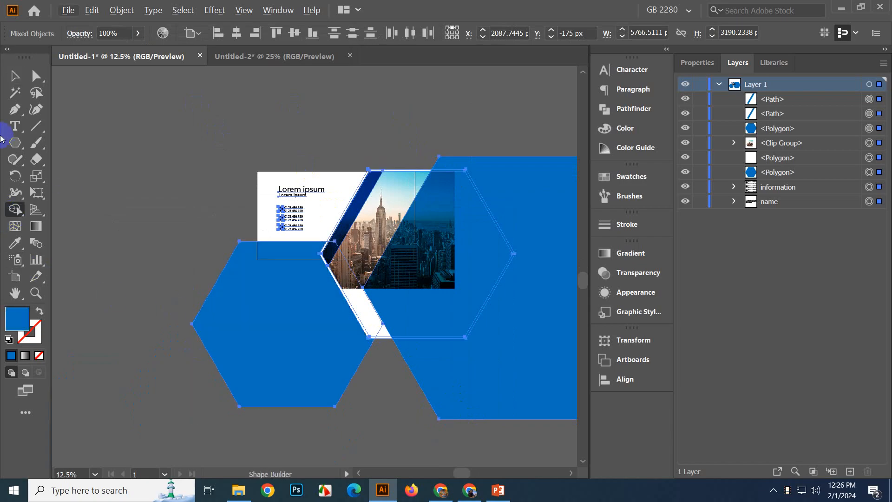
click(14, 75)
click(216, 180)
scroll(216, 181, down, 1)
key(ctrl+a)
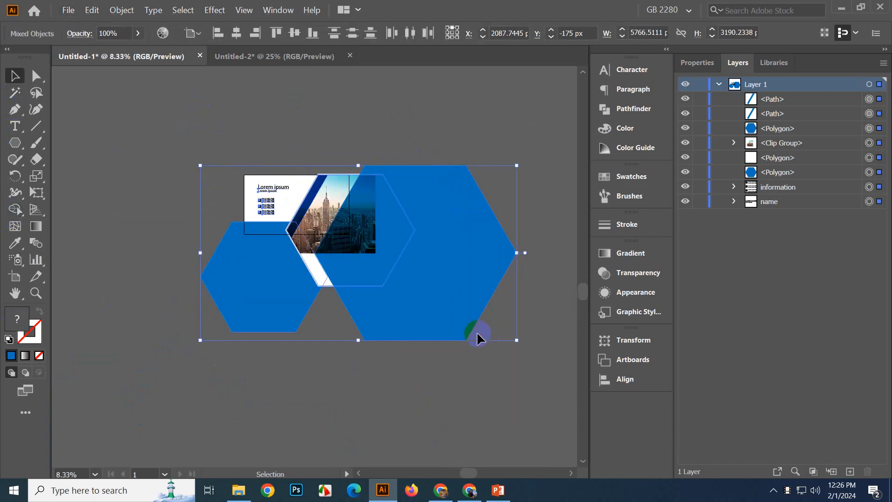
key(Delete)
scroll(309, 197, up, 3)
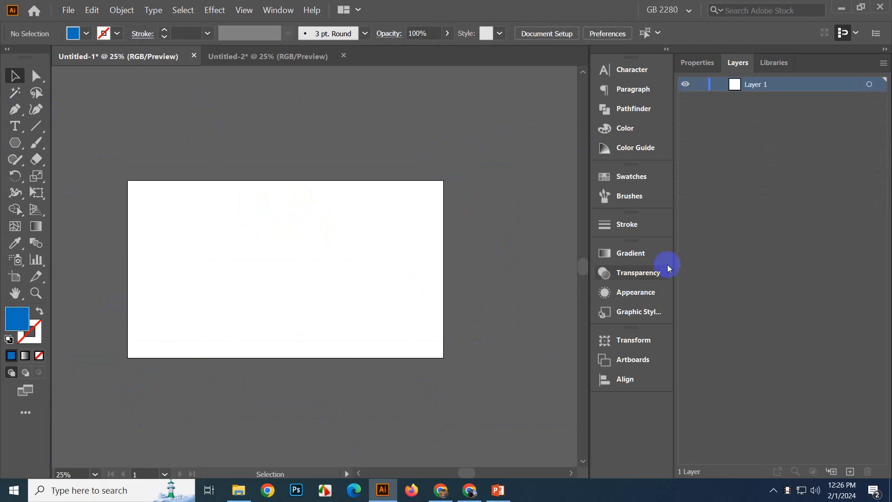
click(707, 63)
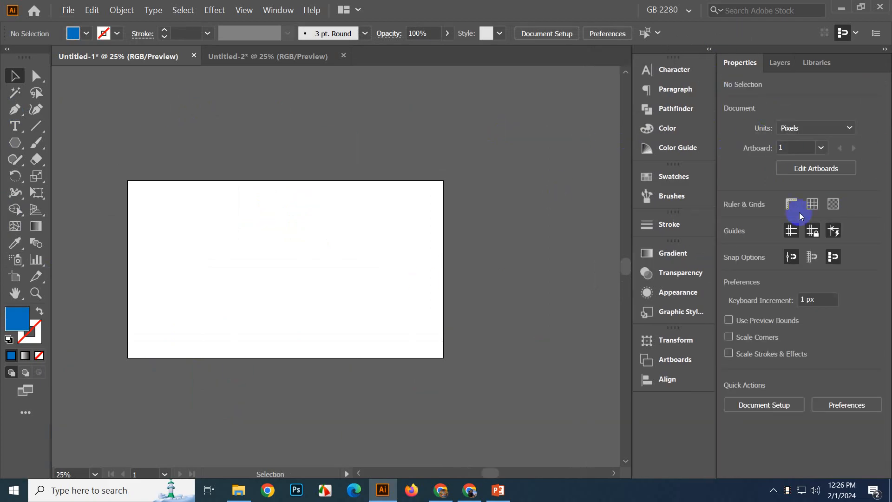
click(14, 277)
click(15, 76)
- Start a new Print document in inches, 3.5 in wide and 2 in high
click(68, 10)
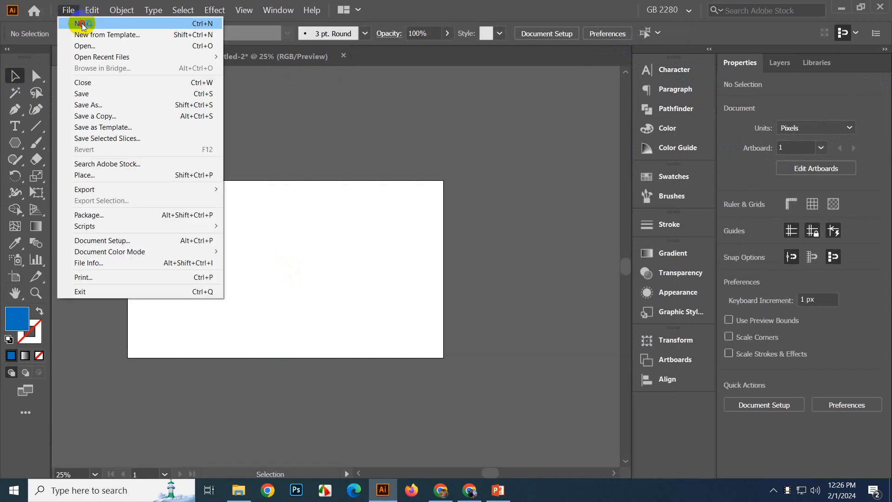
click(77, 21)
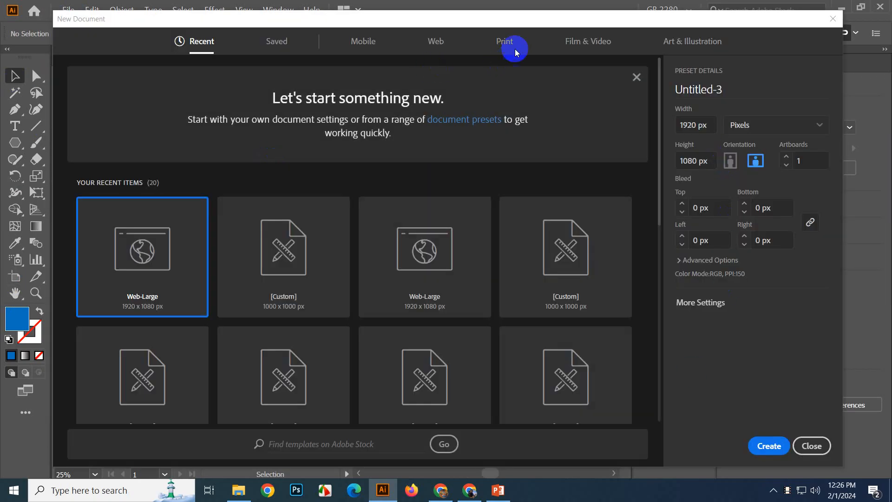
click(511, 46)
click(767, 125)
click(754, 186)
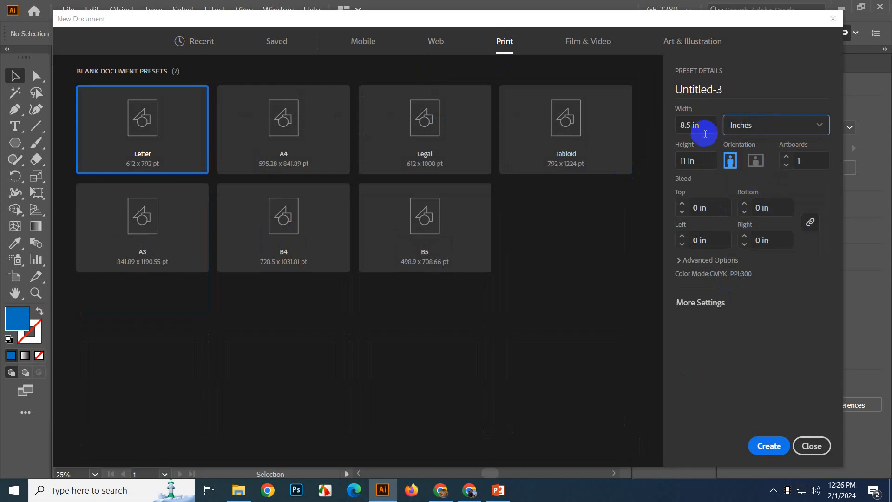
text(3.5)
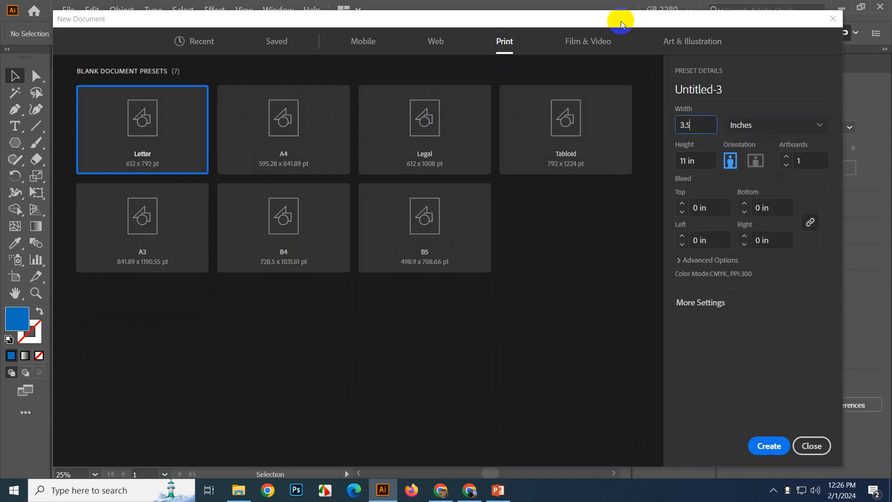
key(Tab)
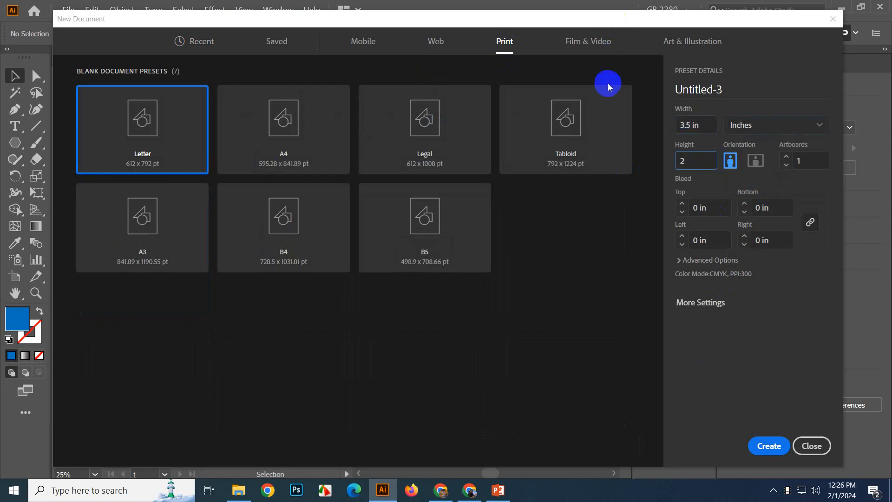
text(2)
- Set the new document's bleed to 0.125 in on all sides and its color mode to RGB Color, and create it
click(681, 203)
click(709, 261)
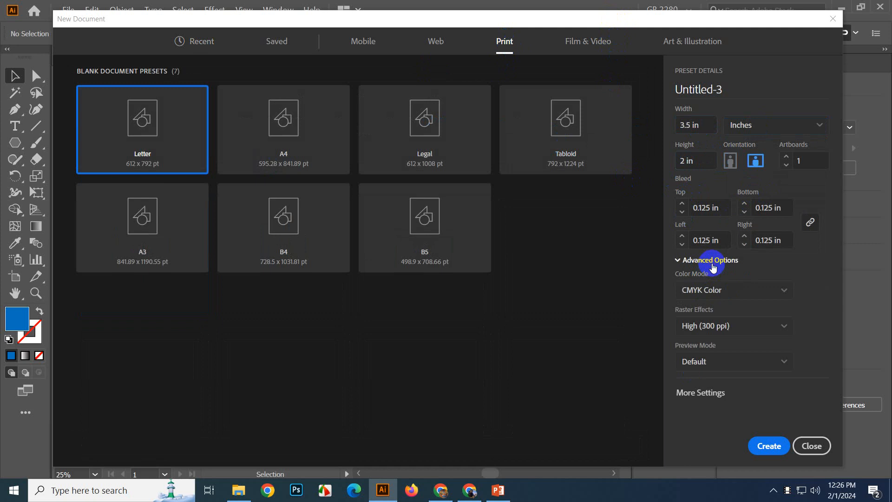
click(726, 301)
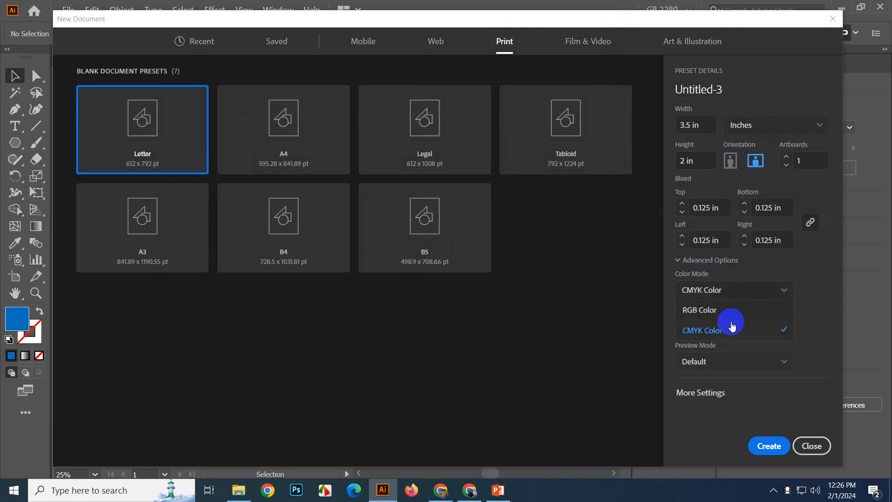
click(727, 309)
click(764, 449)
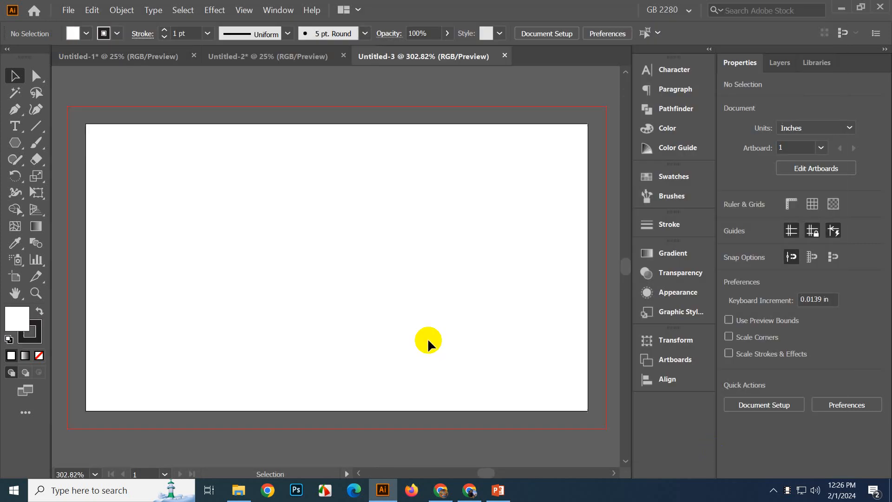
- Duplicate the card artboard to the right of the original, level with it and centered at about X 10.38 in
scroll(428, 338, down, 5)
scroll(463, 316, up, 3)
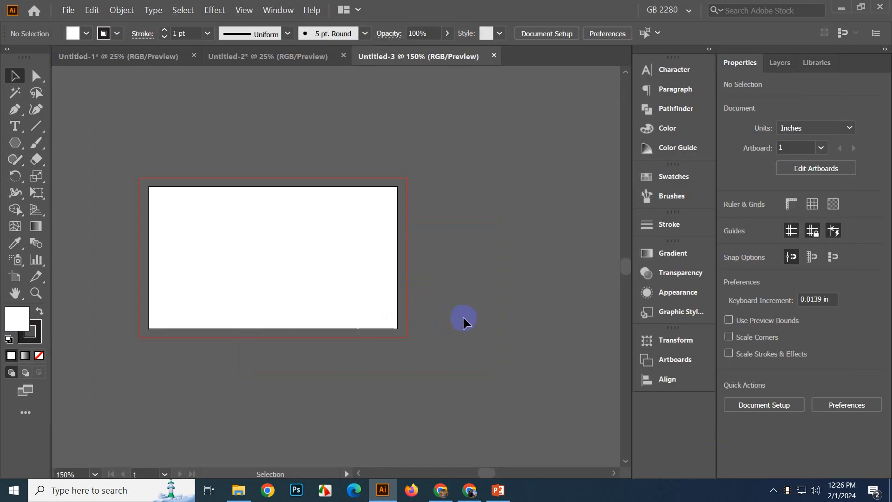
scroll(451, 298, down, 3)
drag(442, 328, 371, 312)
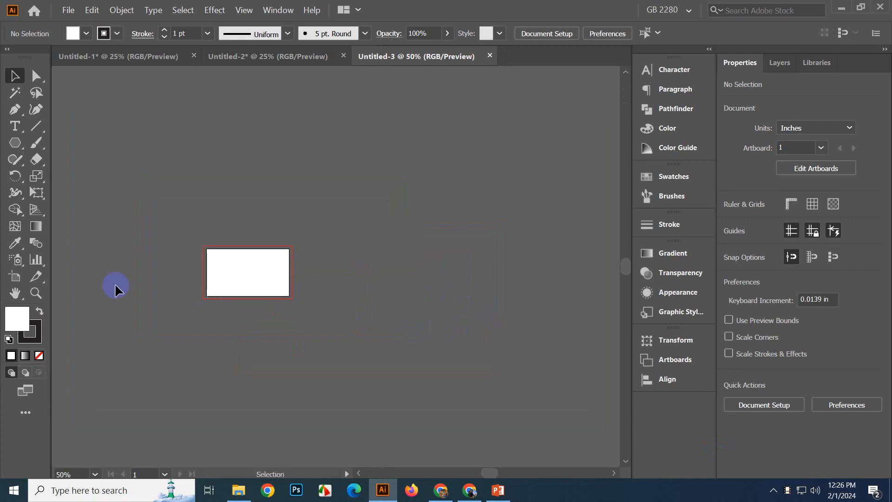
click(26, 280)
drag(239, 279, 453, 292)
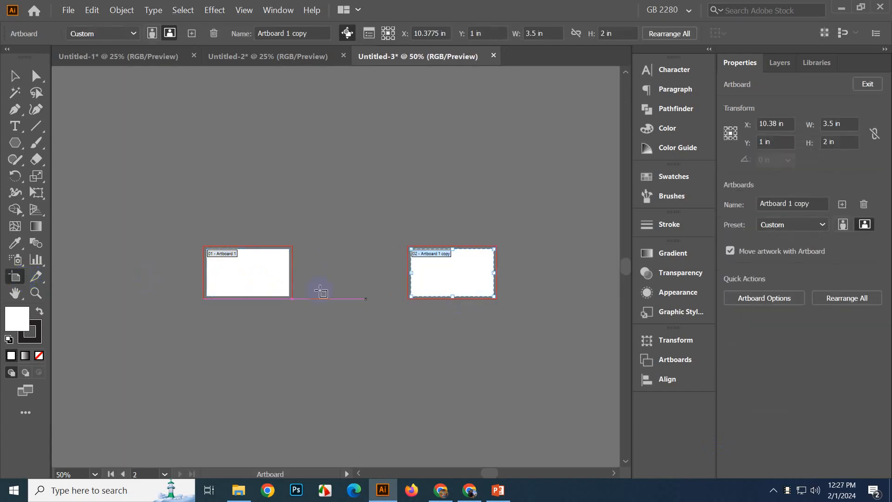
click(23, 81)
click(225, 197)
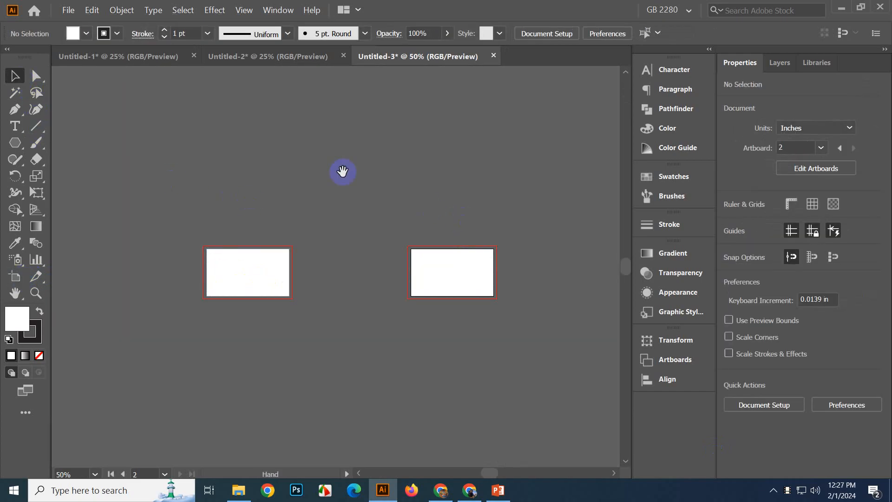
drag(343, 172, 412, 181)
scroll(396, 305, up, 2)
drag(377, 267, 281, 283)
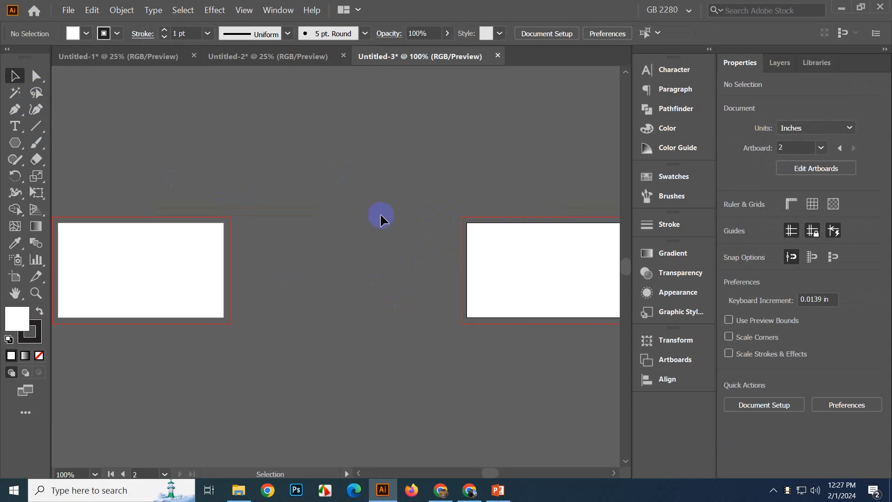
scroll(379, 218, down, 2)
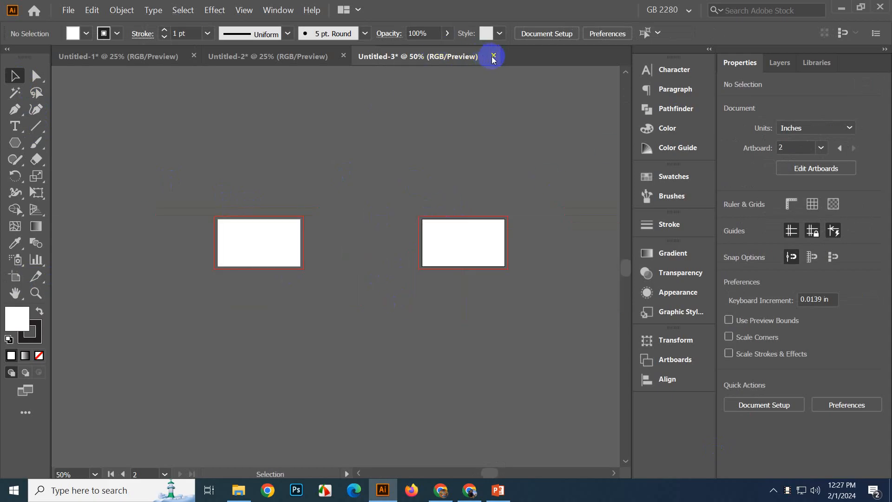
scroll(367, 203, up, 1)
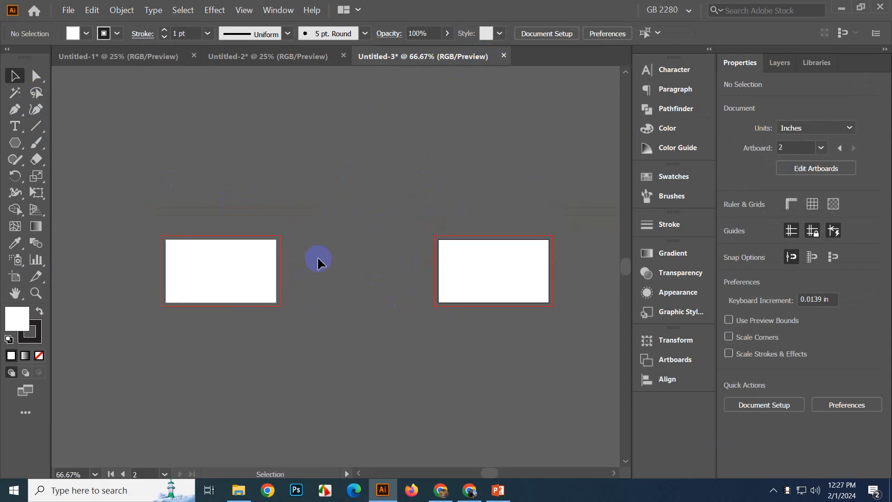
scroll(380, 281, up, 1)
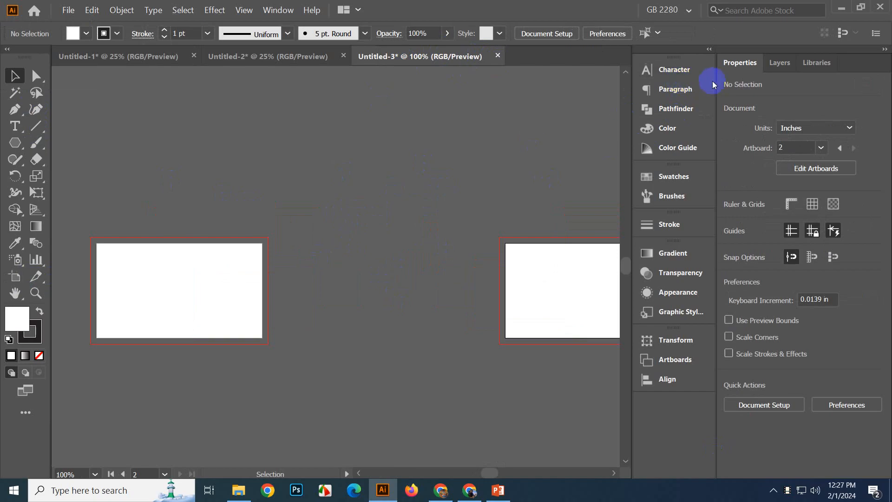
scroll(419, 195, down, 2)
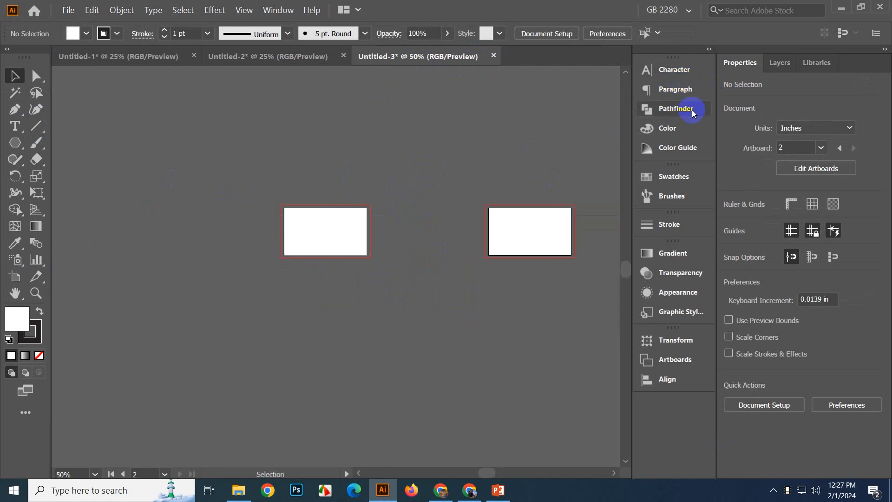
- Draw a white rectangle over the first artboard, extending out to its bleed lines on all sides
click(783, 64)
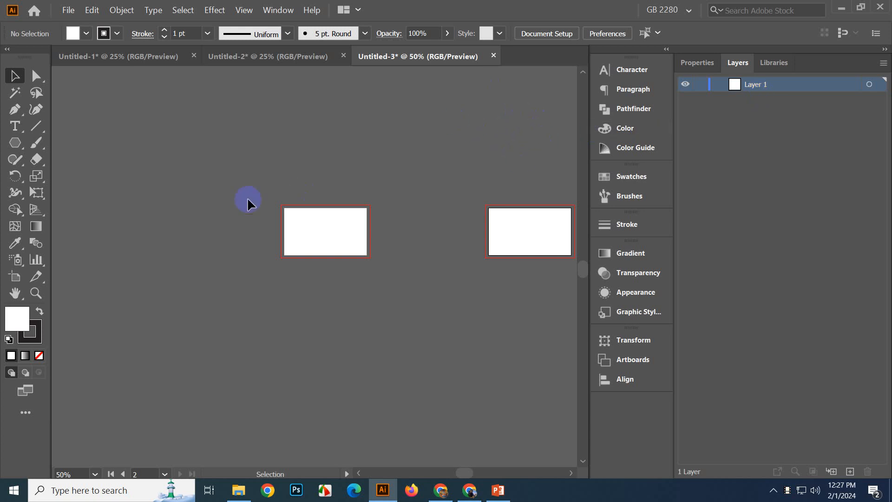
click(12, 147)
click(69, 143)
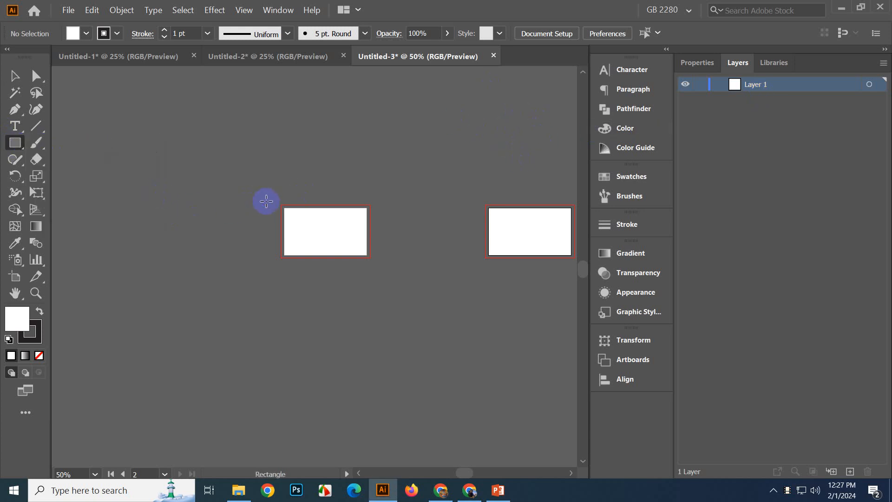
drag(280, 204, 286, 353)
key(v)
scroll(307, 272, up, 5)
scroll(286, 352, down, 3)
- Remove the stroke from the white bleed-sized rectangle, keeping its white fill
click(355, 210)
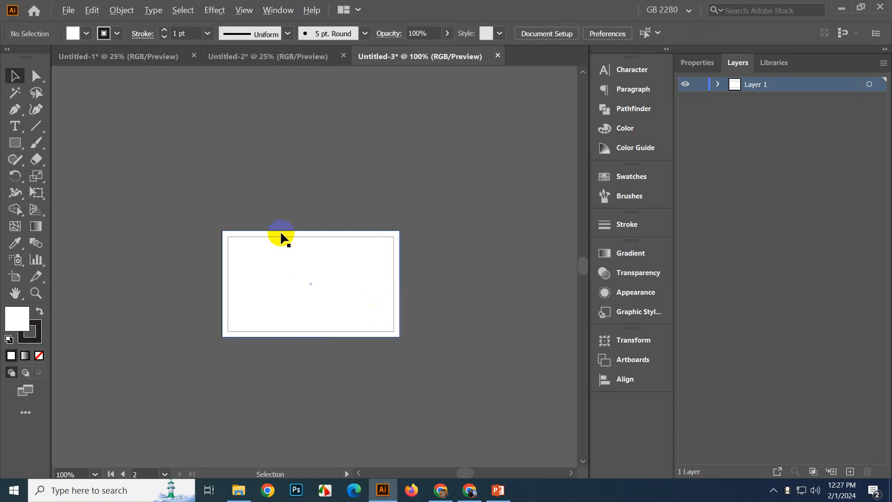
scroll(280, 231, up, 2)
click(299, 232)
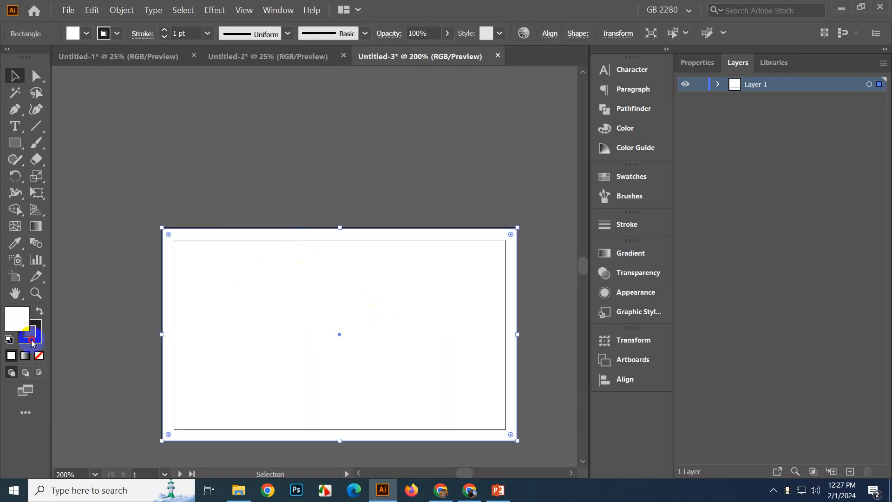
click(32, 340)
click(38, 358)
click(16, 318)
click(80, 253)
scroll(104, 264, down, 2)
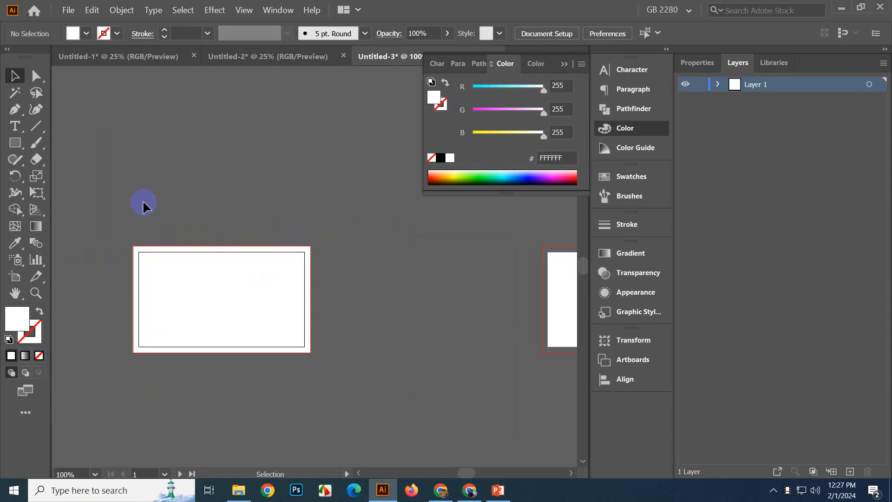
- Offset the path of the first card's white background rectangle by -0.25 in to create a smaller inset rectangle
click(257, 299)
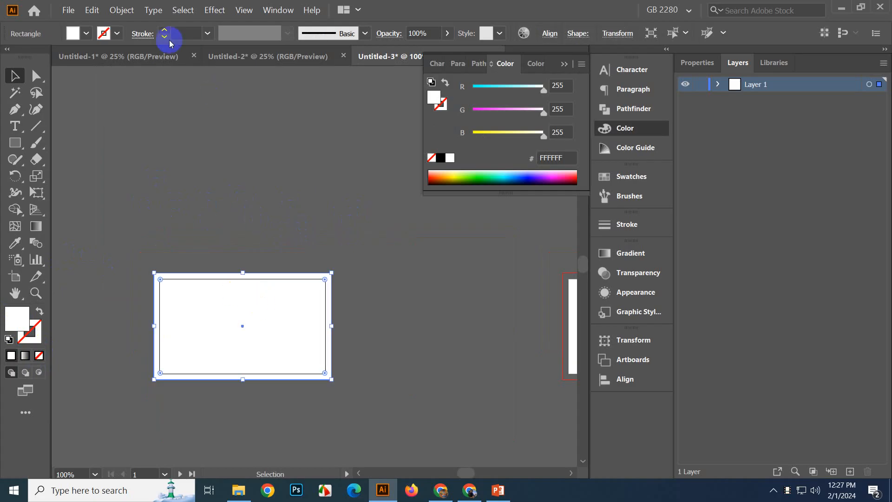
click(121, 10)
mouse_move(241, 251)
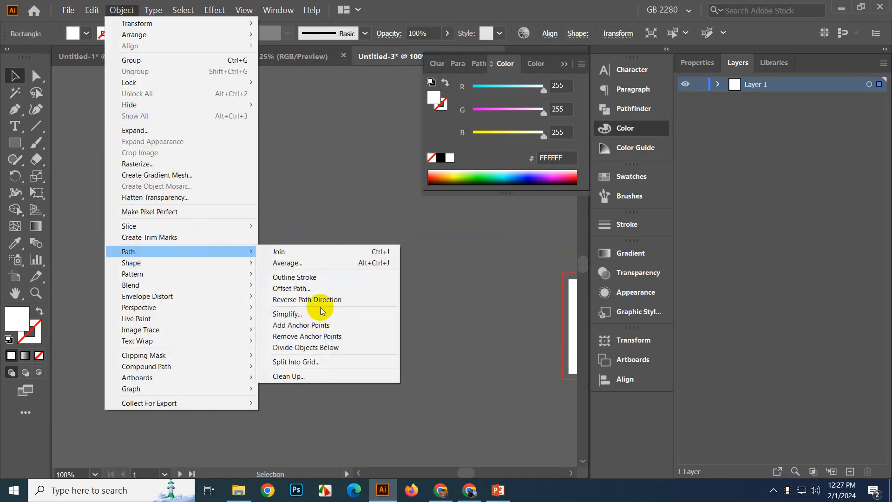
click(320, 288)
double_click(724, 196)
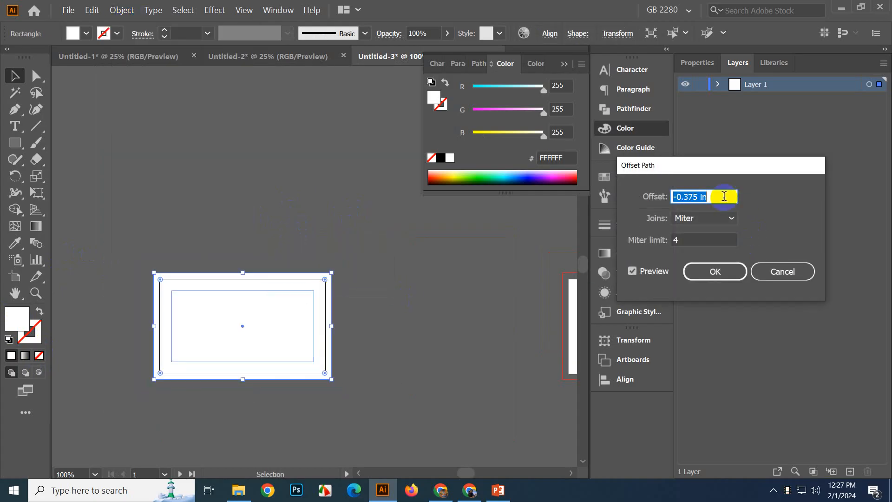
text(-0.25)
click(726, 272)
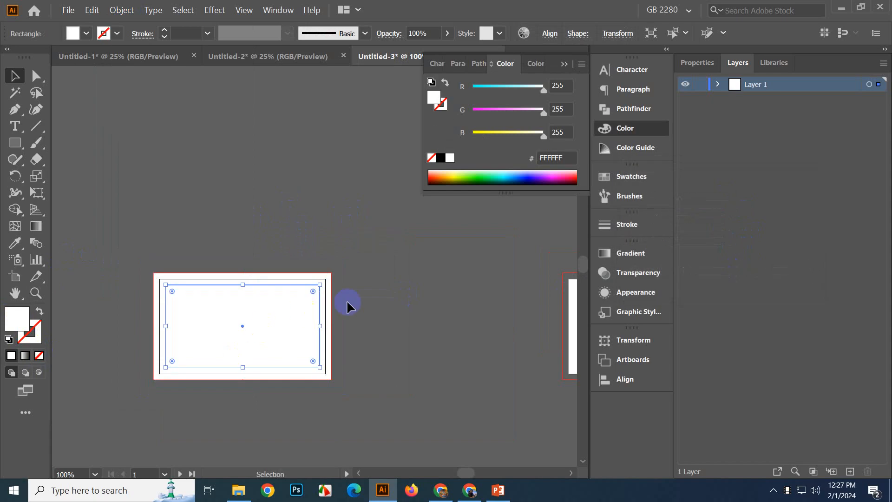
- Convert the inset rectangle into a guide and unlock the guides
right_click(346, 302)
click(401, 227)
right_click(294, 255)
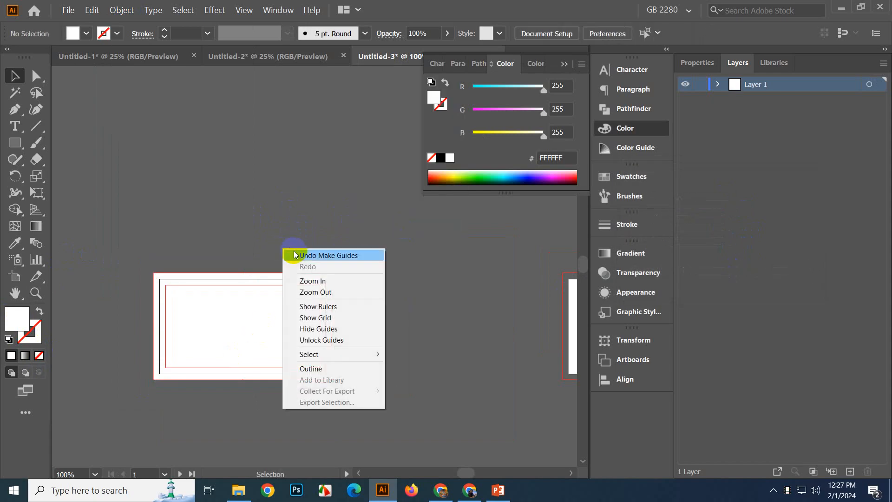
click(321, 340)
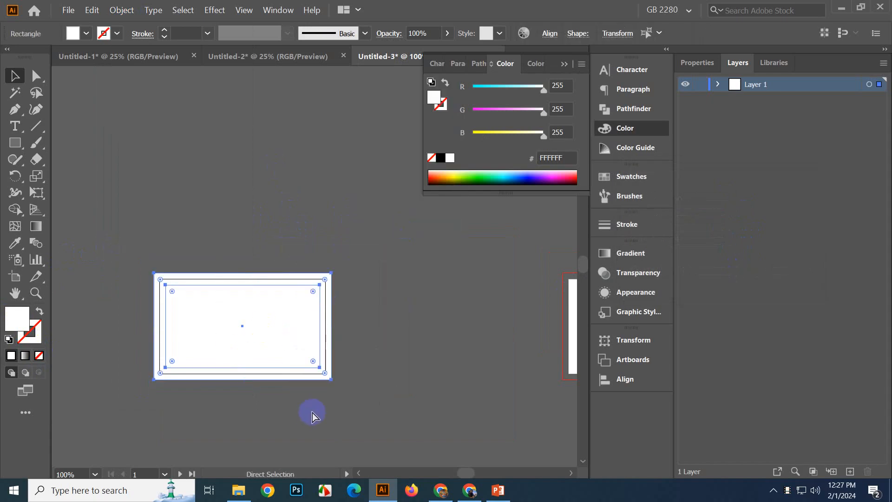
- Copy the first card's white background and inset guide, and paste them in the same position on the second artboard
click(373, 345)
drag(438, 331, 102, 341)
click(333, 339)
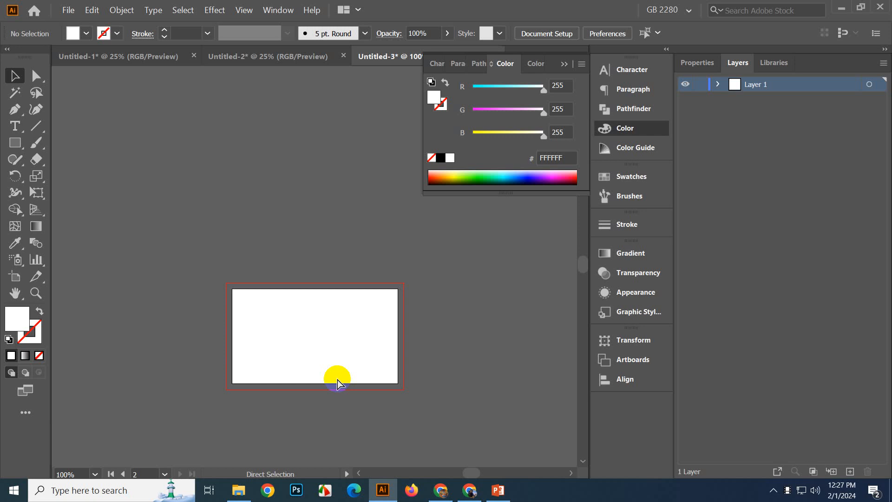
key(ctrl+f)
click(222, 270)
scroll(366, 228, down, 1)
drag(334, 225, 422, 247)
drag(100, 219, 276, 412)
ctrl+click(437, 343)
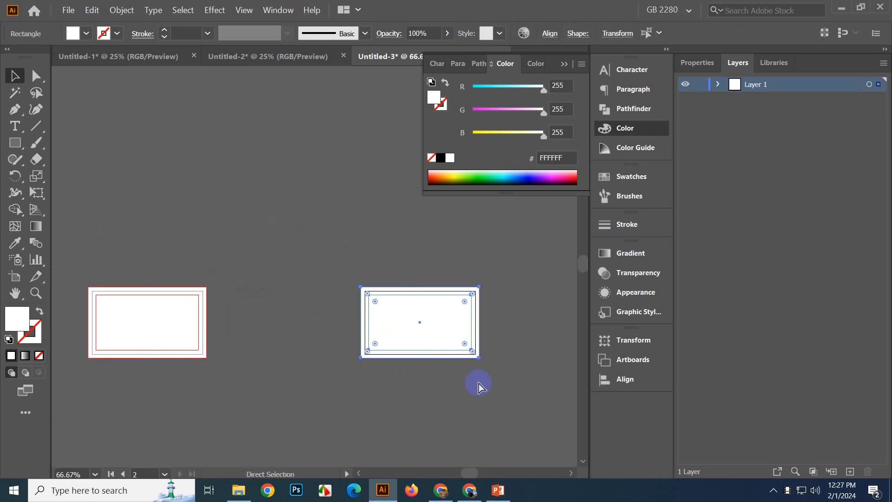
click(334, 346)
- Try a freehand Pencil shape curving across the right half of the first card, and undo it
drag(307, 334, 440, 335)
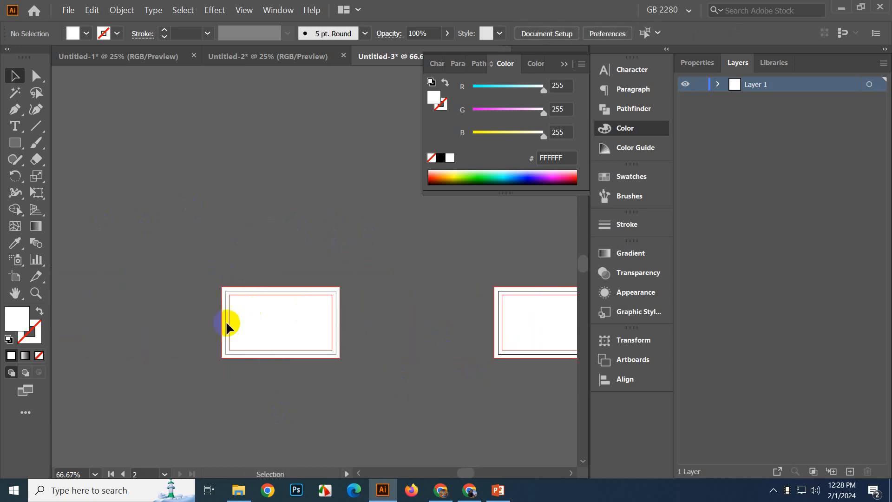
scroll(226, 322, up, 2)
drag(170, 189, 113, 176)
click(17, 145)
click(14, 70)
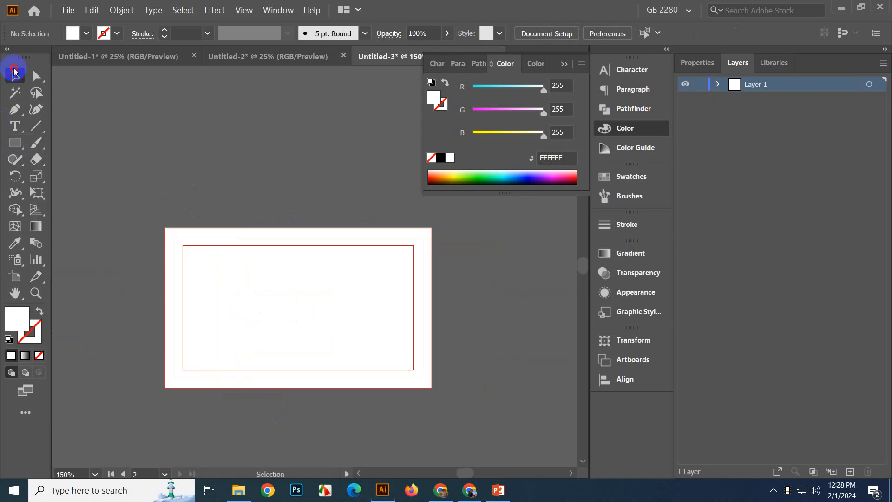
click(15, 159)
click(91, 178)
drag(220, 226, 190, 200)
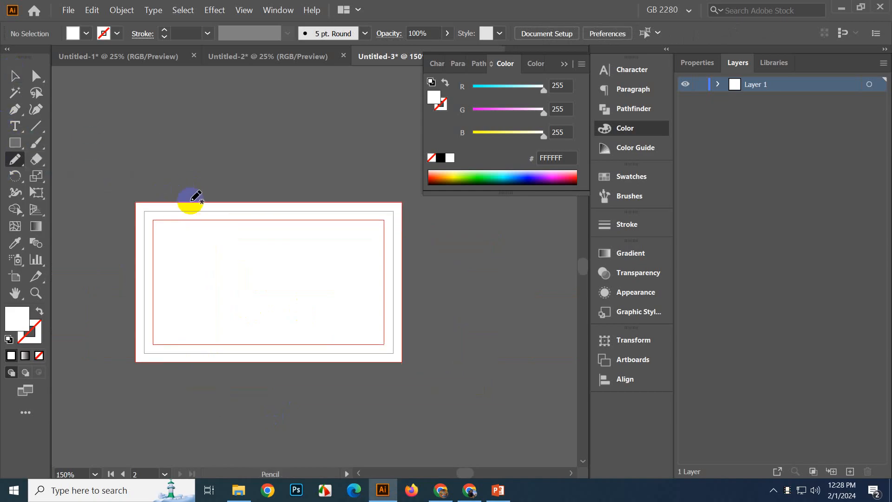
mouse_move(319, 149)
mouse_down()
mouse_move(346, 266)
mouse_move(186, 378)
mouse_up()
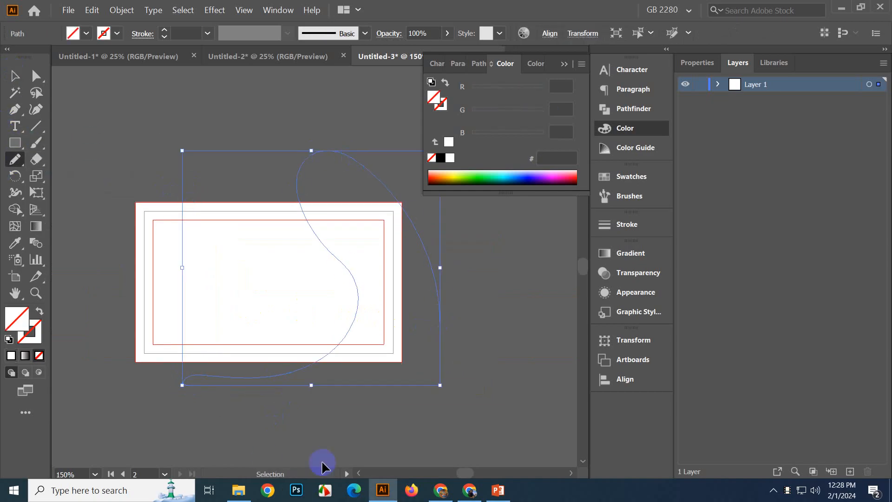
key(ctrl+z)
- Draw a freehand Pencil curve that starts beside the first card's right edge and arches over its upper edge
scroll(302, 404, down, 2)
drag(324, 385, 277, 353)
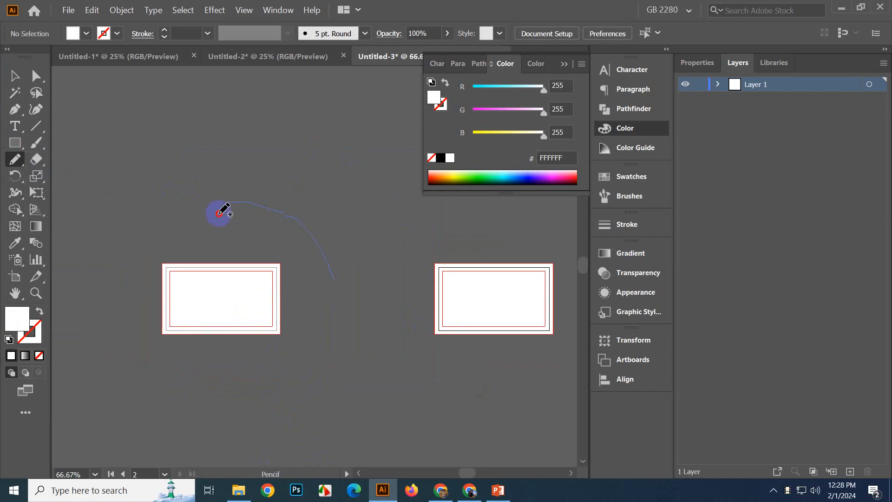
- Draw a closed freehand blob with the Pencil tool over the right part of the left card and fill it with blue 2ECDFF
mouse_move(224, 210)
mouse_down()
mouse_move(211, 334)
mouse_move(247, 384)
mouse_up()
key(ctrl+z)
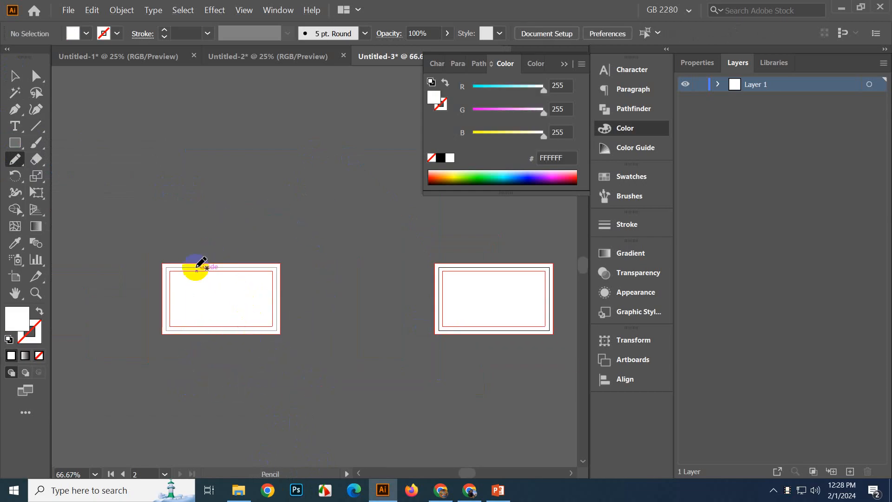
mouse_move(259, 229)
mouse_down()
mouse_move(228, 243)
mouse_move(229, 353)
mouse_up()
drag(304, 255, 307, 253)
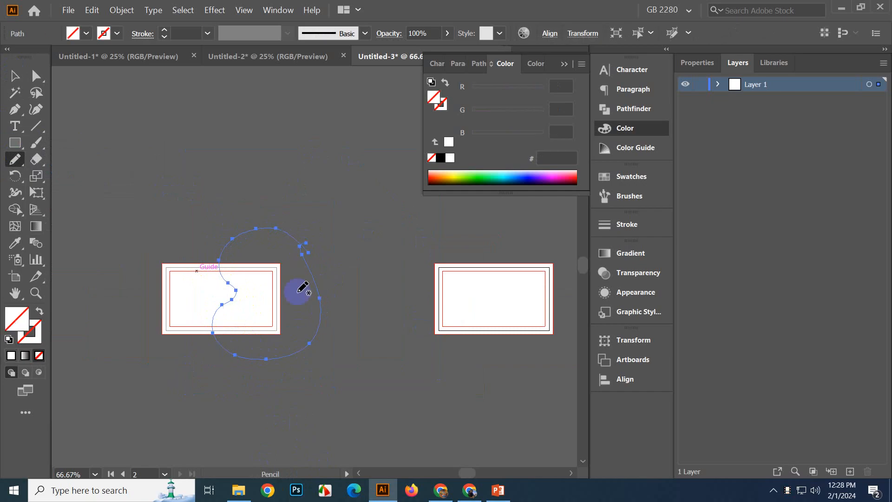
click(6, 77)
click(510, 177)
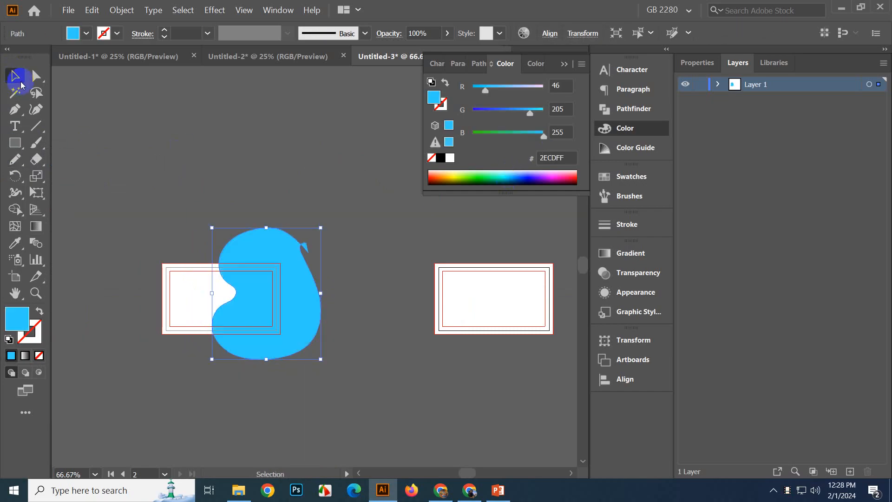
- Move the blue blob slightly right and down over the card
click(196, 209)
scroll(196, 211, up, 2)
drag(197, 209, 216, 147)
click(343, 289)
scroll(358, 297, down, 1)
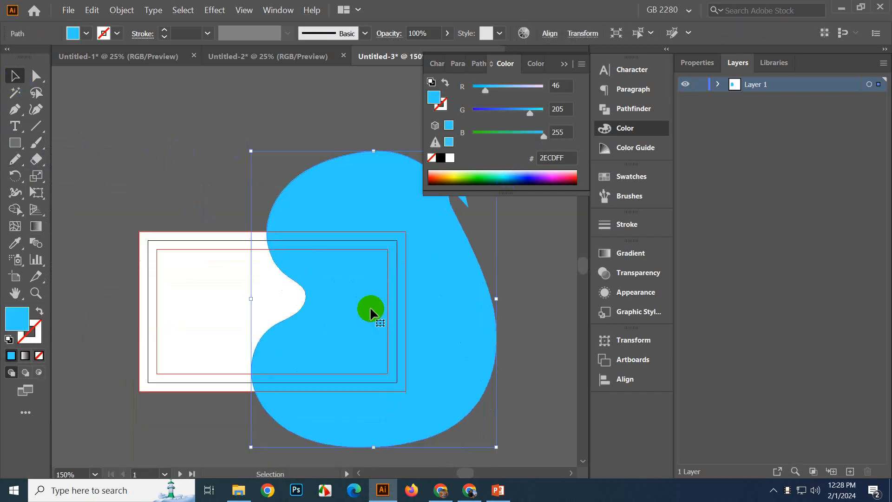
drag(370, 307, 395, 312)
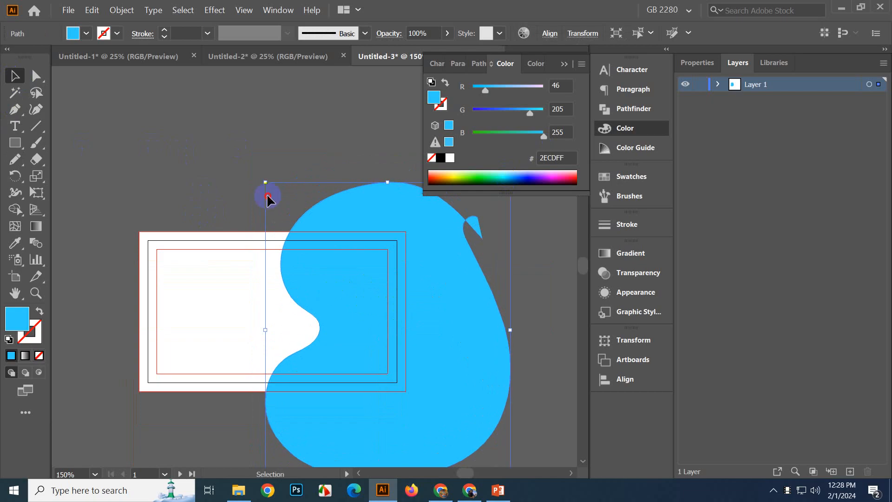
- Rotate the blue blob slightly clockwise and reposition it so its wavy edge crosses the middle of the card
click(267, 193)
scroll(423, 261, down, 2)
click(351, 303)
scroll(350, 303, down, 2)
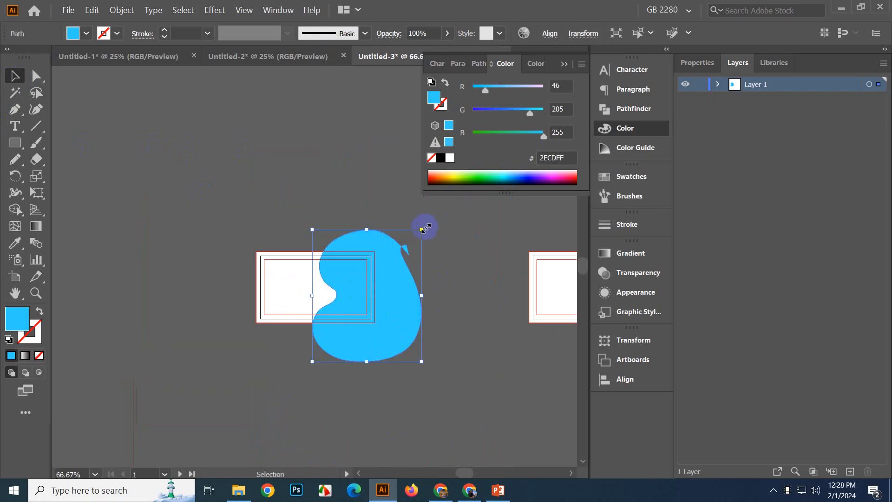
drag(426, 228, 443, 248)
drag(365, 296, 375, 302)
click(458, 373)
scroll(362, 372, up, 1)
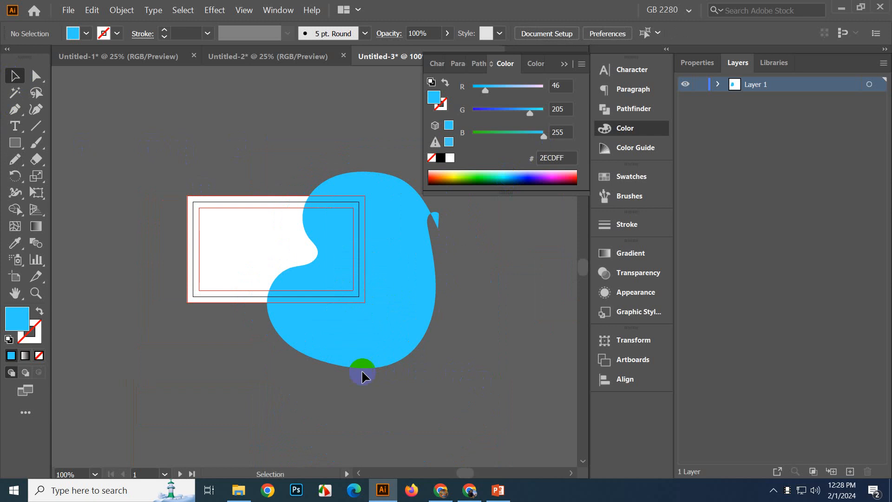
- Add a "Lorem ipsum" text line in the card's upper left area and enlarge it as the heading
click(14, 125)
click(210, 228)
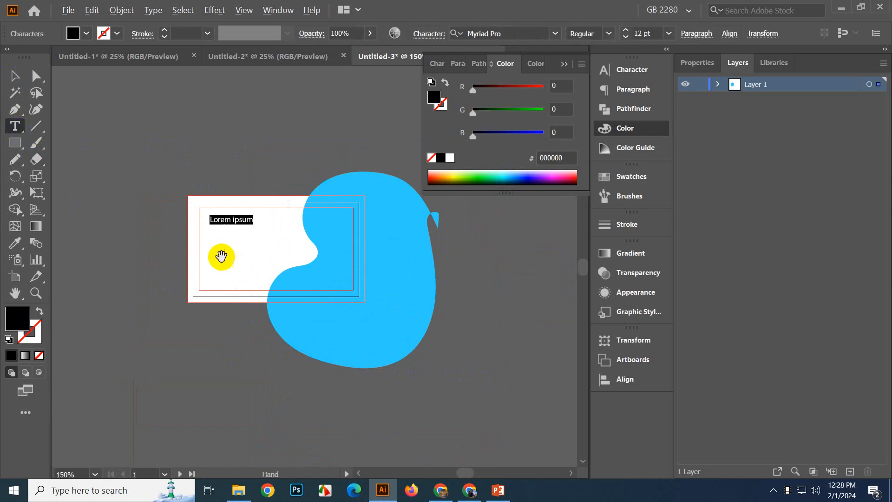
scroll(224, 256, up, 2)
click(15, 75)
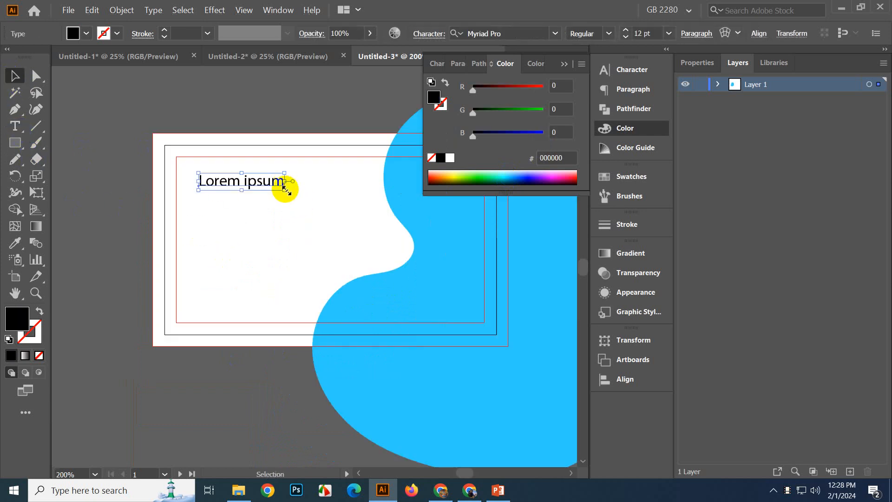
drag(284, 188, 315, 208)
click(123, 180)
- Duplicate the heading directly below itself and shrink the copy to about 7.65 pt, aligned with the heading's left edge
alt+drag(230, 185, 229, 203)
drag(319, 193, 234, 195)
scroll(218, 213, up, 2)
scroll(237, 213, down, 4)
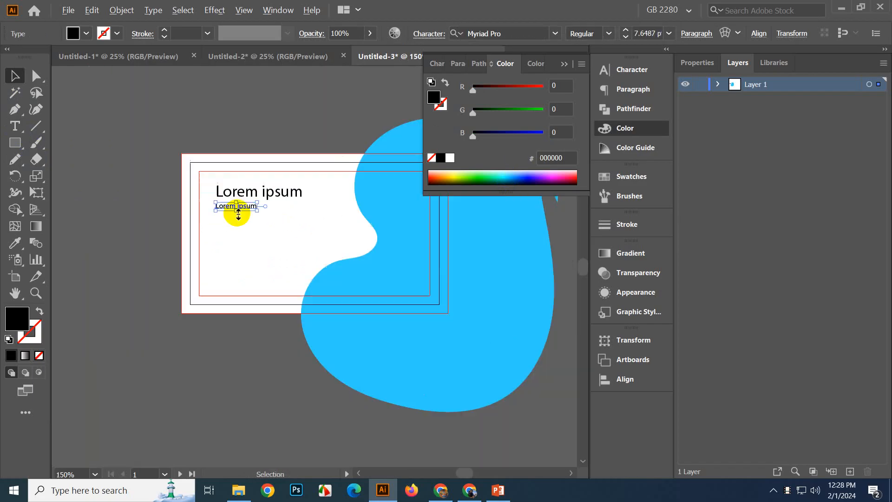
click(280, 322)
- Apply the Pathfinder Unite operation to the blue blob
scroll(307, 328, up, 1)
drag(342, 279, 313, 319)
click(366, 345)
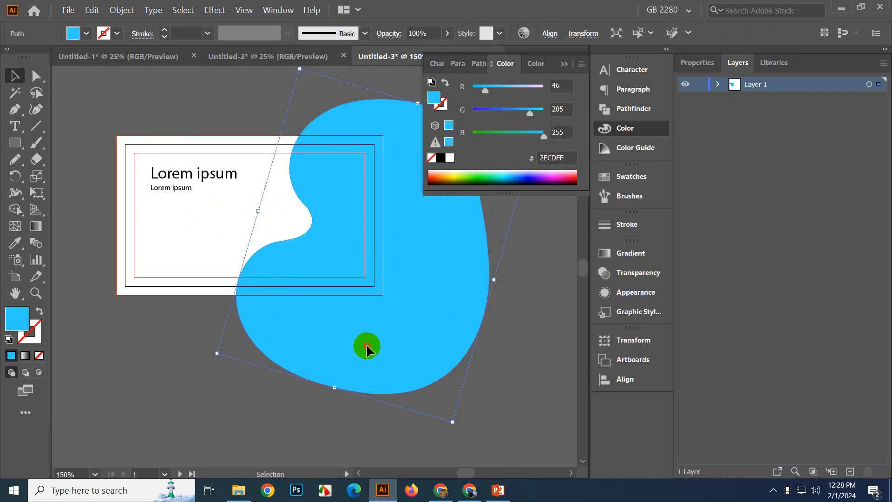
click(241, 428)
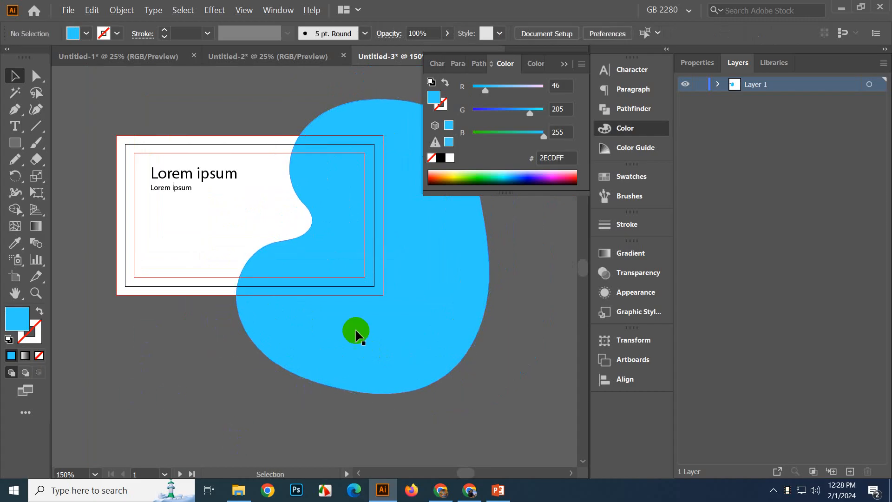
click(355, 332)
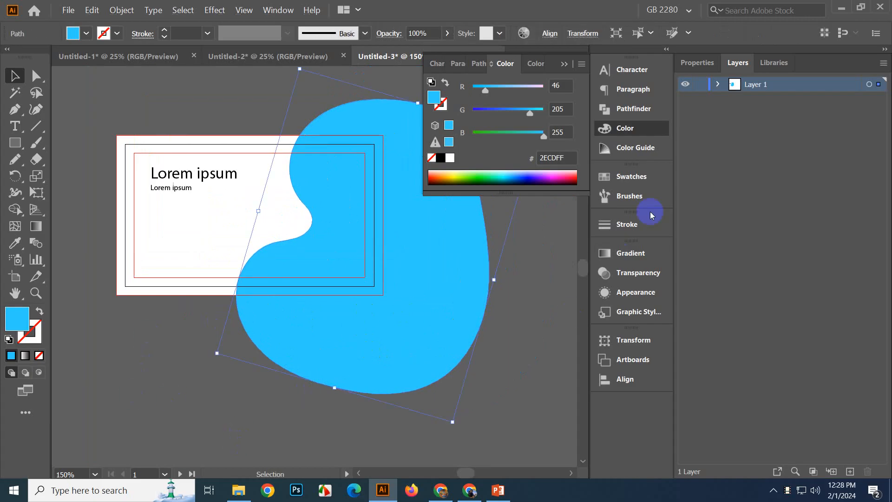
click(633, 108)
click(442, 101)
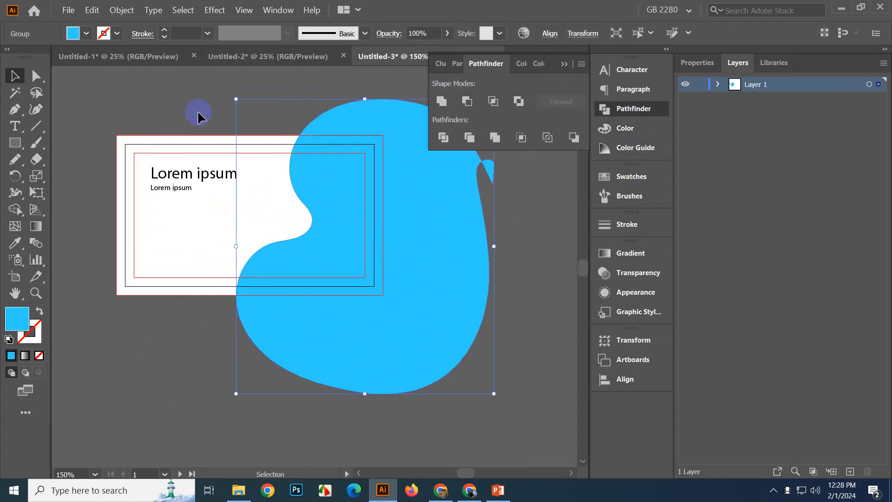
click(122, 9)
mouse_move(183, 252)
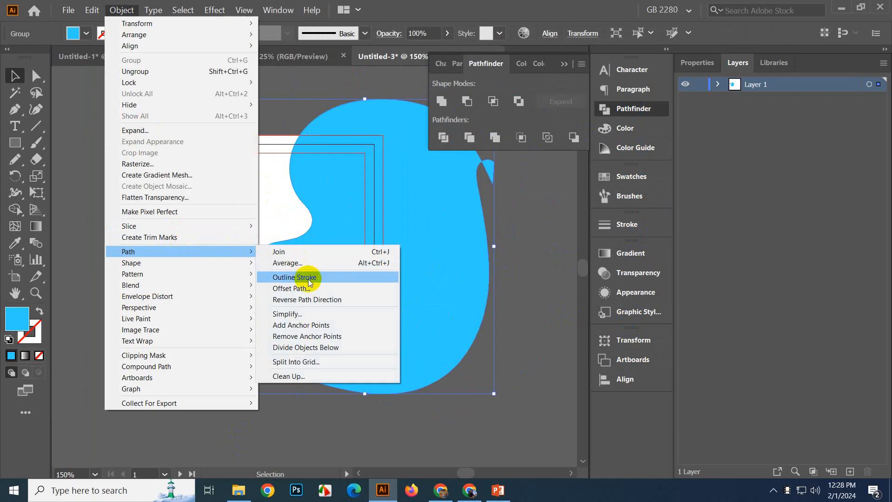
click(292, 288)
click(757, 273)
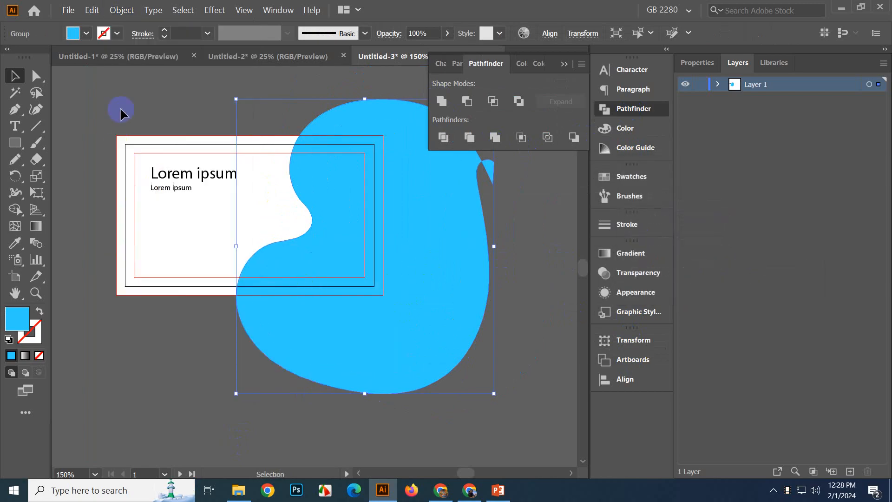
click(91, 10)
mouse_move(122, 10)
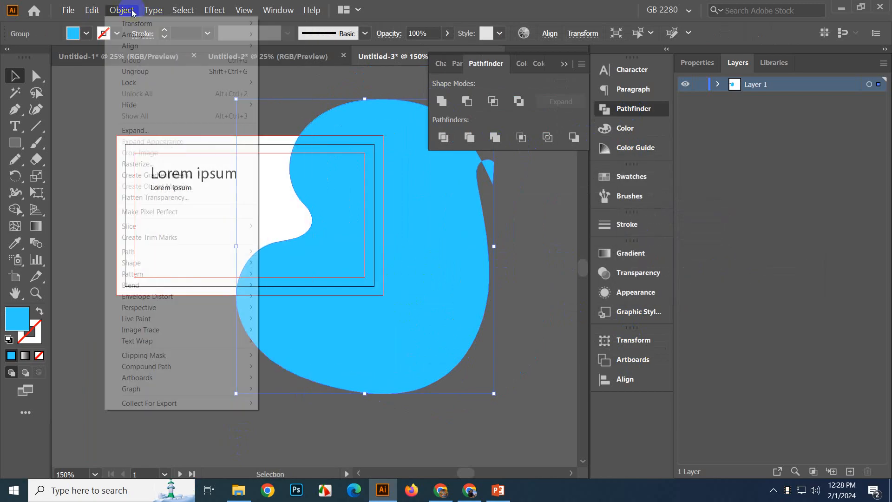
mouse_move(202, 252)
click(321, 288)
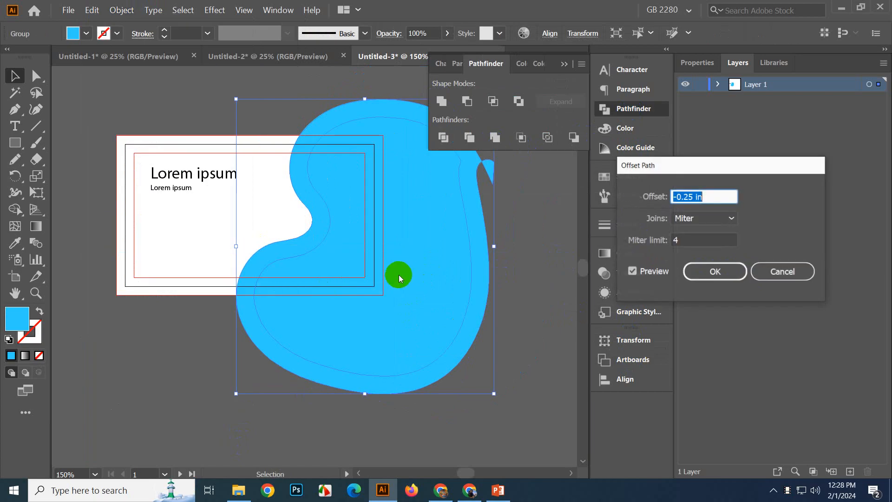
text(0.125)
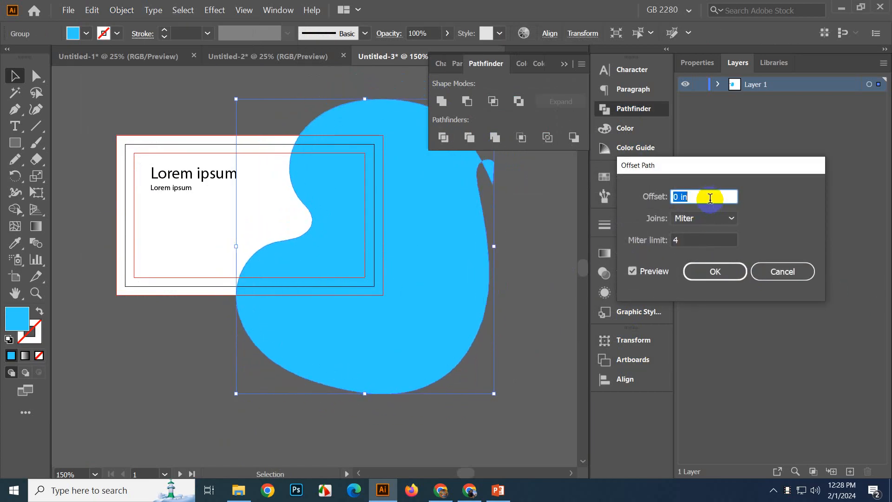
click(781, 272)
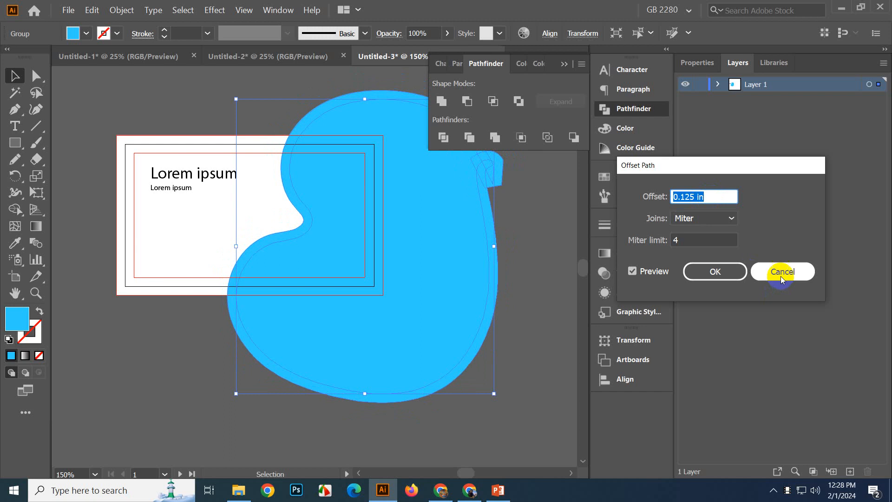
- Show the rulers and change the document's ruler units to pixels
key(ctrl+t)
key(ctrl+r)
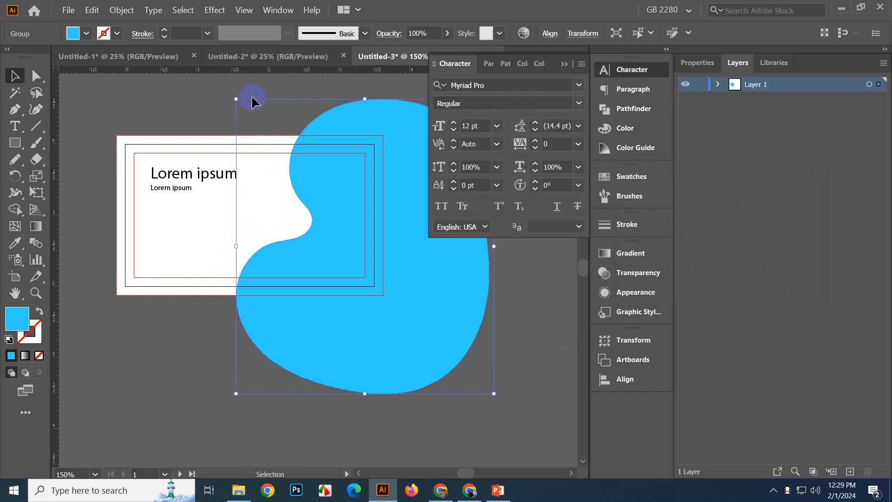
right_click(292, 70)
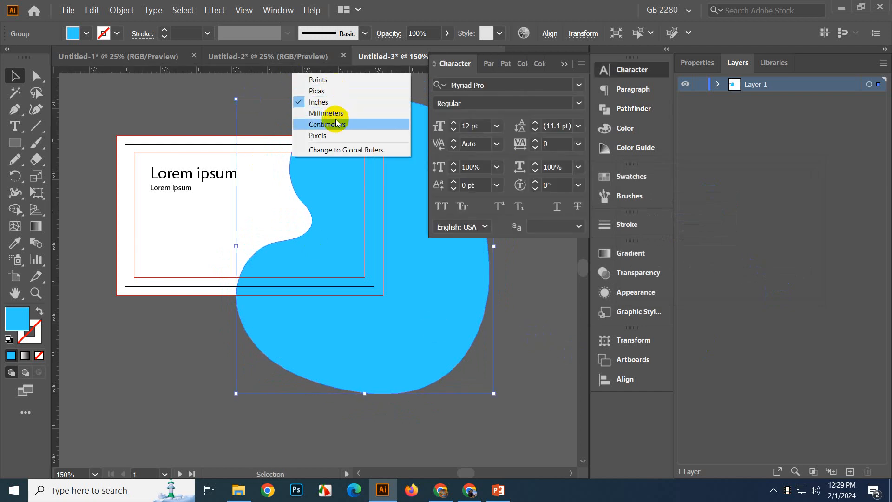
click(321, 135)
- Offset the blue blob's path outward by 6 px with mitered joins
click(122, 10)
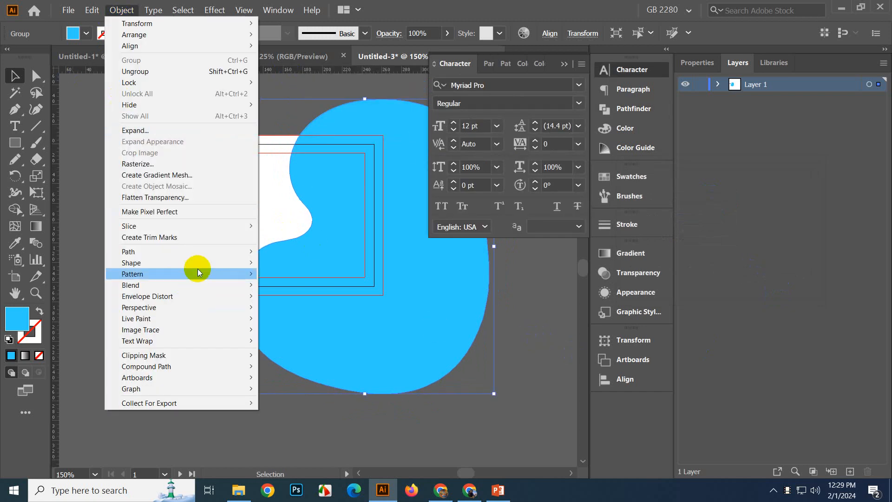
mouse_move(235, 252)
click(325, 289)
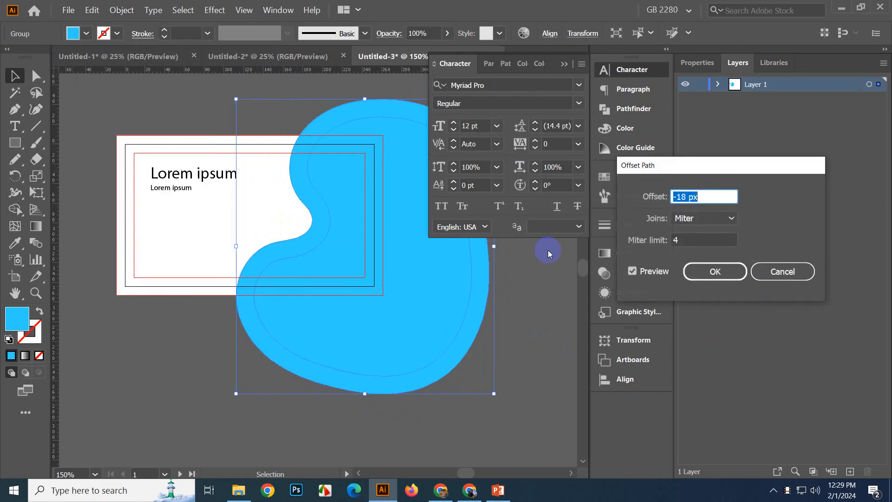
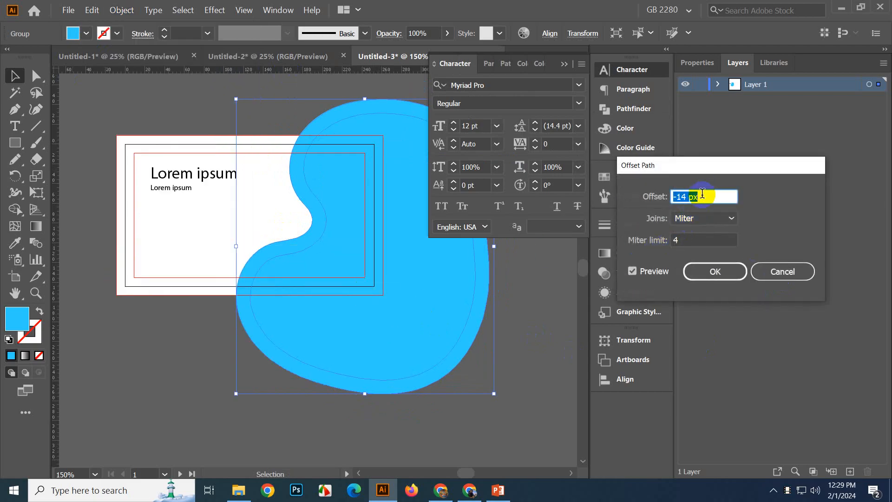
key(Up)
key(Up)
key(Up)
key(Up)
key(Up)
key(Up)
key(Up)
key(Up)
key(Up)
key(Up)
key(Up)
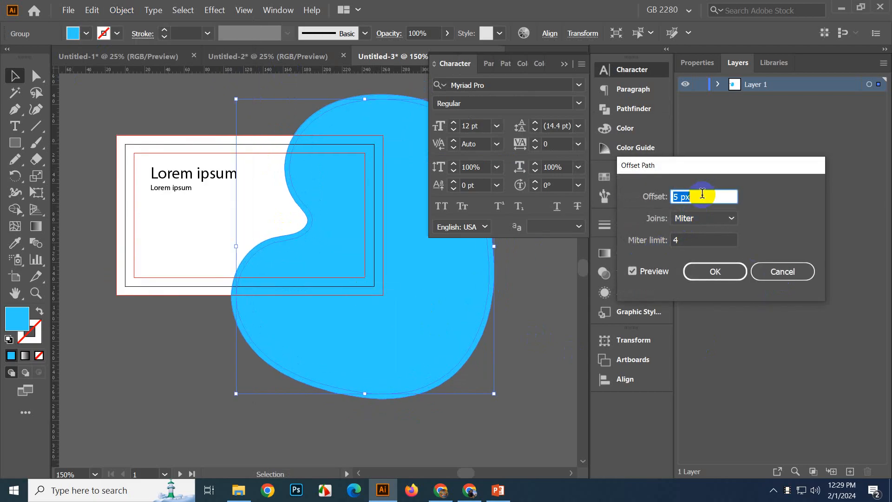
key(Down)
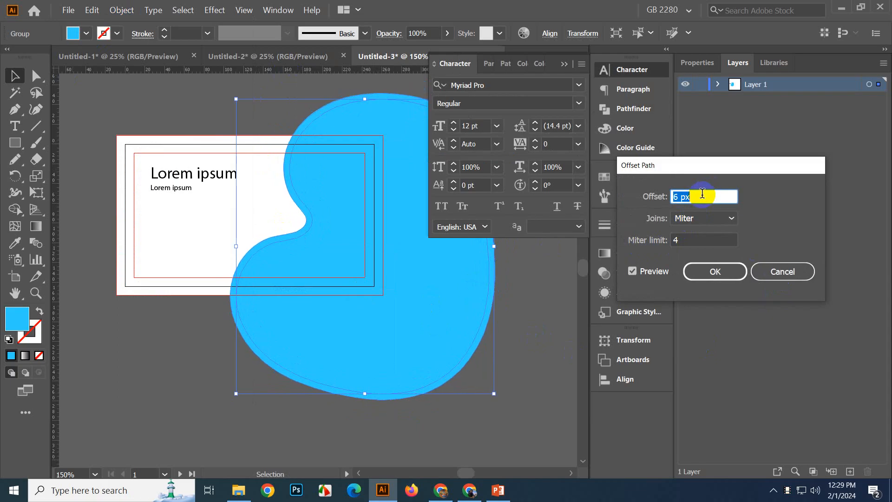
click(718, 276)
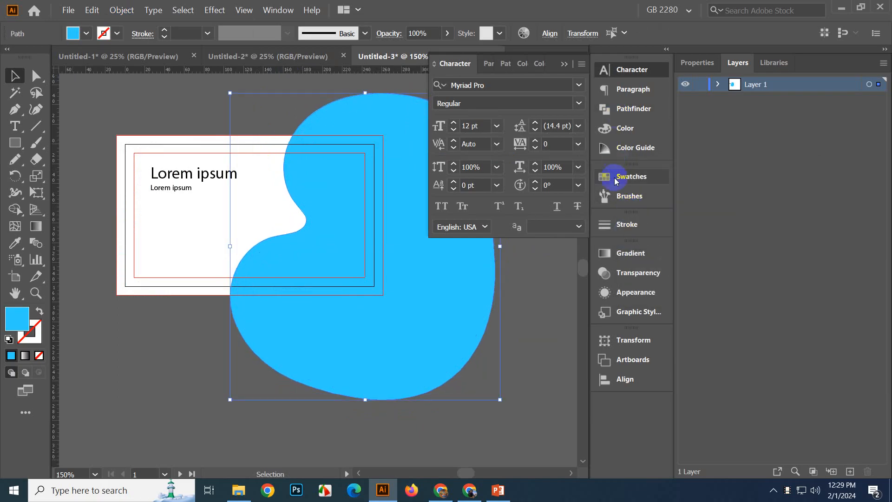
- Fill the offset shape with white so it forms a border around the blue blob
click(609, 177)
click(450, 213)
click(525, 97)
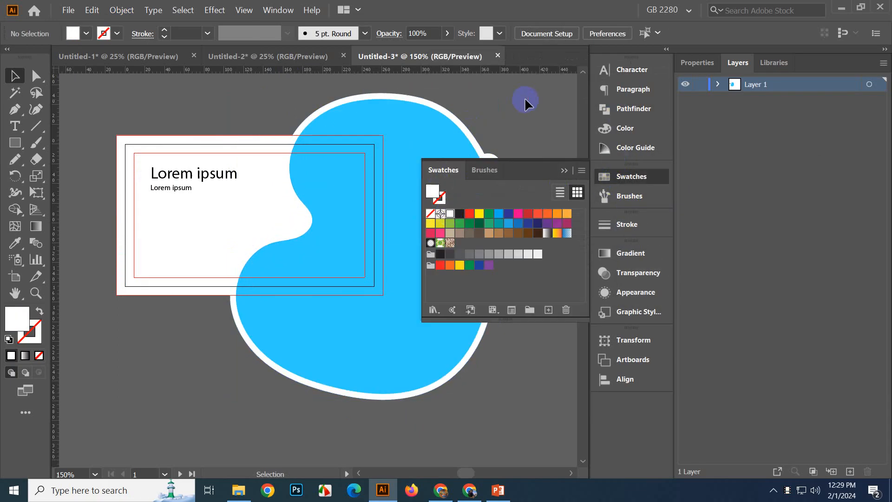
- Ungroup the blue blob and place a copy of it in front, shifted slightly to the left
key(ctrl+minus)
drag(344, 263, 321, 312)
click(318, 275)
key(ctrl+z)
right_click(343, 278)
click(381, 362)
click(339, 413)
click(311, 305)
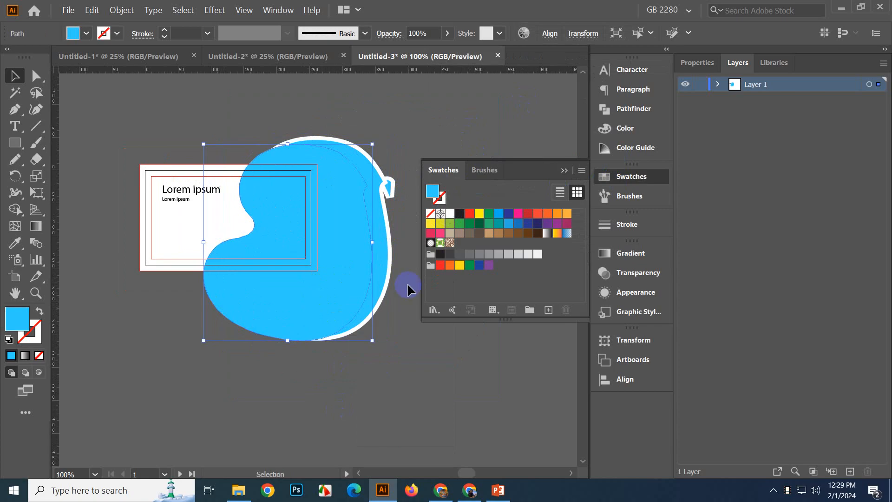
- Fill the shifted copy with dark gray and send it behind the white-bordered blue blob
click(460, 254)
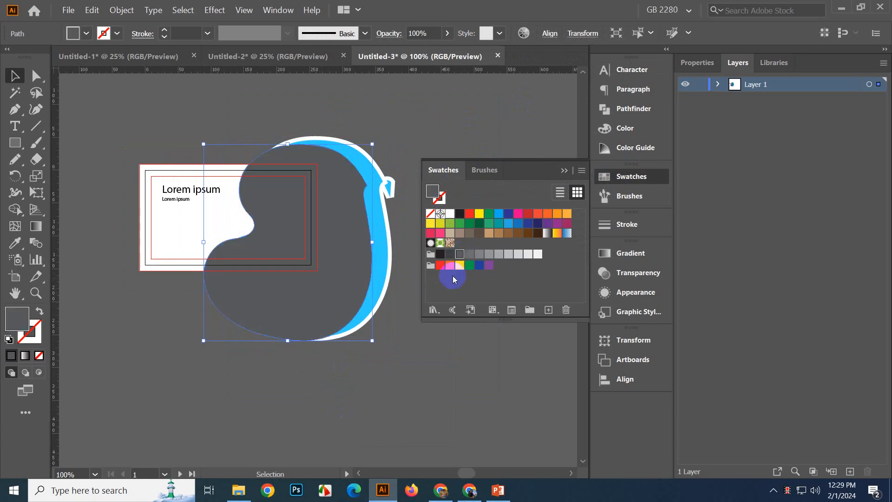
key(ctrl+bracketleft)
key(v)
click(439, 353)
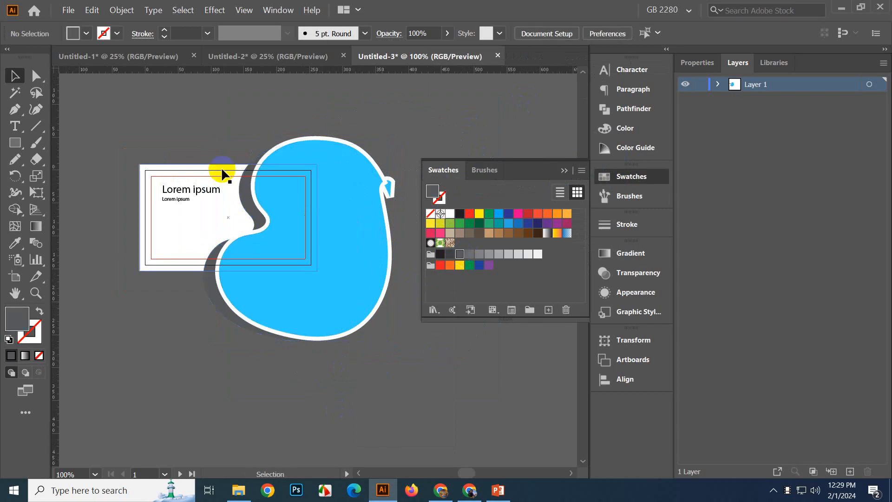
- Preview the card design in Presentation Mode and return to the normal editing view
click(244, 10)
click(270, 85)
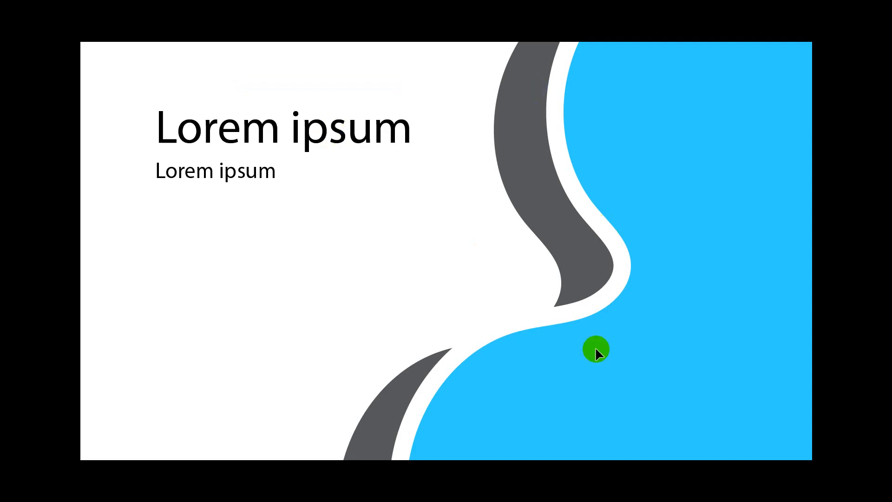
key(Escape)
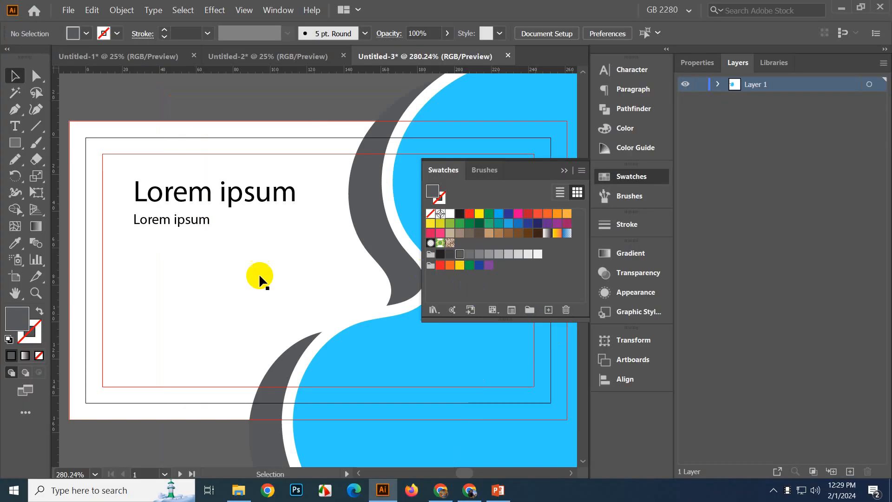
scroll(259, 274, down, 3)
drag(295, 161, 273, 161)
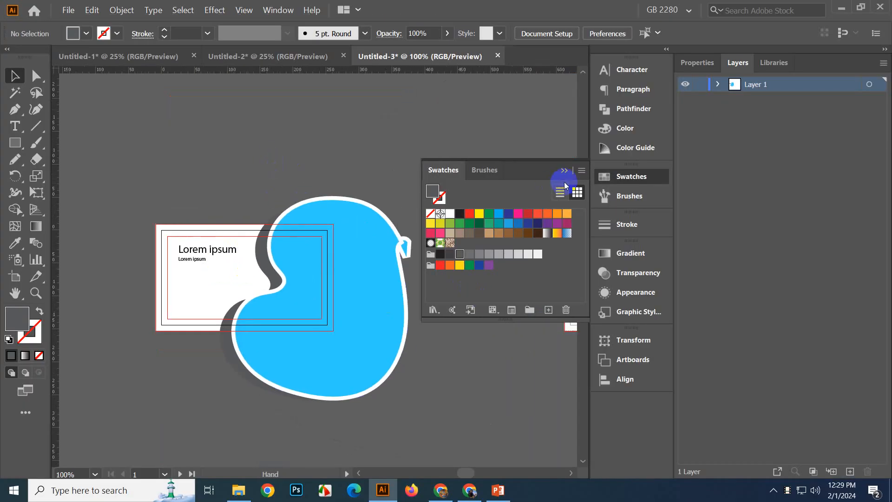
- Lock the white background group of the business card
click(564, 171)
click(301, 320)
click(274, 168)
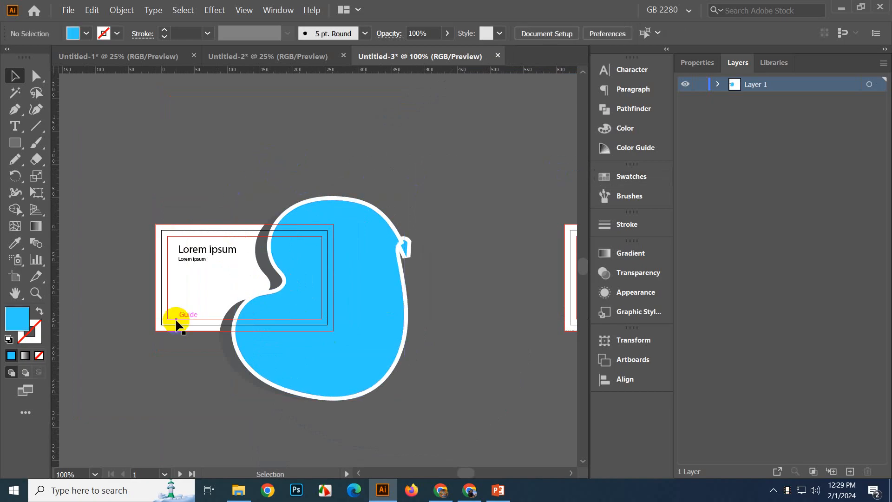
click(175, 319)
click(210, 372)
click(206, 307)
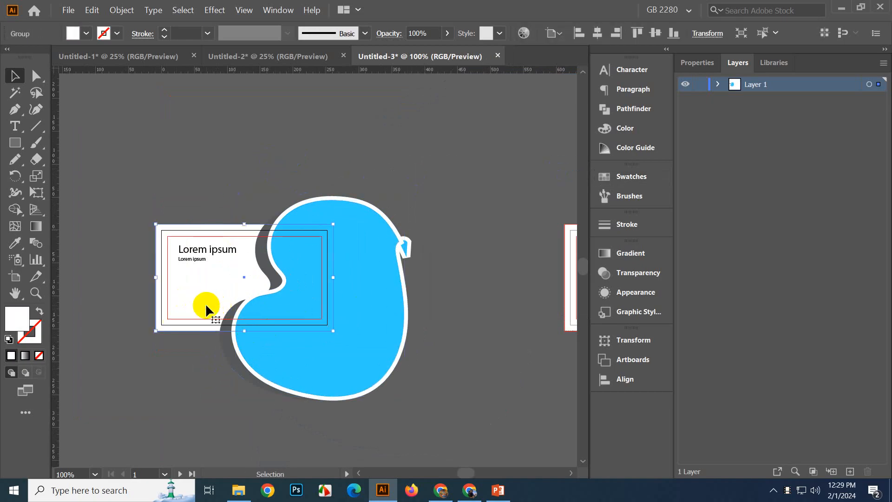
key(ctrl+2)
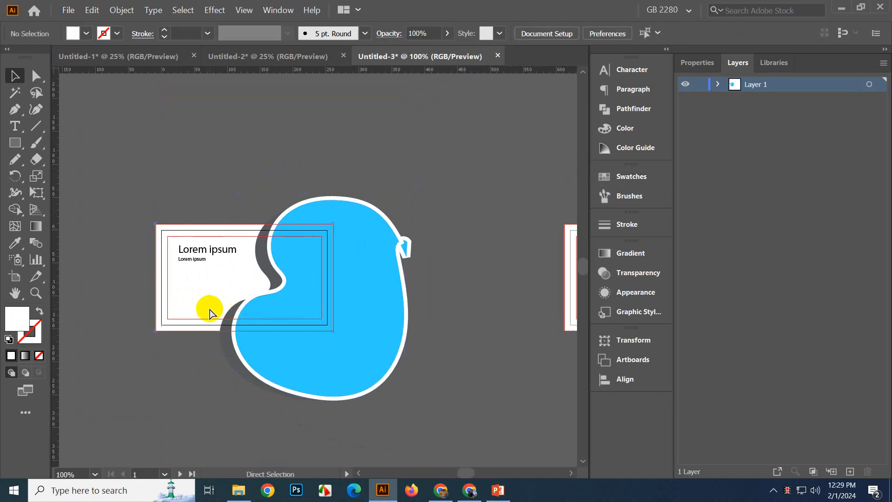
- Delete the small stray blue path at the upper right edge of the blue blob using its entry in Layer 1
ctrl+click(394, 403)
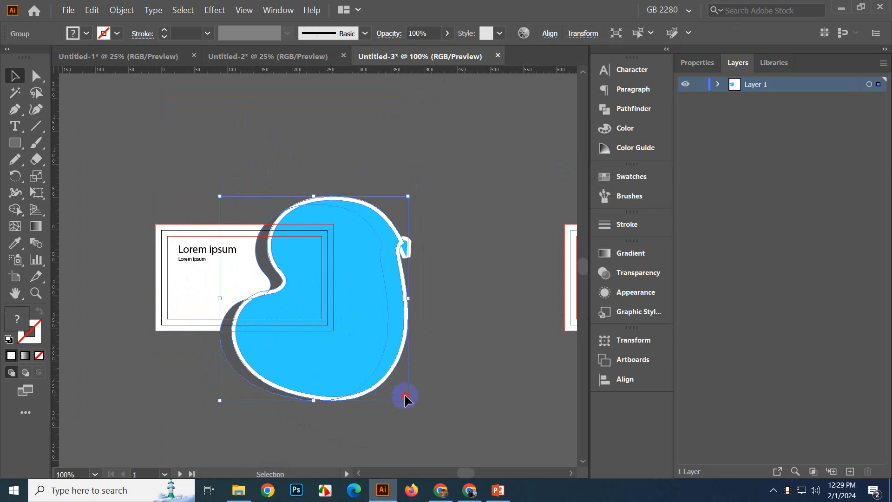
click(404, 397)
click(717, 84)
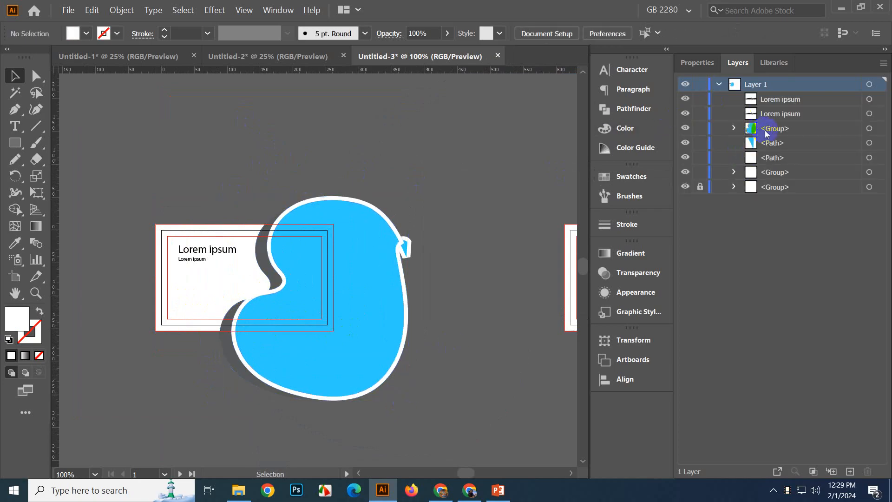
click(772, 130)
click(770, 144)
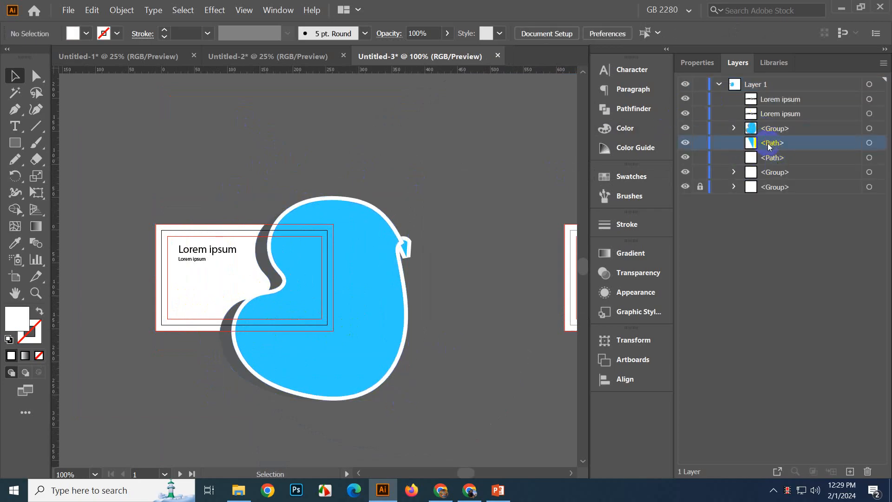
click(868, 143)
key(Delete)
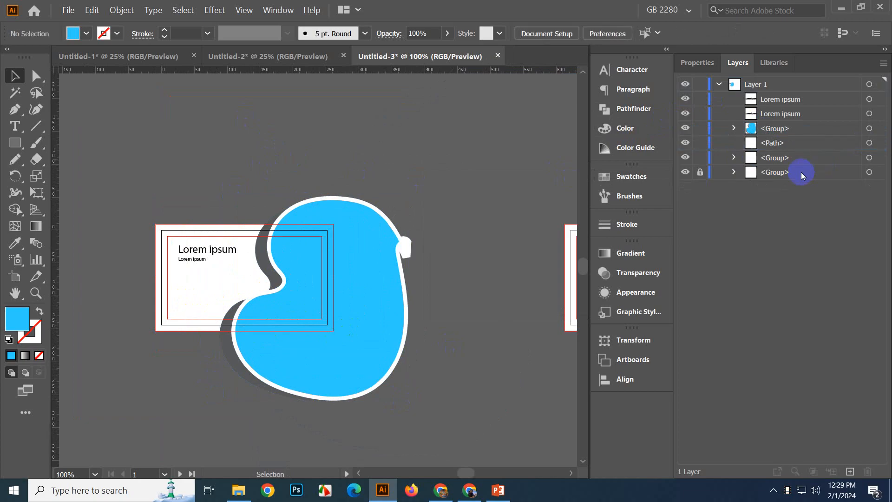
- Place the city skyline photo from Downloads over the card and send it behind all the artwork
drag(328, 260, 368, 258)
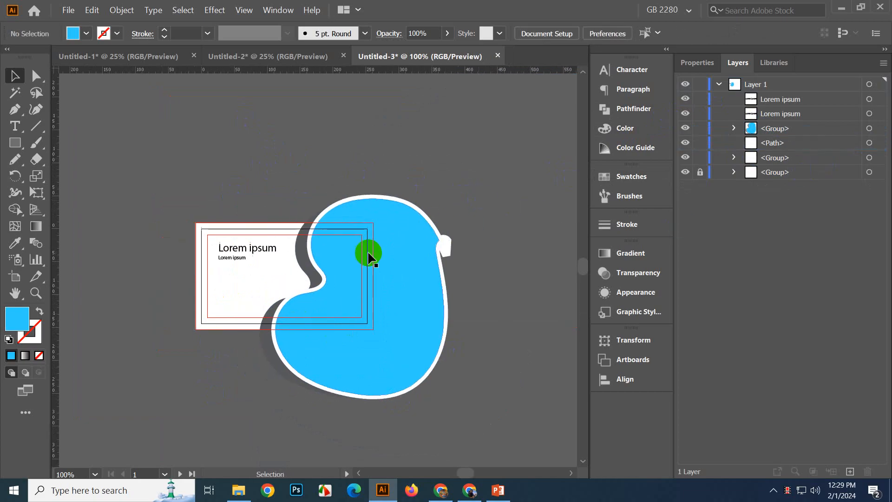
click(70, 17)
click(139, 177)
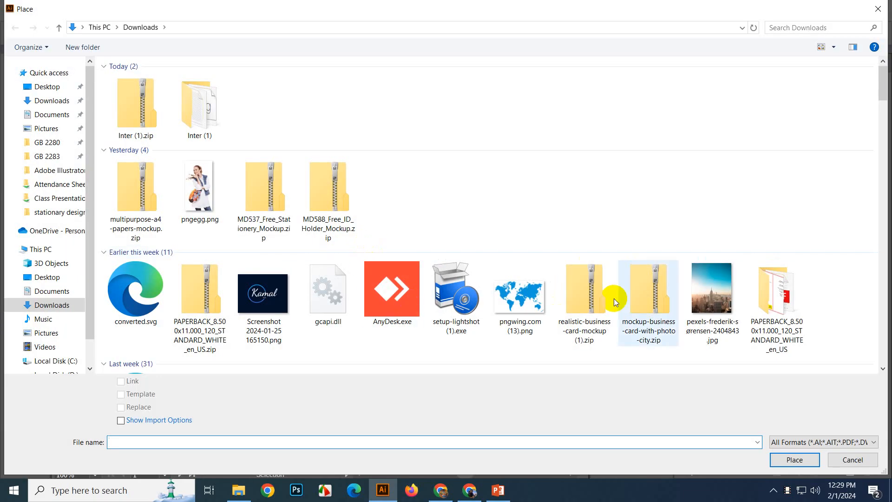
click(712, 288)
click(793, 460)
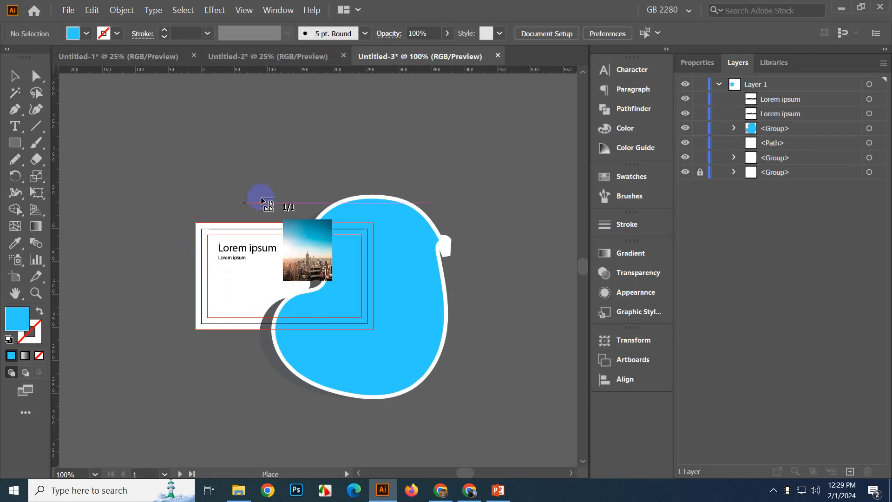
drag(275, 189, 426, 374)
mouse_move(363, 315)
mouse_down()
mouse_move(368, 319)
mouse_move(352, 280)
mouse_move(367, 301)
mouse_up()
key(ctrl+shift+bracketleft)
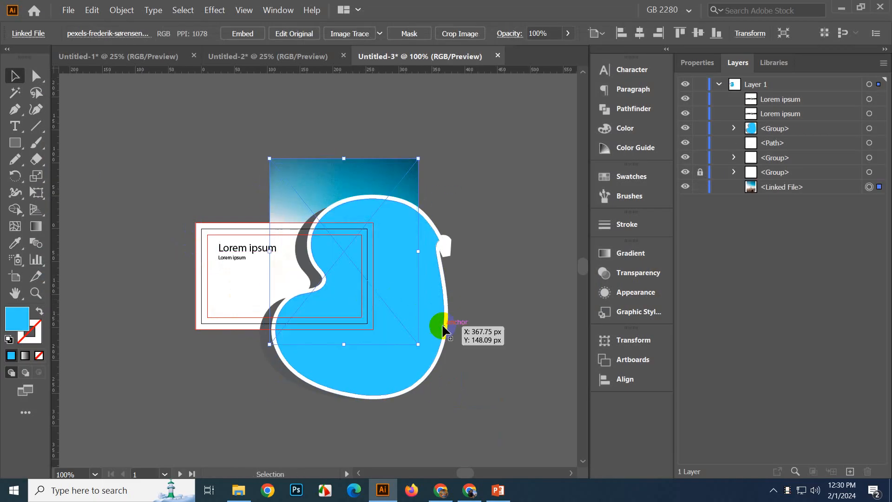
- Ungroup the layered blob and make a clipping mask of the city photo with the blue shape
click(406, 303)
right_click(409, 298)
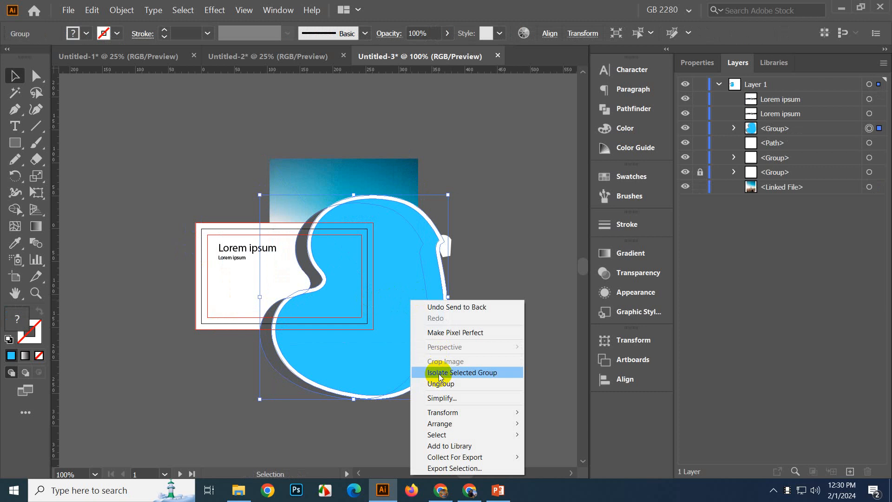
click(439, 385)
click(415, 301)
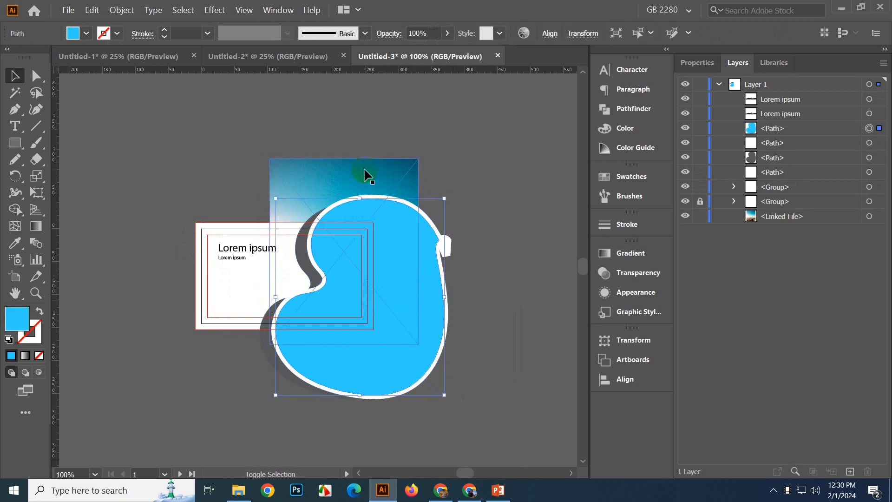
shift+click(364, 169)
key(ctrl+7)
click(380, 134)
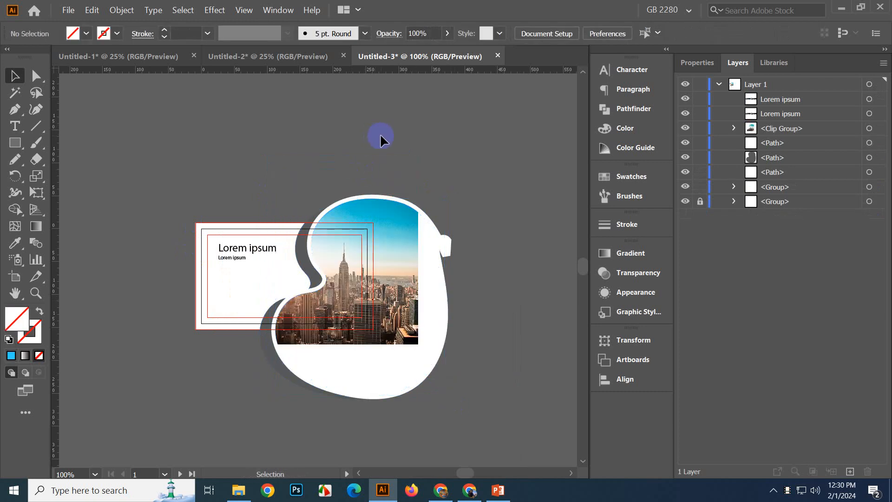
- Examine how the clipped photo, white border and dark gray shape line up on the card
scroll(377, 141, up, 2)
drag(286, 274, 401, 101)
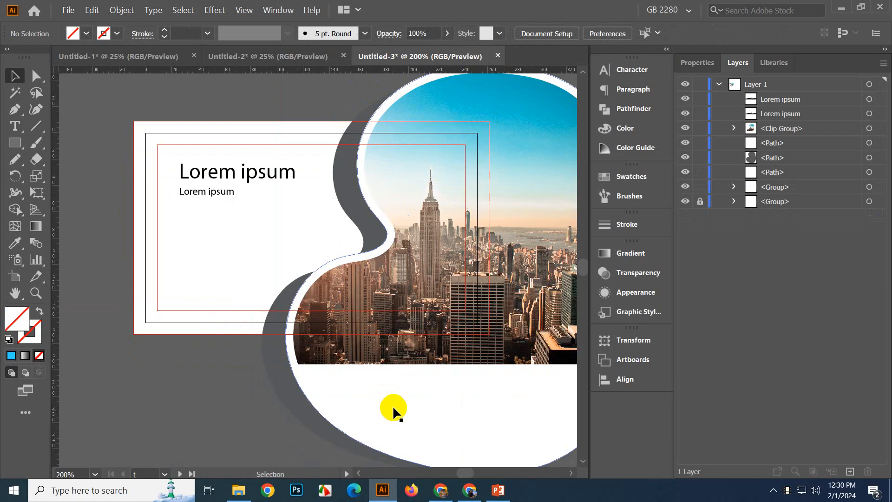
drag(179, 243, 198, 300)
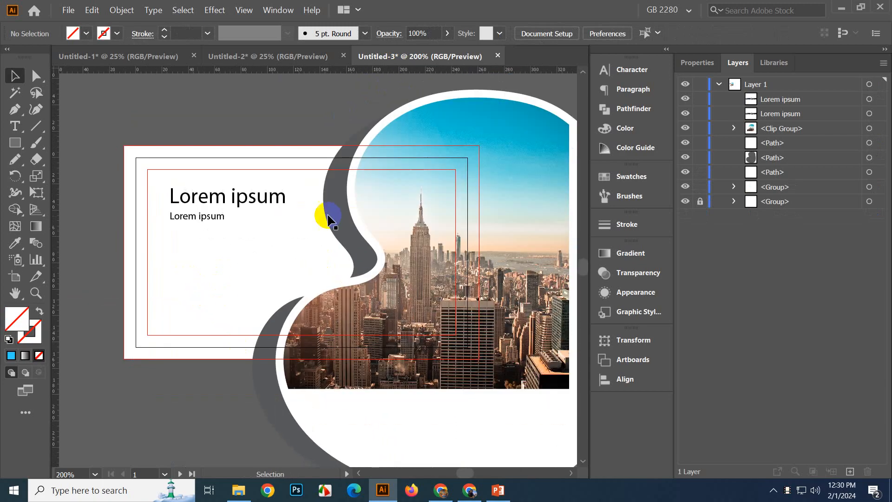
scroll(319, 207, down, 1)
drag(427, 256, 400, 278)
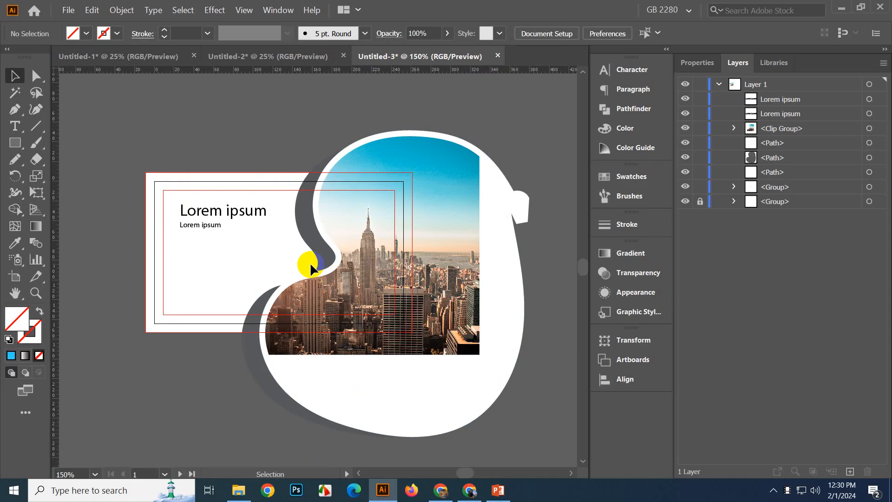
scroll(281, 267, down, 2)
scroll(288, 269, up, 3)
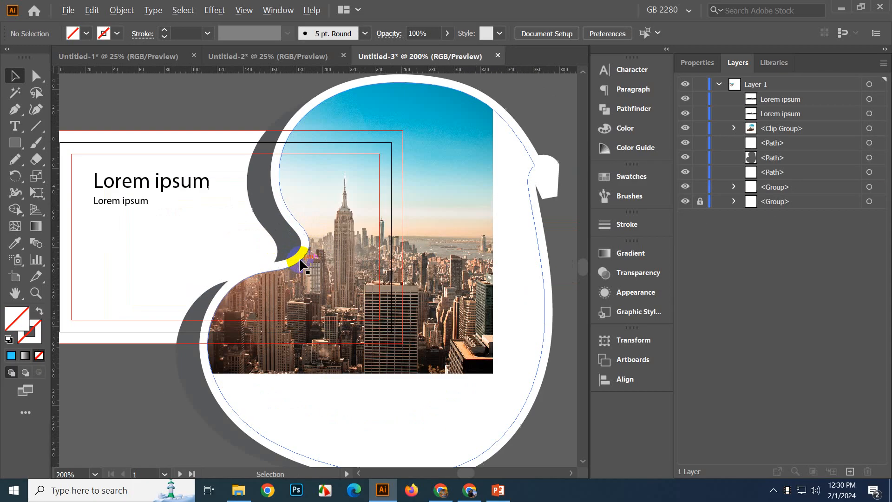
scroll(394, 187, down, 2)
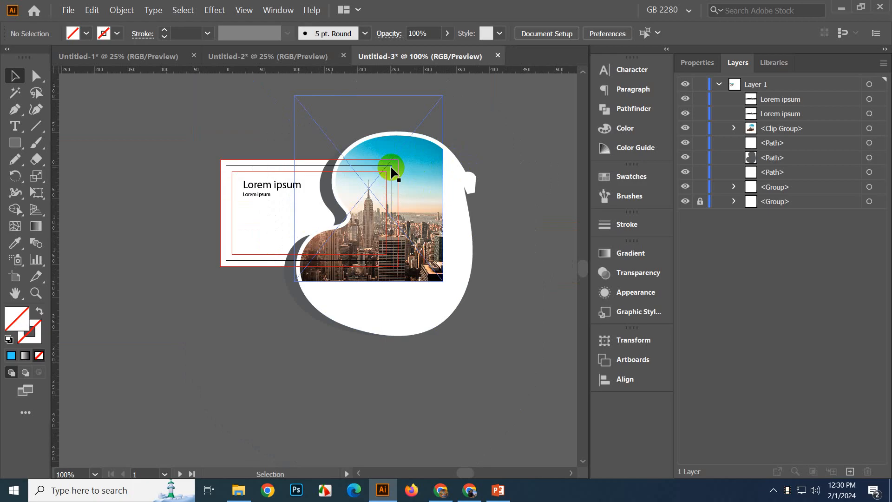
scroll(391, 173, down, 1)
- Move the clipped city photo away from the card and undo that move
drag(391, 221, 519, 367)
click(369, 374)
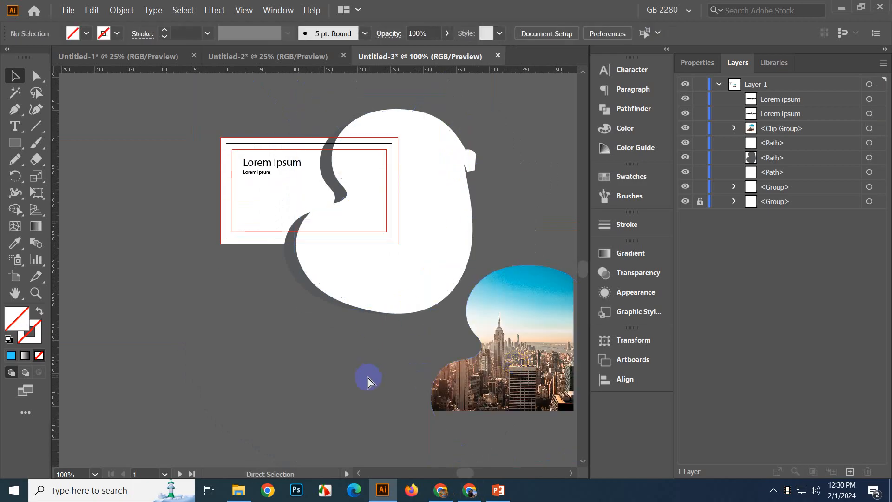
key(ctrl+z)
click(368, 376)
scroll(367, 375, up, 1)
scroll(355, 390, up, 5)
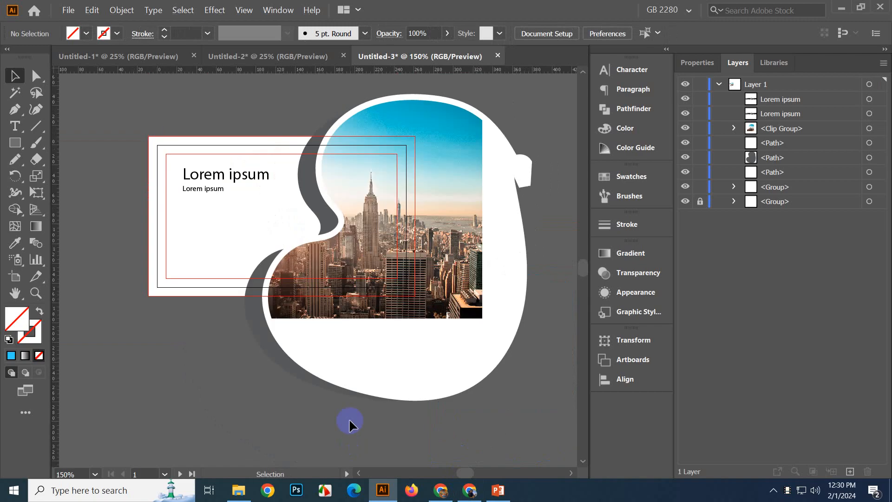
- Move the dark gray shape well below the card and undo that move
scroll(334, 395, down, 1)
scroll(238, 338, down, 1)
drag(289, 198, 387, 368)
scroll(269, 224, down, 2)
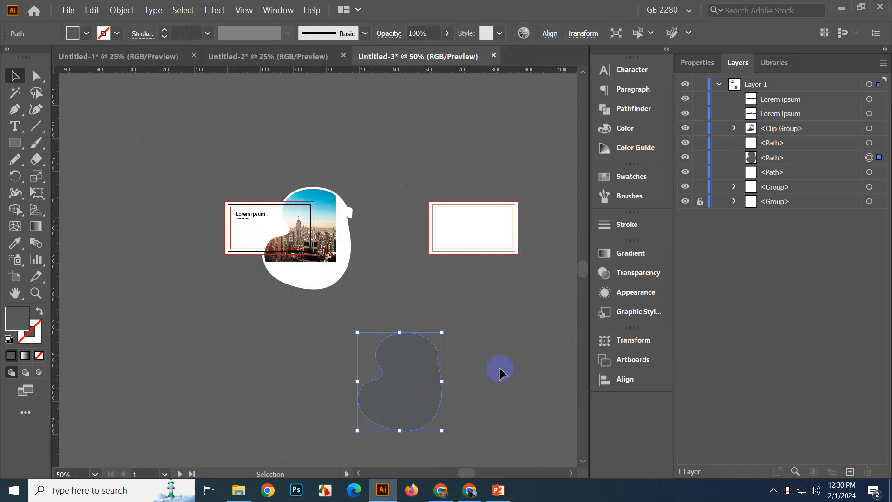
click(500, 366)
key(ctrl+z)
click(310, 351)
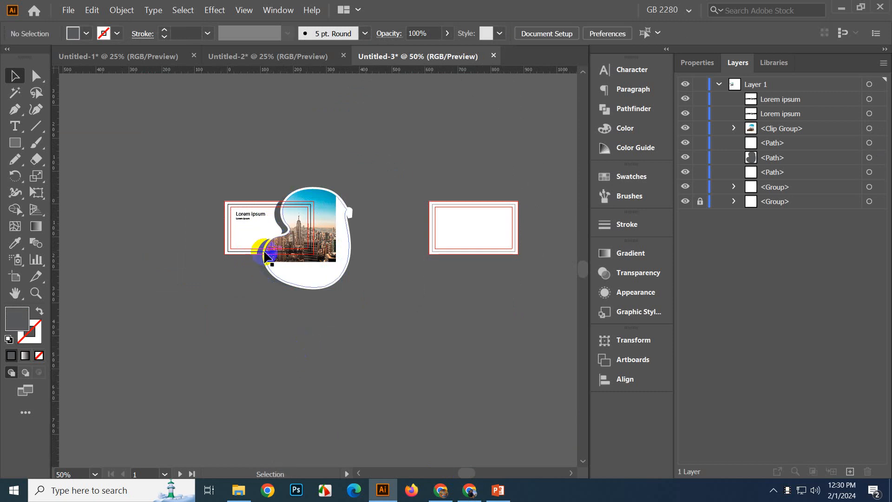
- Try shifting the dark gray shape and the white border shape further left to widen both curved bands
scroll(270, 255, up, 2)
drag(298, 238, 281, 221)
scroll(283, 225, up, 3)
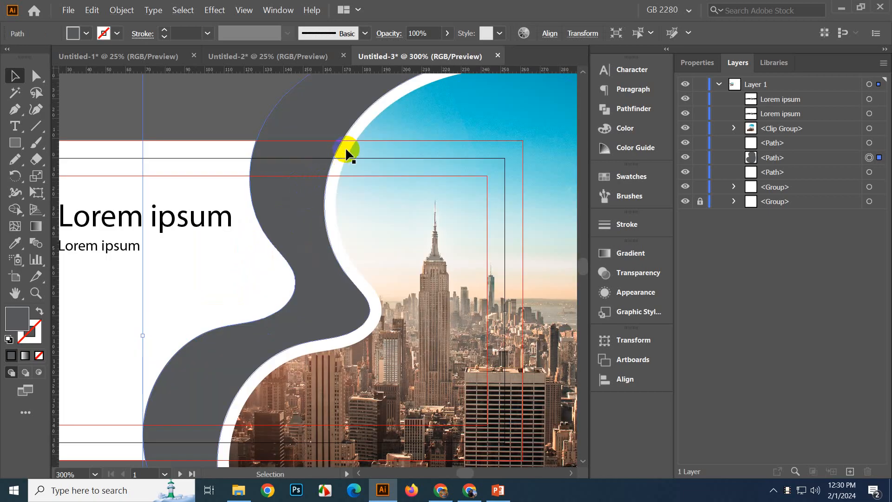
drag(351, 267, 333, 275)
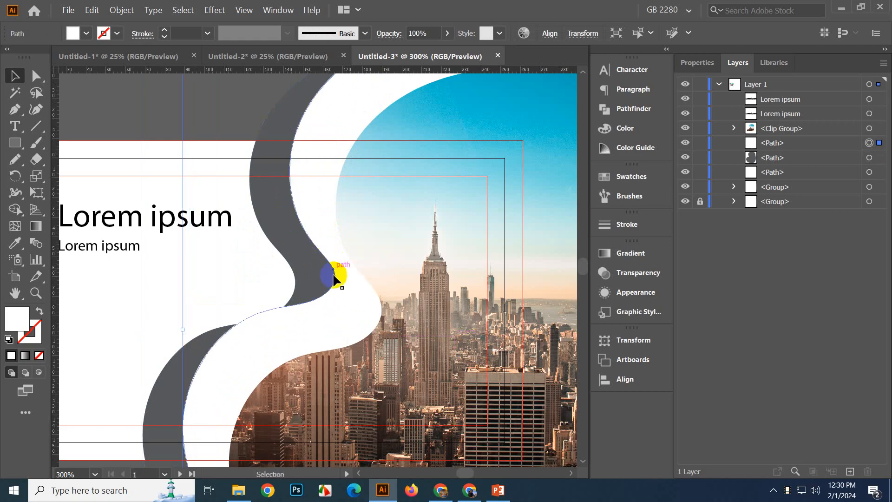
scroll(337, 305, down, 3)
click(238, 173)
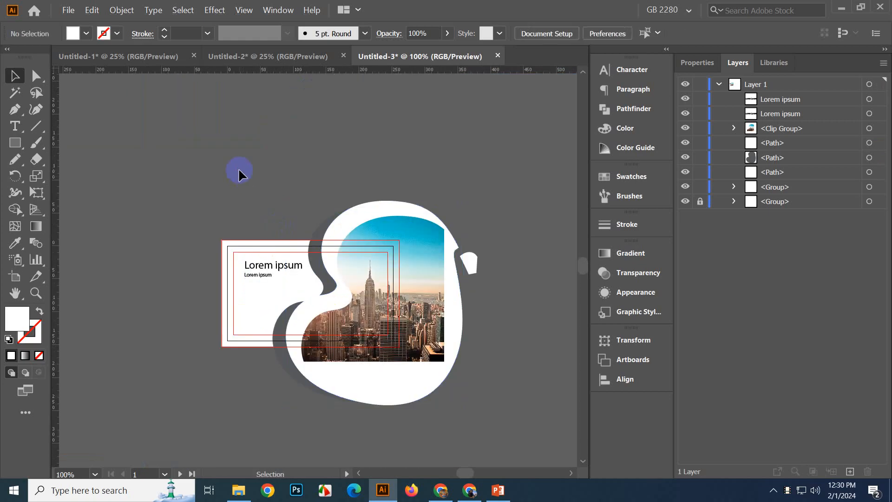
- Undo the shifts of the white border shape and the dark gray shape
key(ctrl+z)
key(ctrl+z)
key(ctrl+z)
key(ctrl+z)
key(ctrl+z)
key(ctrl+z)
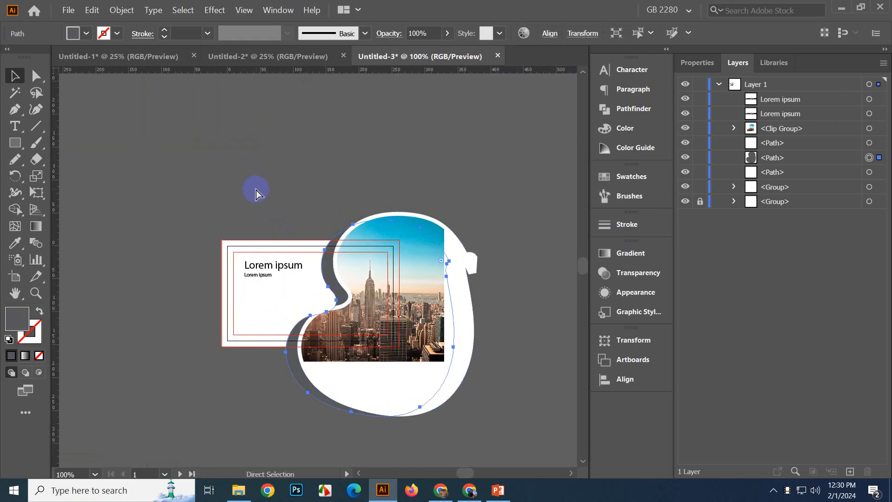
- Examine the assembled card front and the placeholder contact details in the Untitled-2 document
click(256, 190)
scroll(251, 181, down, 1)
drag(221, 177, 443, 304)
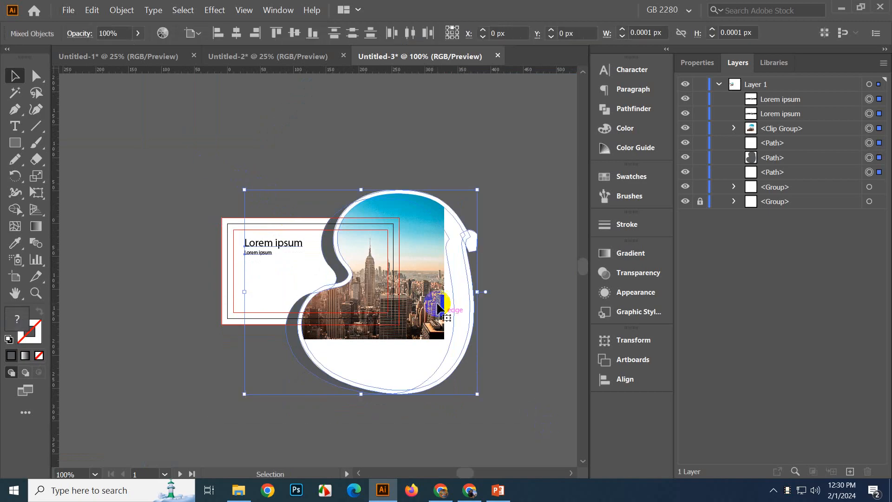
click(442, 142)
scroll(427, 140, down, 1)
drag(443, 133, 372, 199)
scroll(456, 306, down, 1)
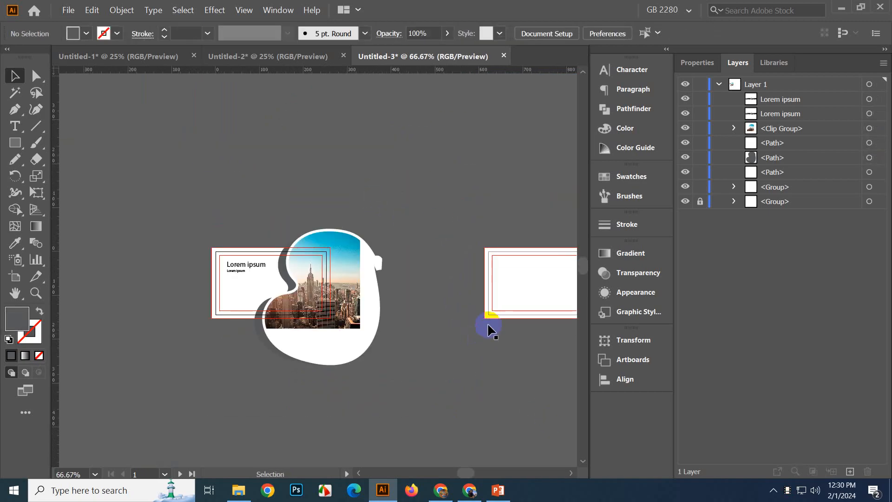
scroll(259, 216, up, 2)
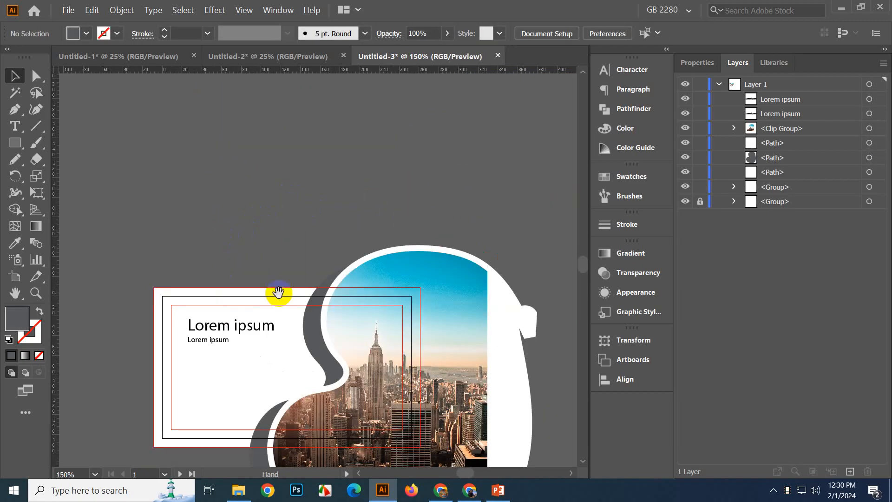
drag(278, 293, 337, 211)
click(309, 56)
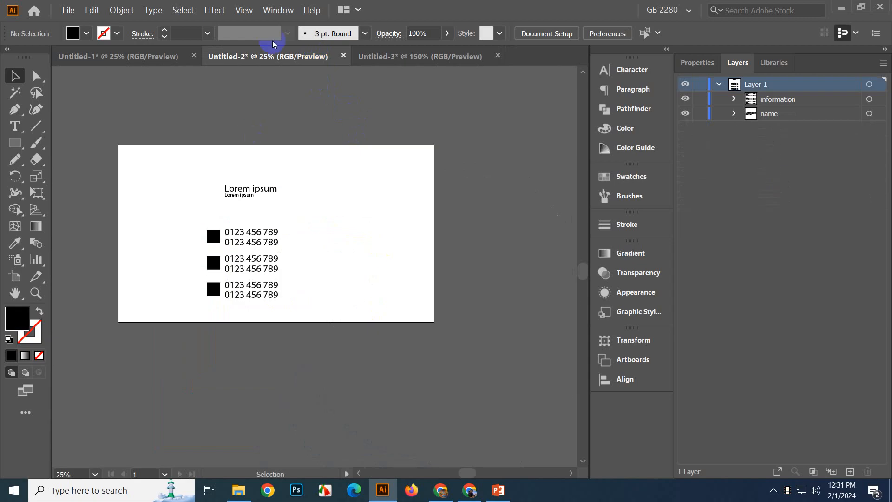
click(407, 56)
- Draw a circle with the Ellipse tool in the empty area above the card
drag(271, 104, 308, 247)
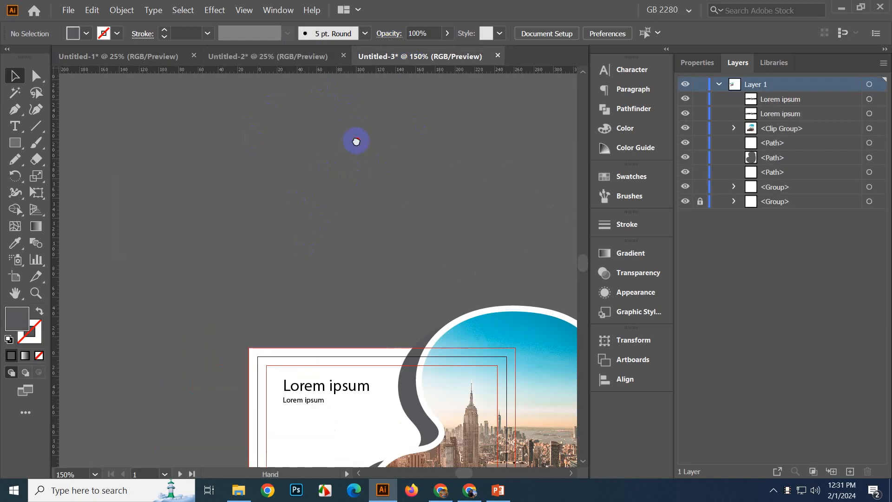
drag(356, 142, 325, 230)
drag(470, 180, 369, 186)
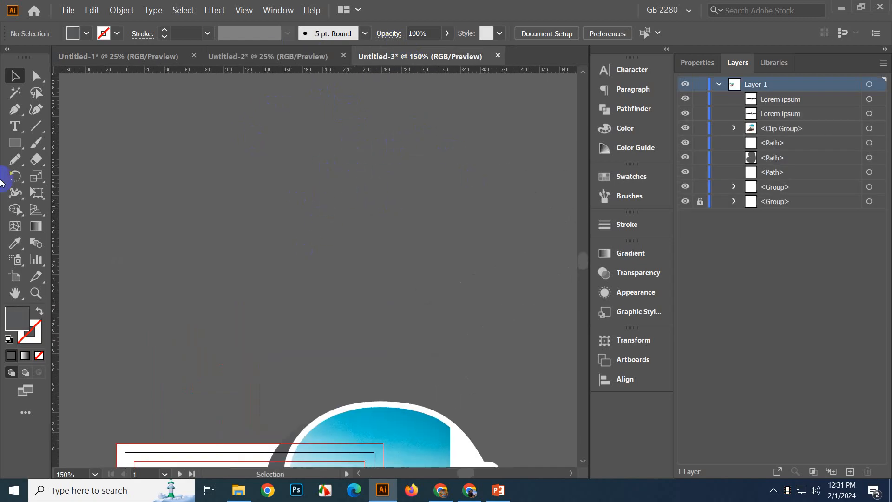
drag(15, 143, 92, 184)
drag(222, 123, 389, 274)
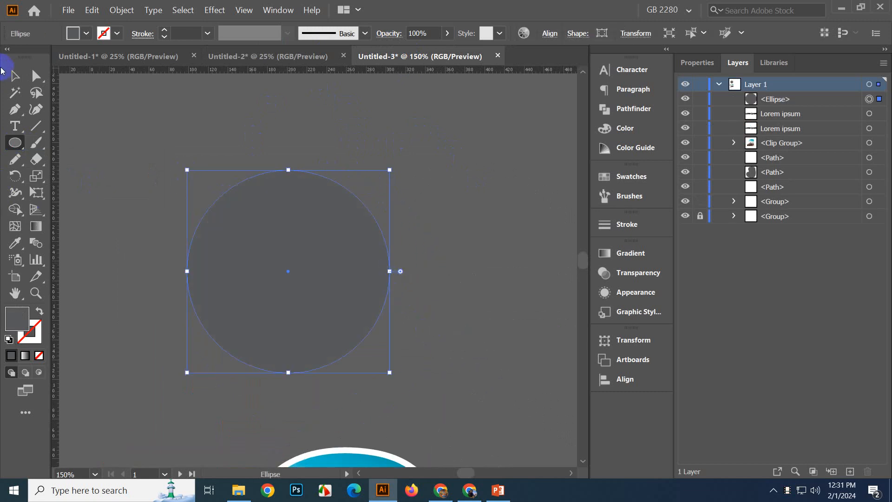
- Fill the new circle above the card with white
click(14, 76)
click(631, 176)
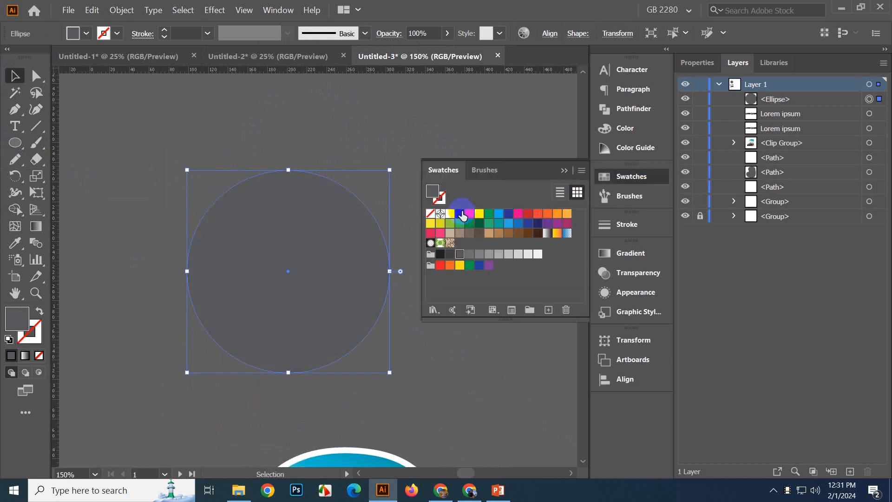
click(451, 215)
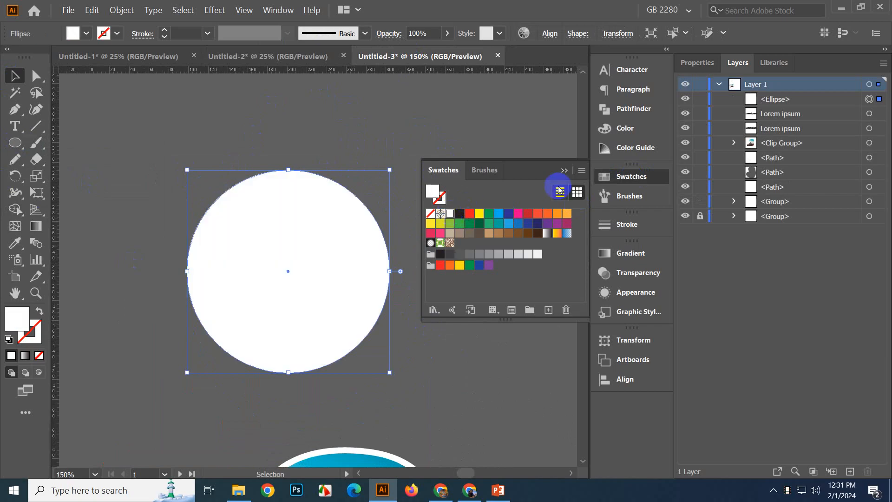
click(564, 171)
- Flatten the white circle into a wide ellipse and place a duplicate slightly offset vertically so the two overlap
drag(293, 171, 403, 218)
click(366, 278)
key(ctrl+equal)
click(410, 294)
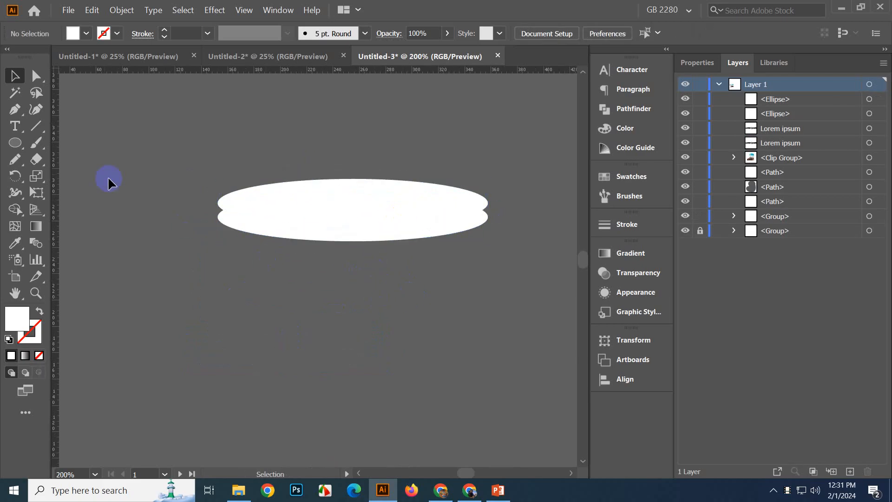
- Draw a short vertical line segment along the left edge of the two overlapping ellipses
click(45, 131)
scroll(163, 215, up, 3)
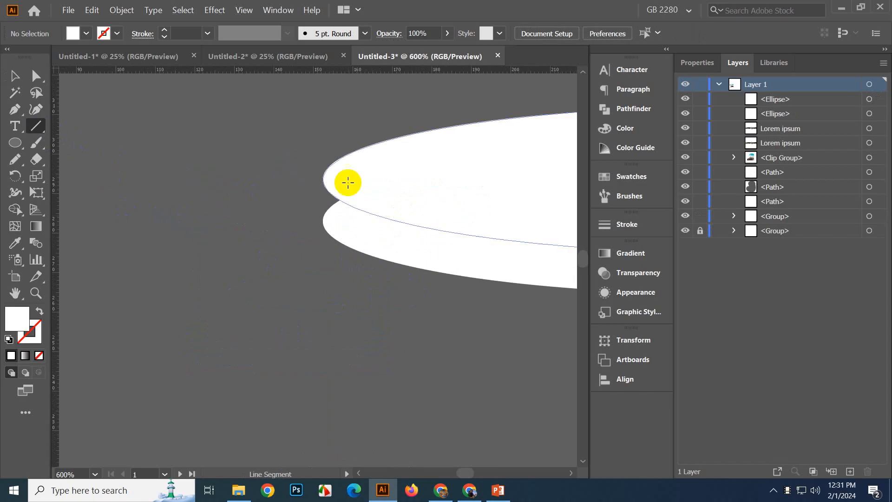
mouse_move(324, 163)
mouse_down()
mouse_move(324, 273)
mouse_move(113, 266)
mouse_move(180, 281)
mouse_up()
key(v)
scroll(225, 265, down, 3)
scroll(124, 267, up, 2)
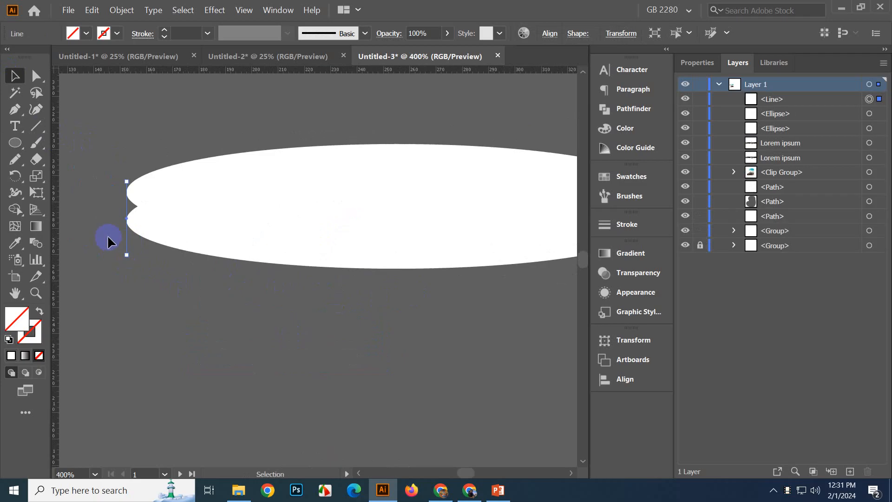
click(123, 239)
drag(130, 246, 530, 293)
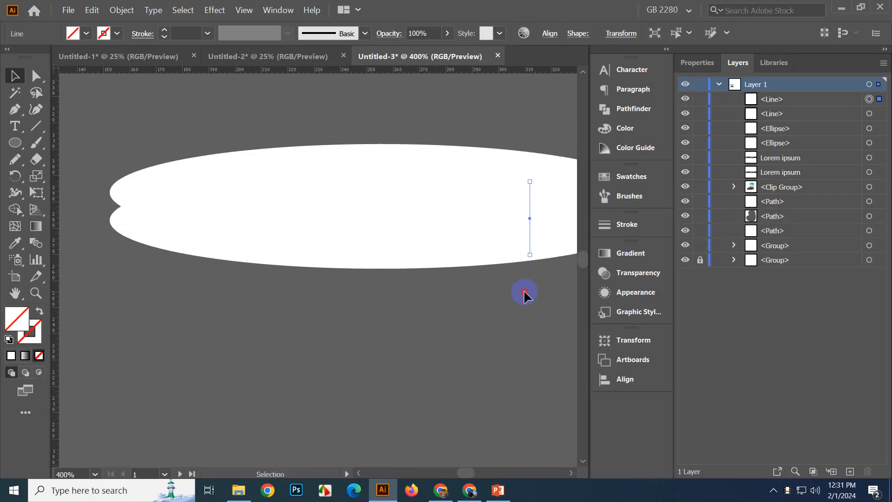
key(ctrl+z)
- Copy the vertical line to the right edge of the two ellipses
alt+scroll(66, 278, down, 2)
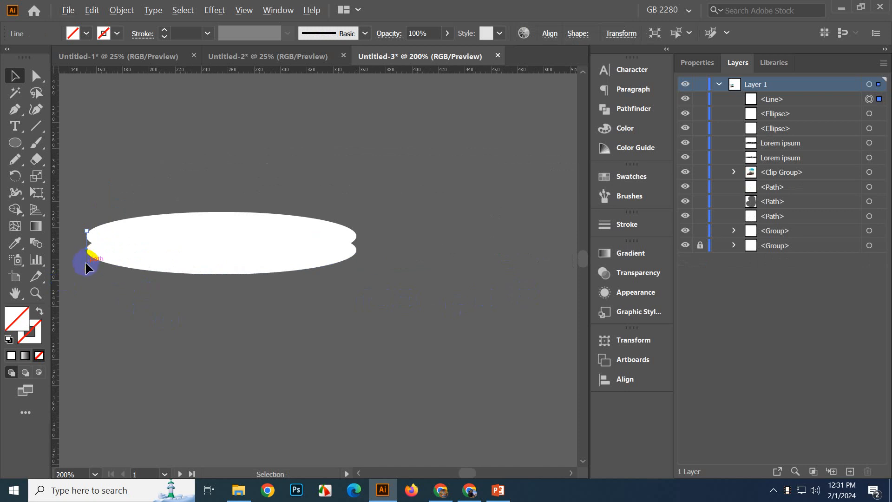
drag(85, 260, 136, 285)
drag(87, 263, 355, 279)
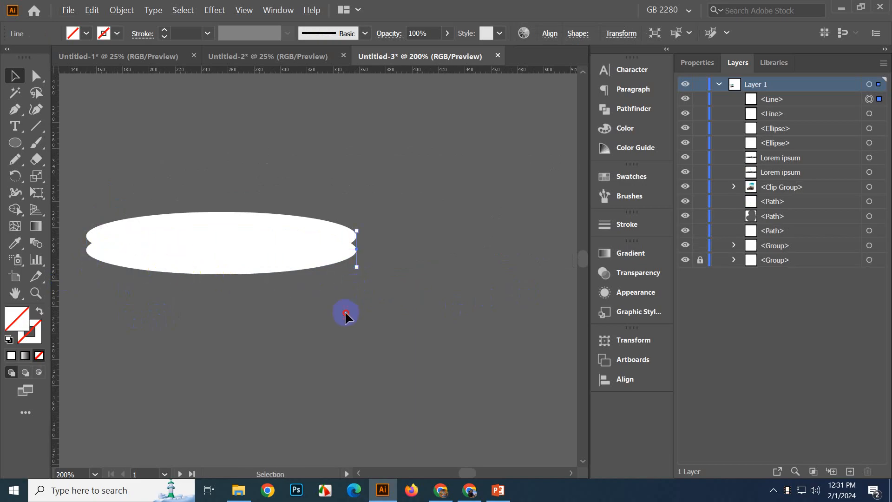
click(345, 312)
- Merge the ellipses and edge lines with Shape Builder into a disc's full elliptical top and a curved side band
drag(85, 197, 378, 322)
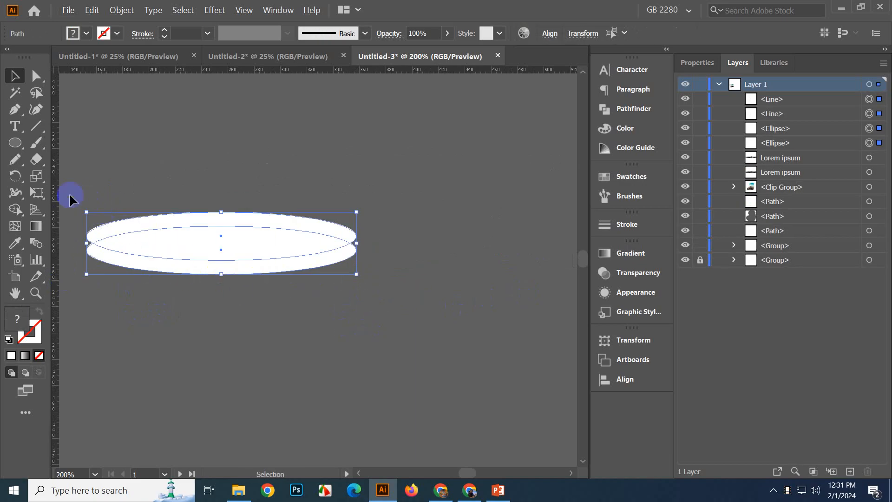
click(17, 215)
drag(95, 296, 254, 365)
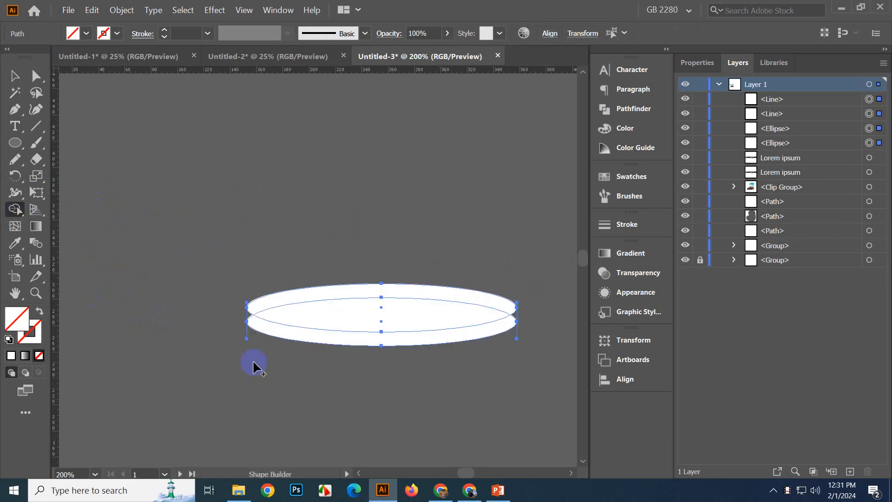
scroll(251, 344, up, 3)
drag(259, 284, 241, 268)
scroll(195, 281, down, 2)
drag(331, 335, 274, 350)
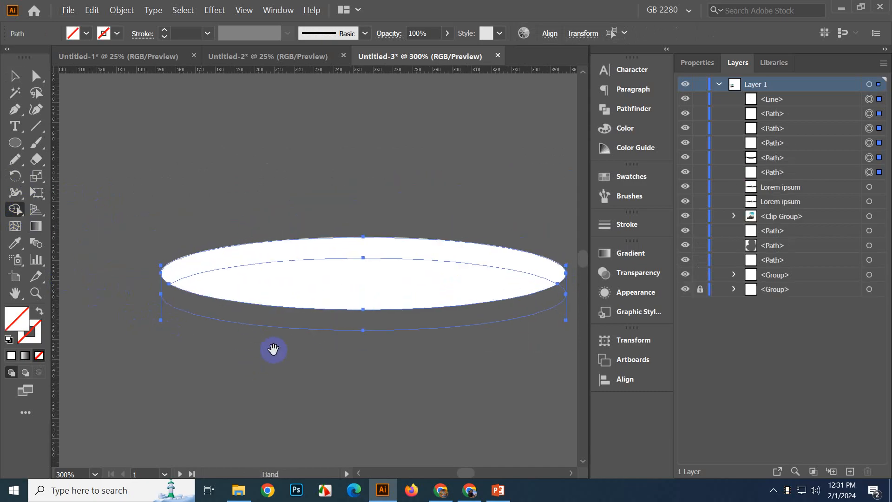
click(565, 295)
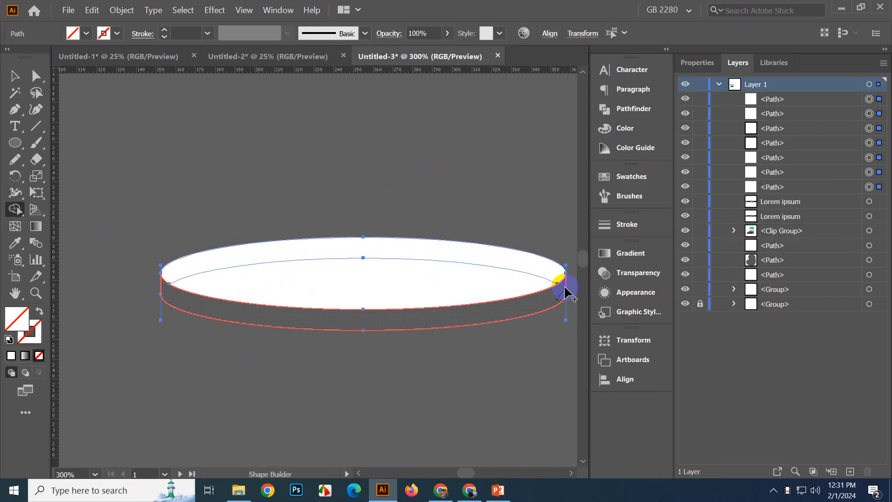
drag(504, 256, 470, 286)
click(15, 75)
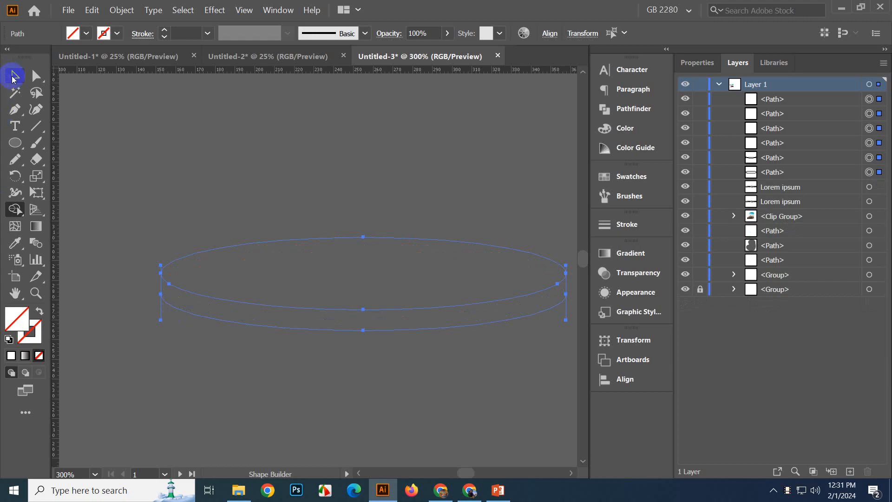
- Fill the disc's side band with light orange and its elliptical top with a deeper red-orange
click(280, 353)
drag(302, 317, 316, 326)
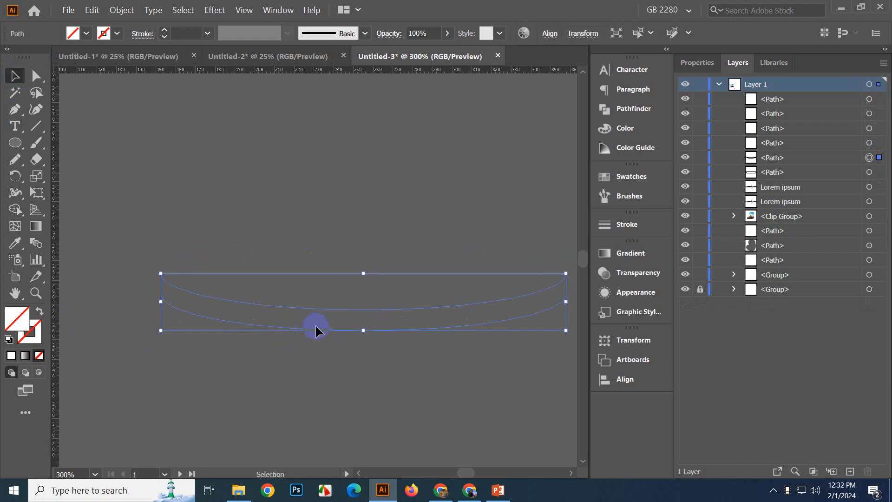
click(635, 177)
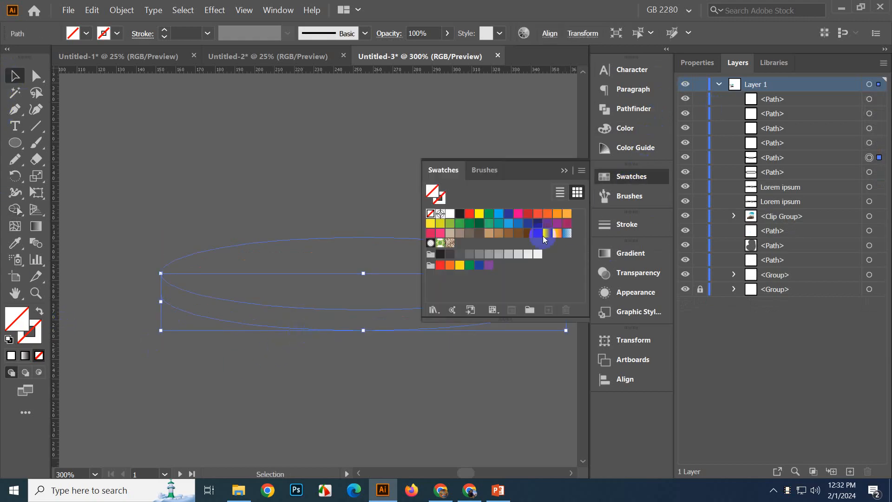
click(557, 214)
drag(311, 169, 366, 284)
click(550, 214)
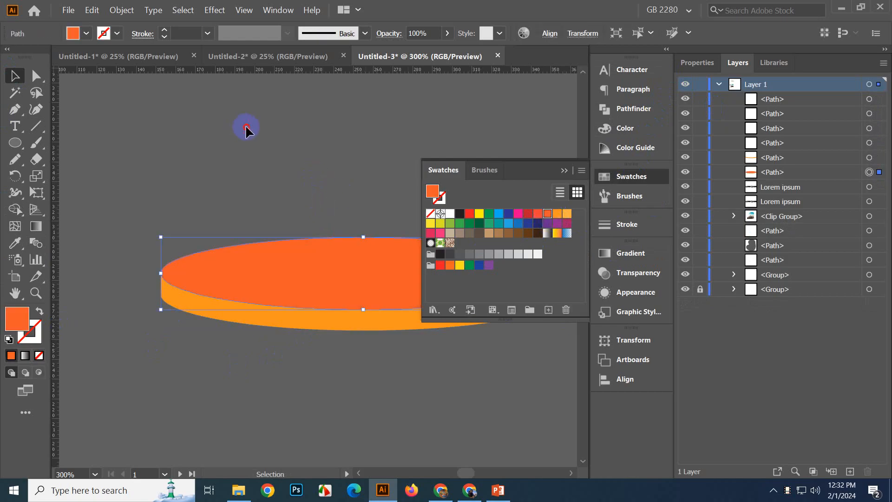
click(300, 334)
click(564, 172)
- Delete the leftover line fragments beside the right and left edges of the orange disc
drag(476, 236, 369, 213)
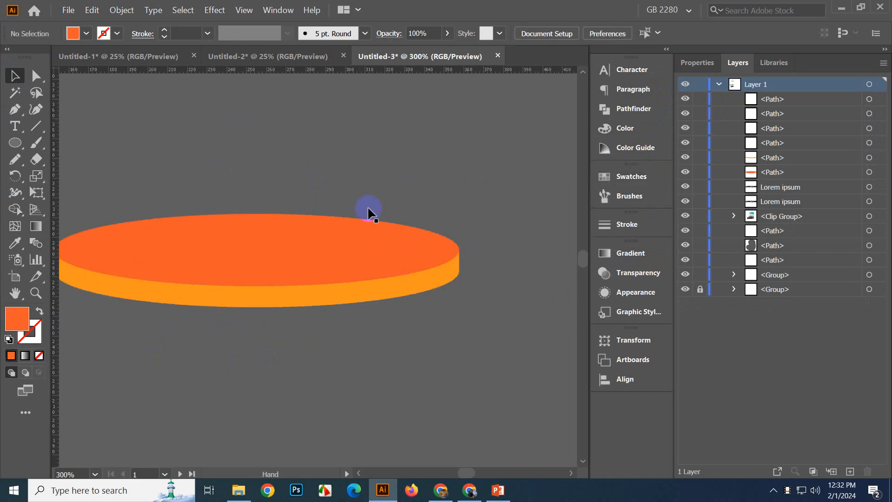
click(460, 293)
key(Delete)
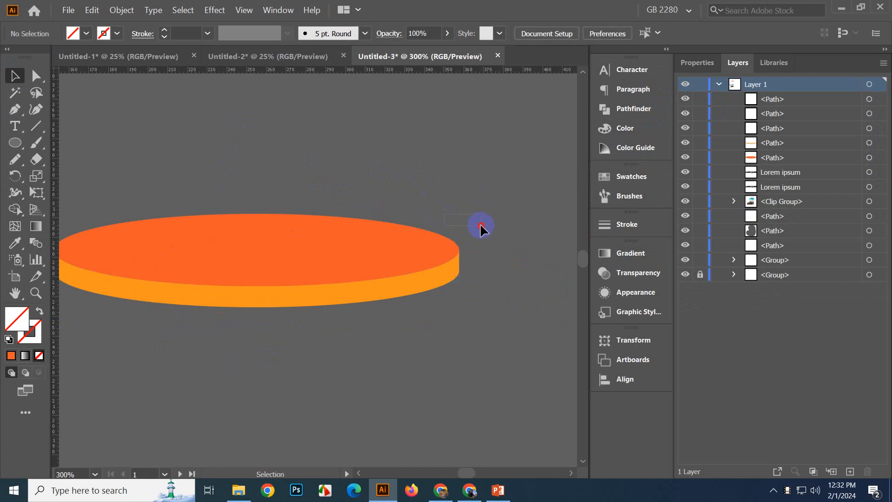
drag(318, 354, 460, 374)
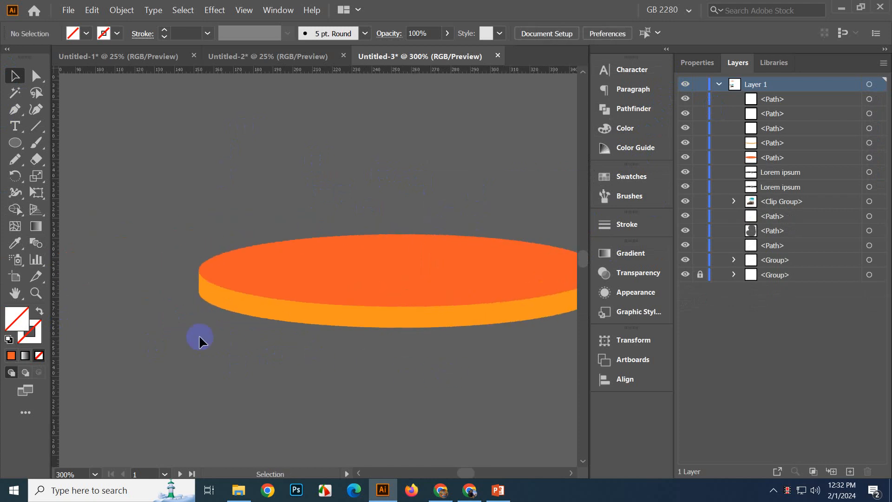
click(197, 308)
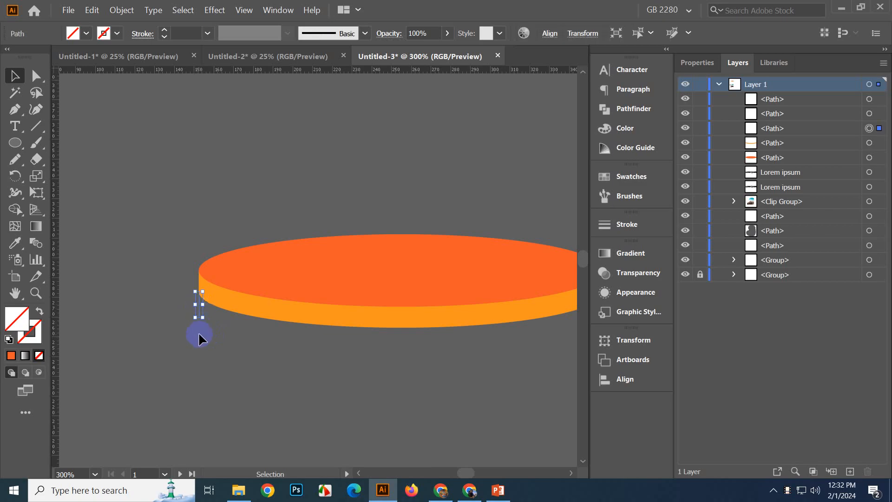
key(Delete)
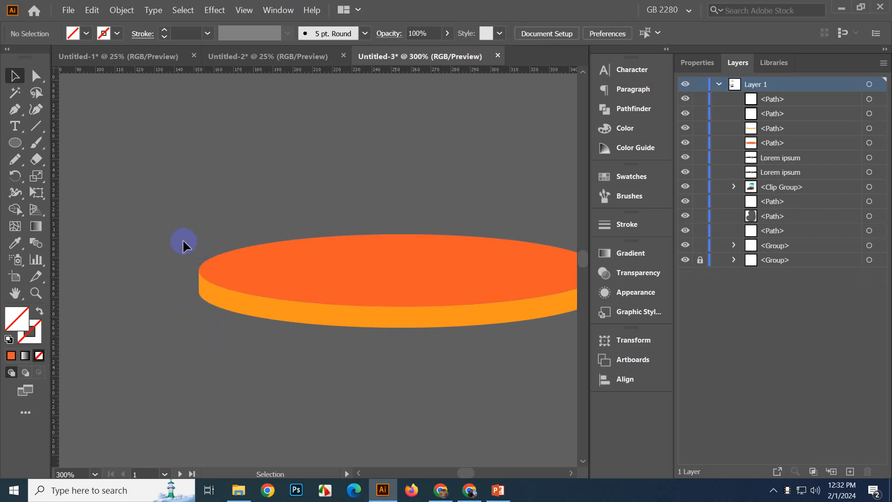
- Group the orange disc's parts and move the disc down and to the right
scroll(183, 241, down, 2)
drag(181, 187, 384, 345)
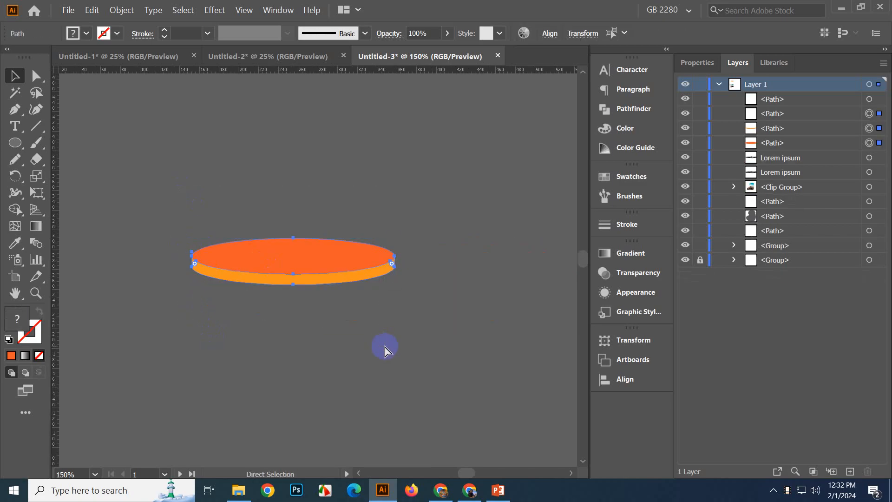
key(ctrl+g)
click(374, 332)
drag(305, 256, 339, 303)
click(366, 357)
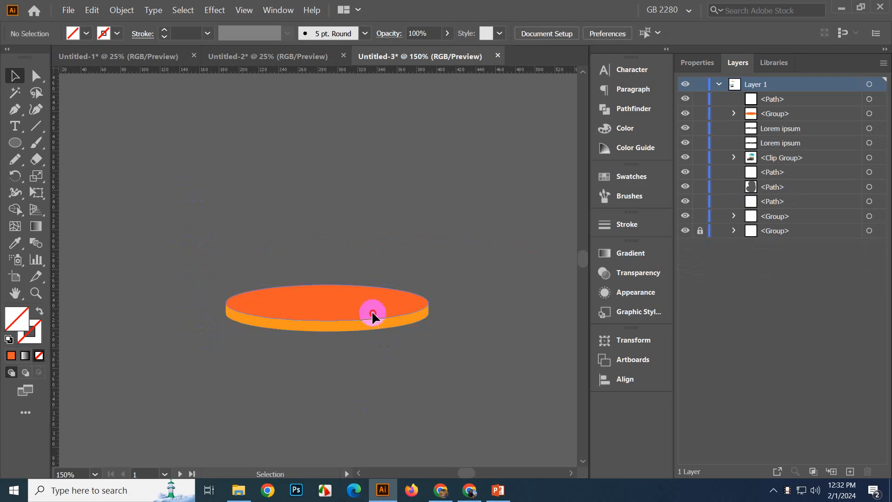
- Duplicate the disc at a smaller size and seat the copy centred on the larger disc as an upper tier
drag(372, 311, 389, 257)
scroll(284, 356, up, 1)
scroll(284, 356, up, 1)
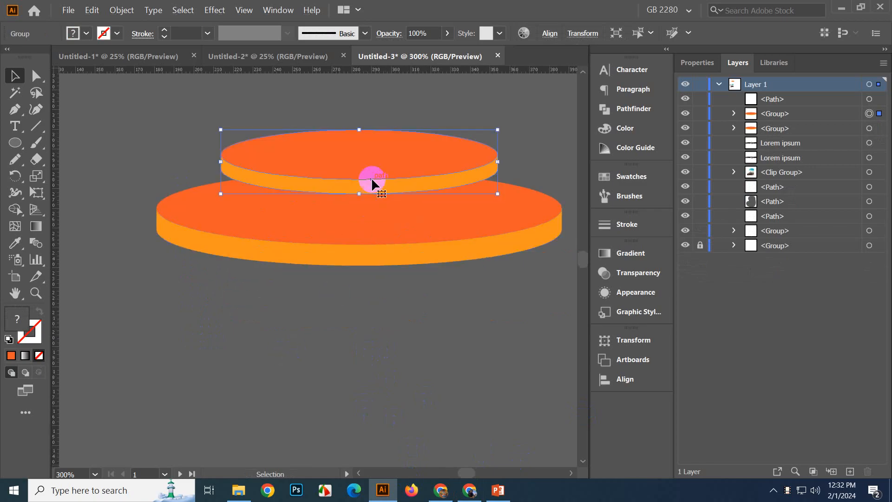
drag(372, 178, 367, 207)
click(363, 336)
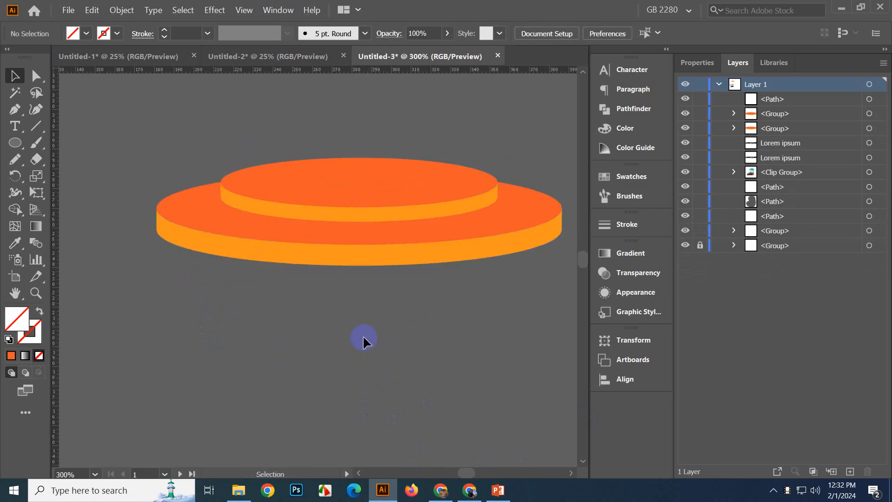
- Group the two stacked discs and stretch the group vertically to make both tiers taller
scroll(361, 330, down, 2)
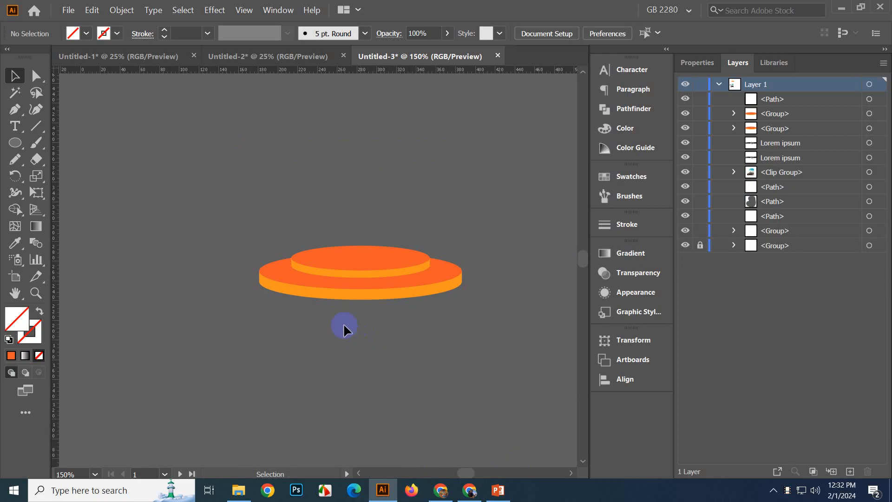
scroll(349, 322, up, 1)
click(362, 278)
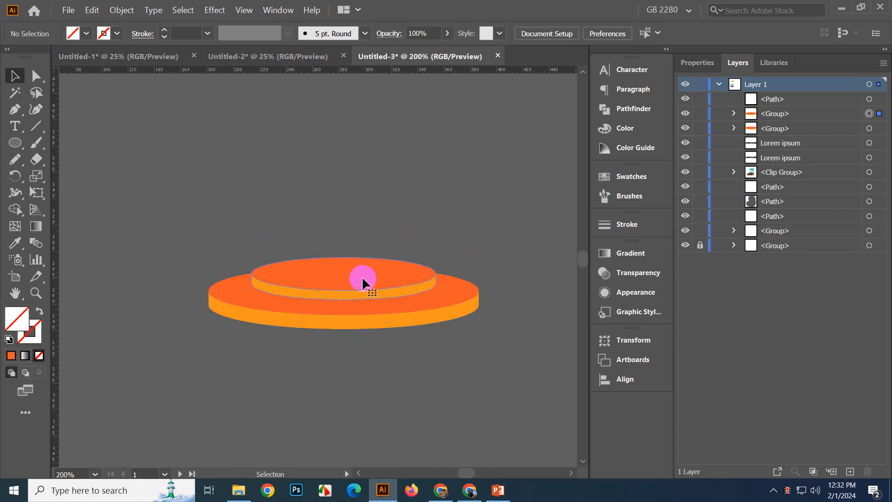
click(379, 355)
drag(223, 168, 480, 408)
key(a)
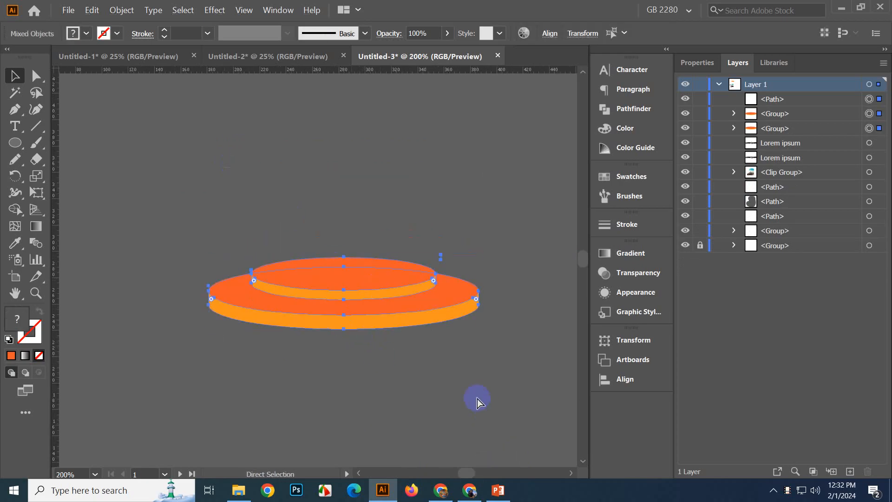
key(ctrl+g)
key(v)
click(408, 300)
drag(346, 254, 346, 225)
click(350, 180)
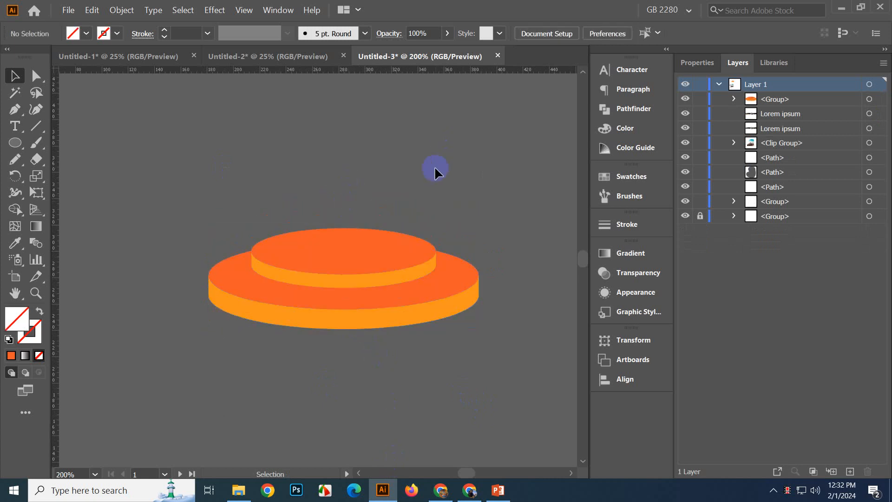
- Ungroup the stacked discs, and ungroup the smaller upper disc into its separate paths
click(345, 264)
right_click(345, 264)
click(399, 347)
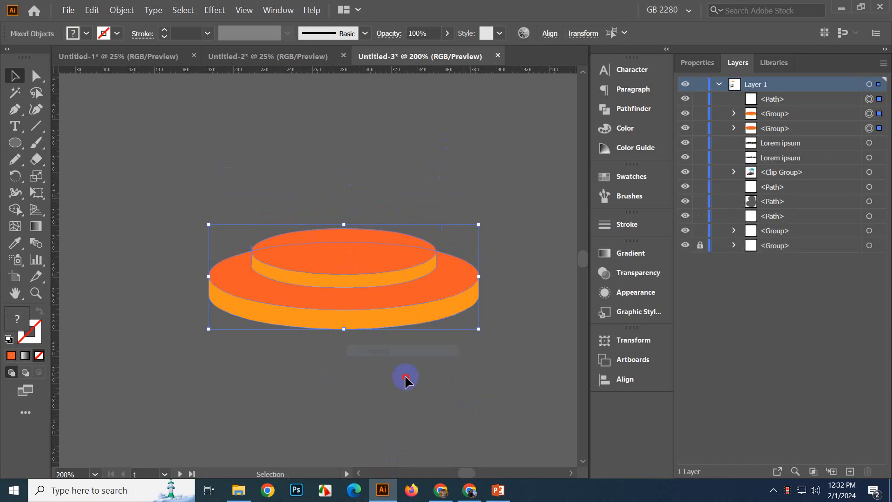
click(365, 353)
scroll(365, 352, down, 1)
scroll(350, 395, up, 2)
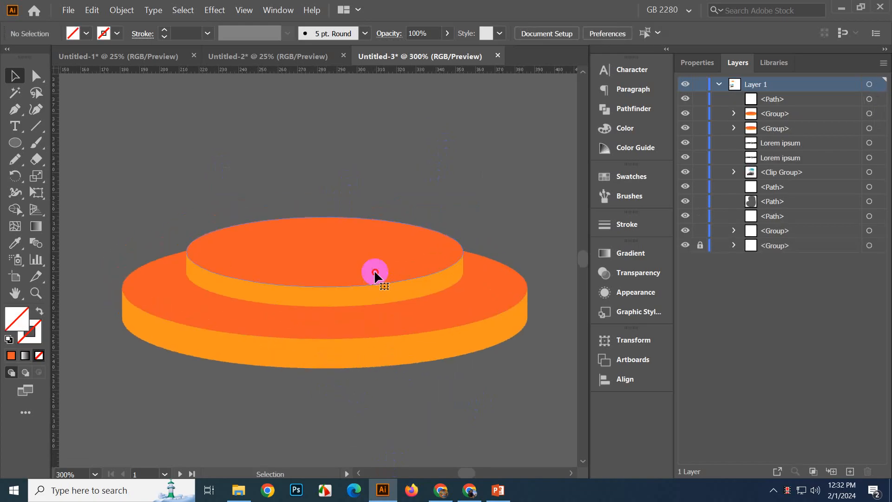
click(417, 285)
right_click(418, 286)
click(416, 311)
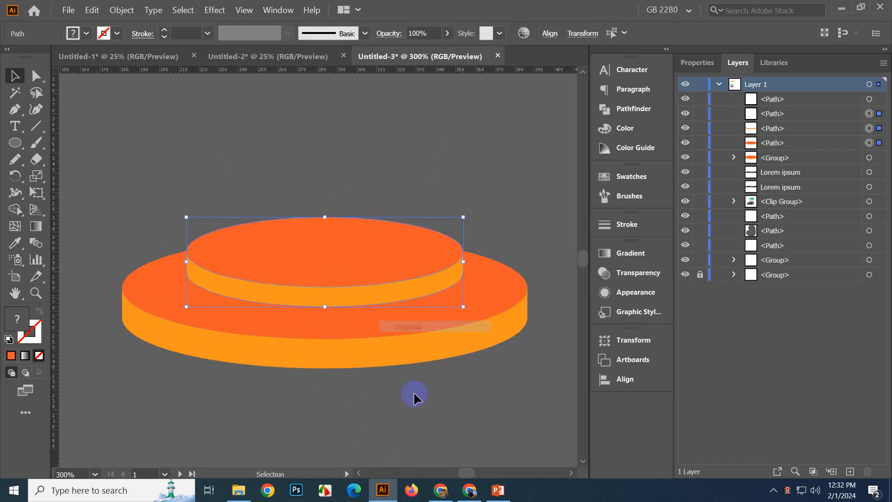
click(414, 393)
- Apply a white-to-black radial gradient fill to the elliptical top of the upper disc
click(367, 250)
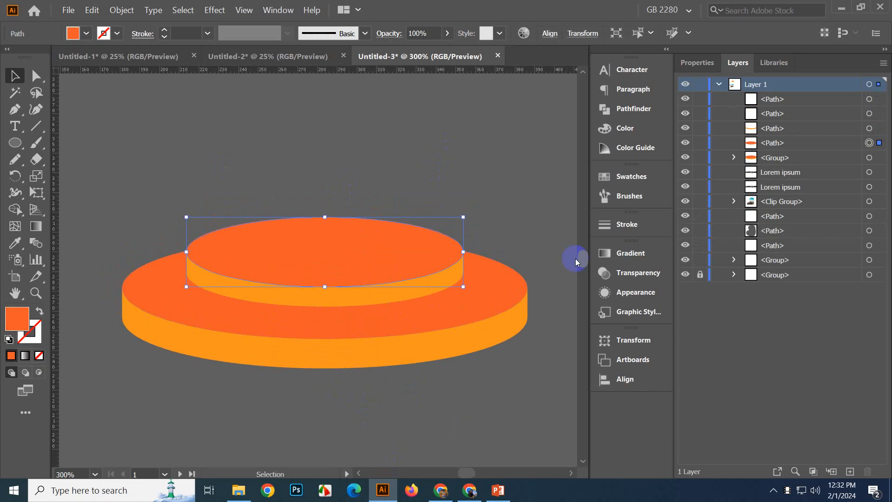
click(641, 253)
click(511, 357)
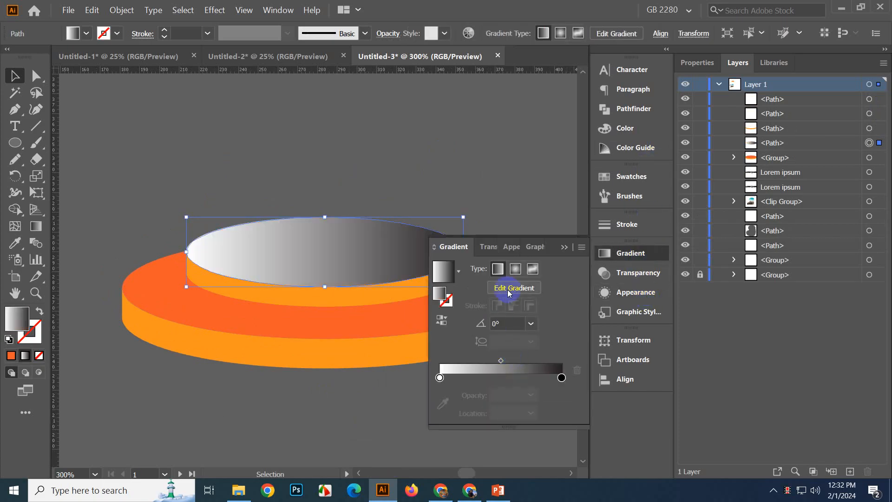
click(516, 269)
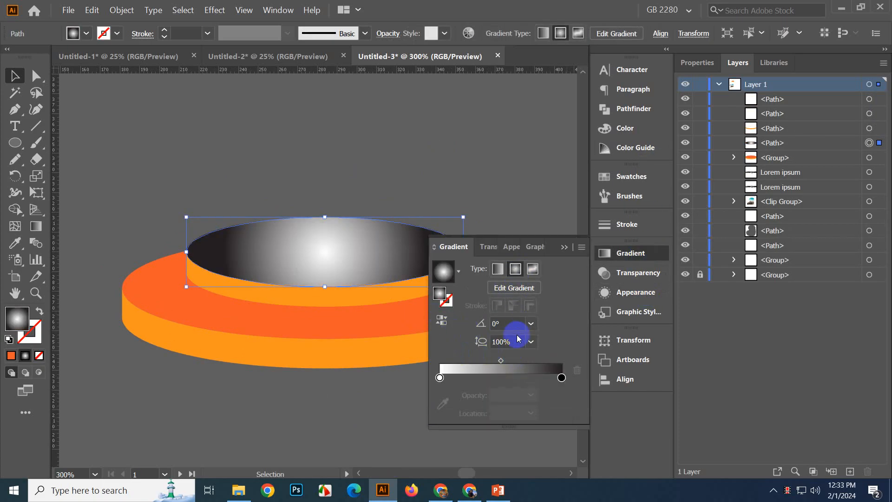
- Recolour the radial gradient on the upper disc's elliptical top with a purple start stop and a dark blue end stop
click(440, 377)
double_click(440, 377)
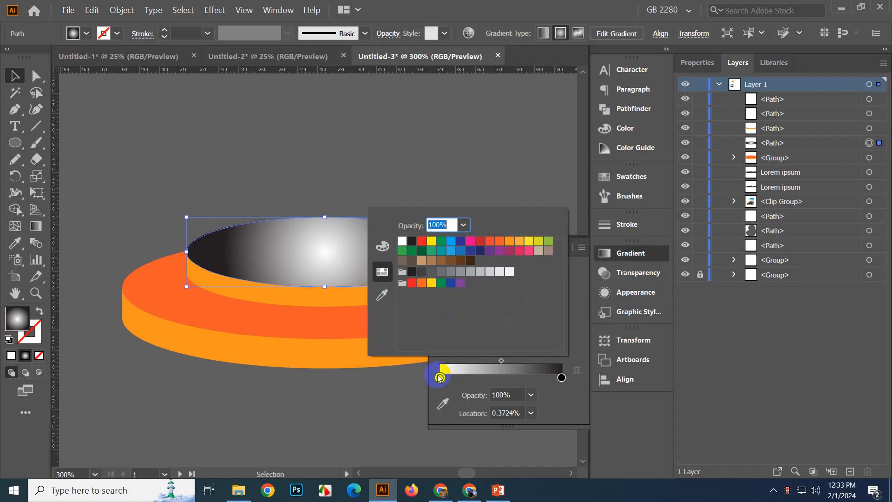
click(490, 251)
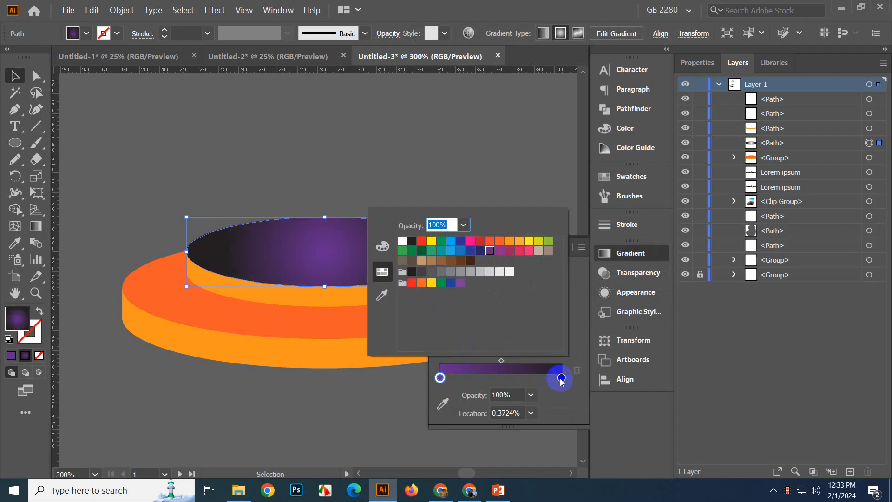
double_click(561, 378)
click(491, 254)
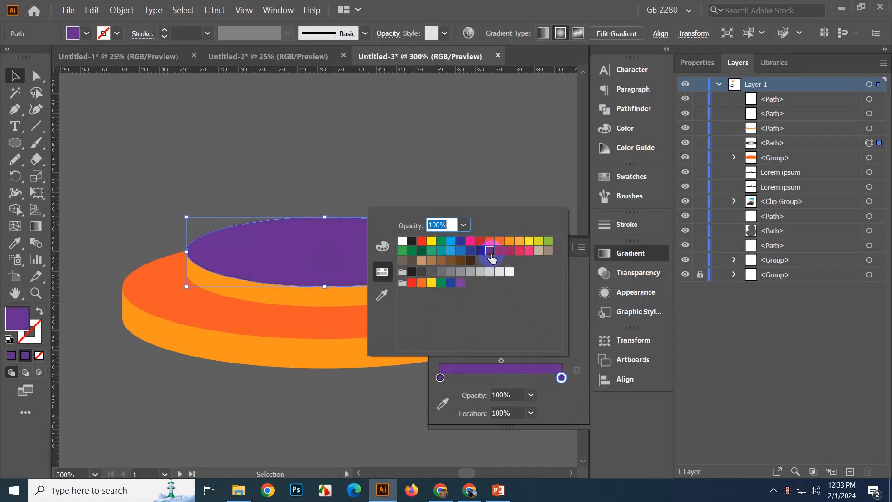
click(480, 253)
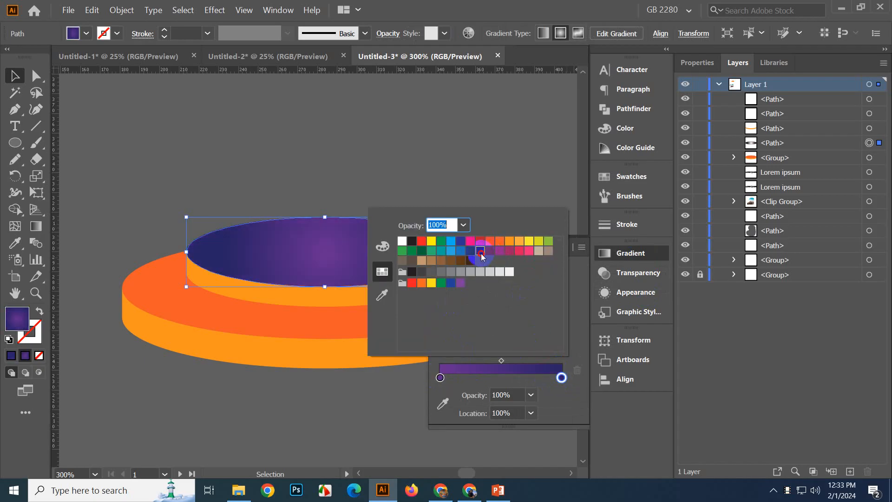
click(535, 200)
- Change the upper disc top's gradient to linear at a -45° angle
click(34, 225)
drag(231, 202, 384, 343)
click(495, 273)
key(v)
- Fill the upper disc's side with the purple and dark blue gradient, make it radial, and shift its centre toward the side's left end
click(213, 279)
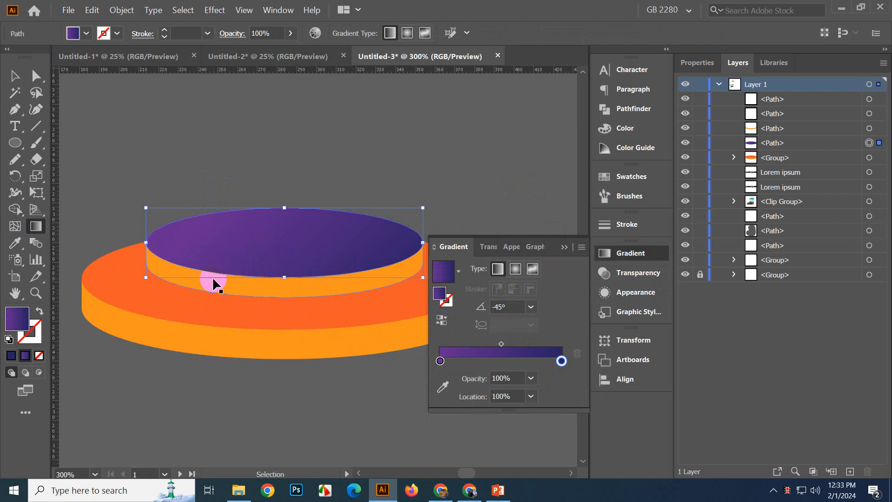
click(494, 357)
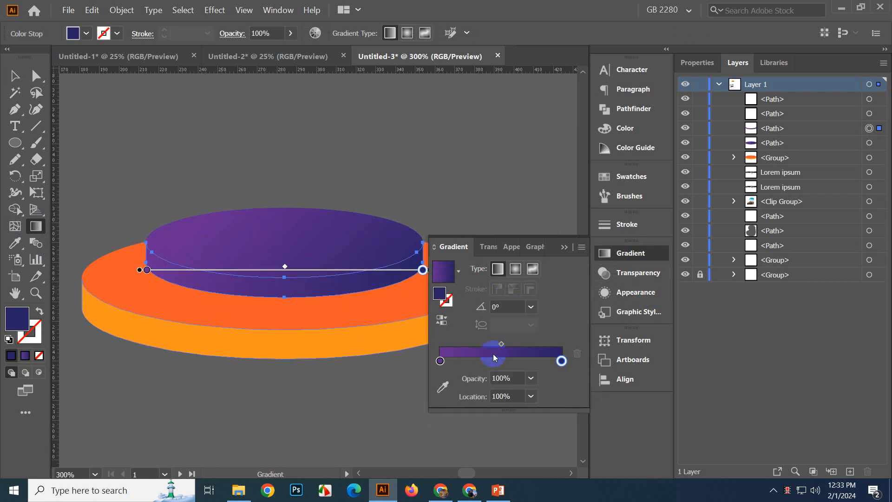
click(436, 321)
click(515, 270)
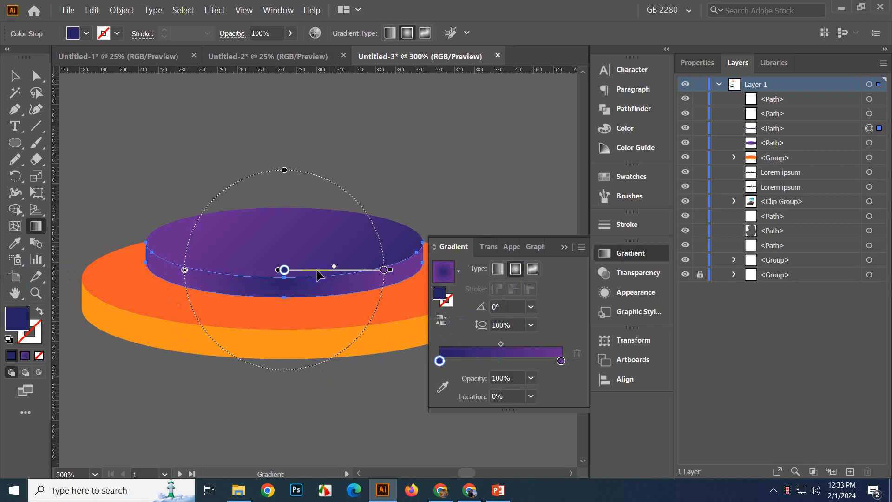
mouse_move(317, 275)
mouse_down()
mouse_move(221, 291)
mouse_move(208, 283)
mouse_up()
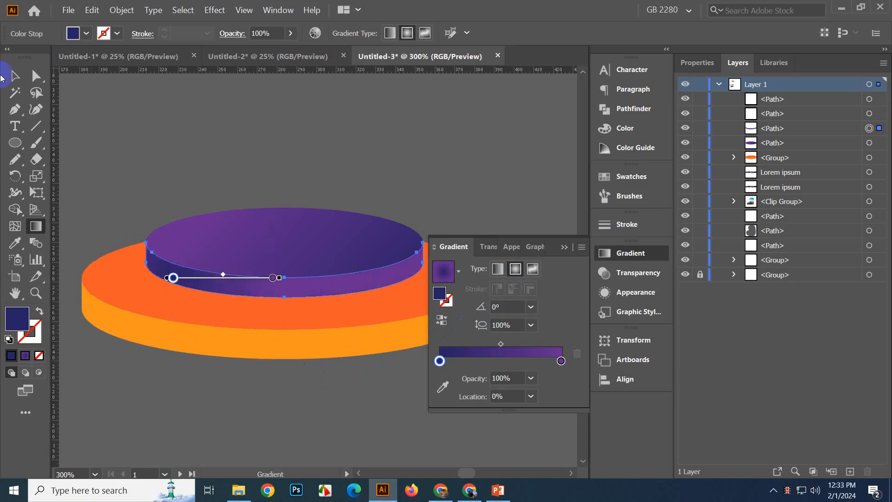
click(17, 76)
click(277, 152)
- Examine the upper disc's gradient shading against the orange lower disc from near and far
scroll(342, 160, down, 1)
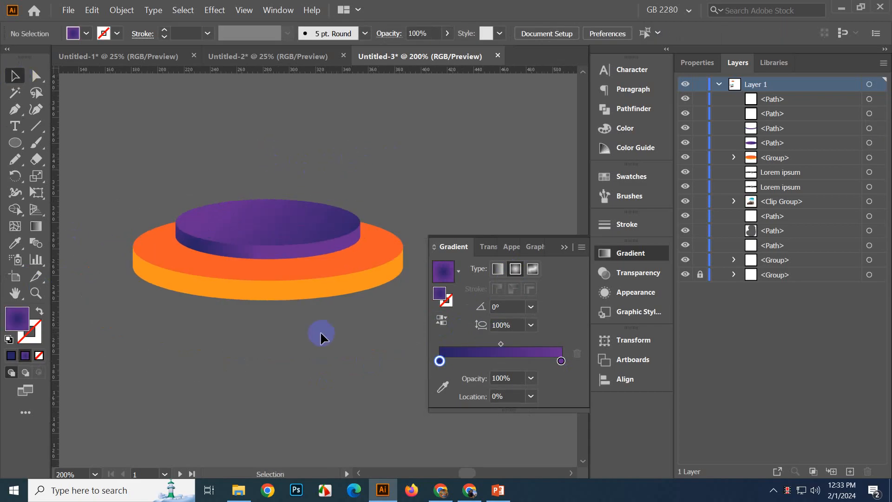
scroll(320, 331, up, 1)
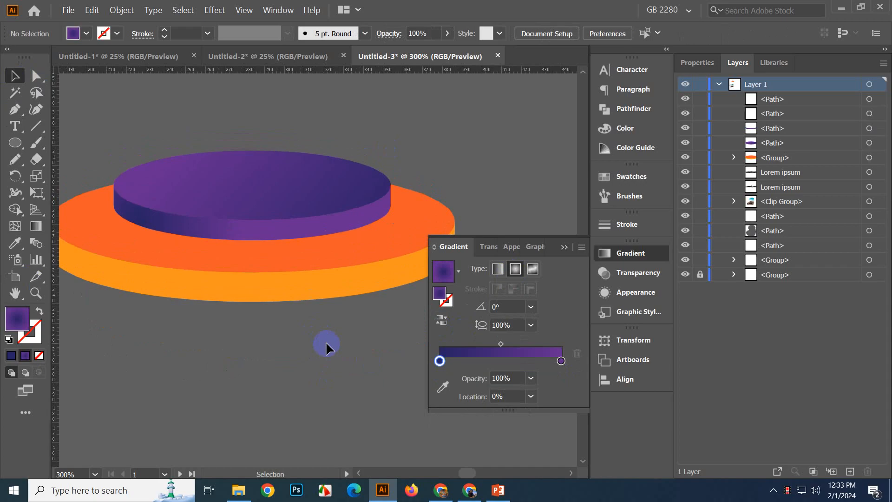
scroll(241, 311, down, 4)
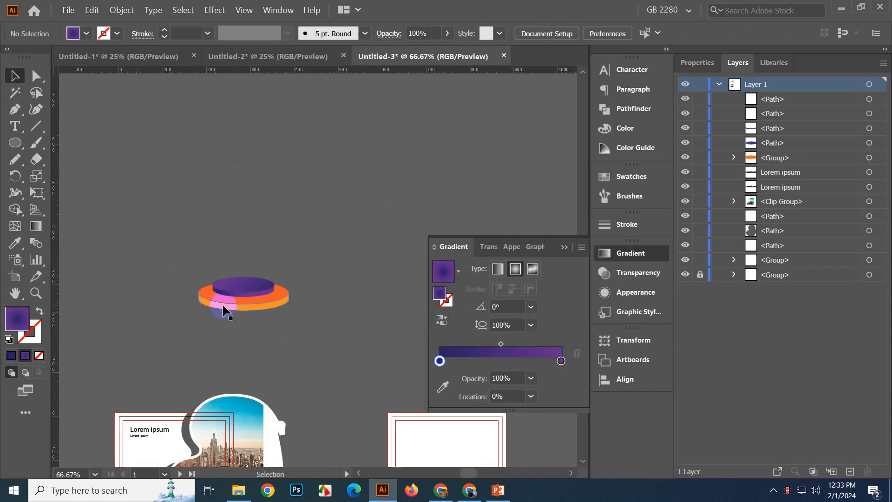
scroll(224, 305, up, 3)
scroll(224, 316, down, 3)
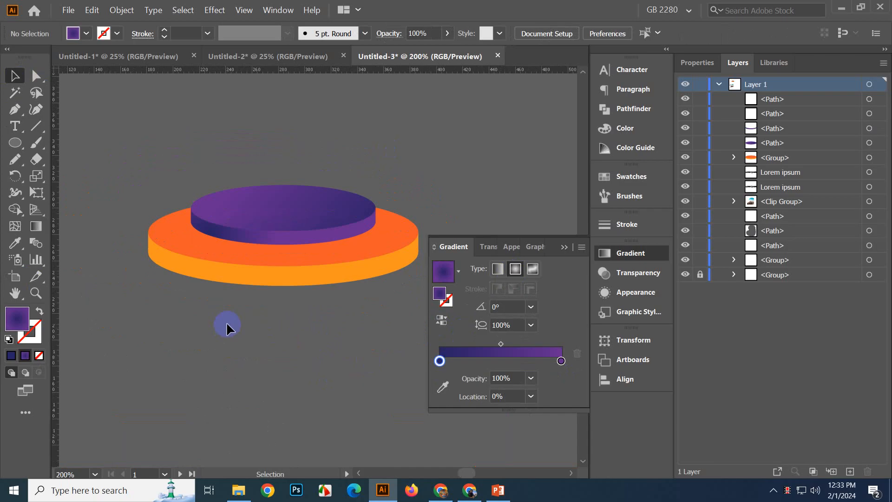
scroll(228, 325, up, 1)
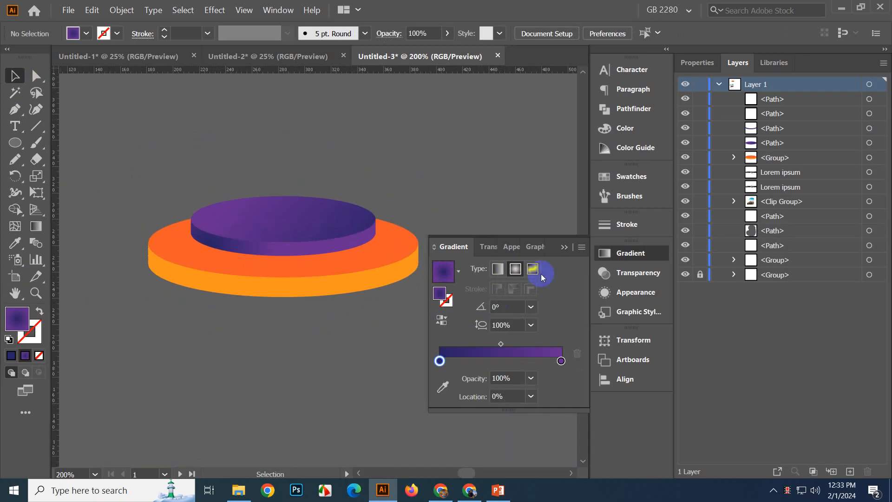
click(449, 328)
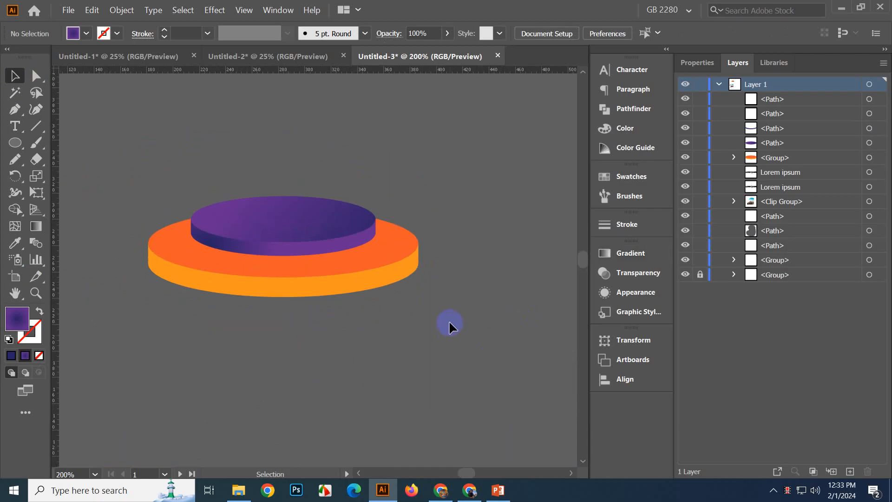
drag(314, 351, 377, 351)
scroll(325, 300, up, 1)
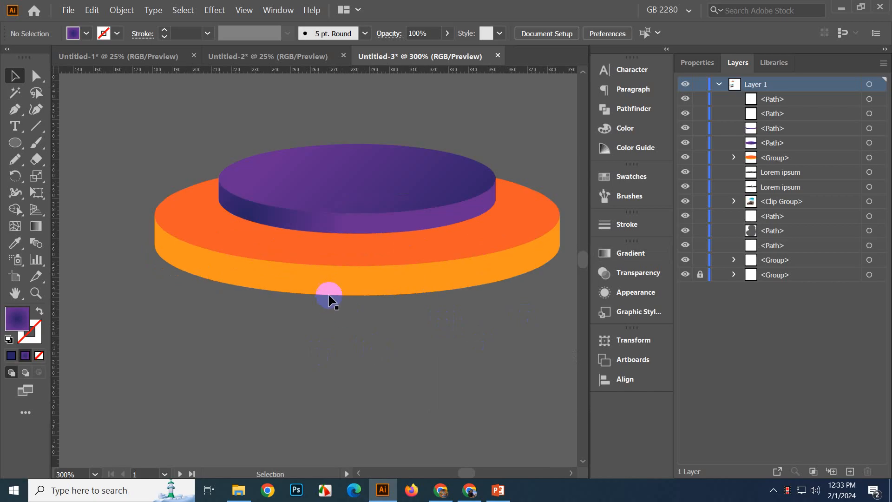
- Copy the upper disc's top and side gradients onto the matching top and side of the lower disc with the Eyedropper
click(365, 210)
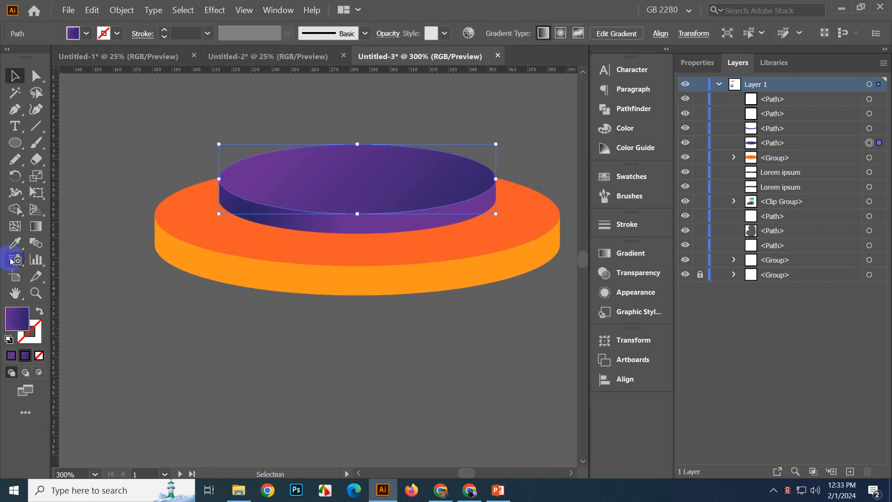
click(15, 242)
alt+click(243, 239)
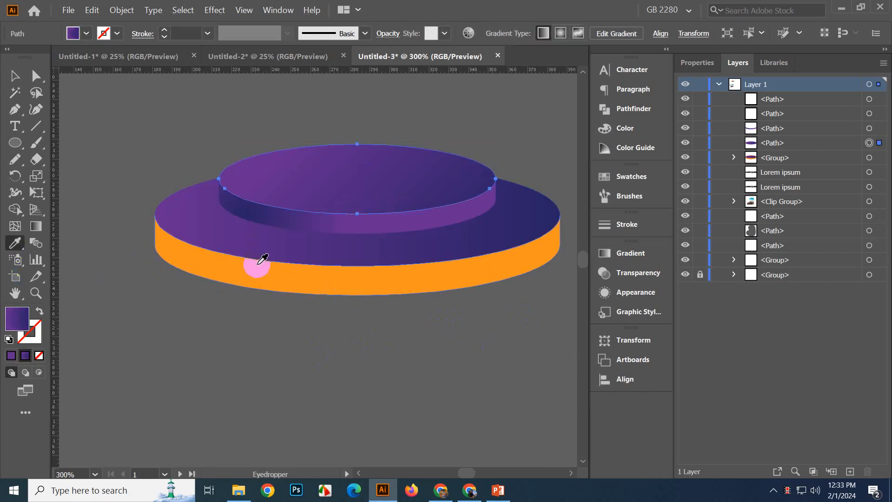
ctrl+click(319, 228)
alt+click(304, 281)
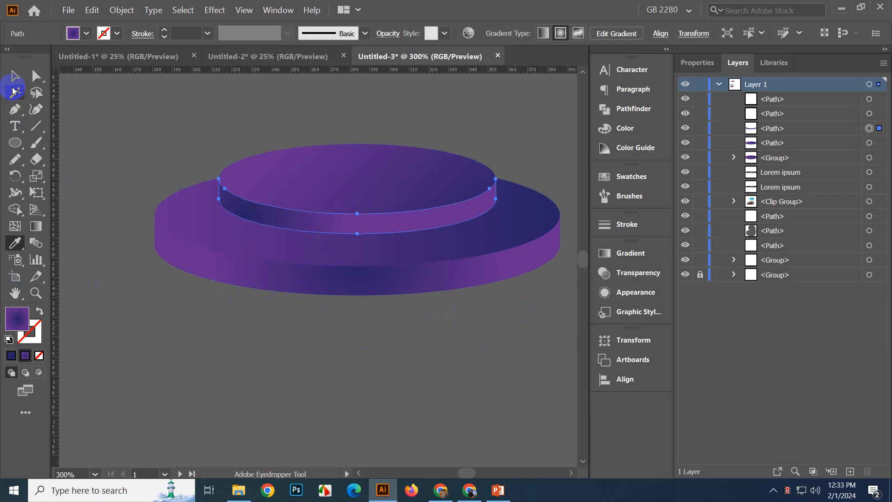
click(14, 92)
click(348, 341)
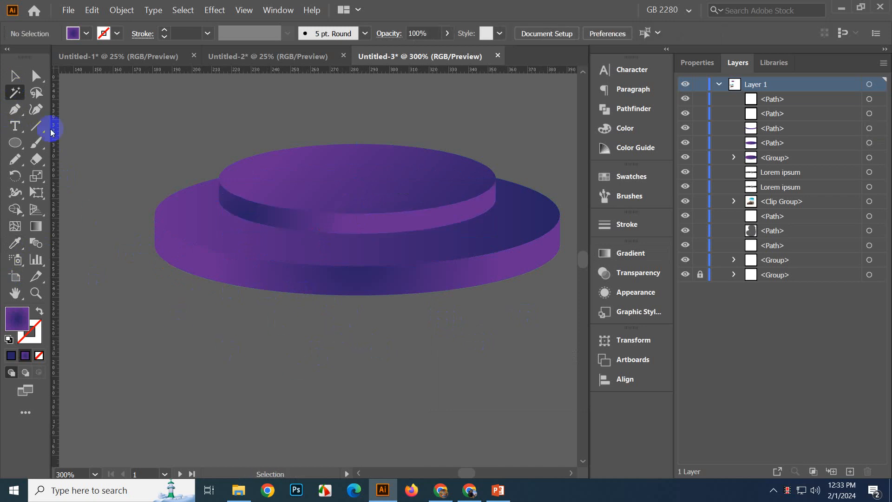
click(14, 76)
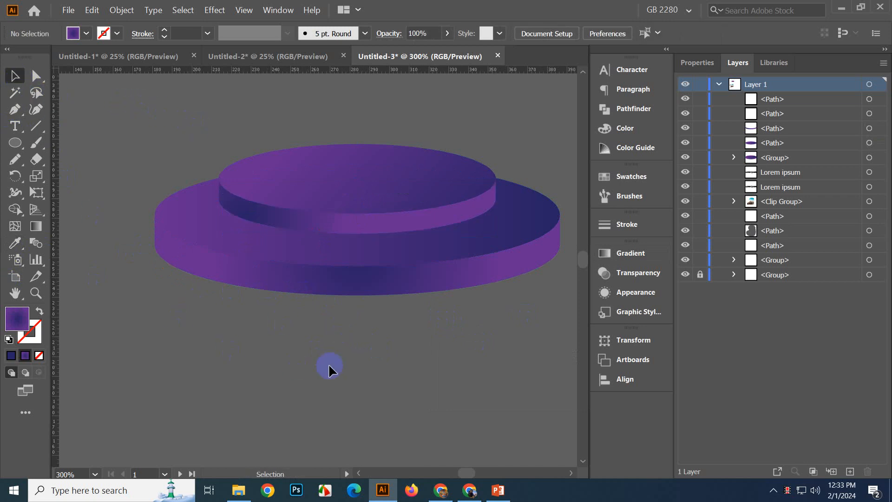
- Group all parts of the two-tier podium and move the group to the right in the empty area above the cards
scroll(279, 302, down, 4)
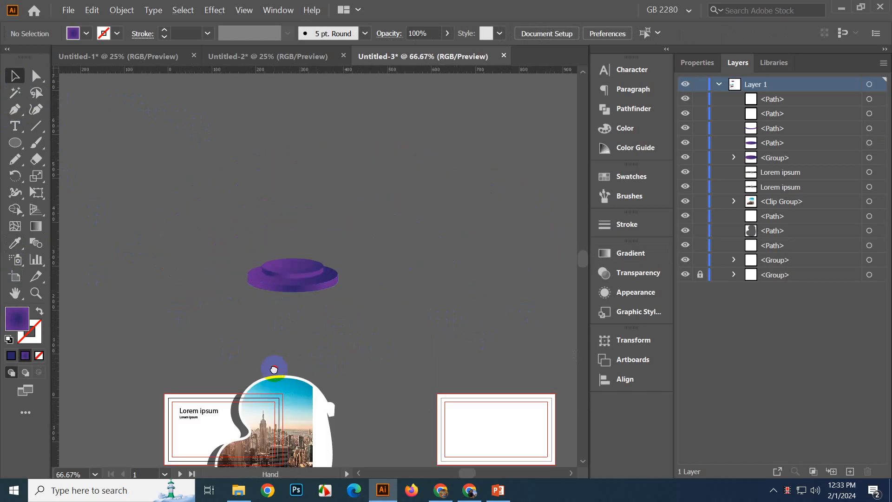
scroll(286, 372, left, 1)
drag(234, 232, 378, 303)
key(ctrl+g)
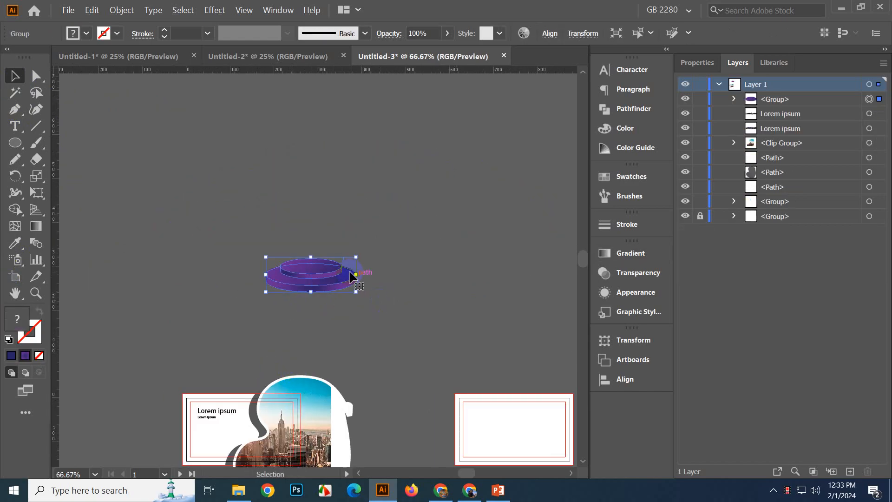
drag(318, 268, 380, 279)
click(446, 277)
- Try flattening the podium group vertically and rotating it, undoing each change
scroll(450, 226, up, 2)
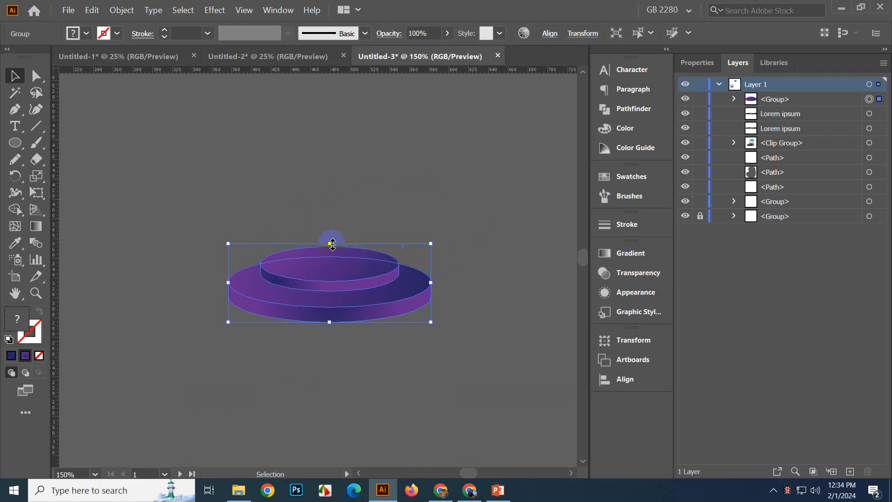
drag(332, 243, 332, 289)
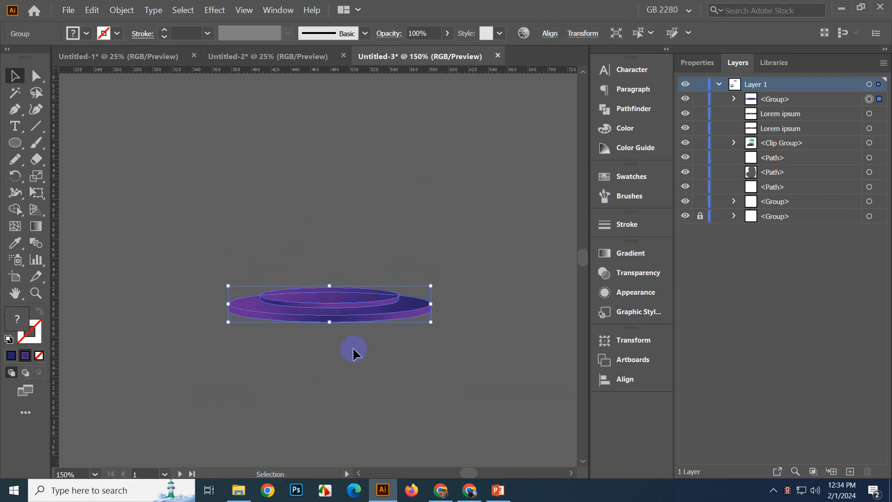
click(352, 347)
key(ctrl+z)
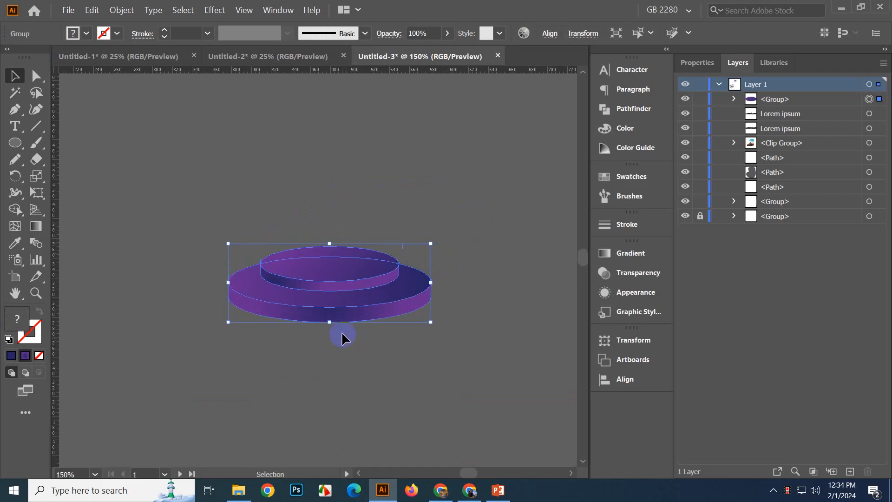
drag(325, 242, 319, 299)
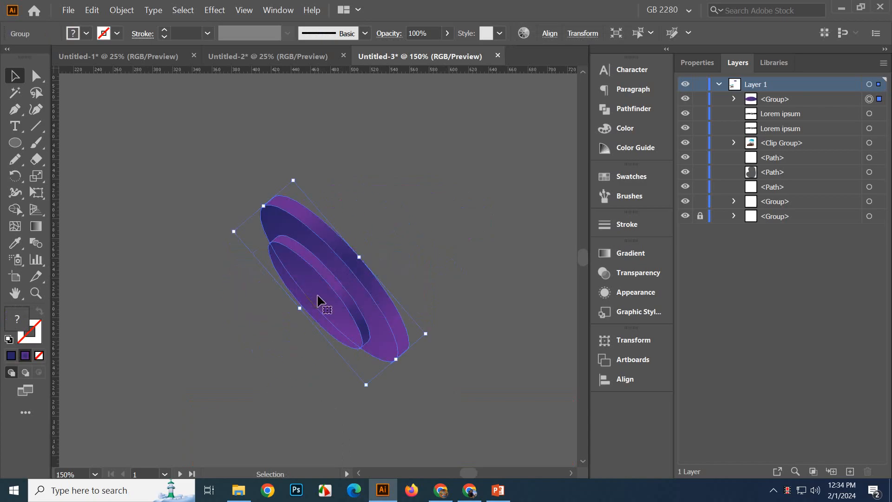
key(ctrl+z)
click(309, 390)
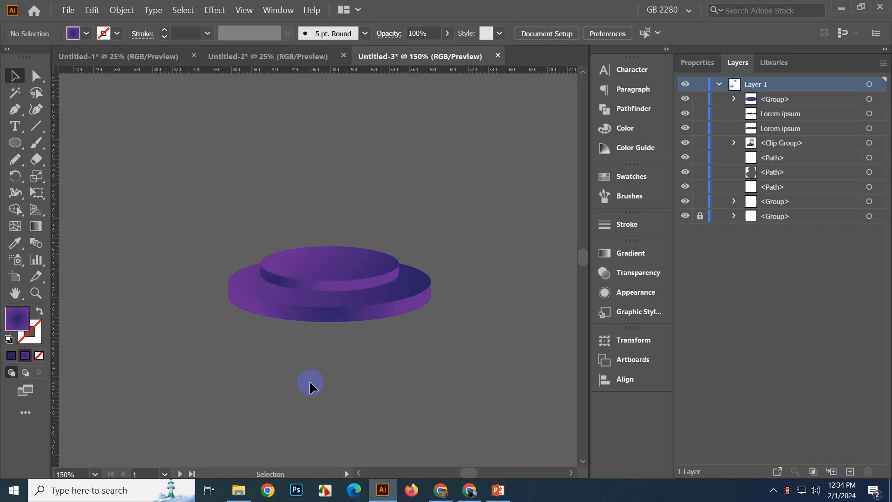
- Examine the gradient shading across both tiers of the purple podium
scroll(316, 384, down, 2)
drag(354, 430, 315, 373)
scroll(286, 354, up, 2)
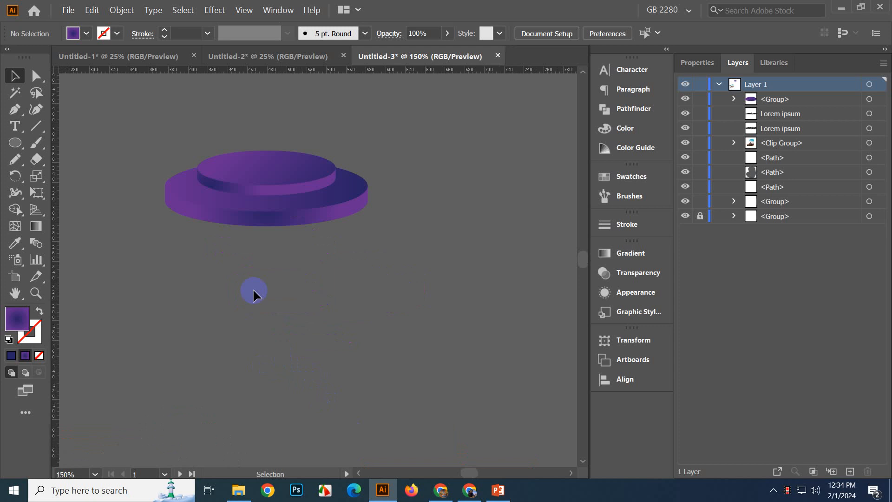
drag(253, 288, 368, 355)
scroll(461, 245, up, 3)
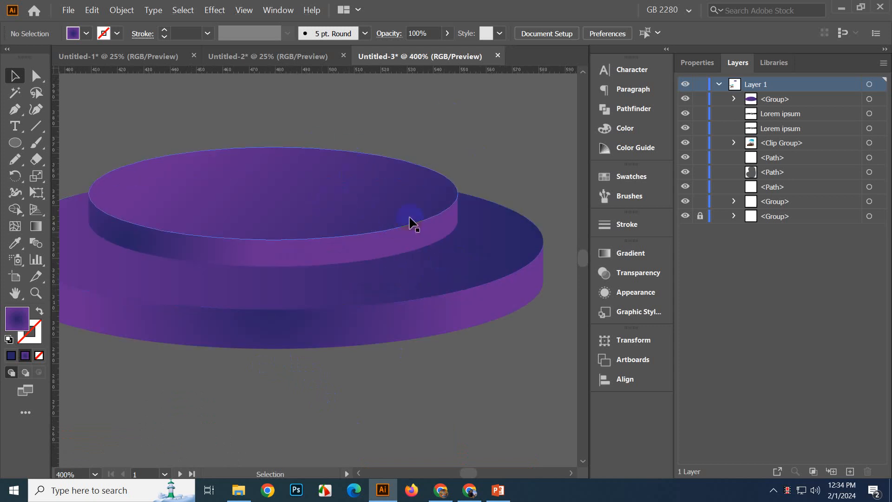
scroll(410, 217, down, 1)
drag(404, 355, 482, 470)
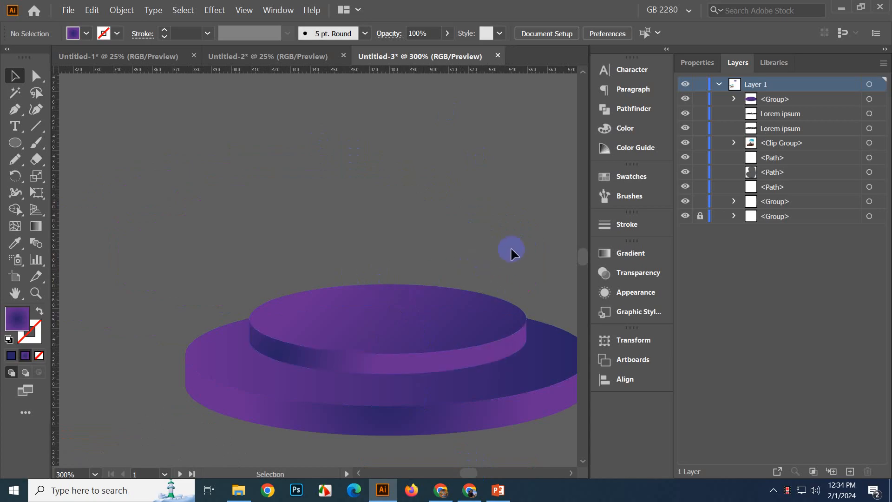
drag(511, 217, 462, 201)
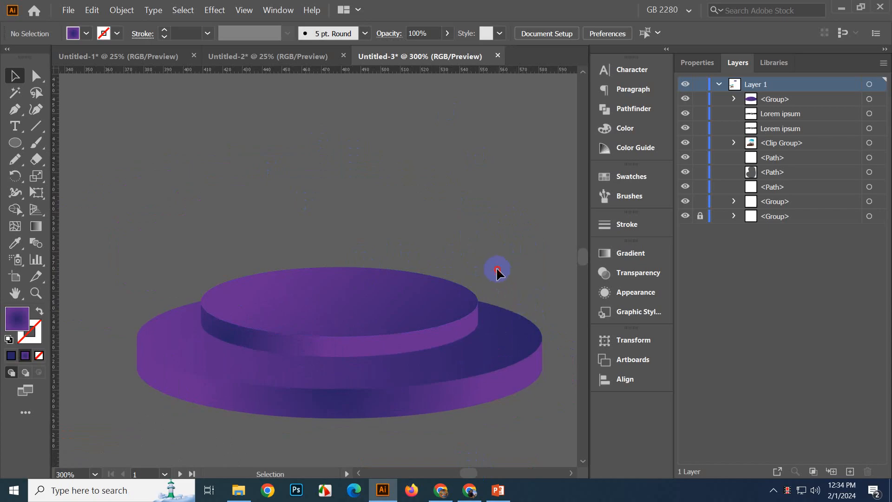
scroll(497, 270, down, 2)
drag(488, 302, 432, 297)
scroll(403, 358, up, 1)
drag(407, 343, 400, 355)
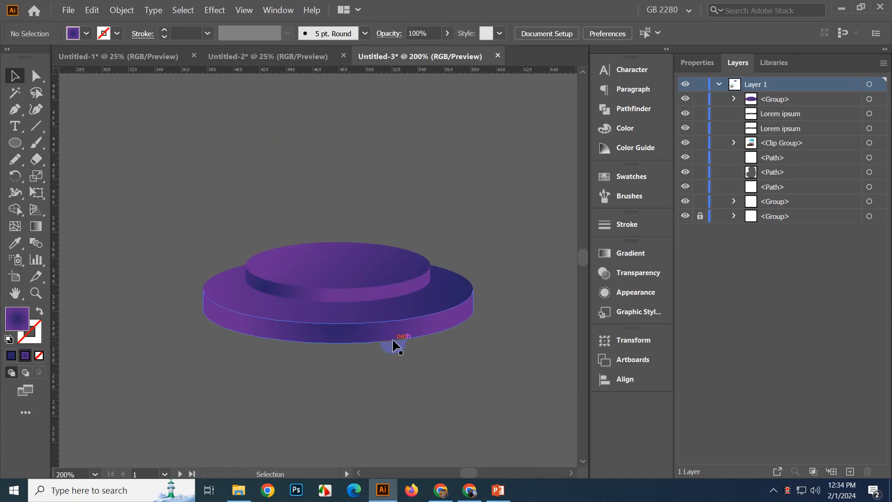
- Ungroup the podium and select the side path of the upper disc
scroll(393, 344, up, 1)
right_click(300, 245)
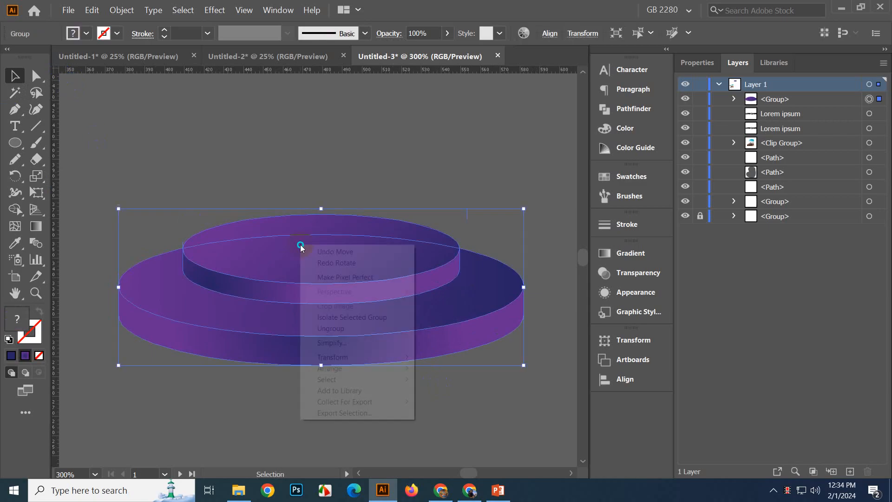
click(377, 329)
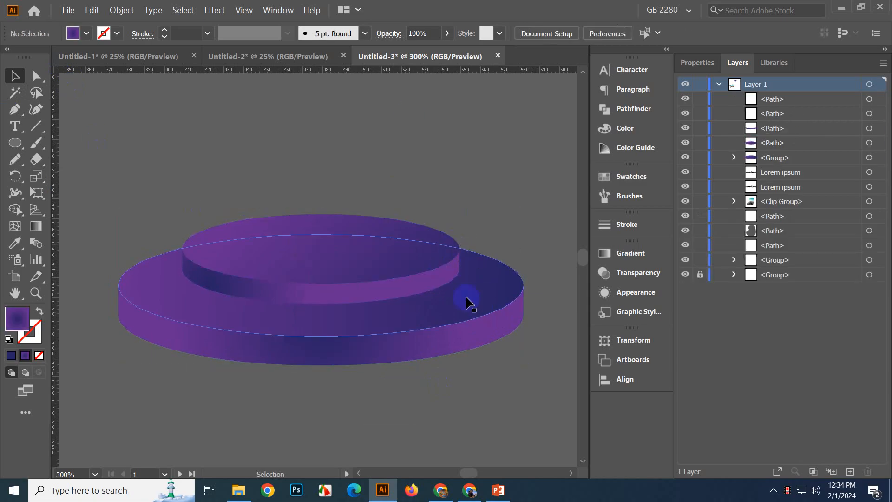
click(449, 285)
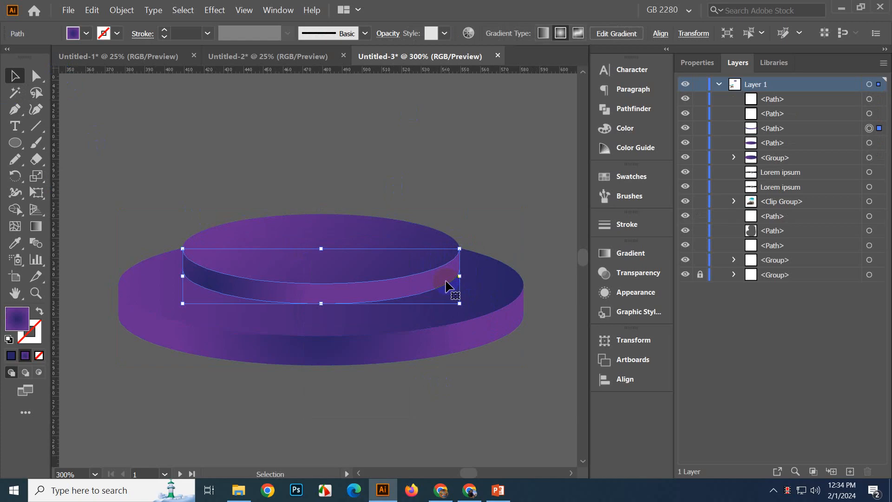
- Duplicate the upper disc's side path above the podium and cut the copy with the Scissors tool at its lower-left anchor
alt+drag(447, 286, 475, 121)
key(ctrl+equal)
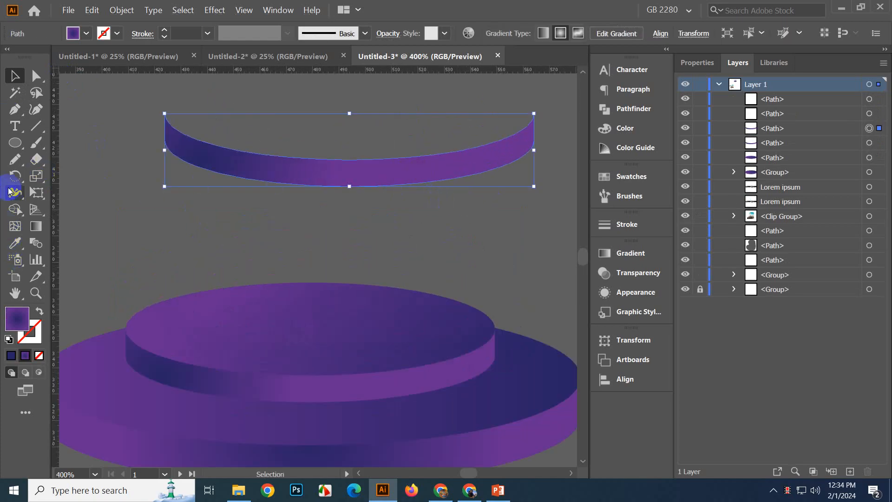
click(37, 159)
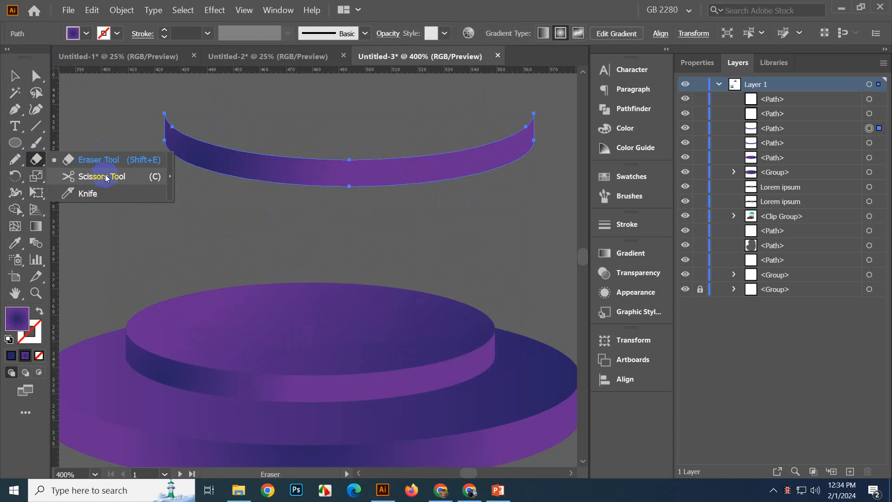
click(86, 176)
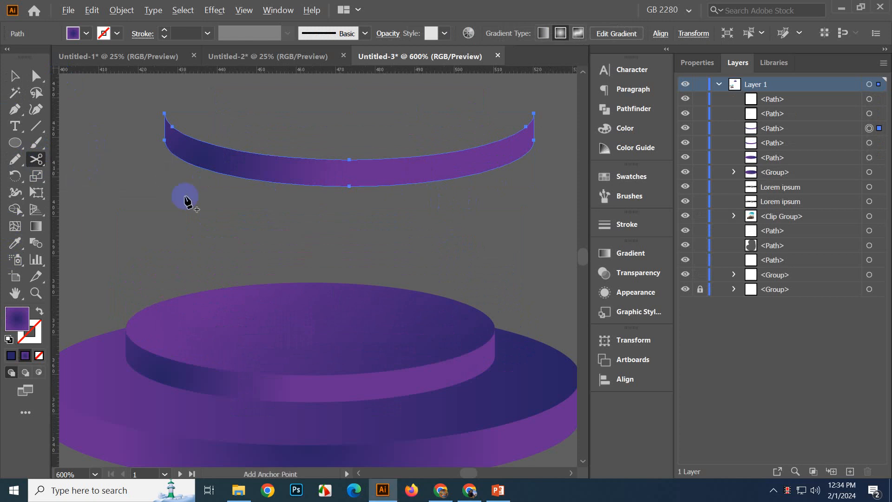
key(ctrl+equal)
key(ctrl+equal)
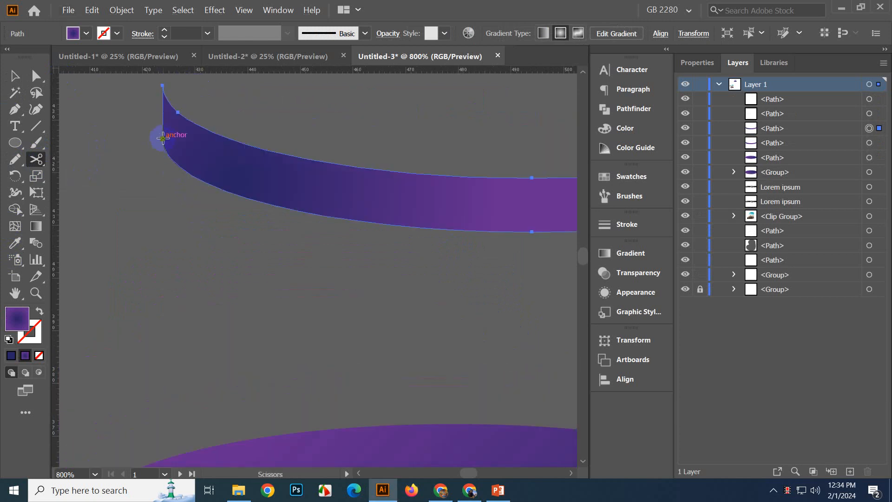
click(164, 143)
- Cut the copied side path at the lower end of its right edge to separate the bottom curve
drag(299, 275, 292, 274)
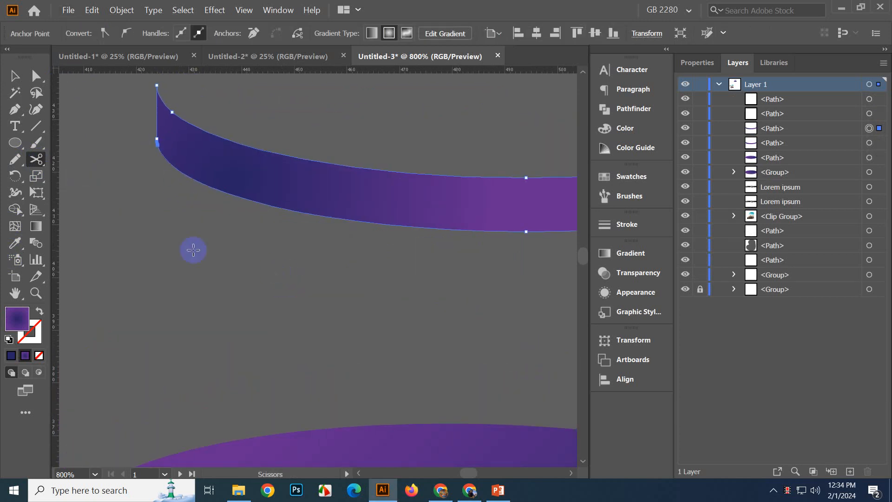
scroll(194, 251, down, 4)
drag(299, 310, 202, 307)
scroll(237, 256, up, 2)
scroll(254, 245, up, 5)
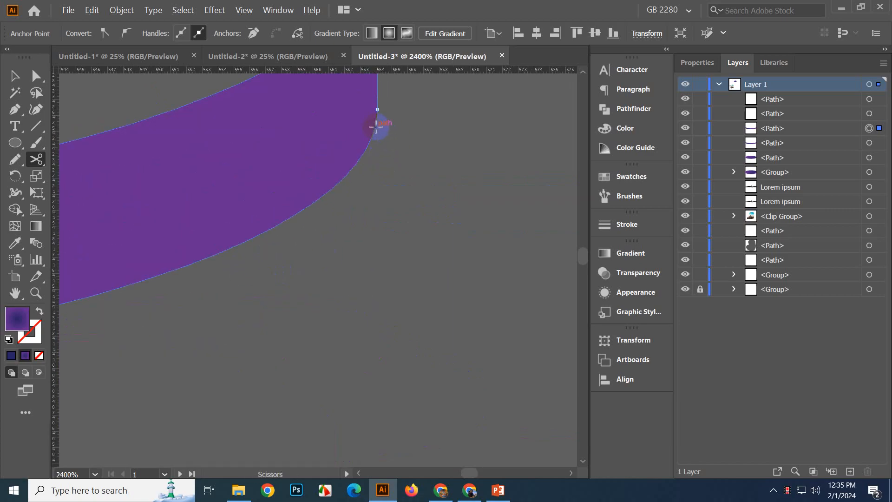
click(376, 126)
click(14, 76)
click(400, 288)
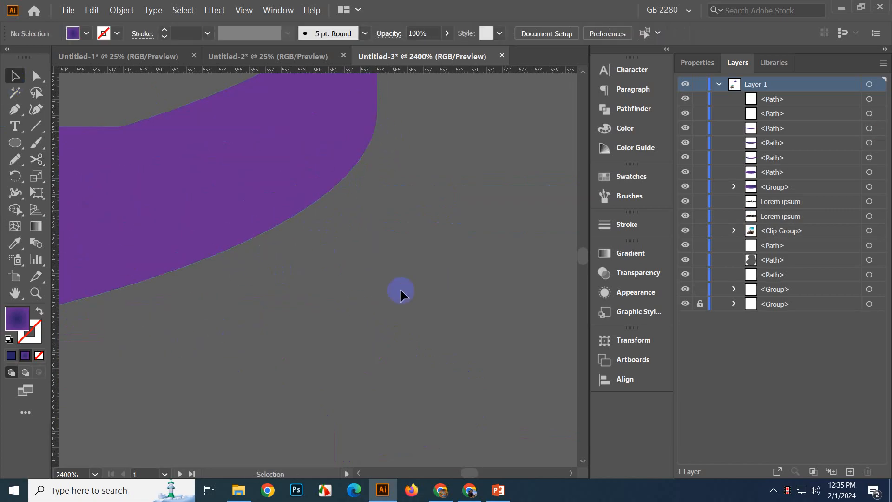
- Delete the upper piece of the cut copy and swap fill and stroke on the remaining bottom curve
scroll(400, 288, down, 3)
drag(235, 163, 279, 252)
key(Delete)
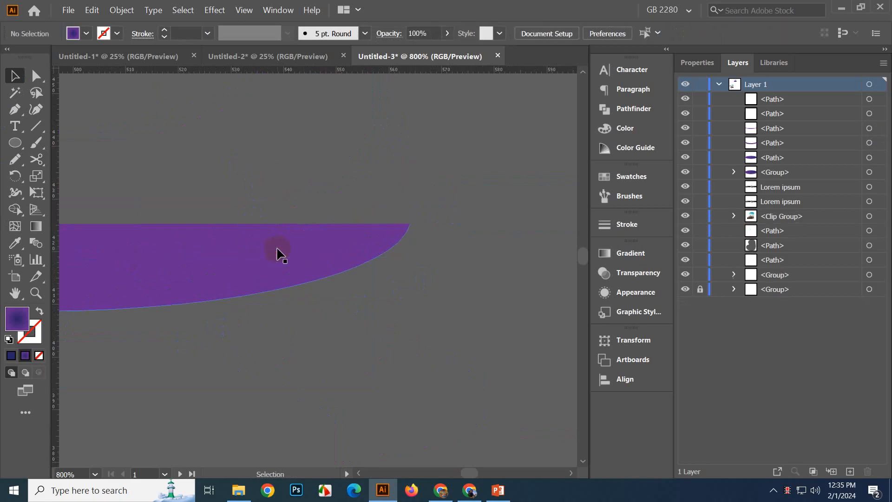
click(313, 260)
click(39, 311)
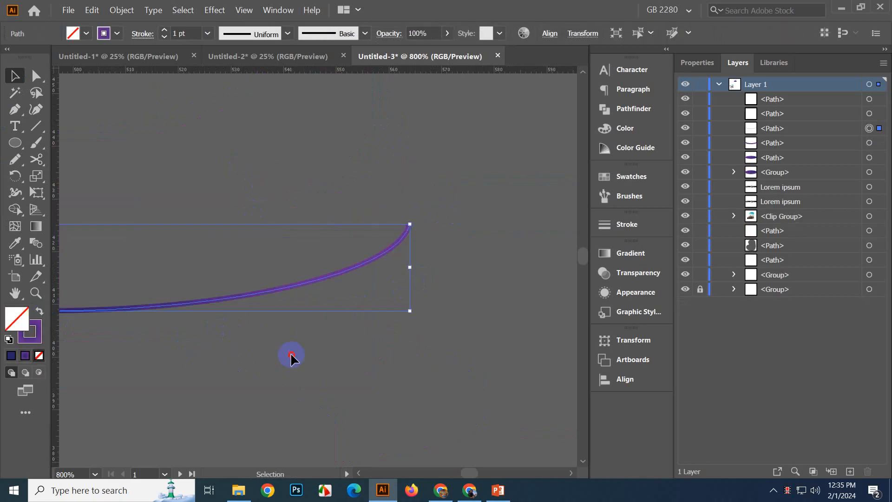
- Duplicate the stroked arc just below the original, in the empty space above the podium
click(291, 359)
scroll(335, 346, down, 2)
drag(334, 343, 584, 257)
click(421, 237)
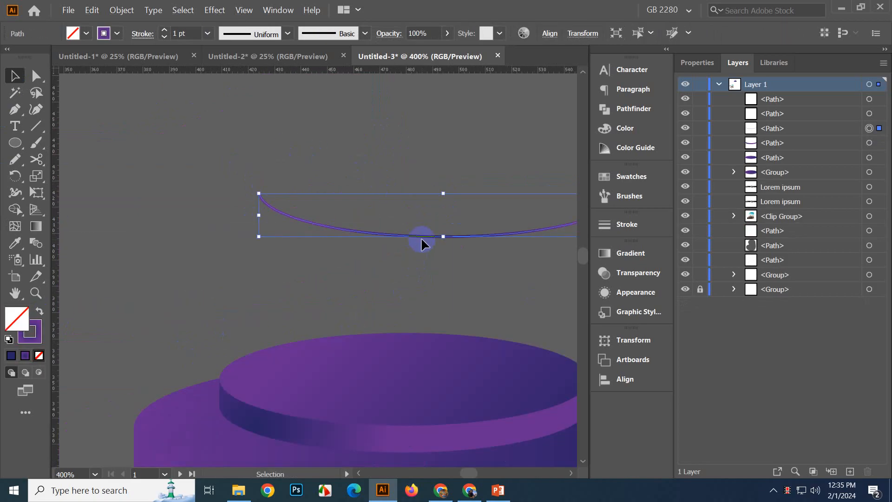
drag(423, 235, 370, 301)
drag(341, 258, 275, 216)
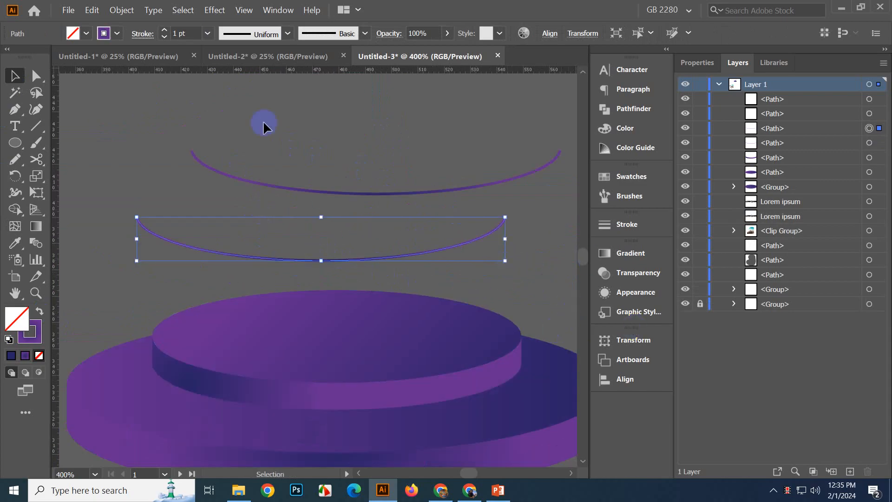
- Set the duplicated arc's stroke to 3 pt with the elliptical width profile that tapers at both ends
click(165, 30)
click(165, 31)
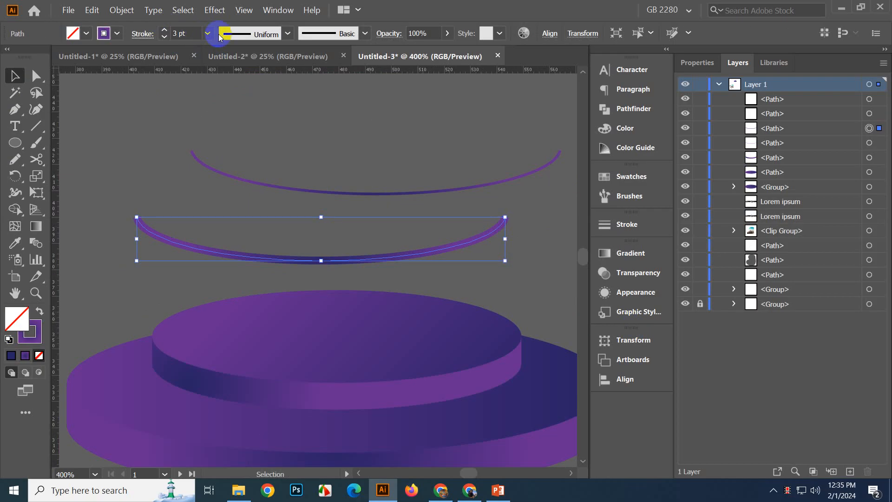
click(287, 33)
click(255, 87)
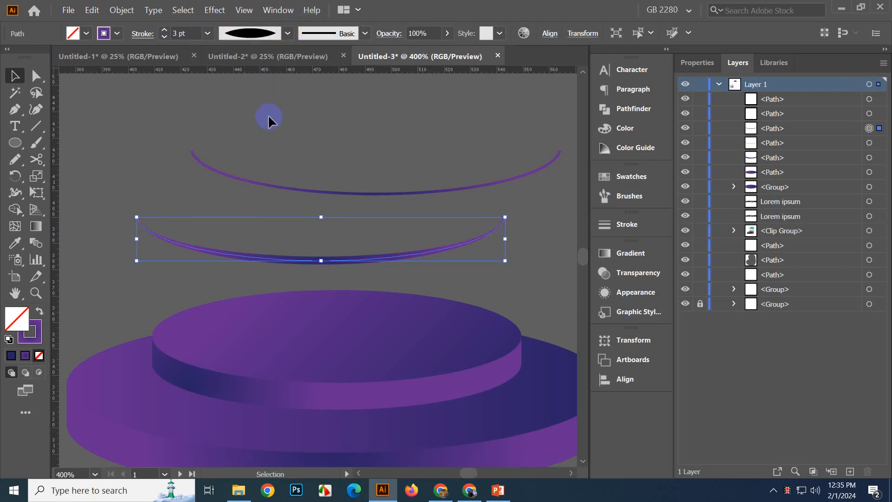
click(411, 176)
click(386, 260)
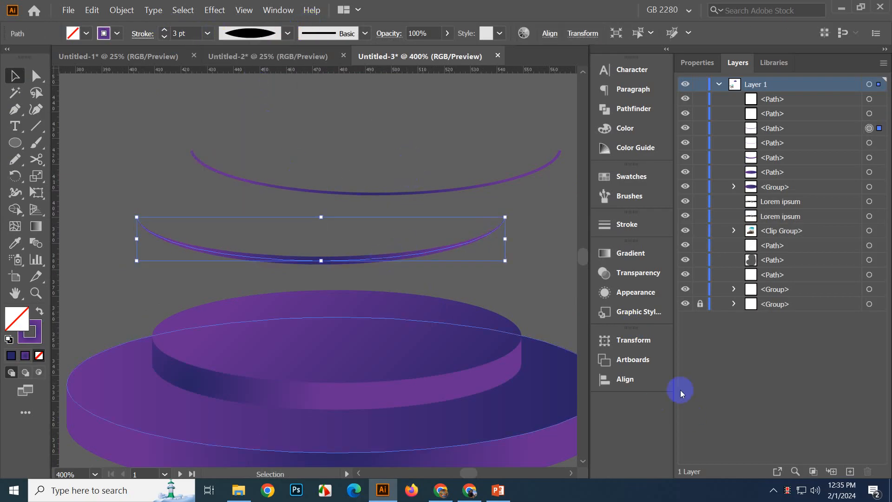
- Apply the arc's radial gradient across the stroke and change its first colour stop to yellow
click(626, 274)
click(626, 255)
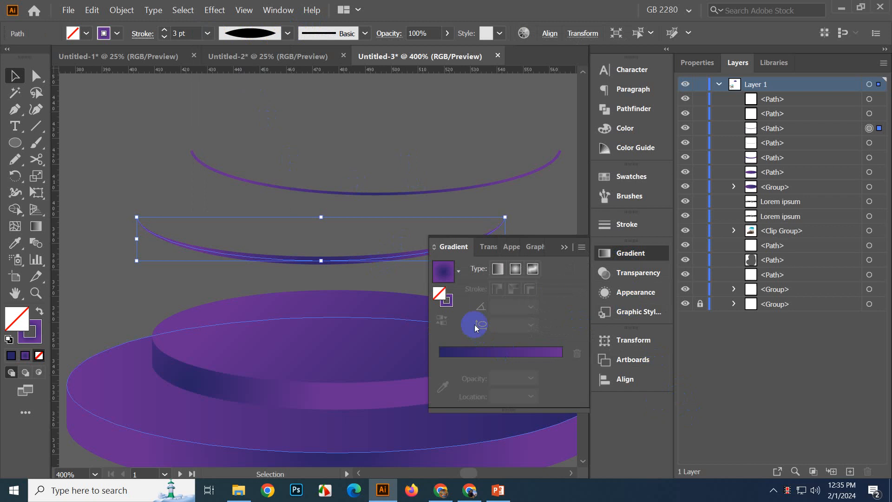
click(449, 305)
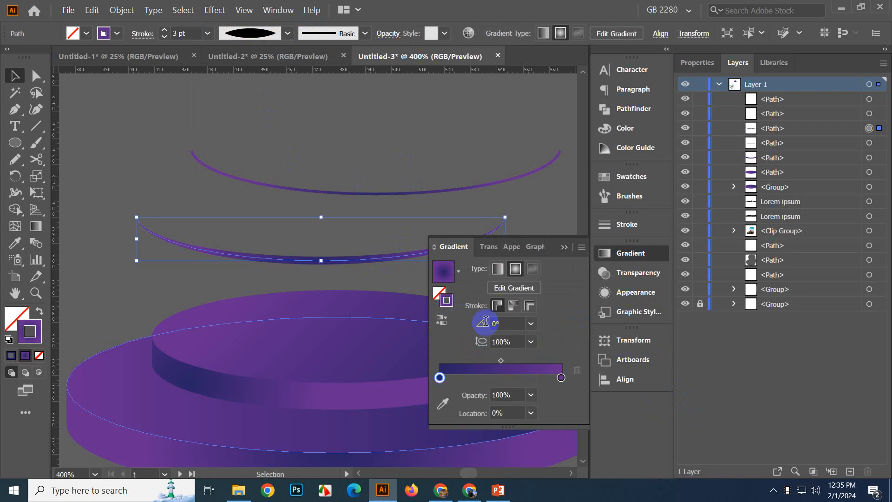
click(532, 307)
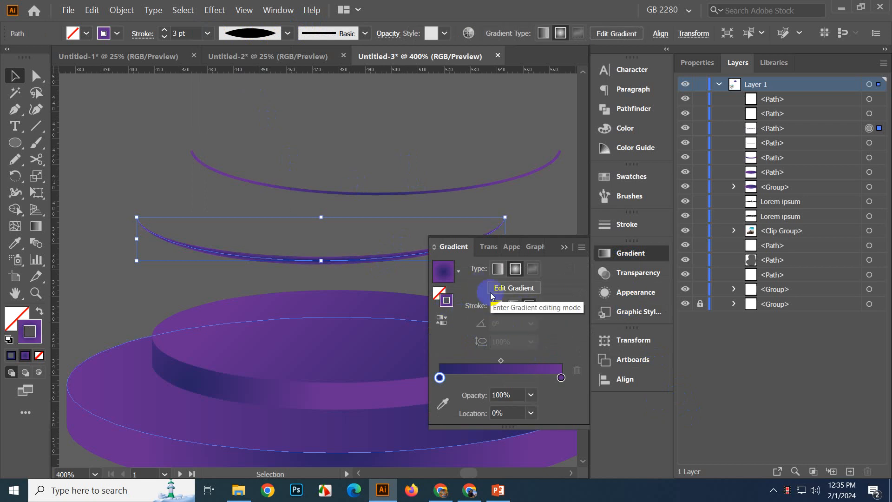
double_click(439, 377)
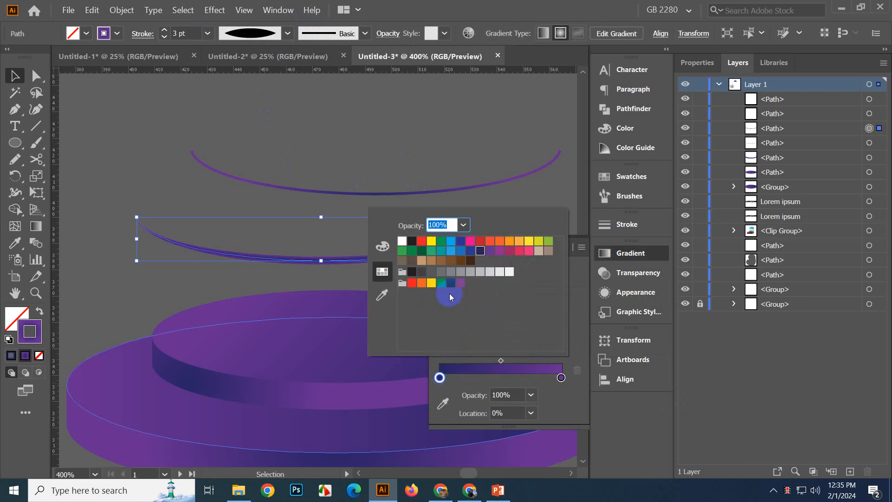
click(529, 241)
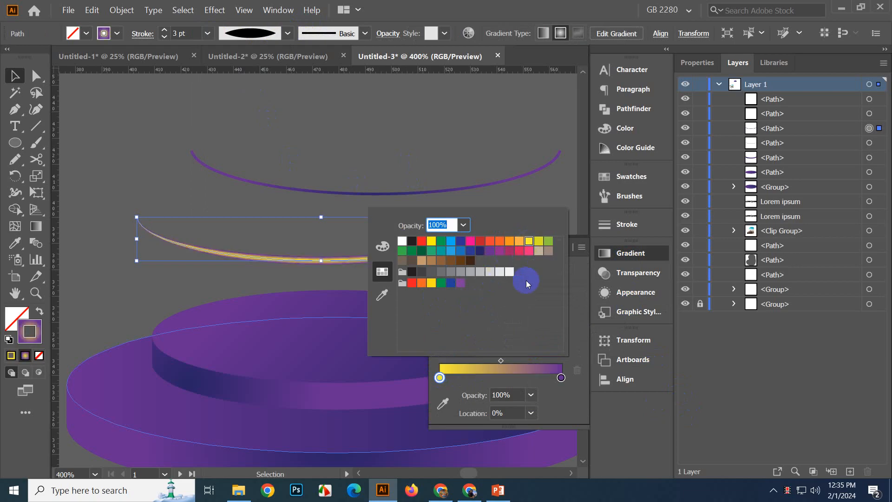
- Set the end stop of the arc's stroke gradient to black with 0% opacity
click(562, 379)
double_click(562, 378)
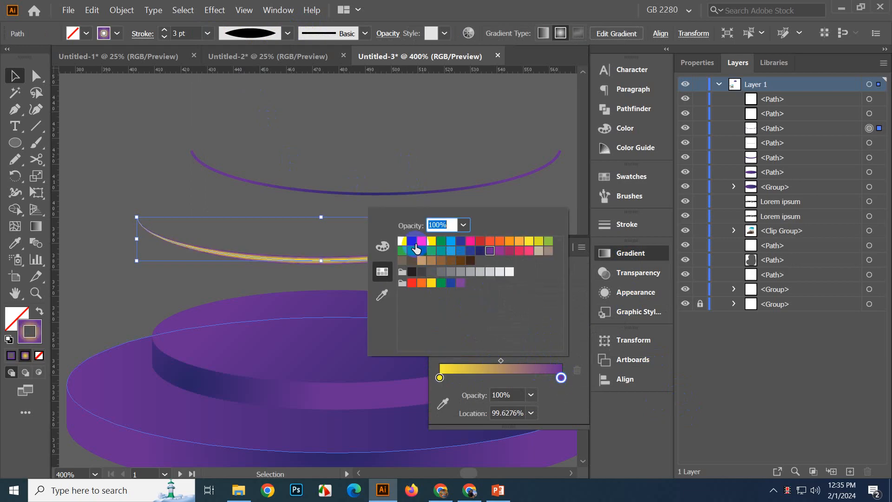
click(412, 241)
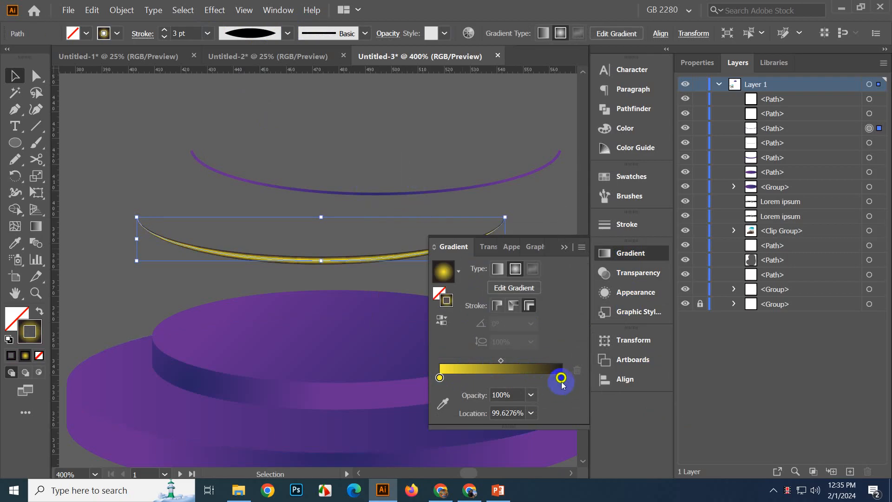
click(531, 394)
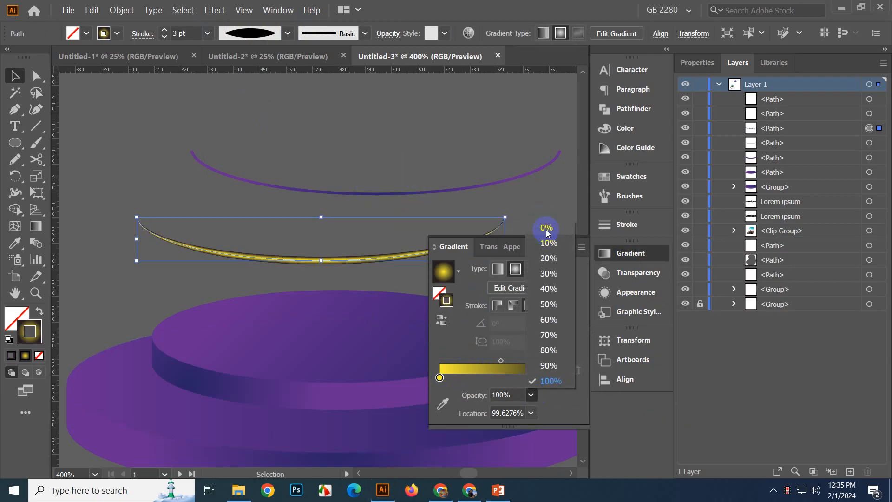
click(547, 228)
click(360, 160)
scroll(361, 161, down, 2)
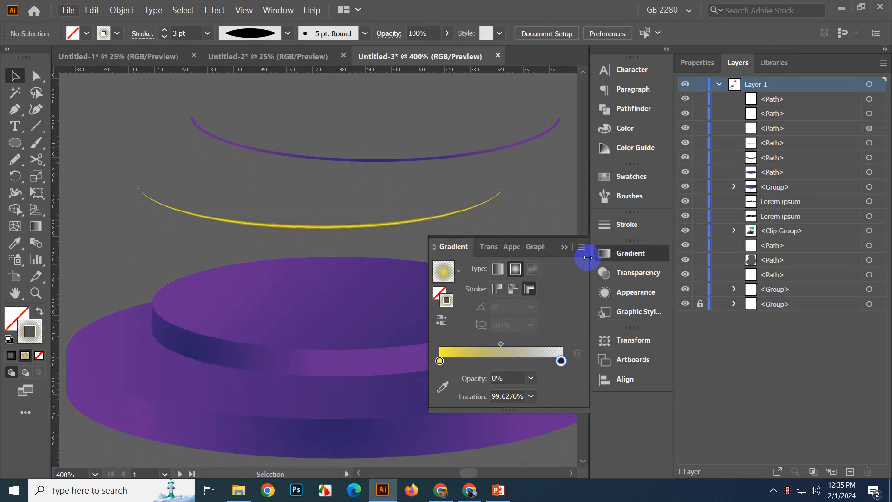
click(566, 247)
scroll(484, 219, down, 1)
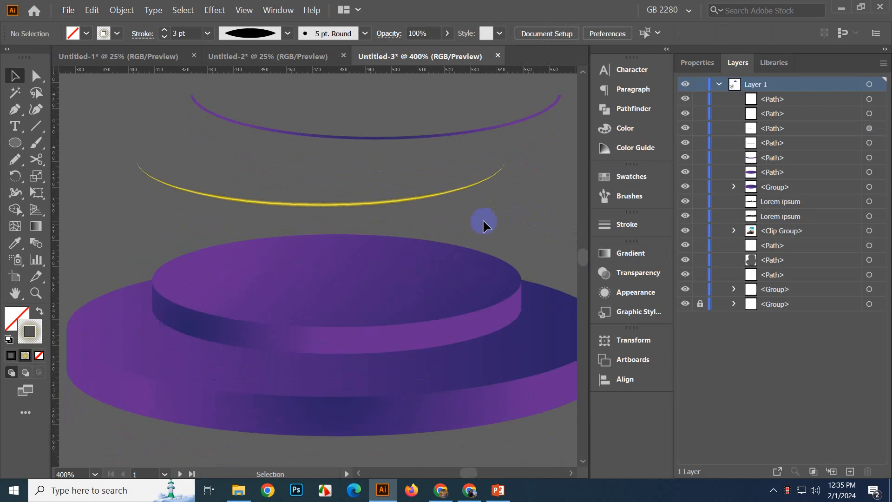
- Move the yellow arc onto the lower edge of the upper disc, where it meets the lower tier
drag(393, 208, 418, 372)
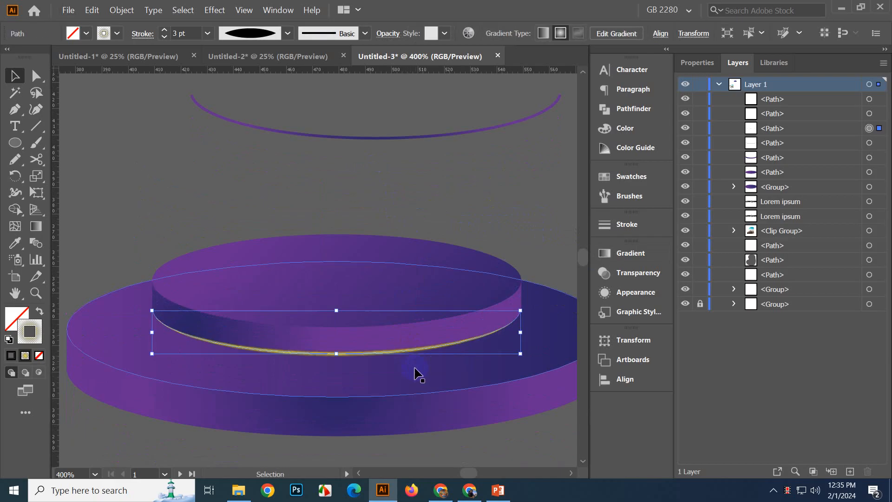
click(500, 199)
scroll(499, 199, down, 1)
scroll(499, 197, down, 1)
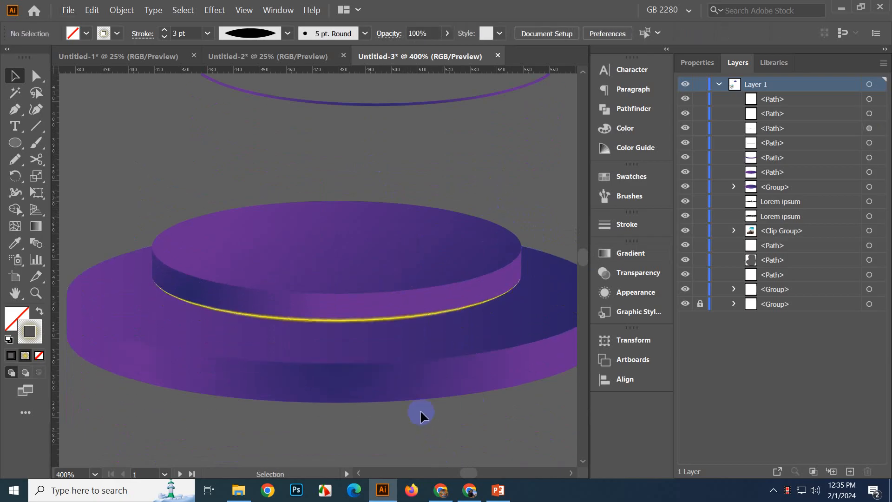
- Change the yellow arc's blending mode to Color Dodge to make it glow
scroll(420, 409, up, 3)
click(369, 173)
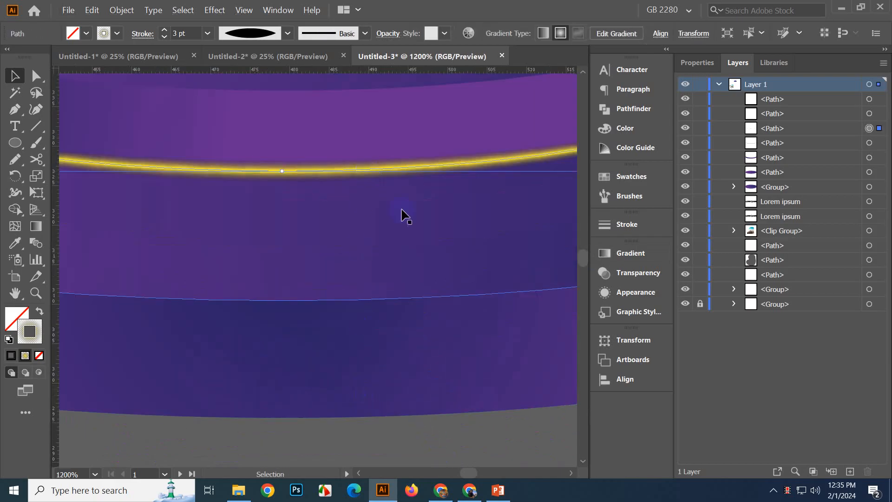
click(638, 273)
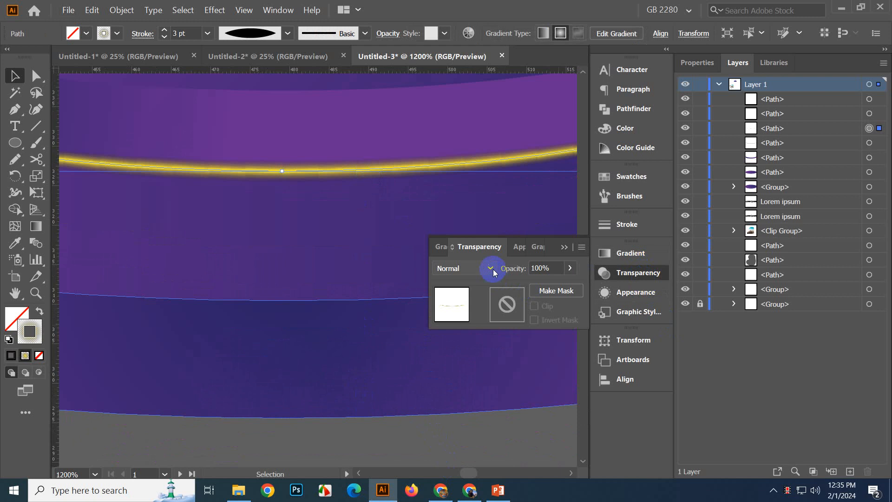
click(492, 270)
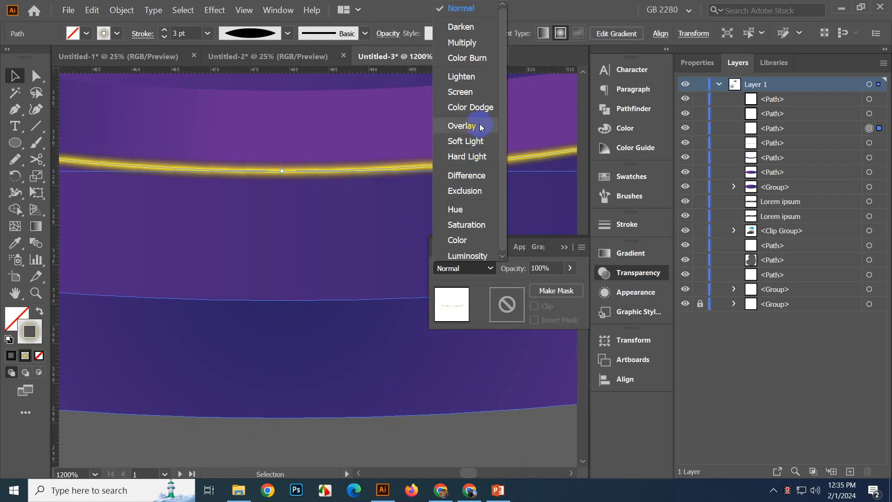
click(477, 107)
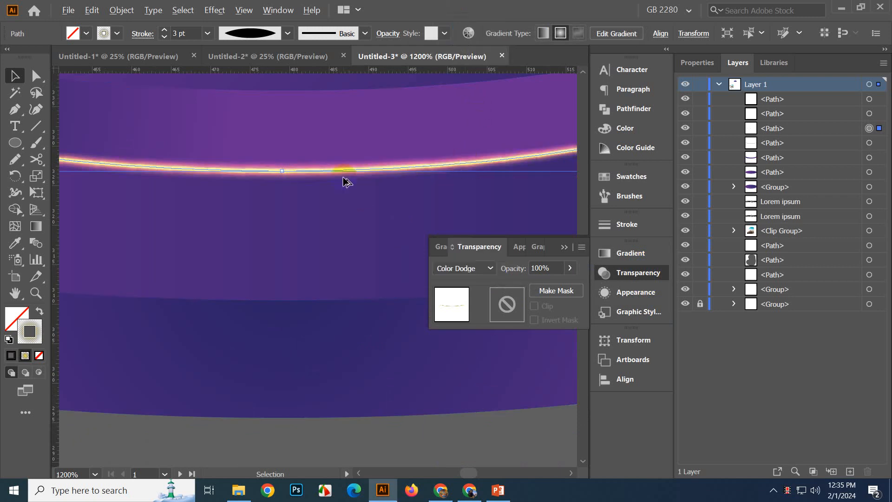
scroll(344, 181, down, 3)
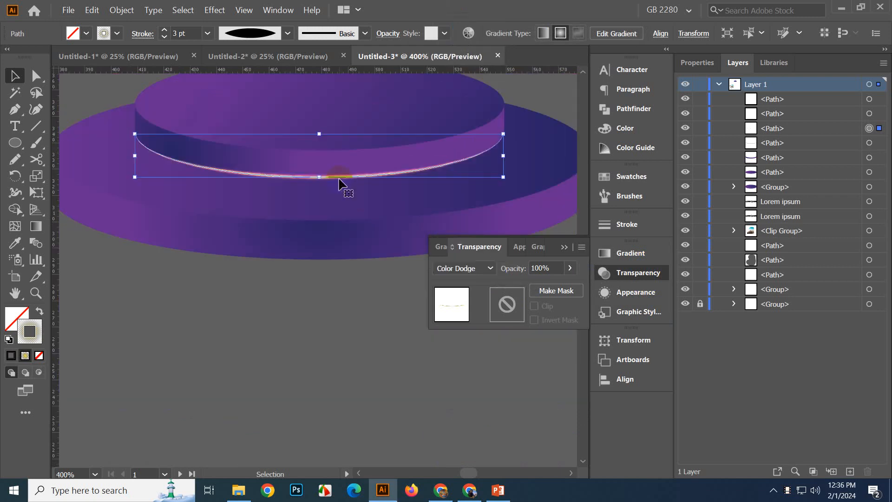
click(319, 280)
scroll(330, 325, up, 2)
scroll(316, 346, down, 1)
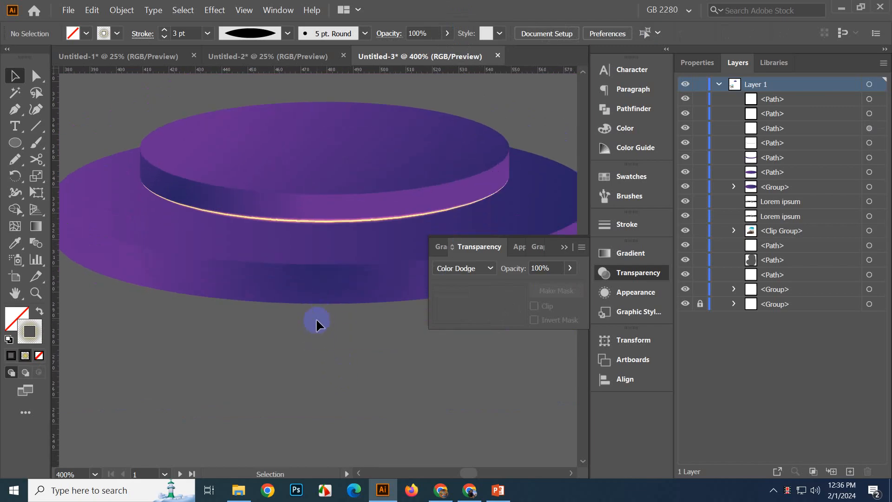
click(564, 246)
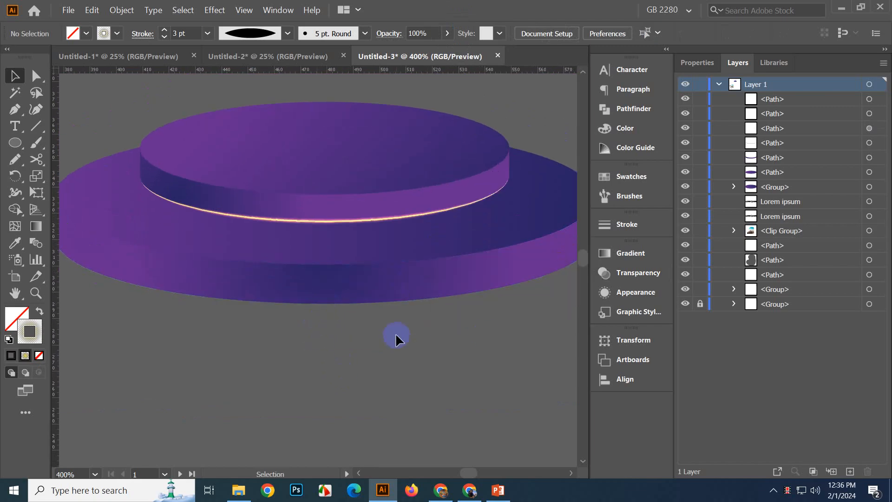
- Try the Overlay blending mode on the yellow arc below the upper disc, and undo it
scroll(395, 333, down, 1)
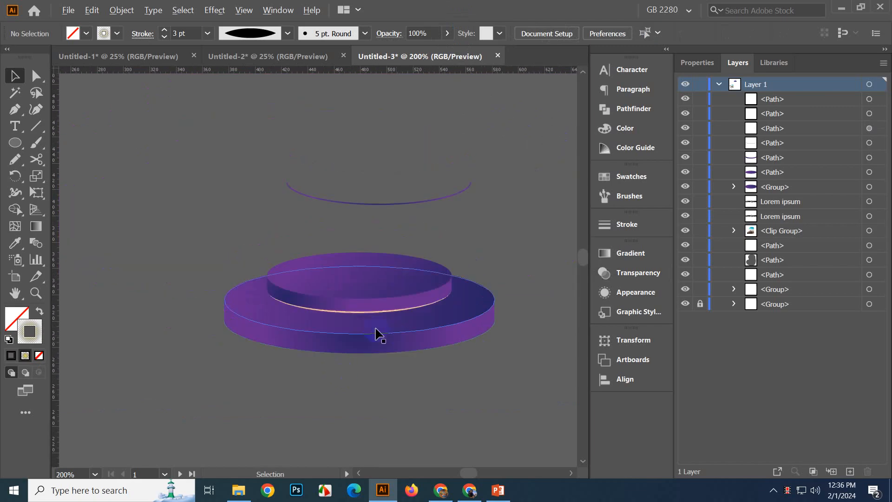
scroll(382, 304, up, 1)
click(380, 298)
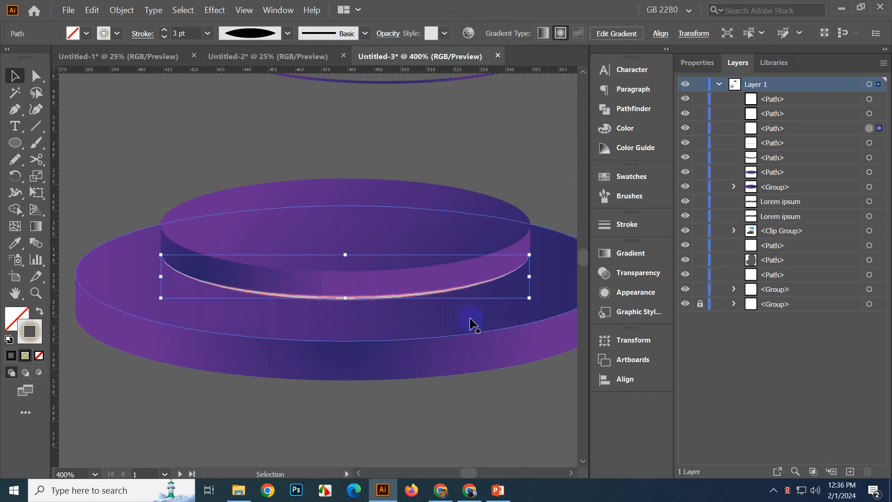
scroll(398, 335, up, 2)
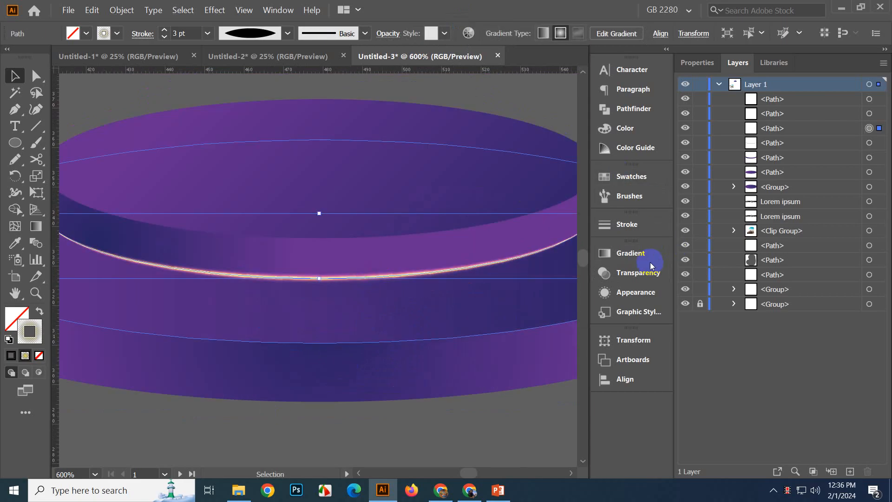
click(643, 272)
click(491, 269)
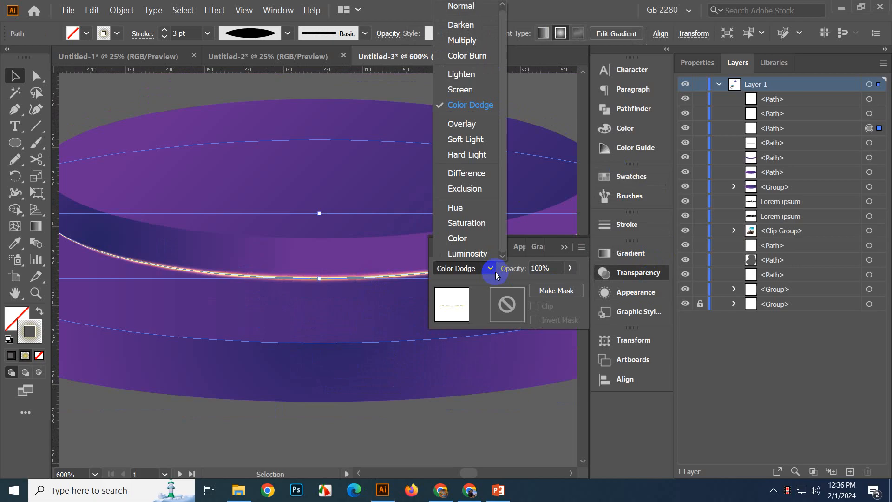
click(491, 123)
click(476, 102)
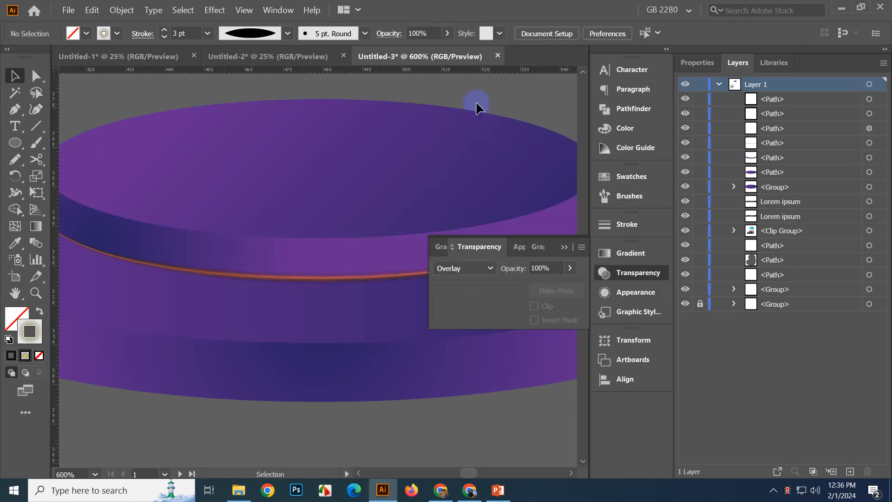
key(ctrl+minus)
key(ctrl+minus)
key(ctrl+z)
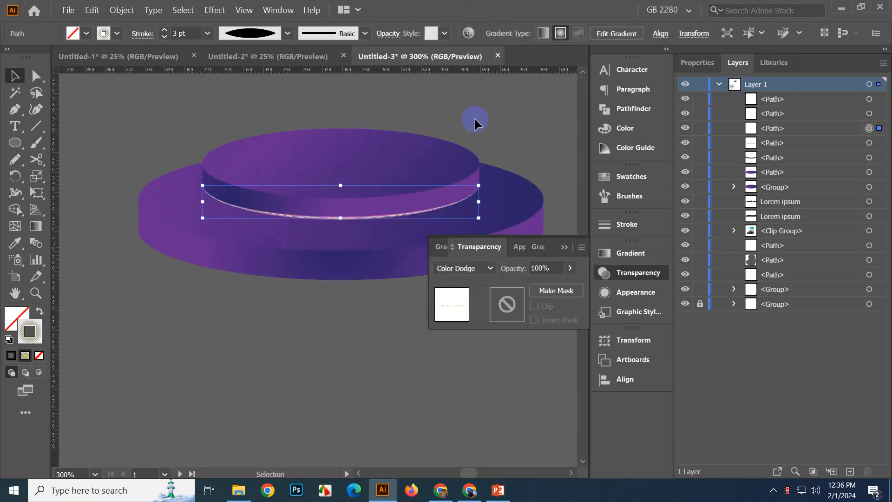
- Set the blending mode of the yellow arc below the upper disc to Normal
click(623, 273)
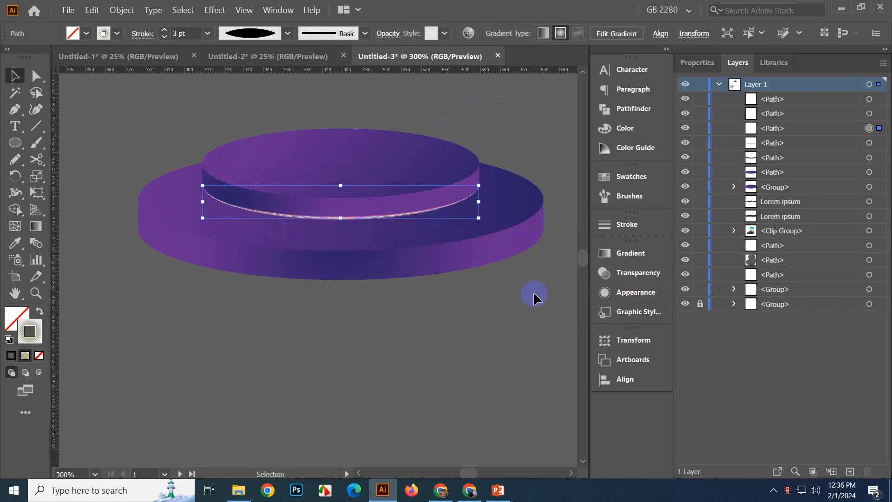
click(622, 273)
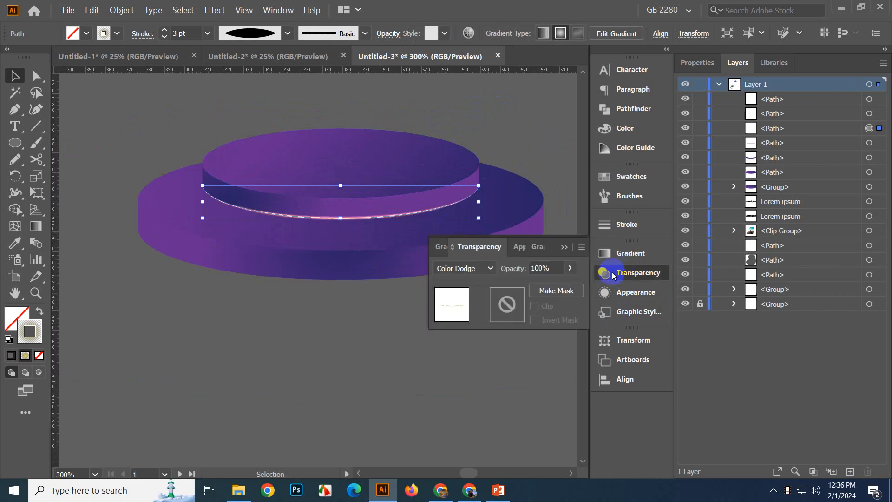
click(486, 268)
click(462, 7)
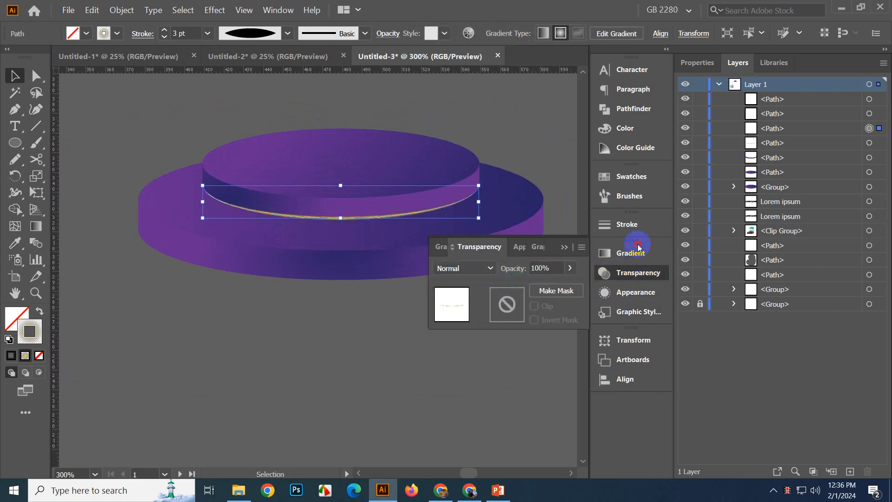
- Change the first colour stop of the arc's stroke gradient from yellow to black to turn it into a shadow
click(631, 253)
double_click(440, 377)
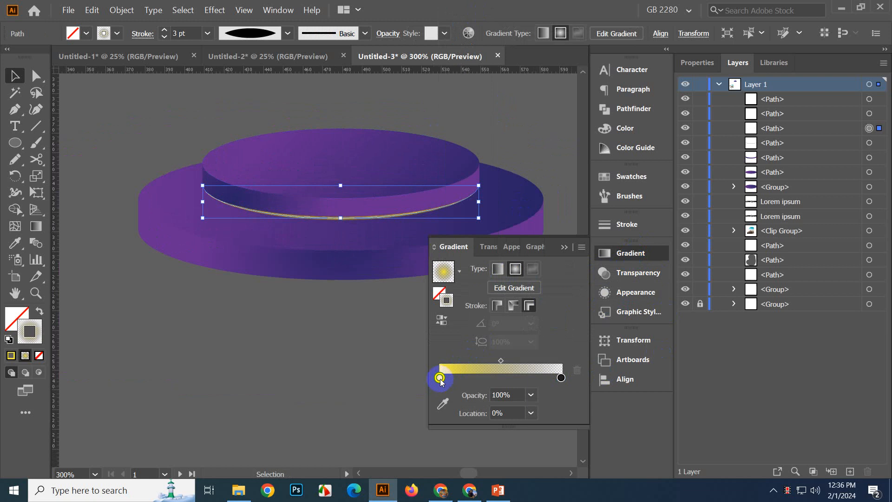
click(411, 241)
click(518, 163)
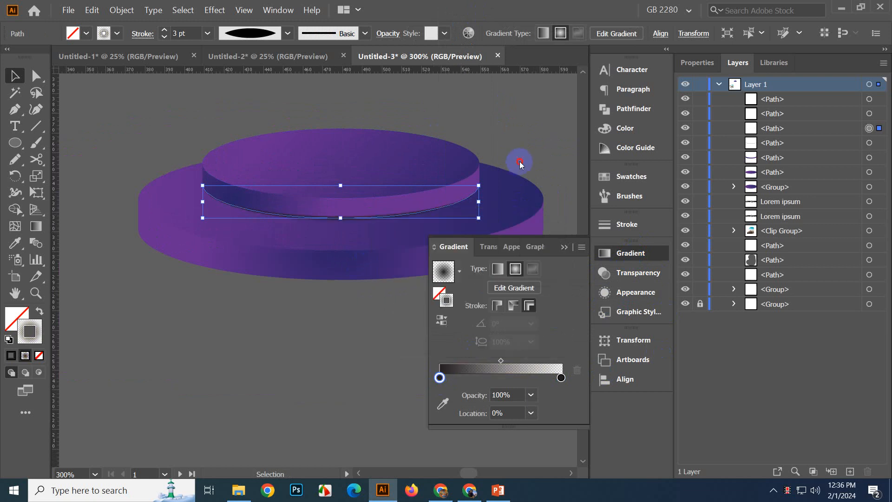
click(519, 159)
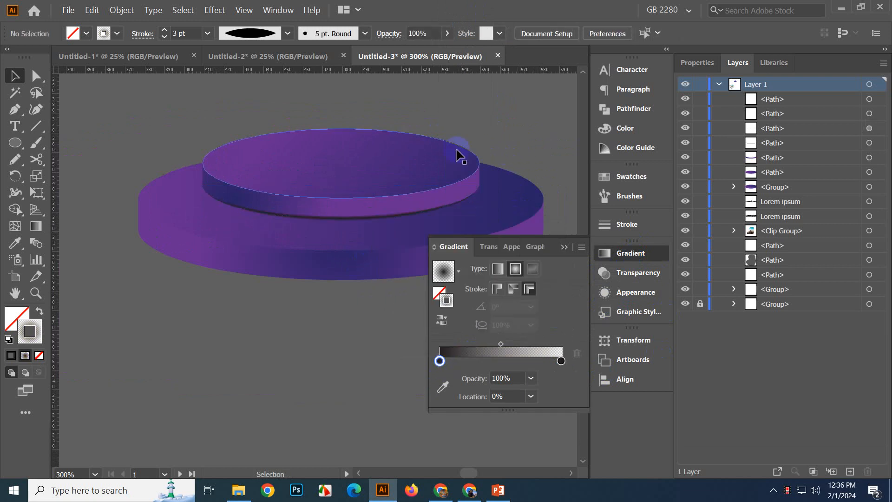
- Send the black shadow arc backward until it sits behind the upper disc's side
scroll(458, 153, up, 2)
scroll(456, 153, down, 1)
scroll(201, 311, up, 2)
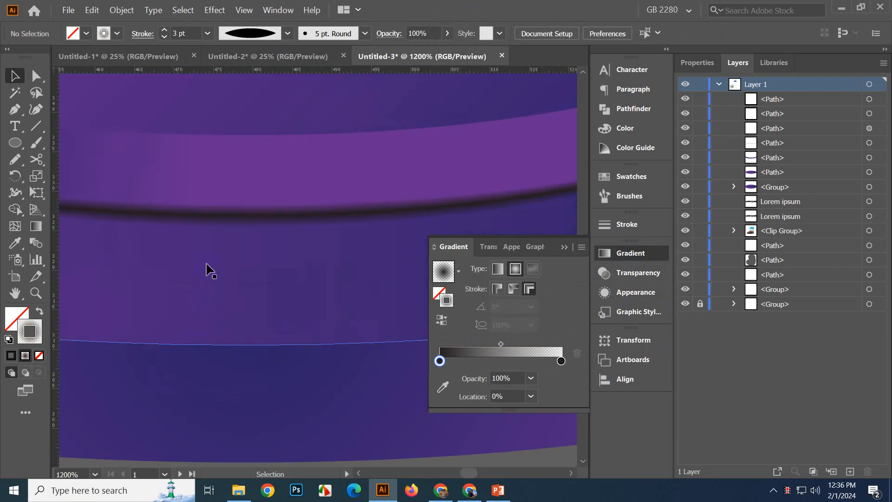
click(258, 219)
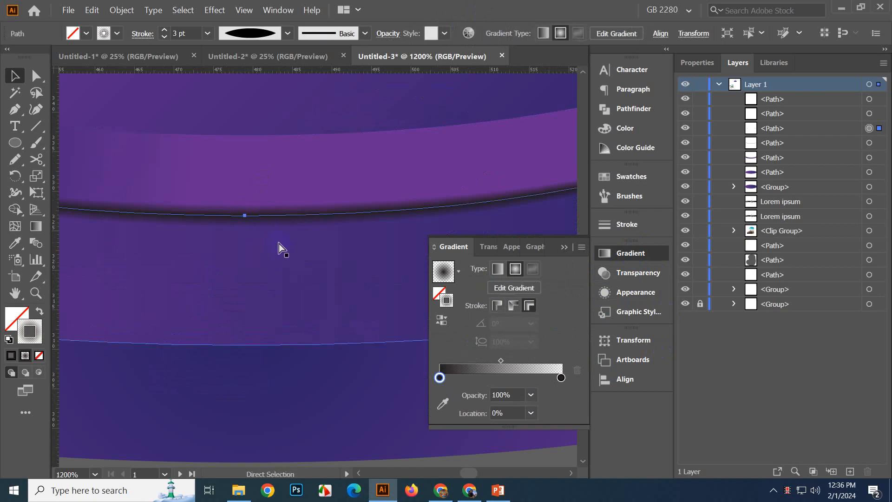
key(ctrl+[)
key(ctrl+[)
key(ctrl+[)
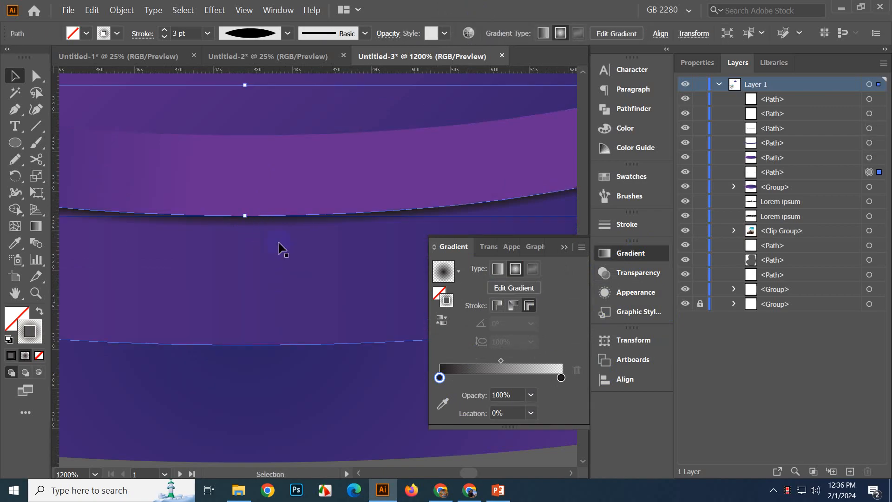
scroll(274, 245, down, 3)
click(287, 334)
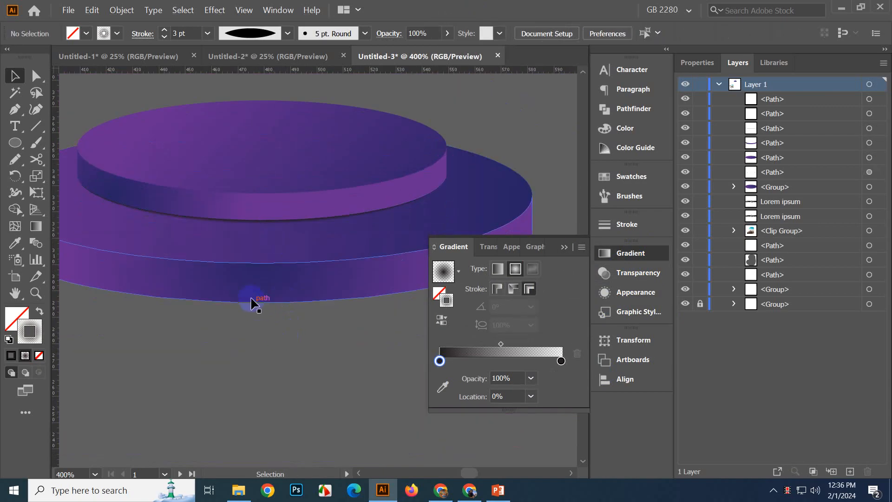
- Nudge the shadow arc slightly down so more of it shows beneath the upper disc
scroll(226, 277, up, 1)
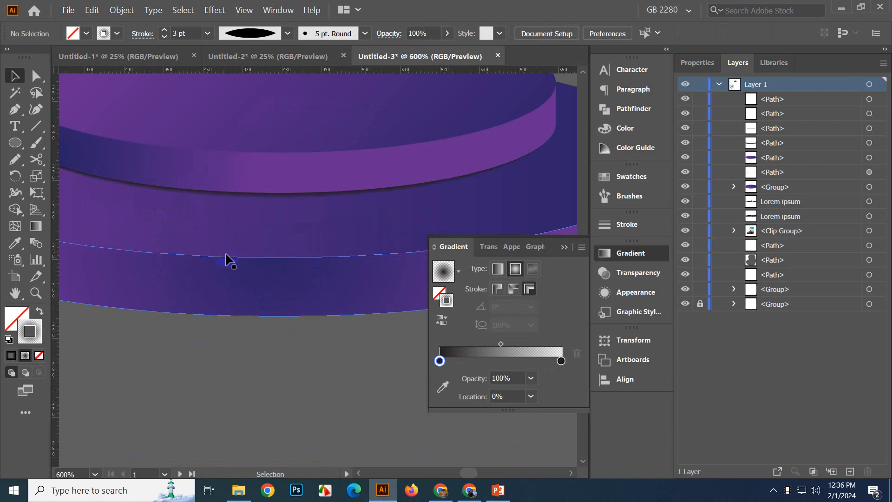
click(265, 200)
key(Down)
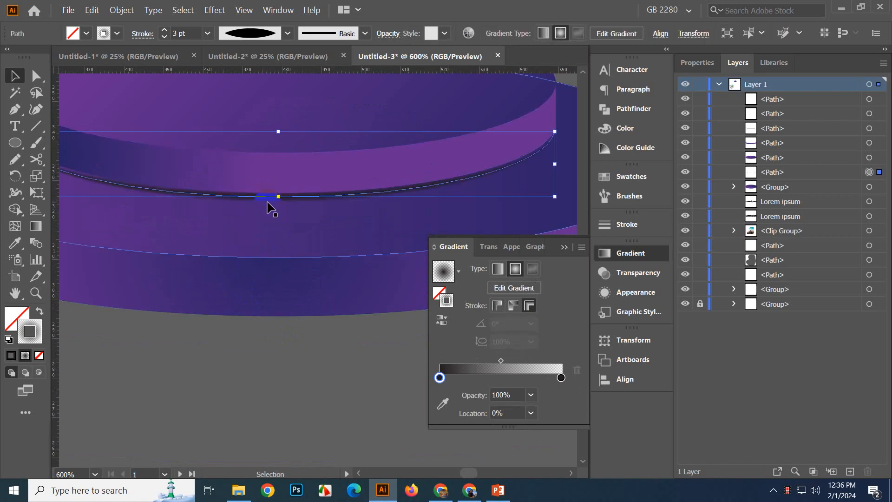
click(347, 371)
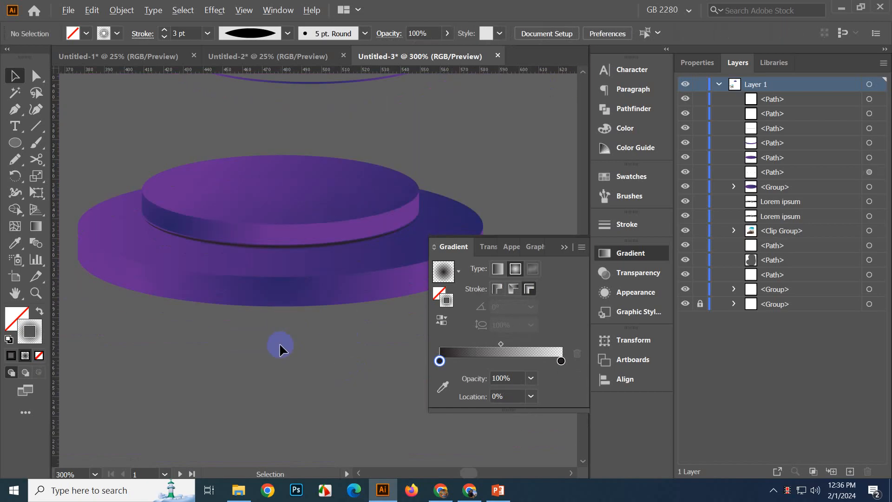
- Group all the podium's parts together with the shadow arc
scroll(278, 339, down, 1)
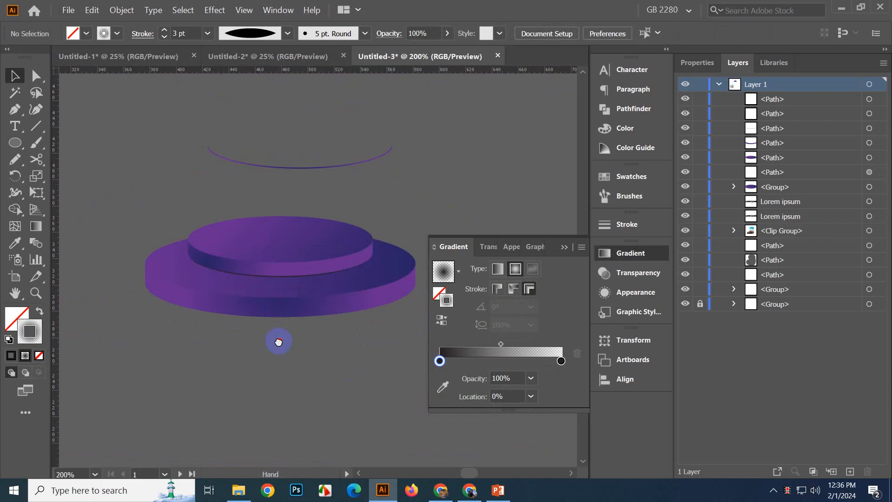
drag(278, 342, 306, 342)
drag(144, 194, 370, 378)
key(ctrl+g)
click(336, 364)
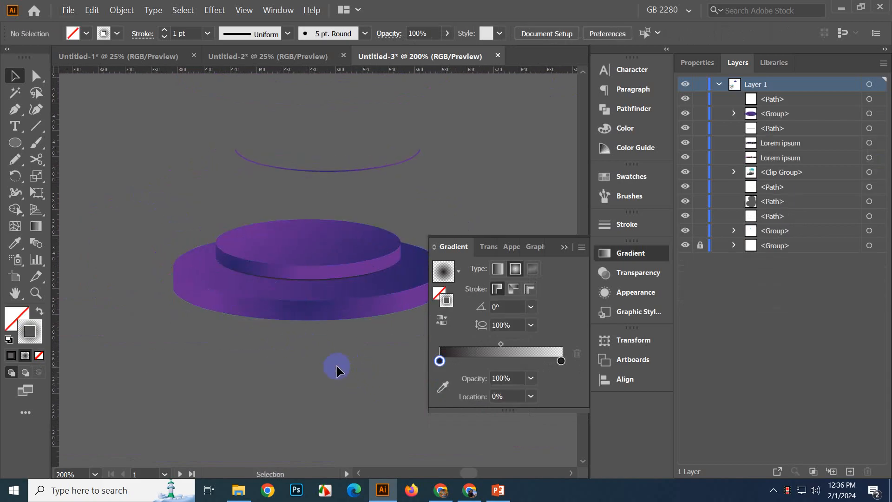
scroll(336, 363, up, 2)
scroll(311, 337, down, 3)
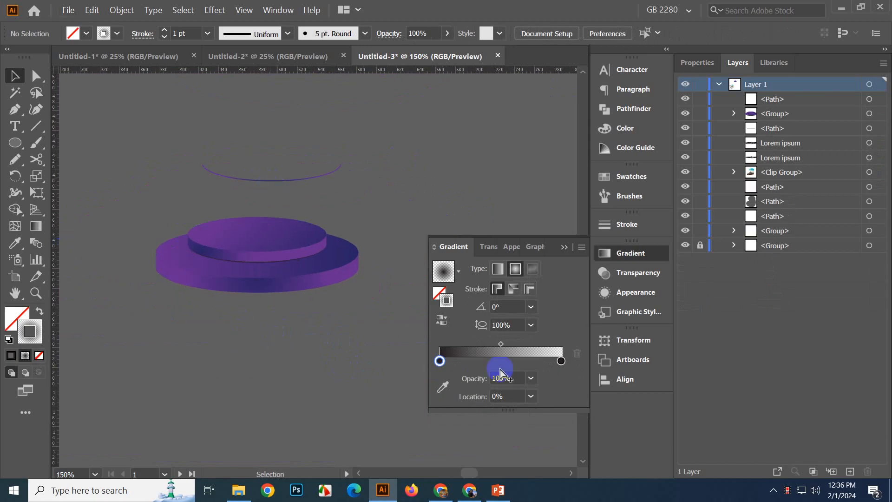
double_click(439, 361)
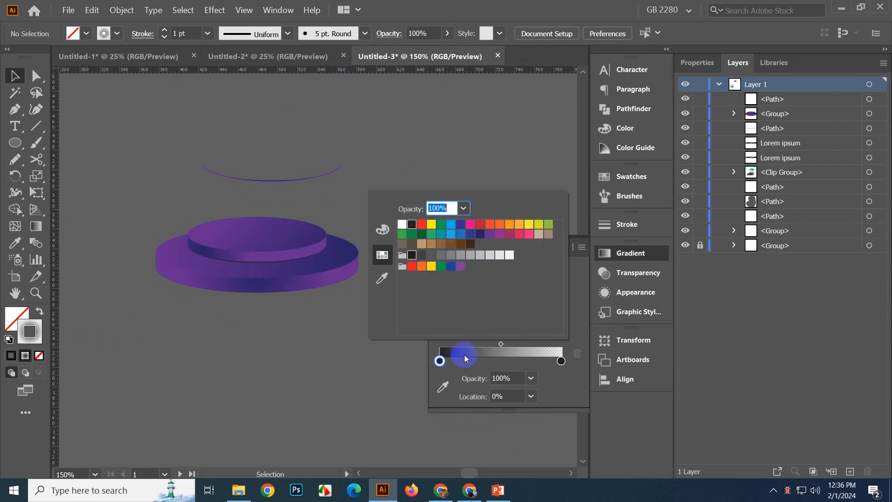
click(432, 226)
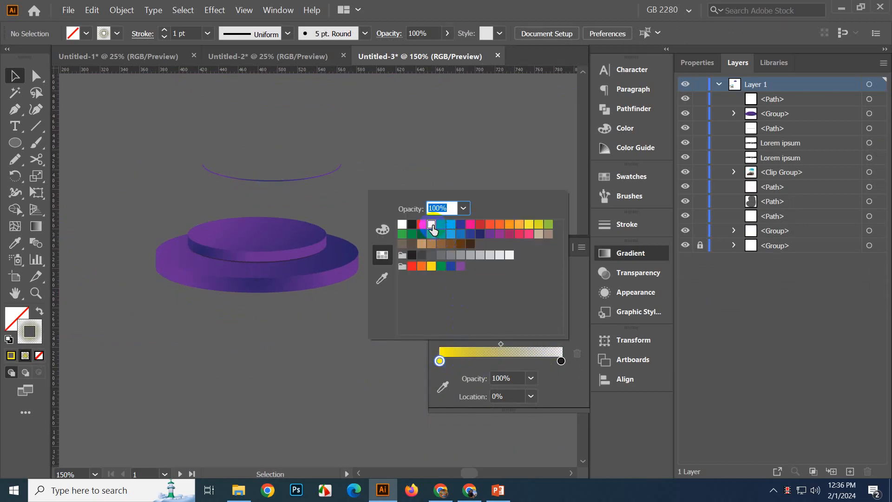
- Change the first stroke gradient stop of the spare purple arc above the podium to yellow
click(309, 178)
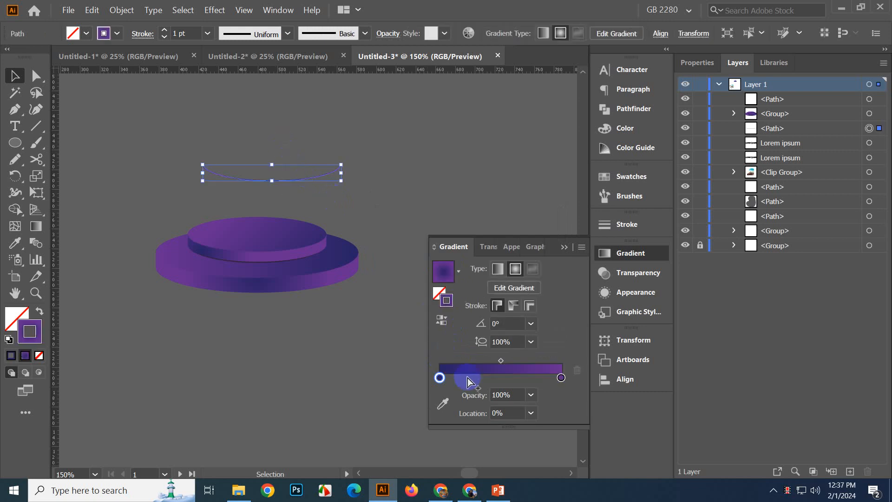
double_click(440, 379)
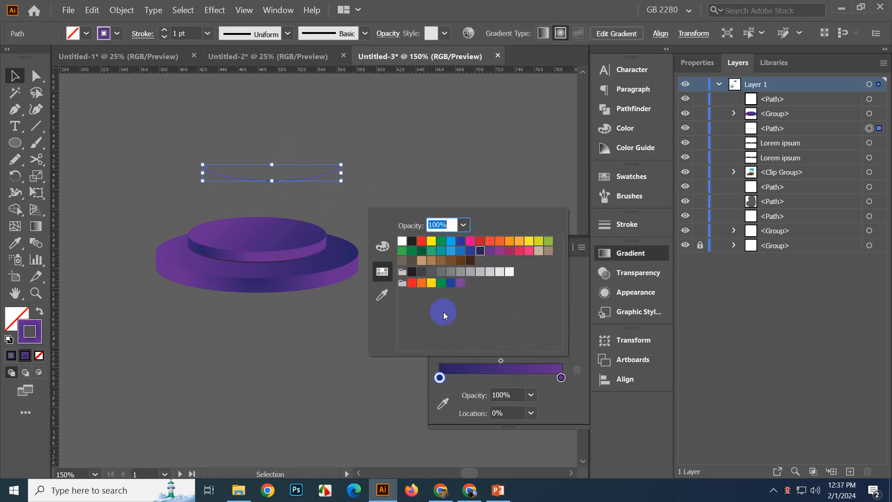
click(431, 243)
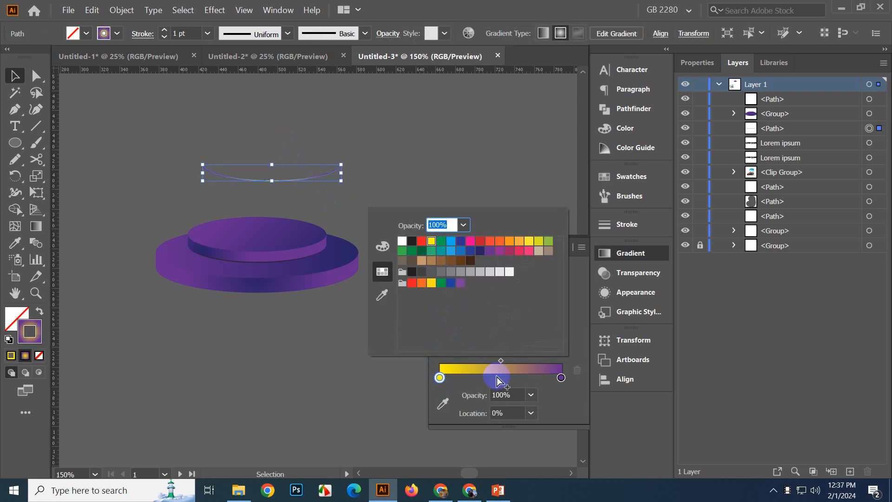
click(486, 194)
- Move the recoloured arc onto the upper disc's lower edge in front of the podium, with its gradient applied across the stroke
drag(292, 181, 282, 263)
click(530, 305)
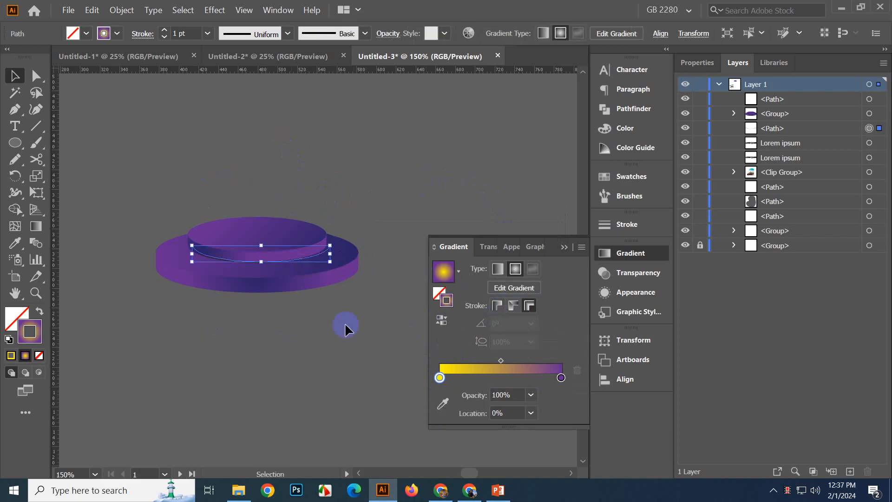
key(ctrl+equal)
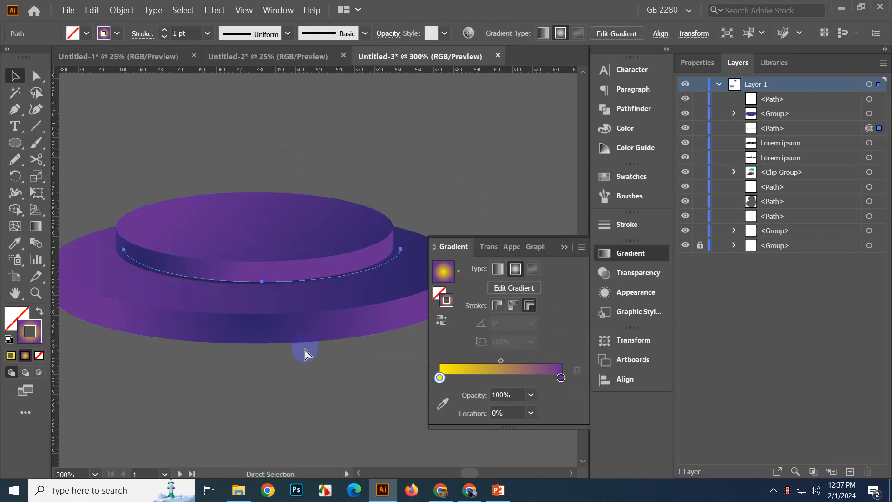
key(ctrl+shift+bracketright)
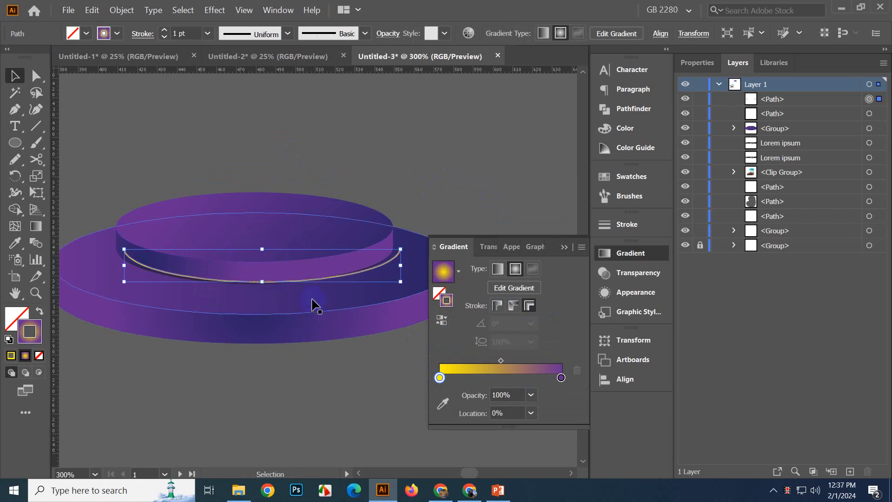
drag(402, 266, 367, 267)
key(a)
key(ctrl+z)
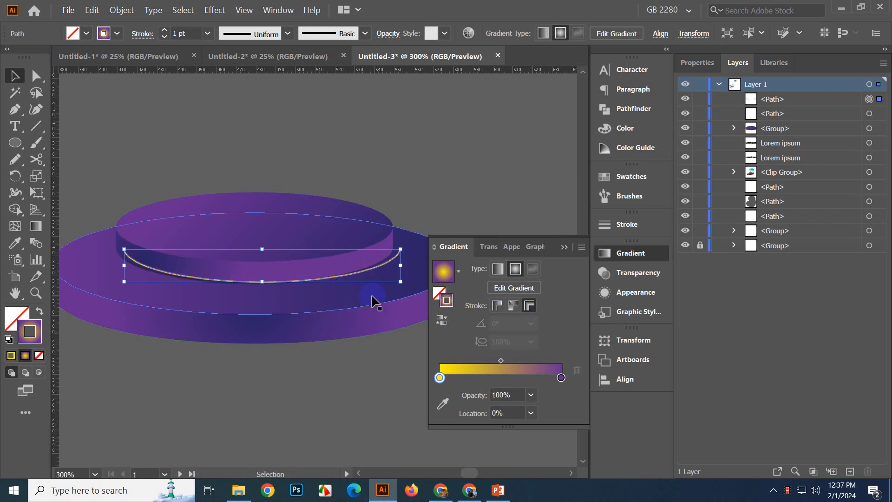
- Nudge the yellow arc left until its ends line up with the sides of the upper disc
key(Left)
key(Left)
key(Left)
key(Left)
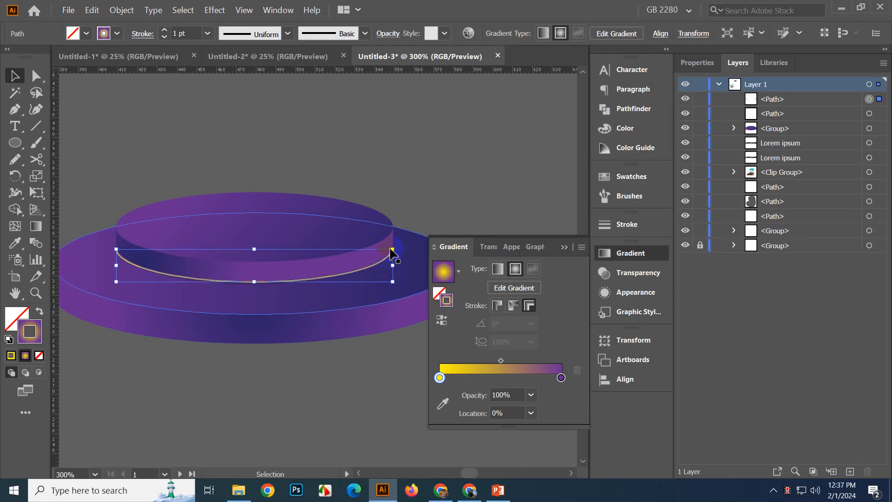
click(408, 184)
scroll(237, 393, up, 2)
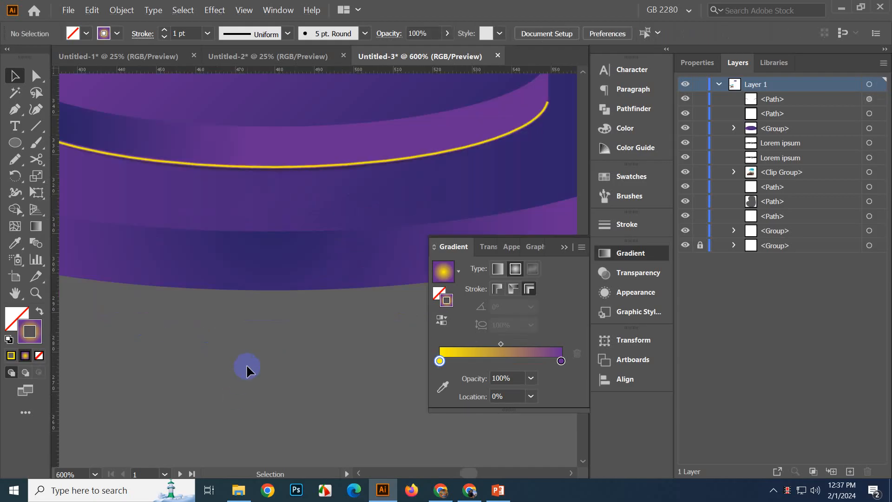
key(ctrl+z)
scroll(260, 343, down, 4)
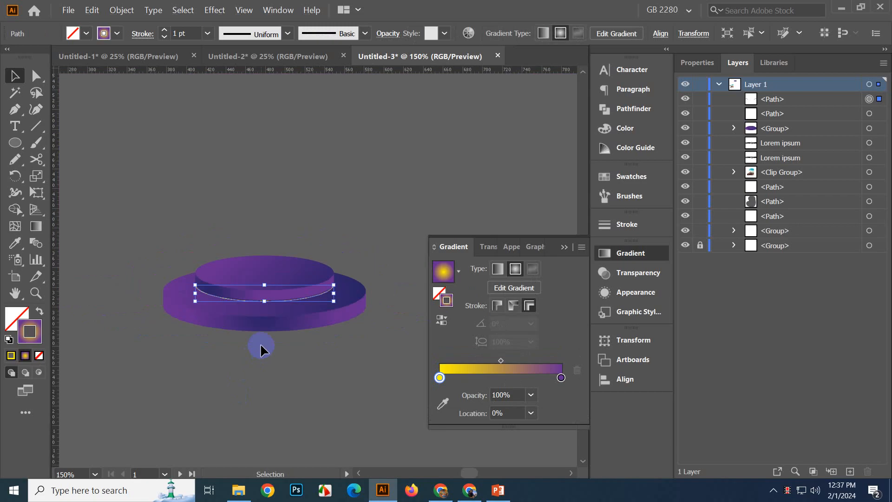
scroll(271, 316, up, 2)
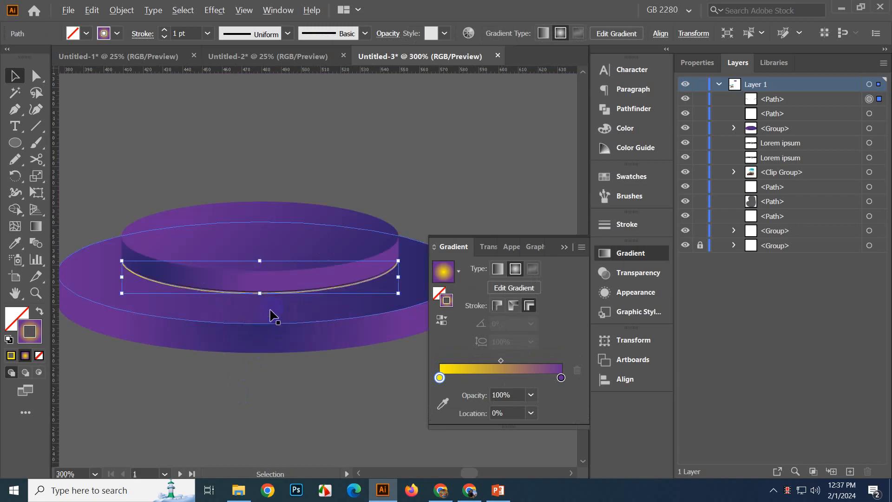
- Delete the yellow arc from the upper disc's lower edge and put the gradient settings away
key(Delete)
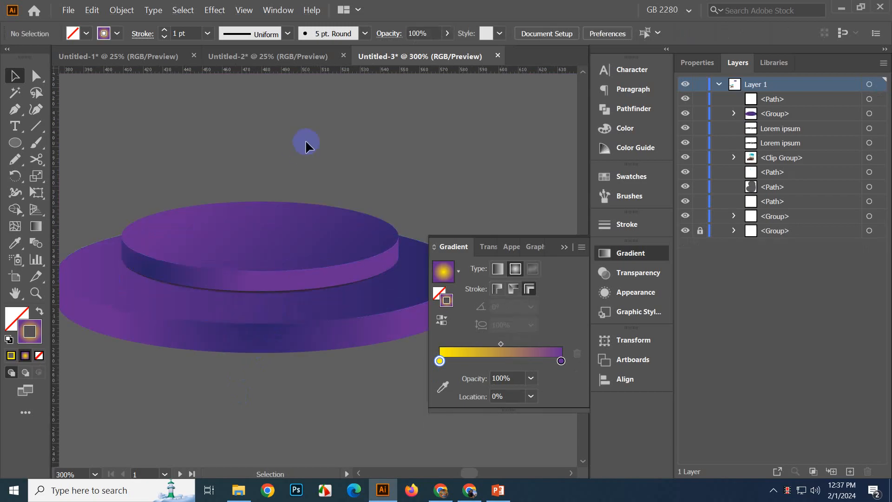
scroll(351, 141, up, 1)
click(580, 253)
scroll(319, 170, down, 2)
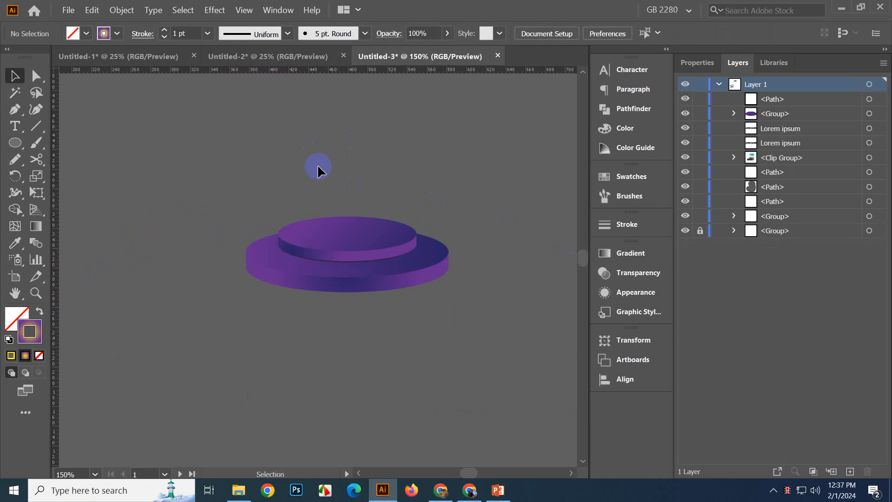
- Draw a large hexagon with the Polygon tool in the empty canvas area beyond the podium's upper-left side
drag(283, 269, 465, 416)
click(311, 175)
drag(311, 175, 469, 302)
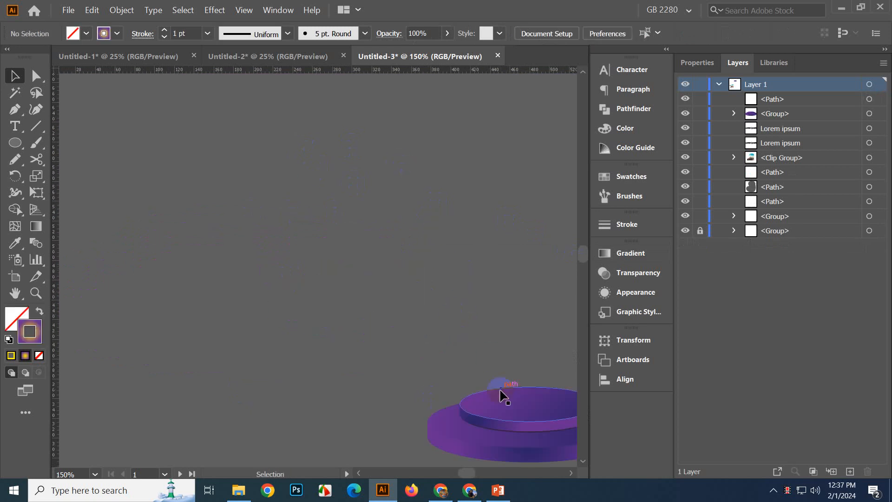
drag(459, 360, 421, 318)
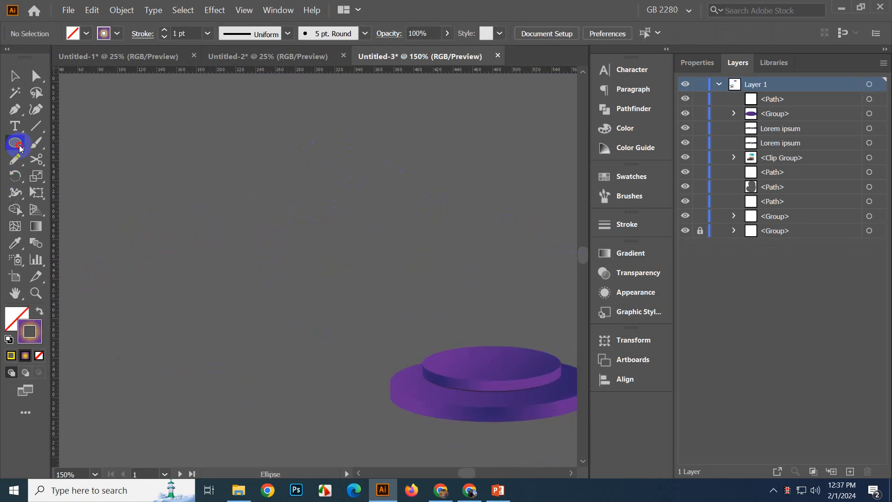
drag(15, 142, 75, 193)
drag(218, 166, 273, 235)
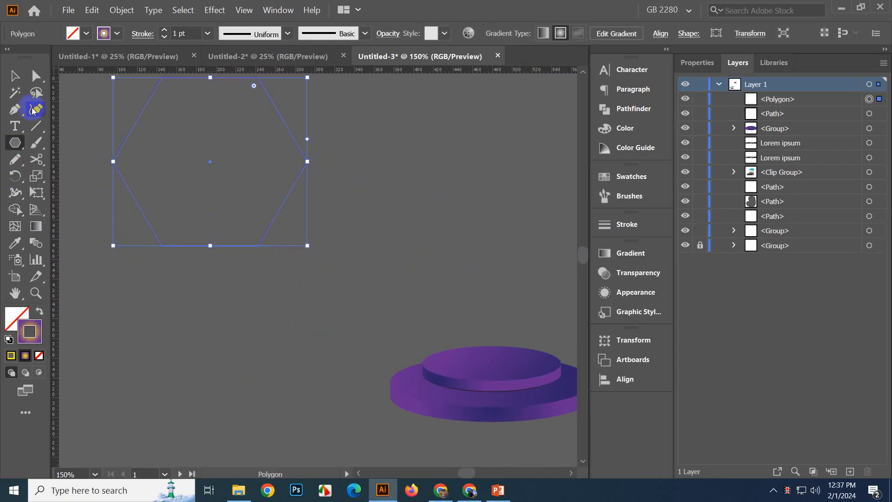
- Give the hexagon a solid yellow fill with no stroke
click(14, 76)
click(611, 178)
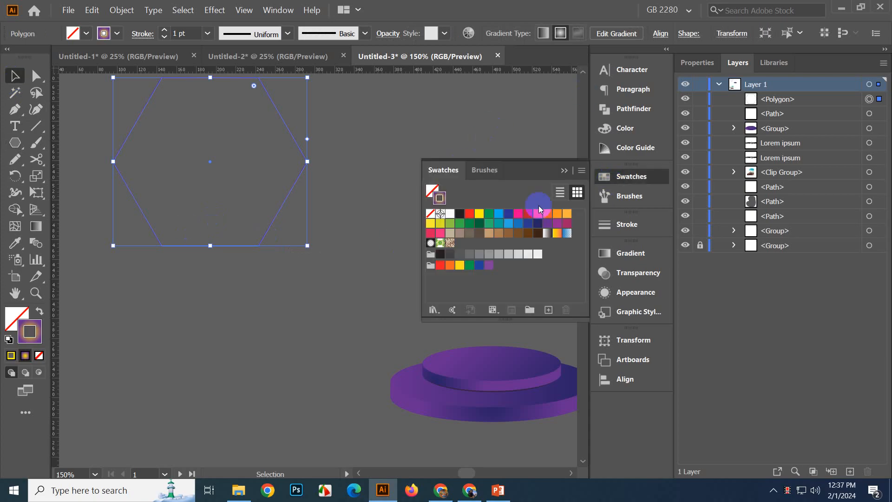
click(480, 214)
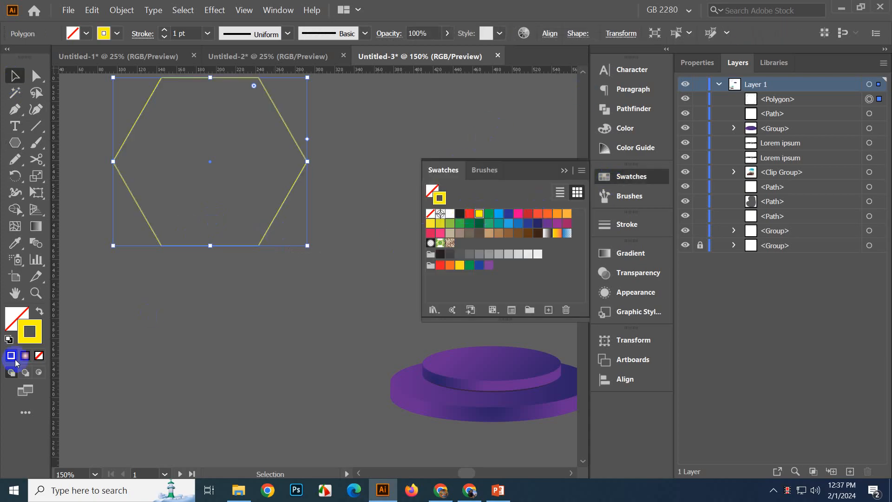
click(40, 310)
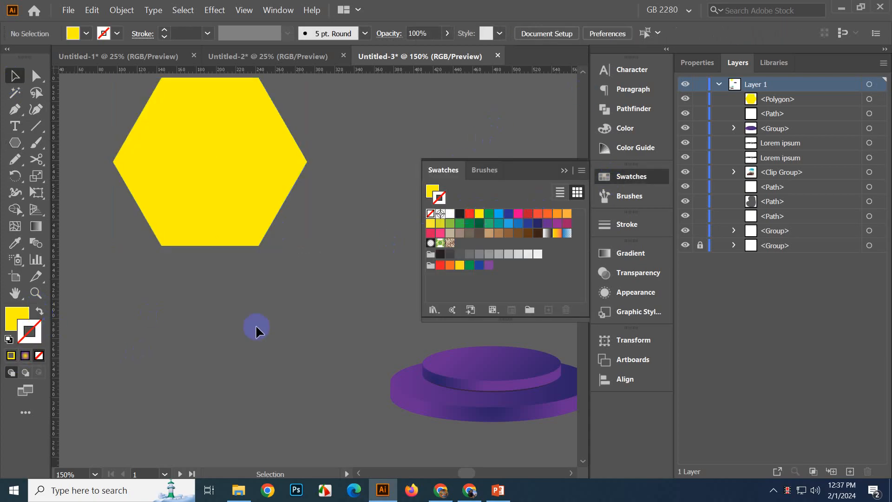
- Flatten the yellow hexagon vertically to about a third of its height, keeping its width
scroll(261, 323, down, 1)
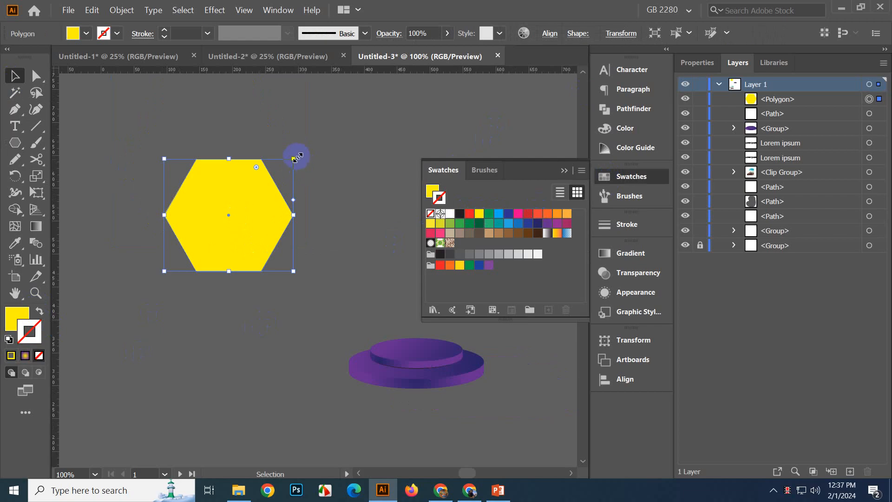
drag(229, 159, 226, 230)
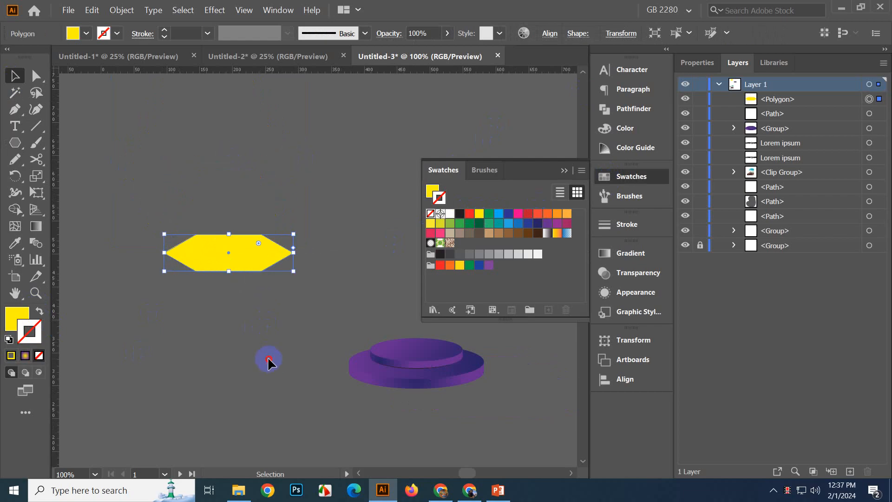
click(268, 360)
scroll(219, 321, up, 1)
scroll(222, 299, up, 2)
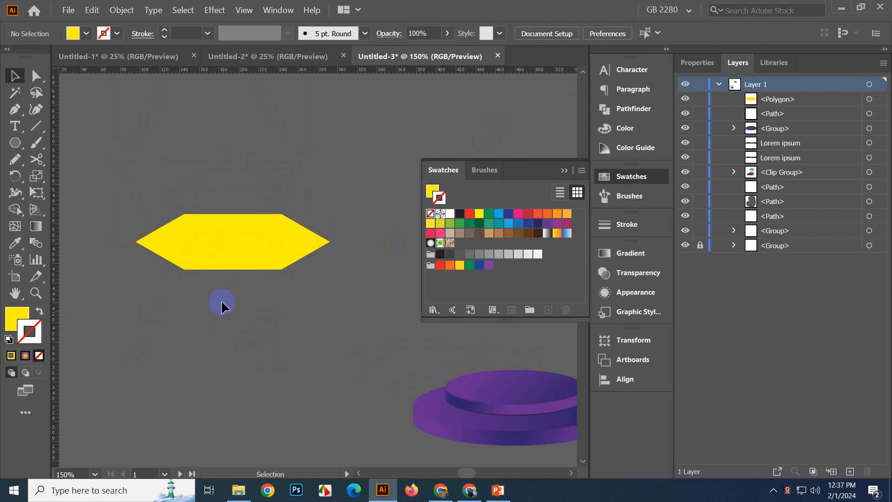
- Duplicate the flattened hexagon slightly below itself and add a vertical line at each of the two side corners
scroll(221, 300, down, 2)
click(235, 212)
drag(236, 215, 137, 257)
click(350, 161)
click(36, 126)
click(14, 79)
- Use Shape Builder on both hexagons and the lines to form one top face and one side band, removing the outer corner leftovers
drag(111, 159, 319, 307)
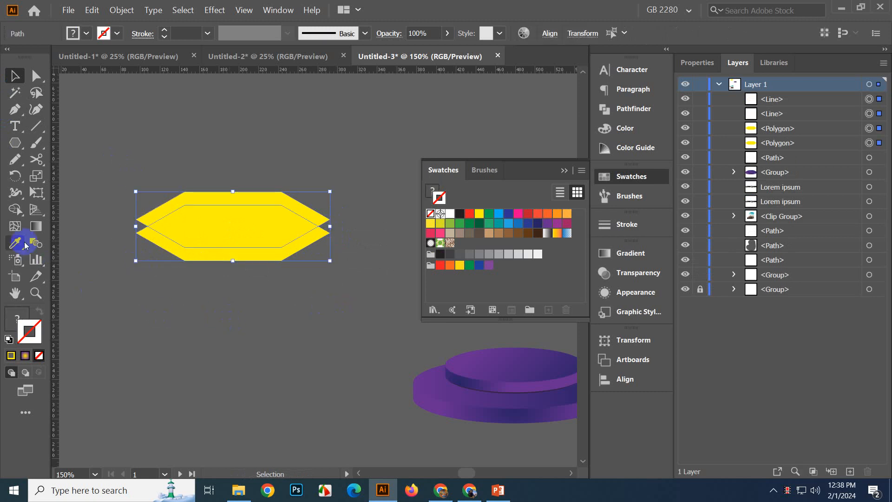
click(15, 209)
drag(192, 235, 186, 201)
drag(204, 255, 250, 253)
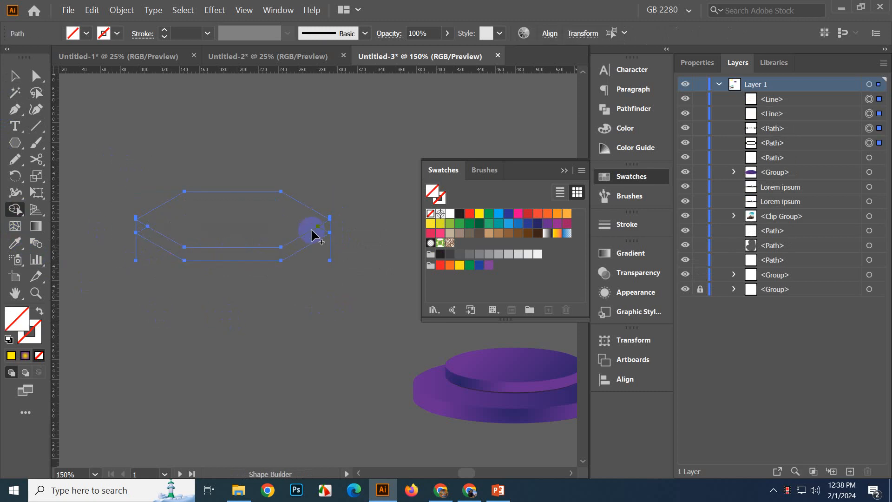
drag(313, 232, 329, 230)
drag(156, 236, 143, 226)
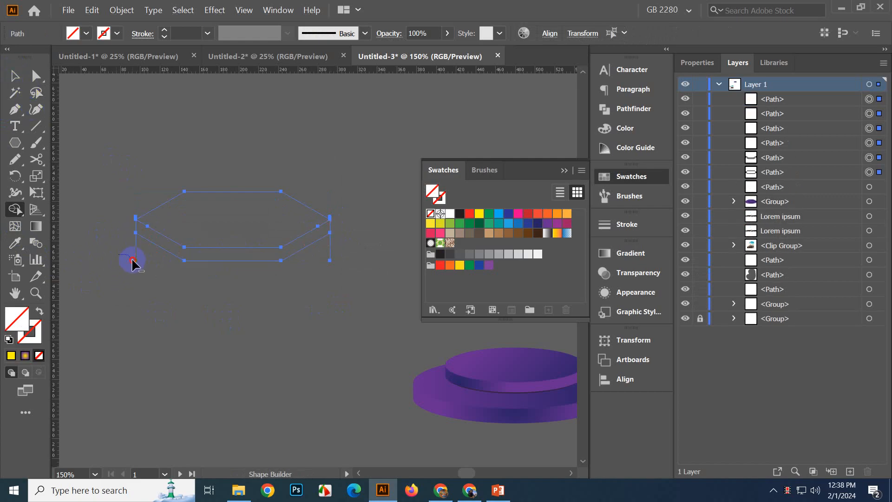
alt+click(153, 258)
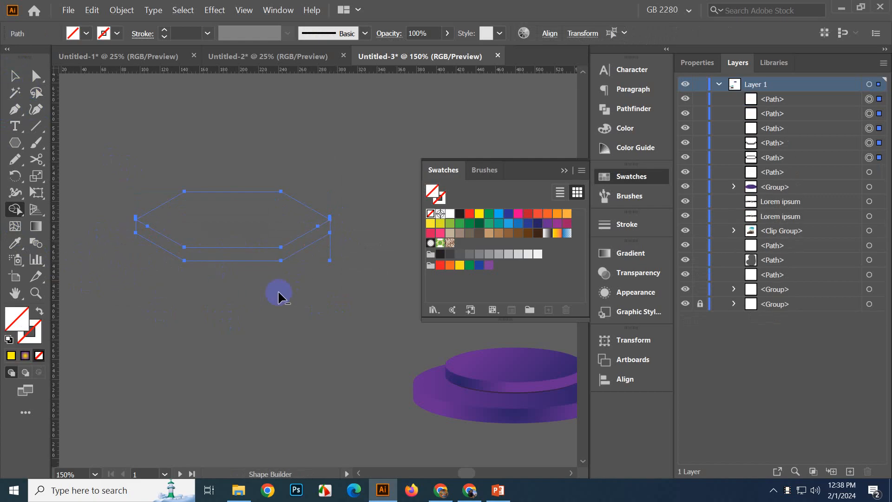
alt+click(319, 254)
- Fill the hexagonal top face with yellow and the side band below it with a darker yellow-green
click(14, 76)
click(225, 129)
click(256, 224)
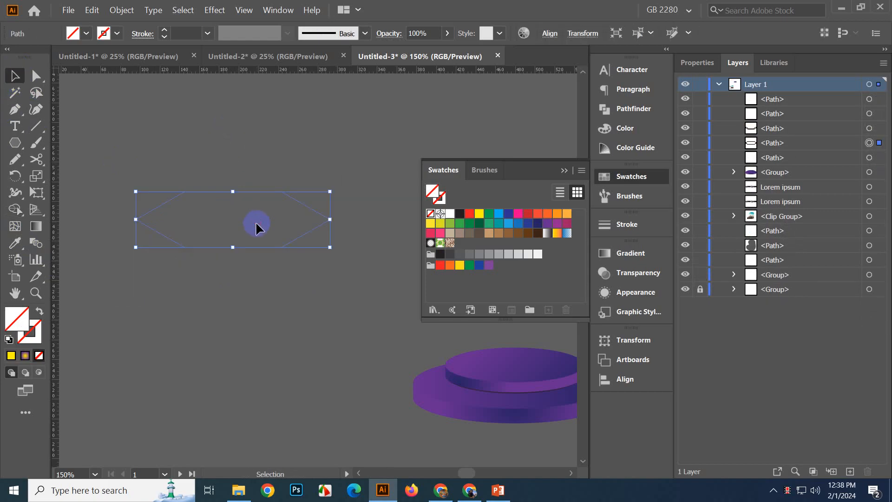
click(479, 213)
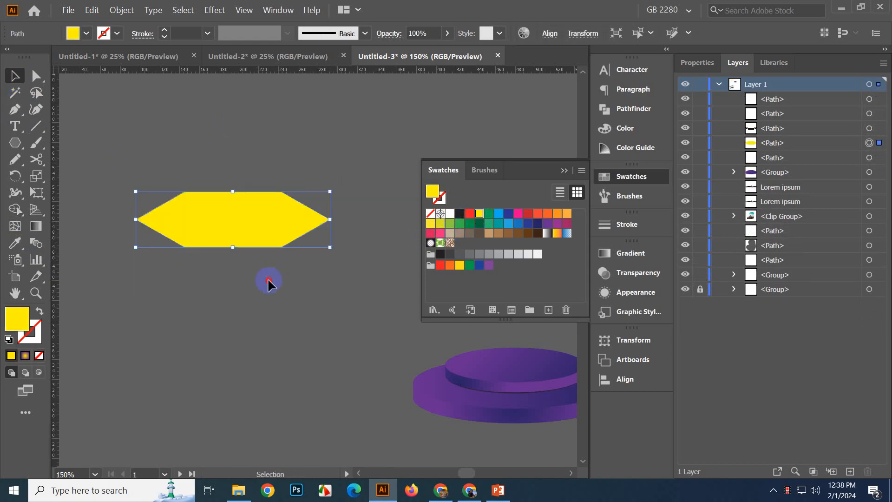
click(279, 256)
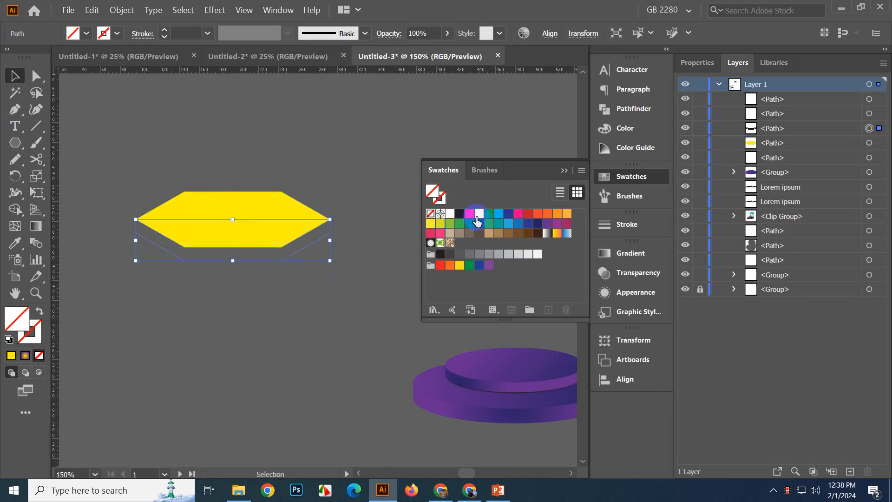
click(441, 224)
click(231, 150)
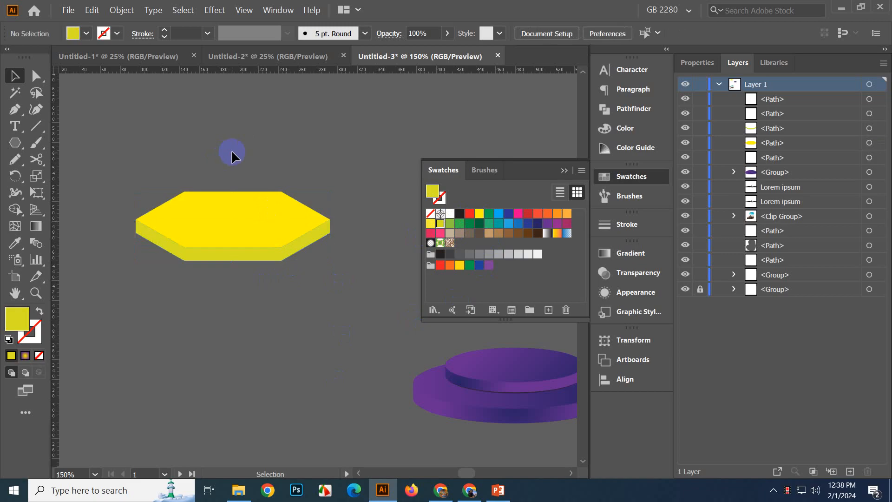
- Move the hexagonal top face and its side band down together and group them as one slab
click(259, 195)
shift+click(258, 259)
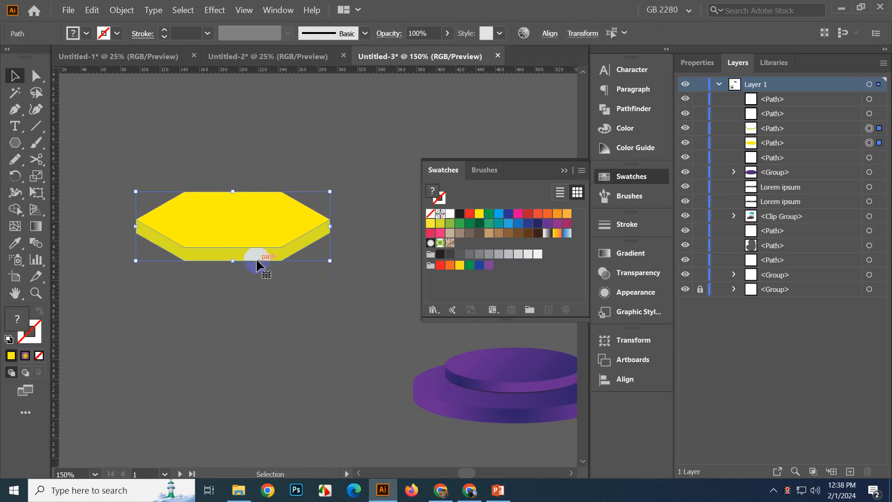
drag(256, 258, 262, 390)
scroll(288, 355, down, 1)
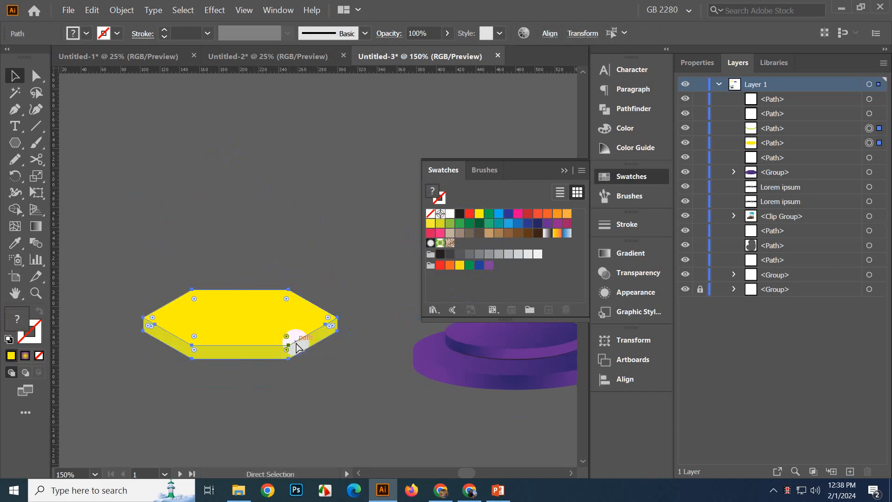
key(ctrl+g)
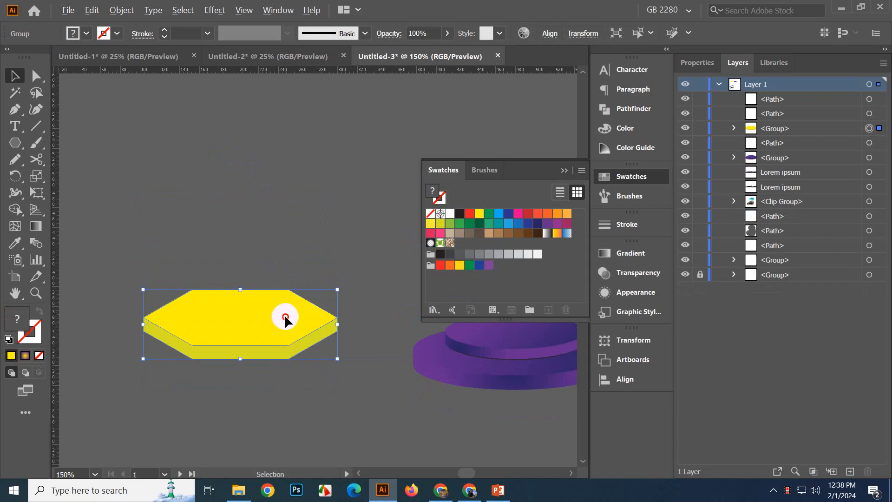
- Place a copy of the yellow slab, scaled to about half size, centred on the original's top face
drag(286, 317, 291, 295)
drag(253, 285, 254, 311)
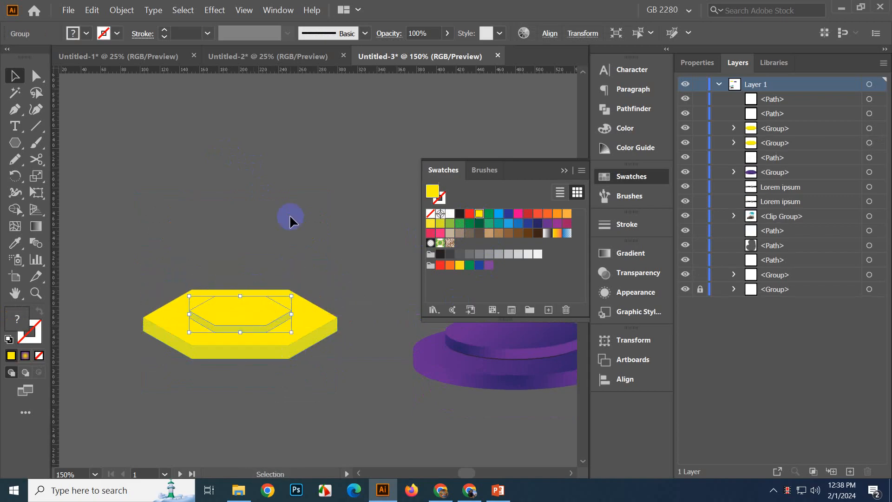
click(289, 214)
- Apply the disc podium's purple and dark blue gradients to the larger slab's top face and side band with the Eyedropper
click(30, 76)
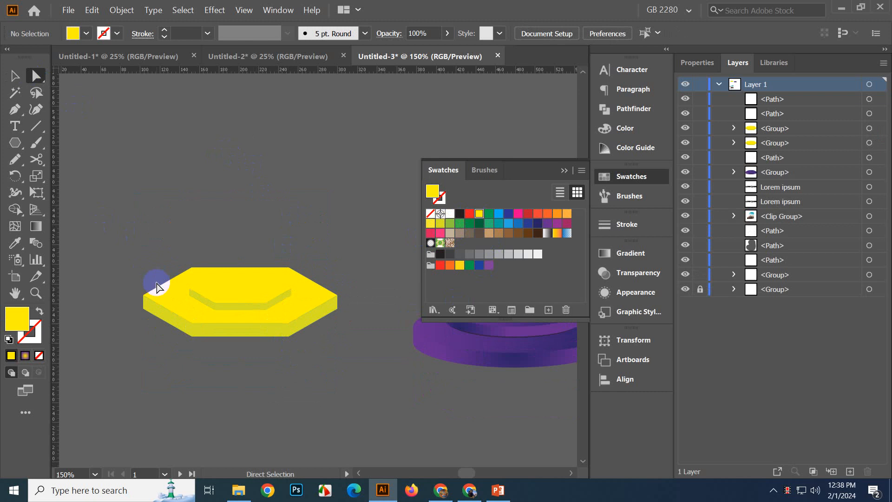
click(157, 286)
click(15, 243)
click(496, 348)
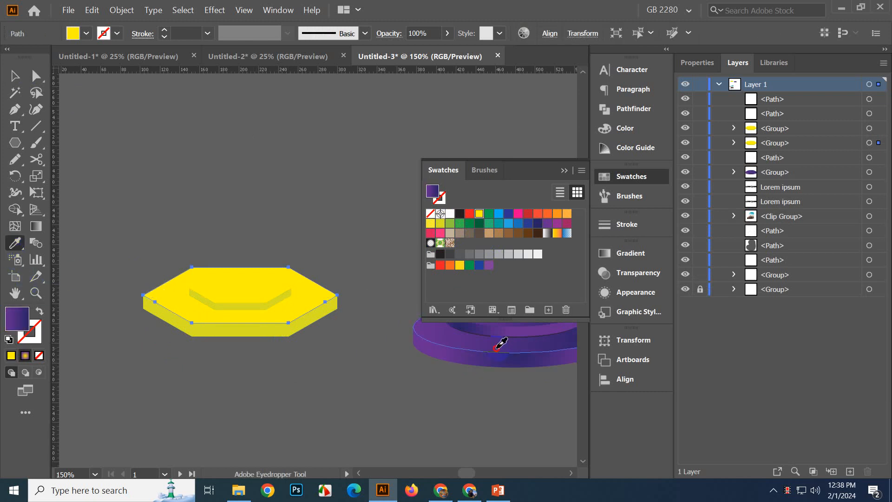
ctrl+click(239, 332)
click(473, 356)
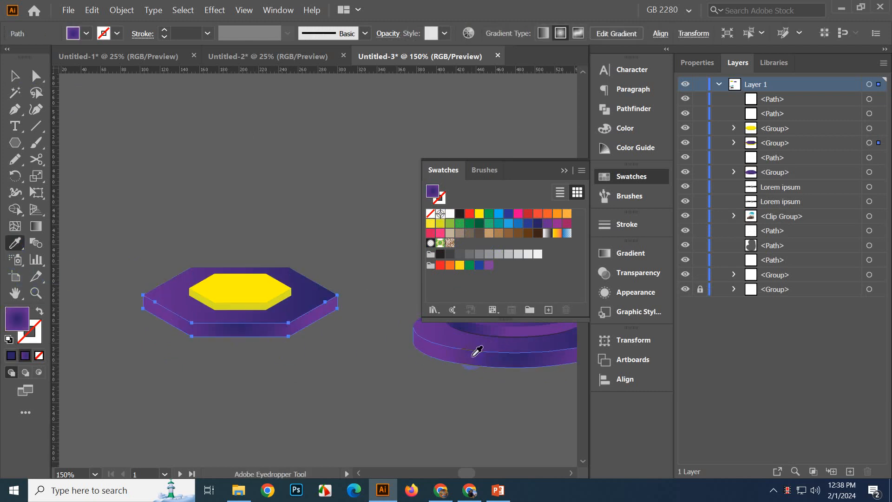
- Sample the disc podium's gradients onto the smaller upper slab's top face and side band
ctrl+click(264, 286)
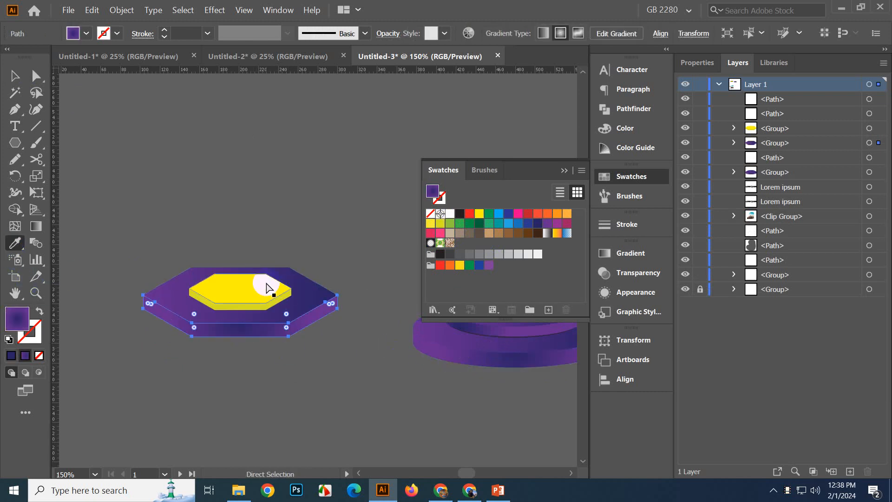
click(490, 319)
scroll(260, 331, down, 1)
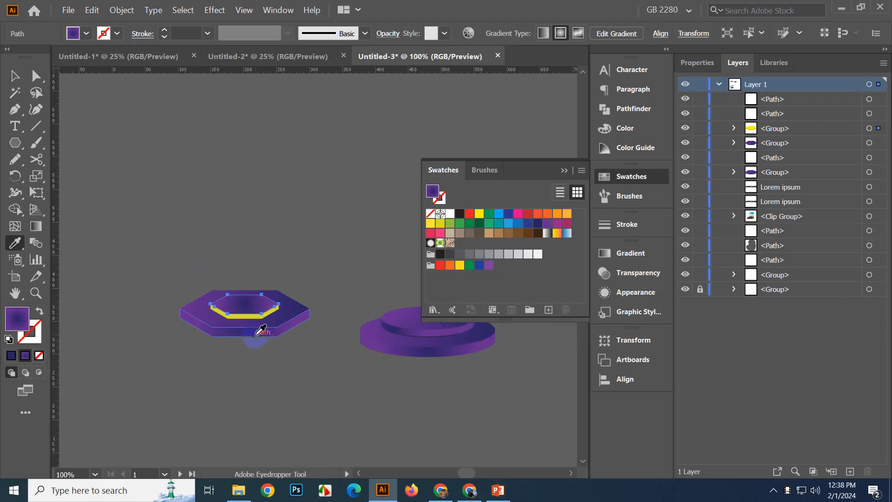
click(401, 310)
ctrl+click(241, 320)
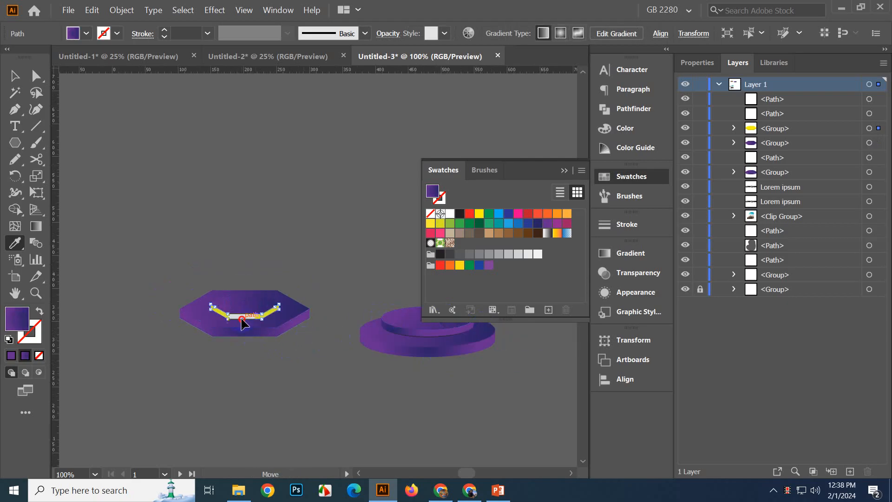
click(412, 327)
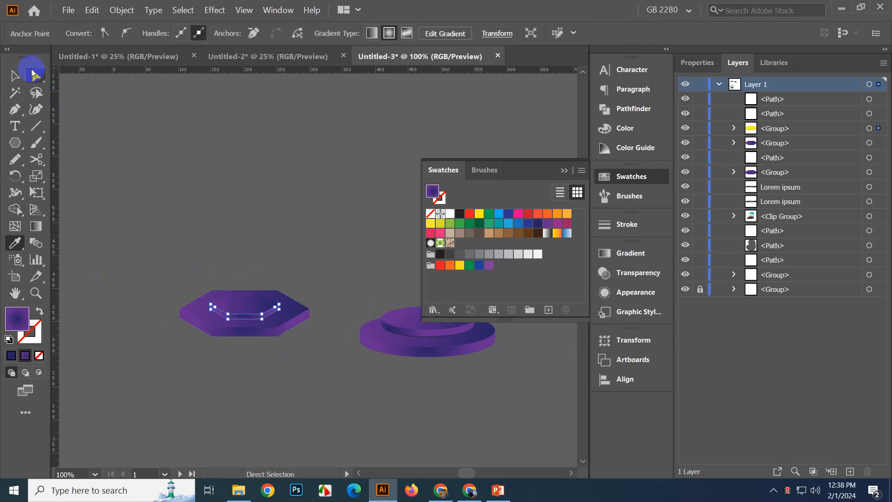
click(15, 75)
click(171, 340)
- Group the two hexagonal slabs together and move them up and to the left, away from the disc podium
scroll(171, 341, up, 1)
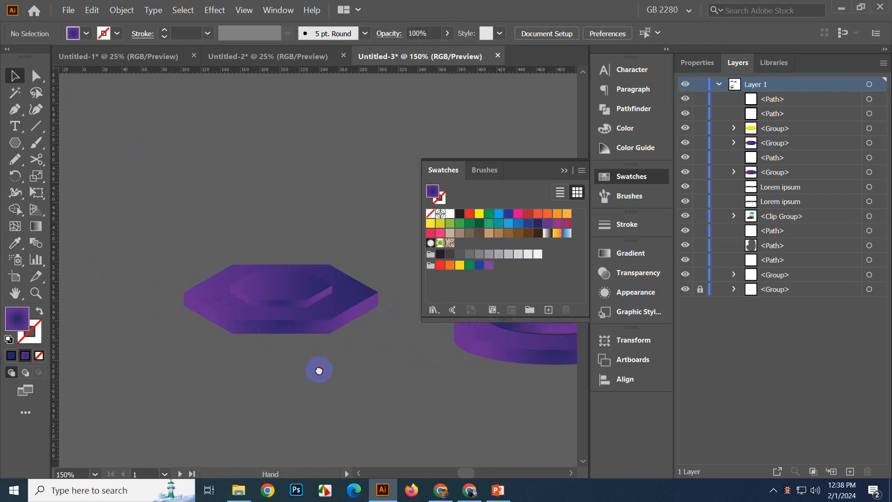
drag(319, 371, 299, 372)
drag(345, 430, 346, 434)
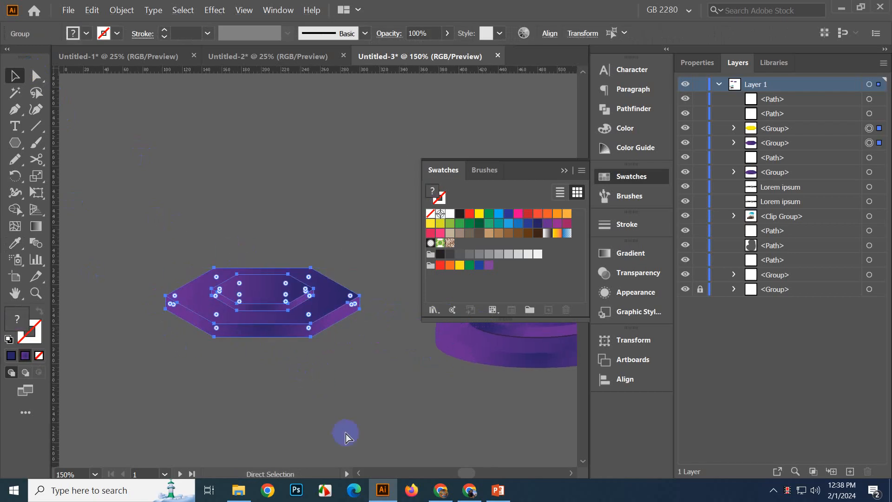
drag(325, 336, 275, 243)
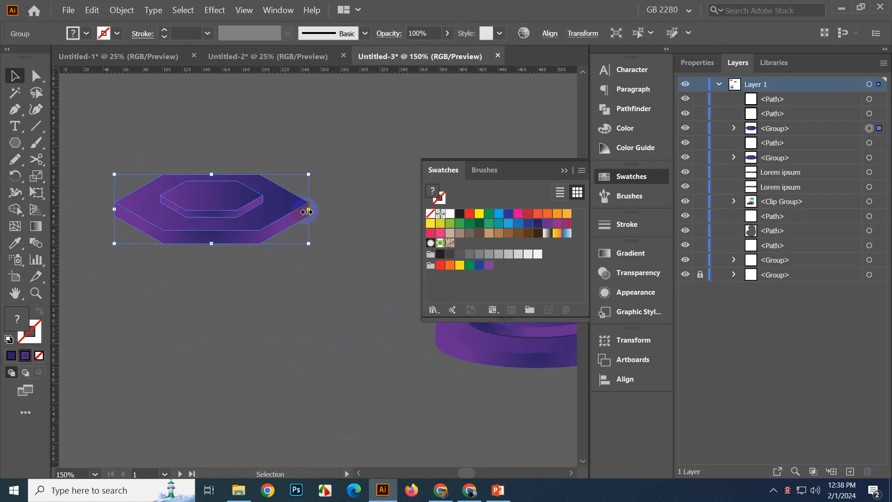
- Enlarge the hexagonal podium proportionally to about twice its size, and squash it vertically to about a third of its height
drag(307, 212, 423, 256)
scroll(343, 262, down, 2)
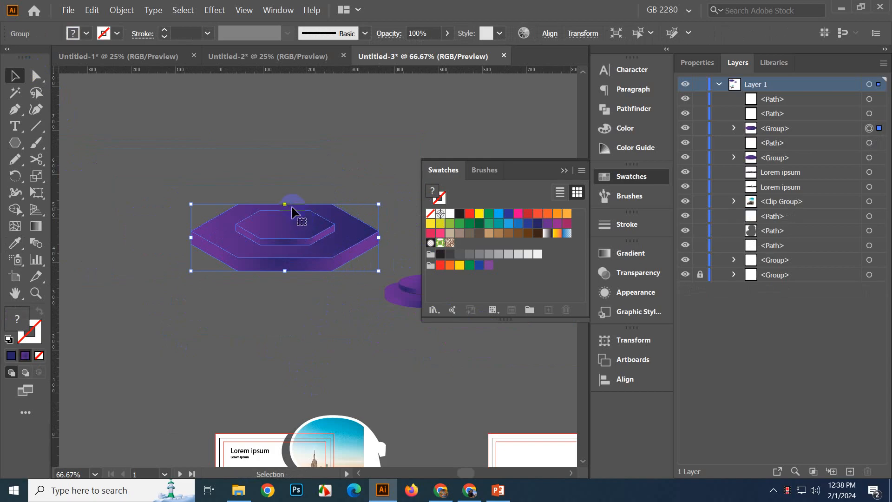
drag(285, 204, 289, 251)
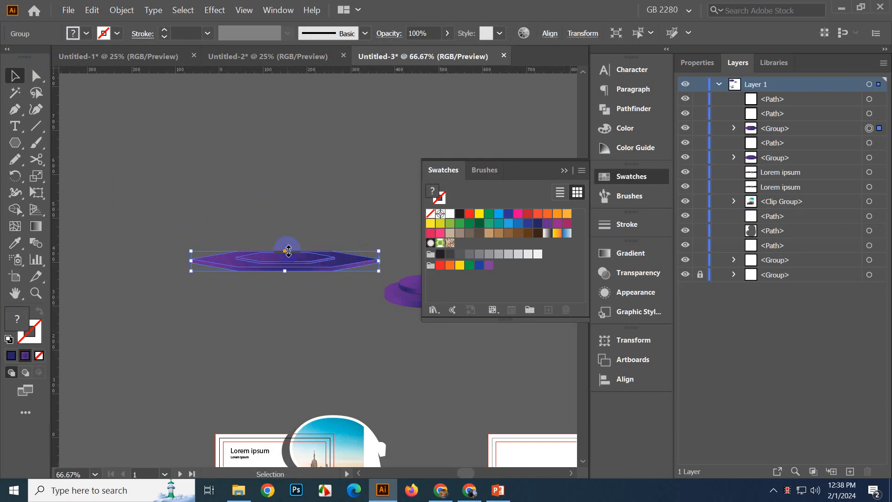
- Undo the last vertical squash of the hexagonal podium and collapse the floating Swatches panel
click(302, 308)
scroll(282, 329, up, 4)
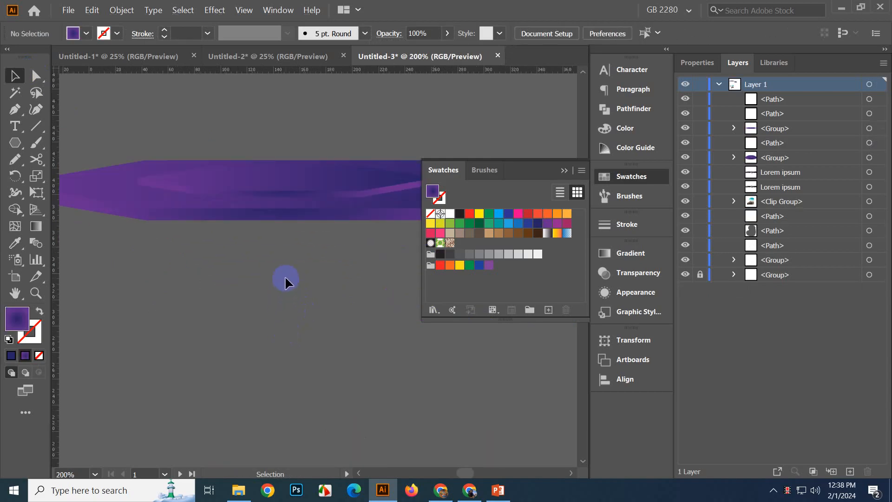
scroll(285, 278, down, 2)
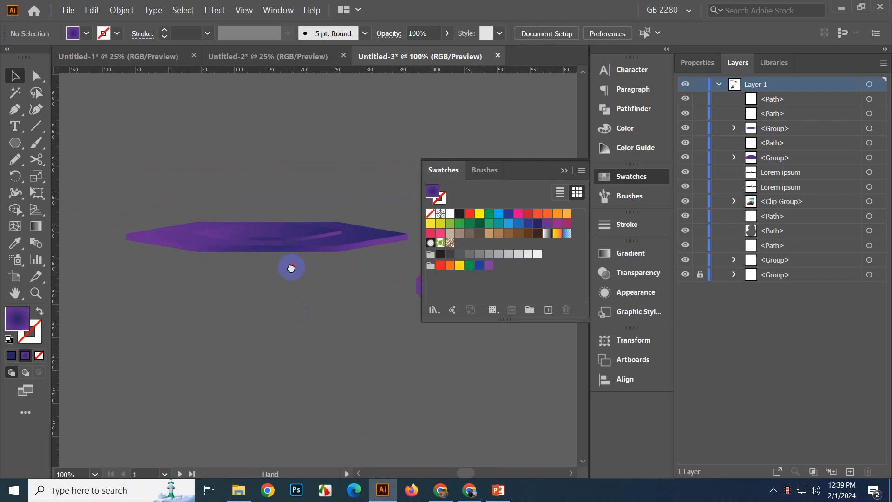
key(ctrl+z)
click(300, 290)
scroll(300, 291, down, 1)
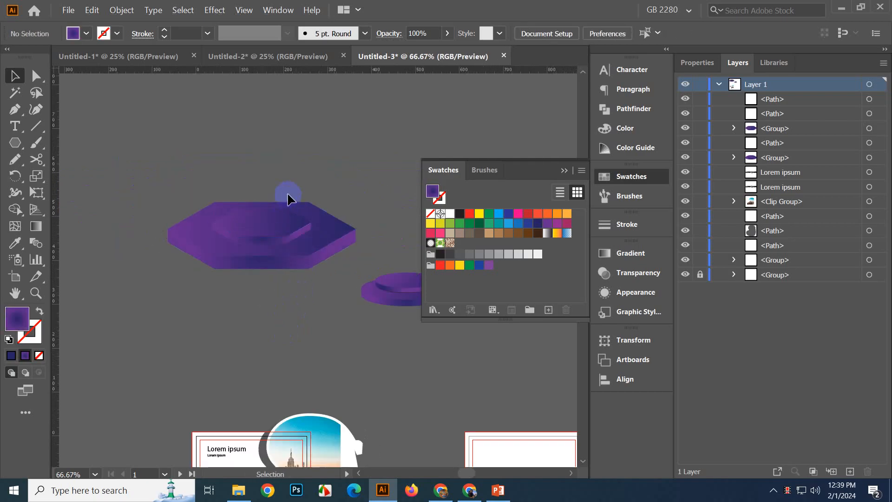
click(564, 170)
scroll(475, 202, down, 2)
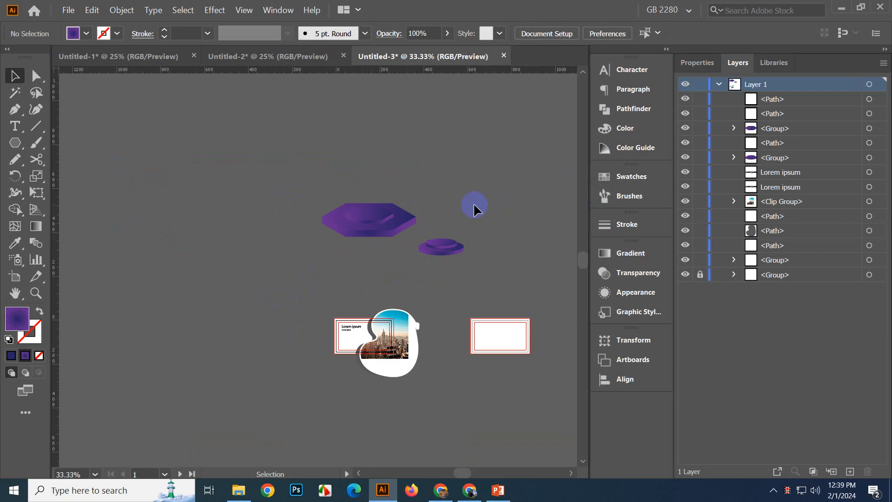
scroll(259, 353, up, 2)
drag(439, 151, 319, 289)
drag(424, 173, 345, 261)
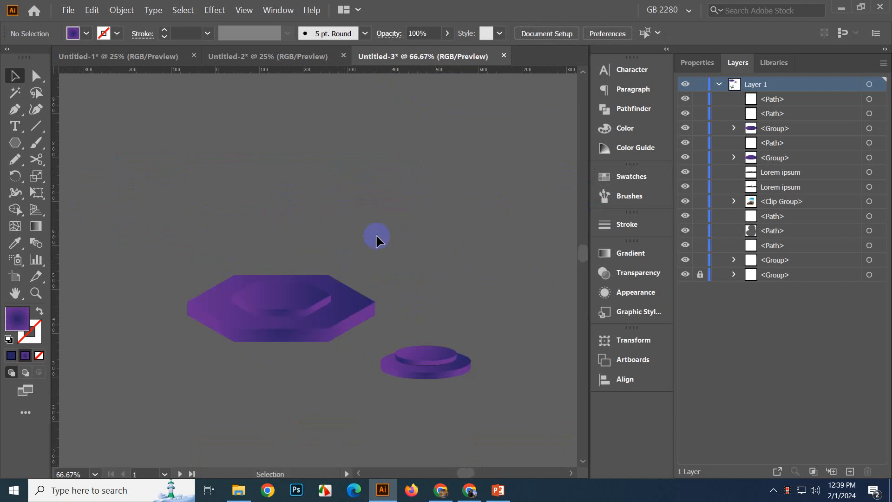
scroll(399, 197, down, 1)
drag(399, 197, 370, 194)
scroll(370, 194, down, 2)
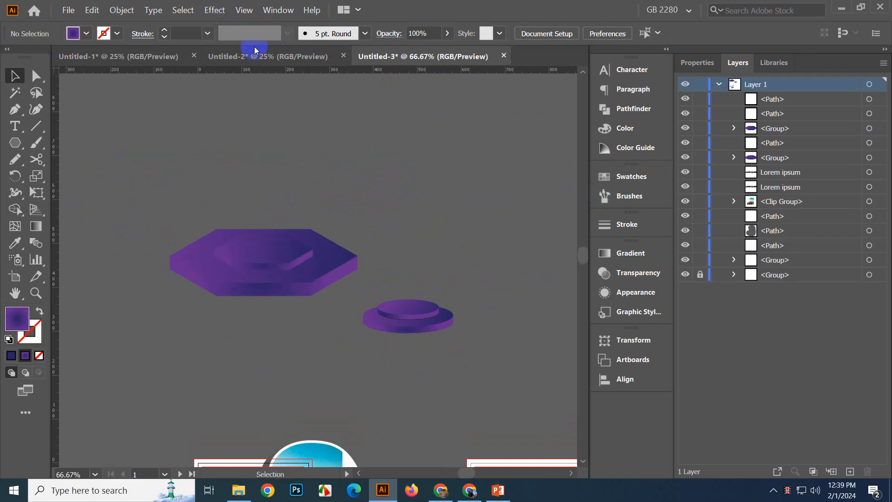
- Open the 3D Revolve effect options to examine the rotation and revolve settings, and close them without applying
click(215, 10)
mouse_move(251, 84)
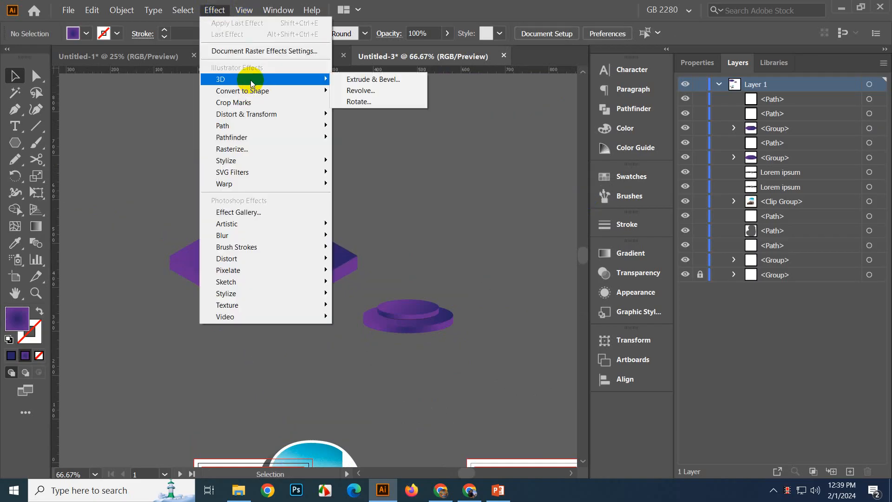
click(21, 80)
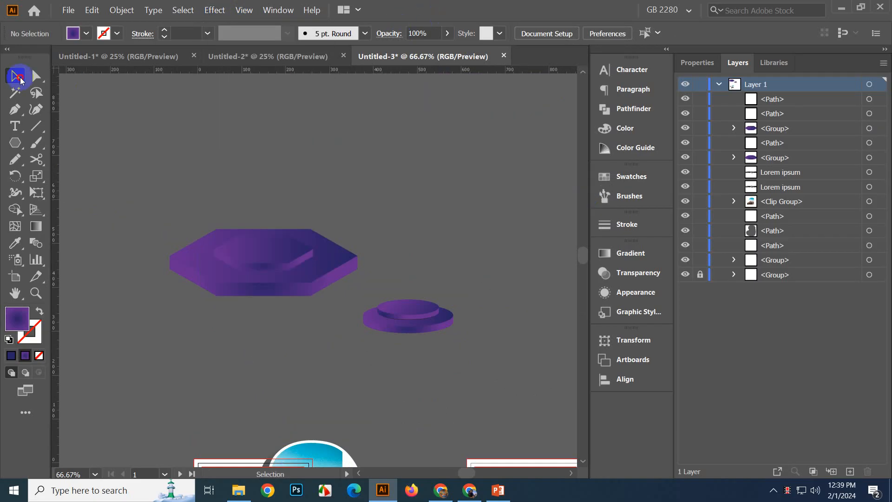
click(214, 10)
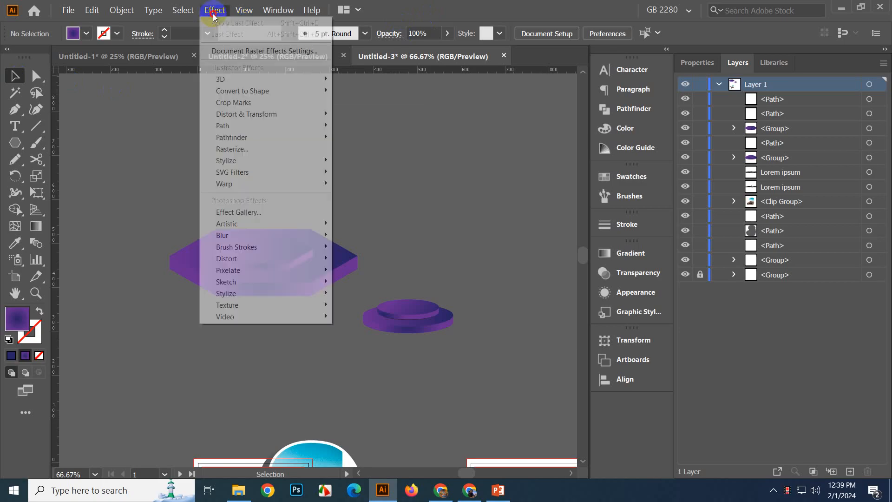
mouse_move(261, 79)
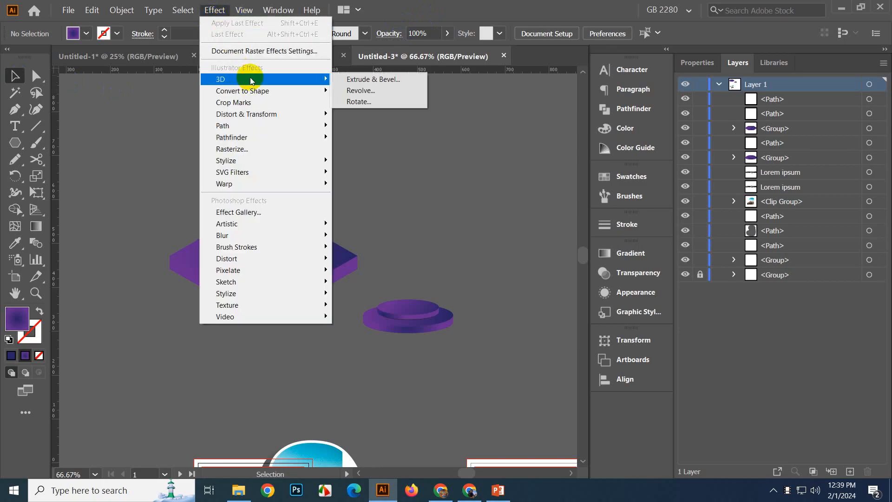
click(353, 91)
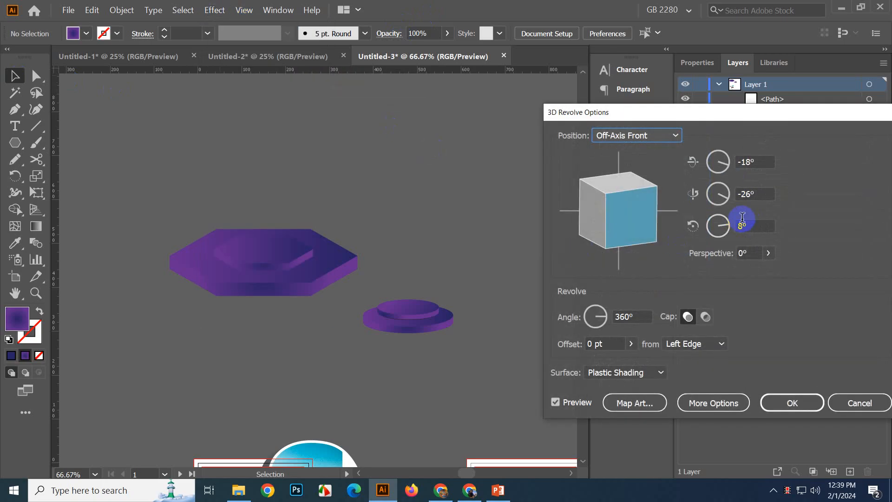
click(860, 402)
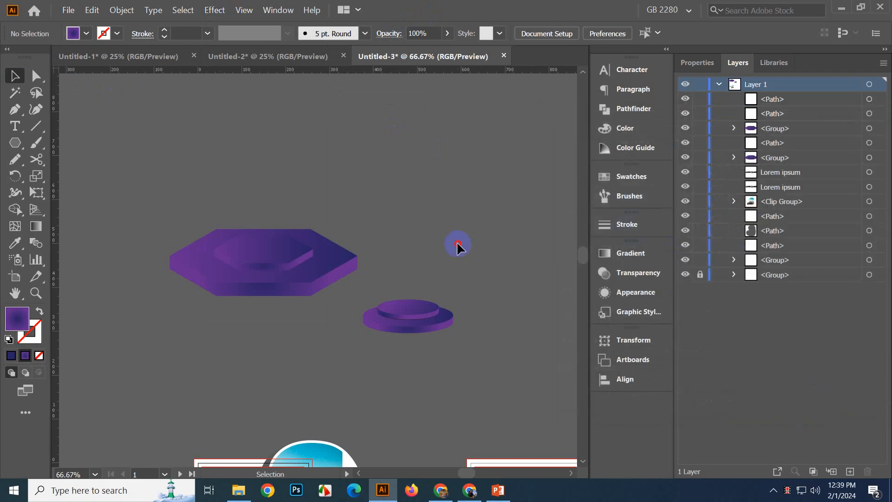
- Select the hexagonal podium and the disc podium together above the business cards
scroll(412, 228, down, 2)
scroll(412, 231, up, 2)
drag(361, 316, 426, 358)
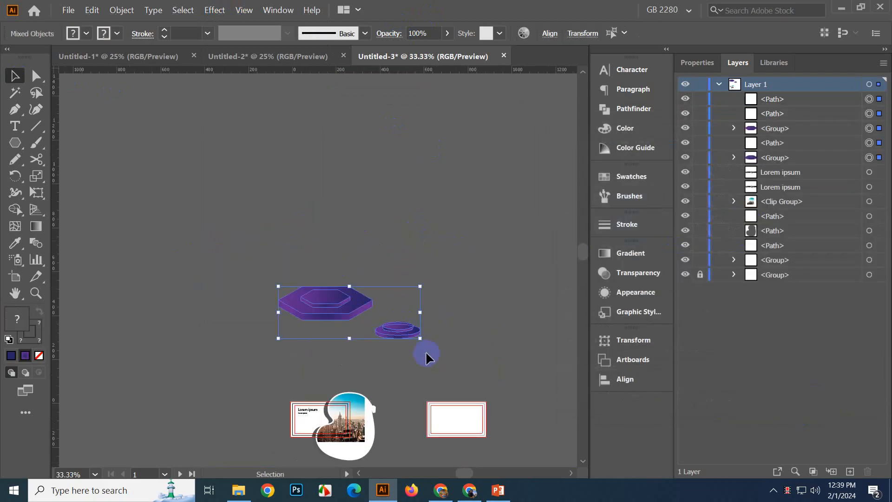